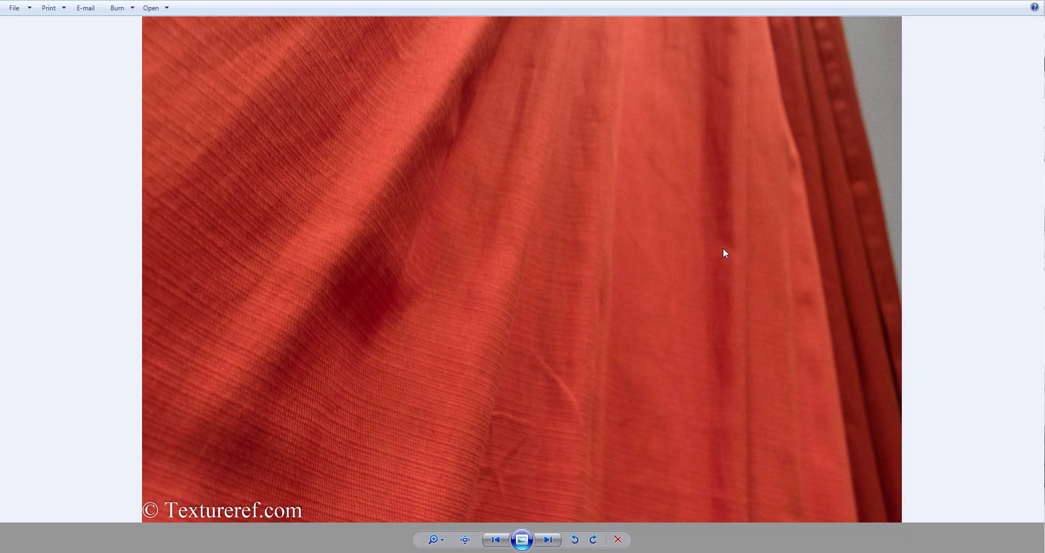
# - Browse the red fabric reference photos and examine the individual threads of the weave in the closest shot
pyautogui.press('Right')
pyautogui.press('Right')
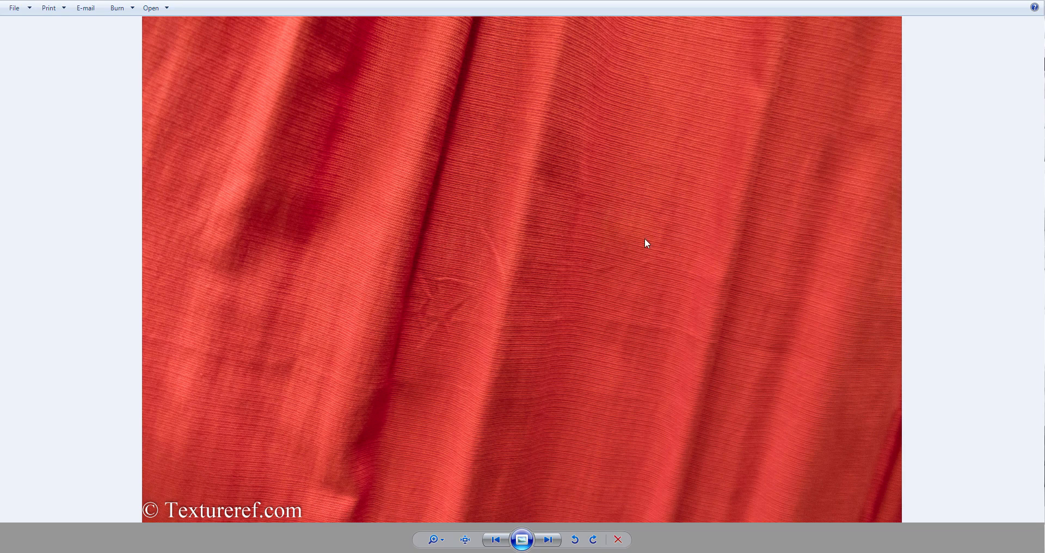
pyautogui.scroll(3, 631, 239)
pyautogui.scroll(-3, 580, 228)
pyautogui.press('Right')
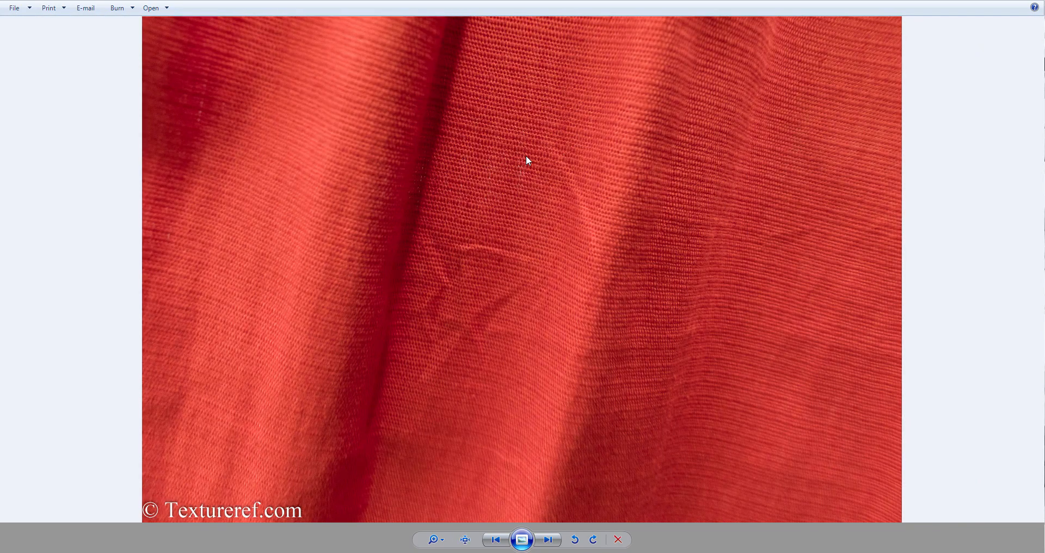
pyautogui.scroll(5, 482, 178)
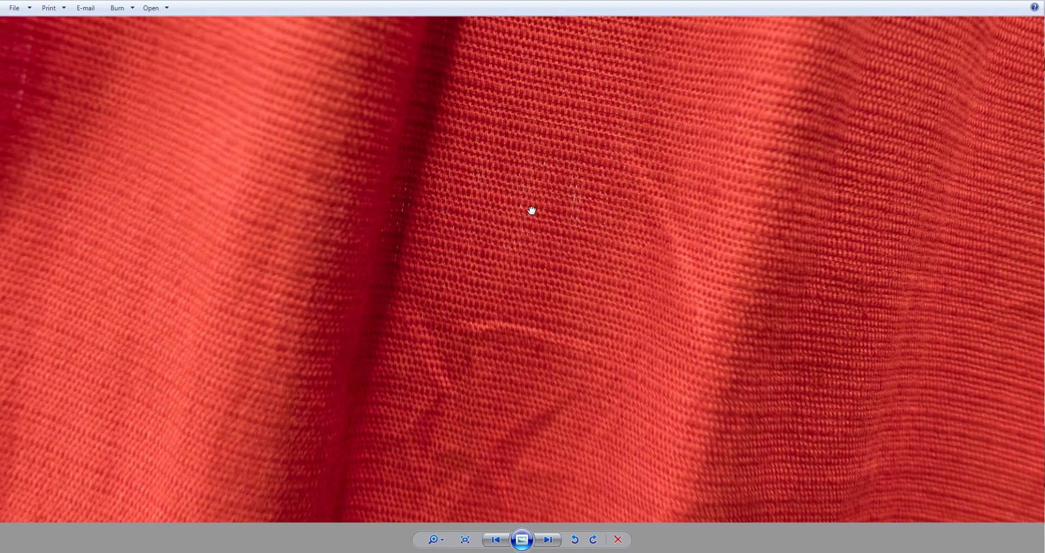
pyautogui.scroll(1, 527, 196)
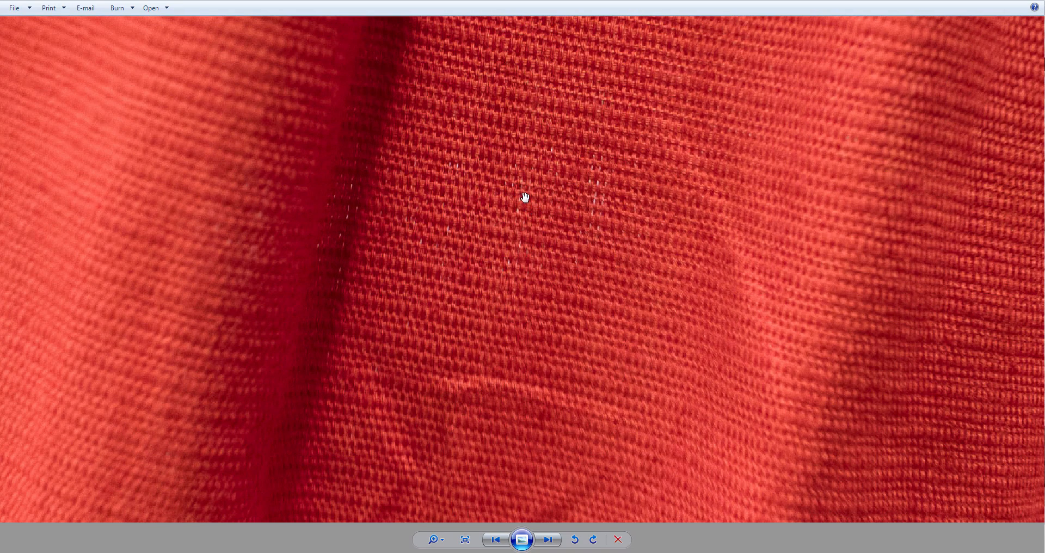
pyautogui.scroll(-4, 537, 200)
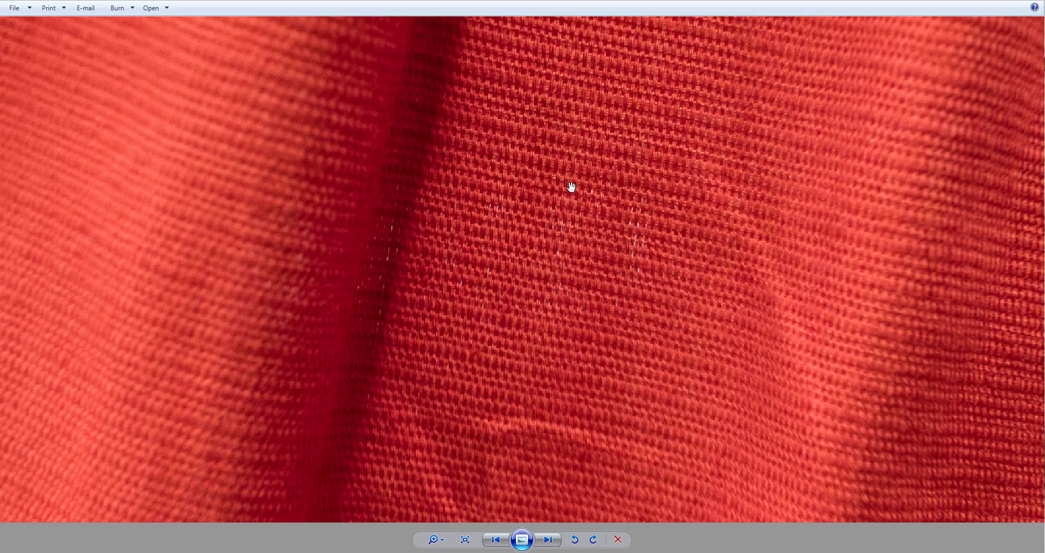
pyautogui.scroll(-1, 537, 213)
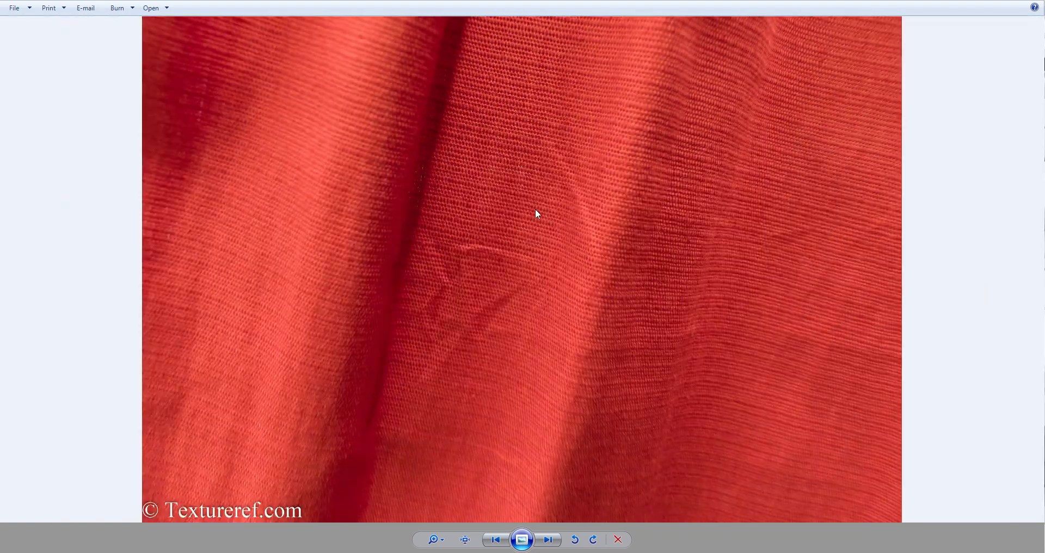
# - Compare the horizontal thread lines in the mid-distance fabric photo with the weave structure in the close-up photo
pyautogui.scroll(3, 654, 207)
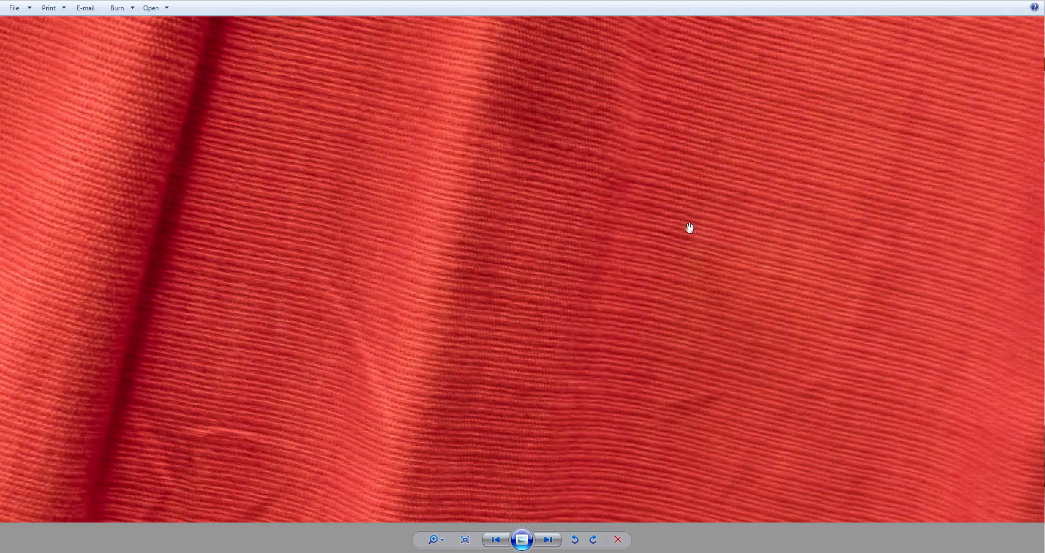
pyautogui.scroll(-3, 737, 310)
pyautogui.scroll(2, 511, 217)
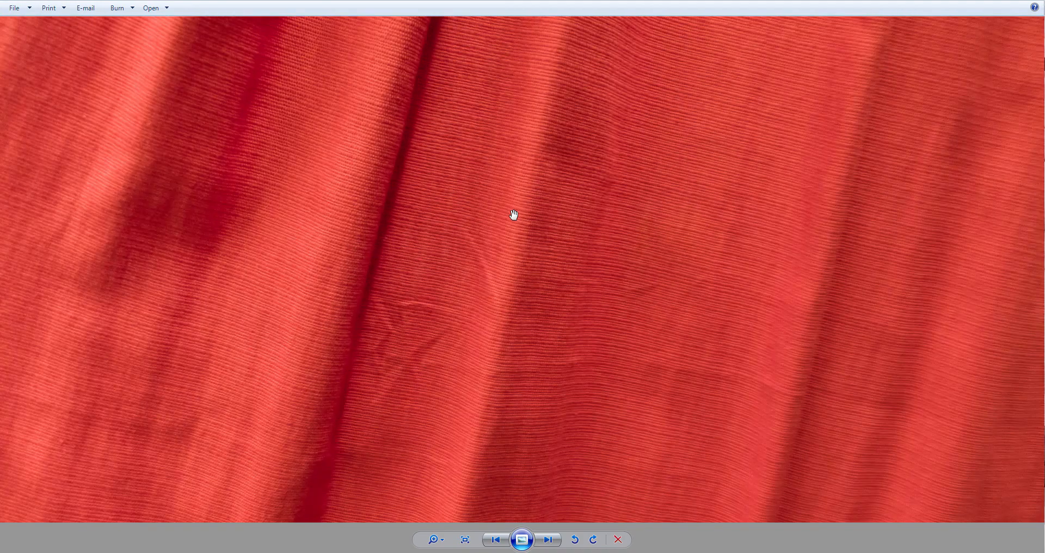
pyautogui.scroll(-2, 513, 216)
pyautogui.scroll(4, 509, 212)
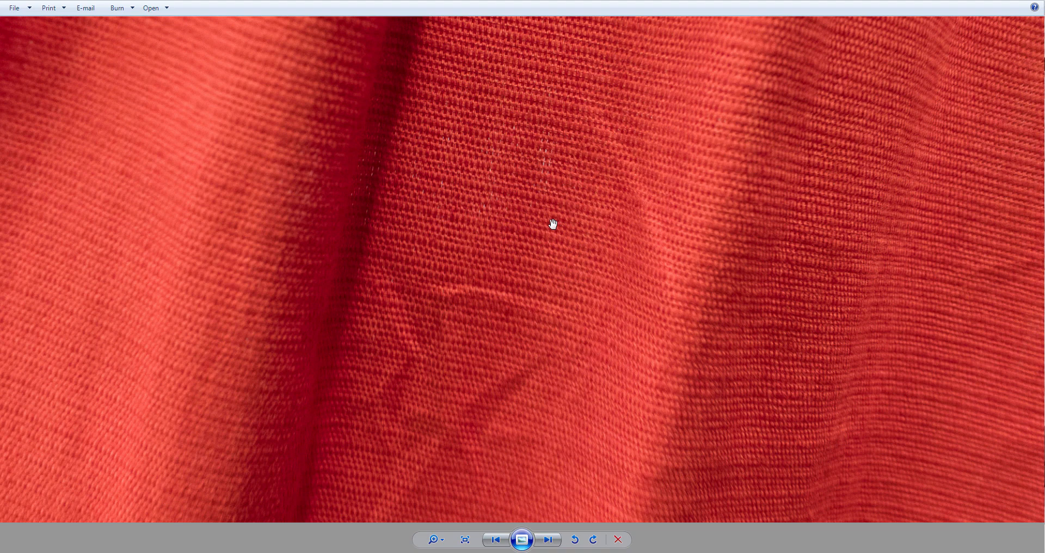
pyautogui.moveTo(551, 224); pyautogui.dragTo(541, 215)
pyautogui.moveTo(441, 173); pyautogui.dragTo(520, 216)
pyautogui.scroll(-5, 520, 219)
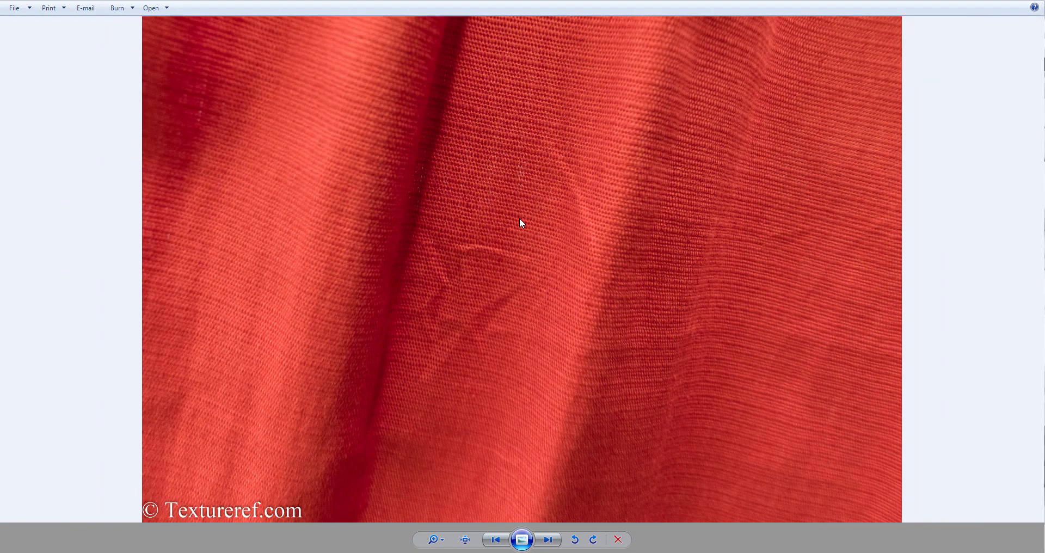
pyautogui.scroll(5, 508, 228)
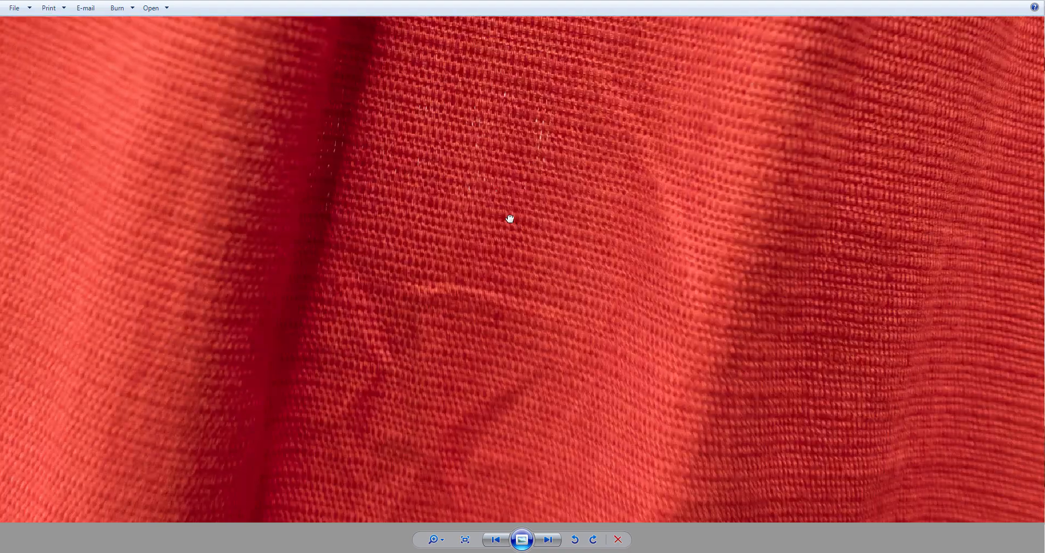
pyautogui.scroll(-5, 550, 205)
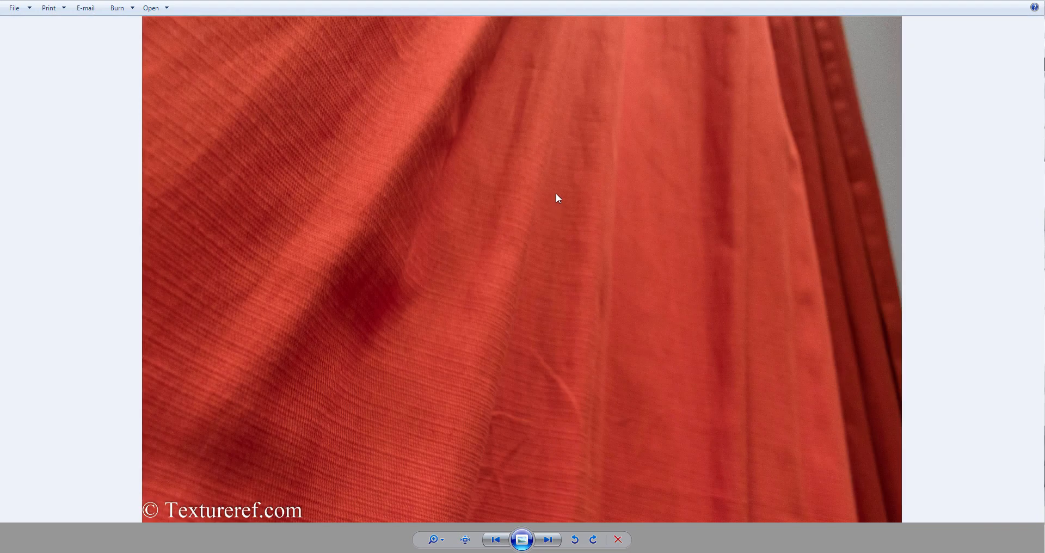
pyautogui.scroll(5, 490, 206)
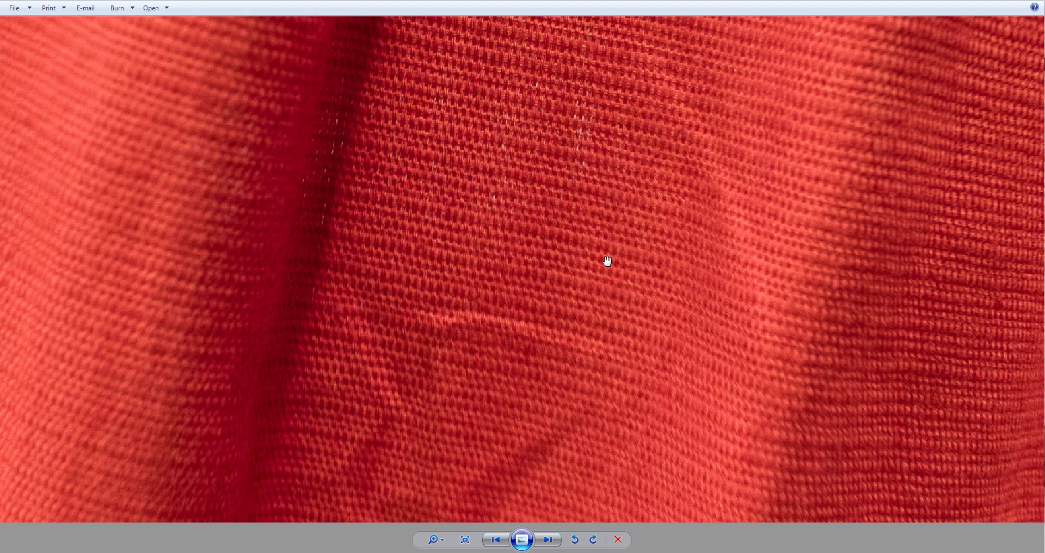
pyautogui.scroll(-5, 599, 250)
# - Examine the thread irregularities, small gaps and creases in the mid-distance and close-up fabric photos
pyautogui.press('Right')
pyautogui.scroll(3, 507, 206)
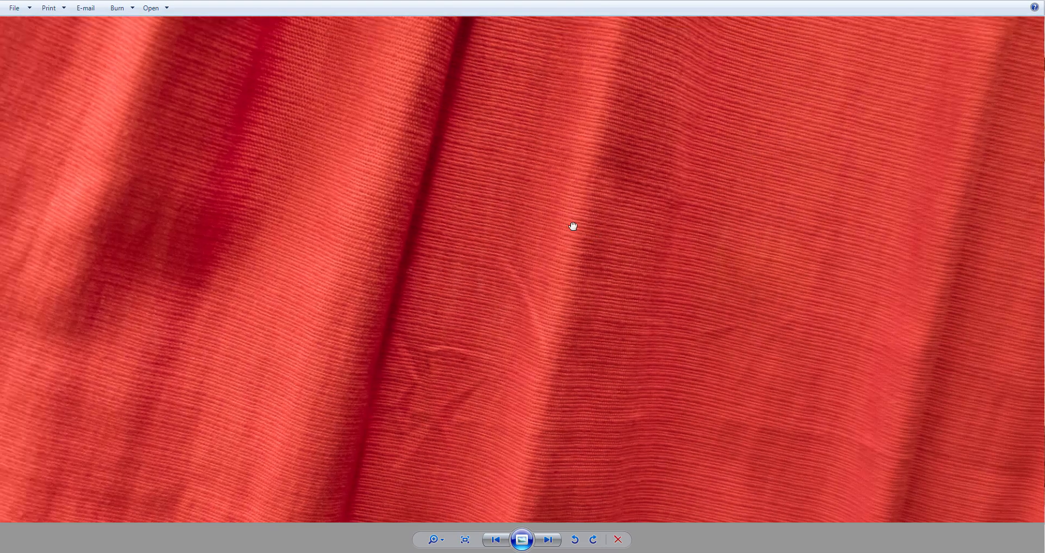
pyautogui.scroll(-3, 544, 217)
pyautogui.scroll(2, 463, 206)
pyautogui.scroll(-3, 462, 210)
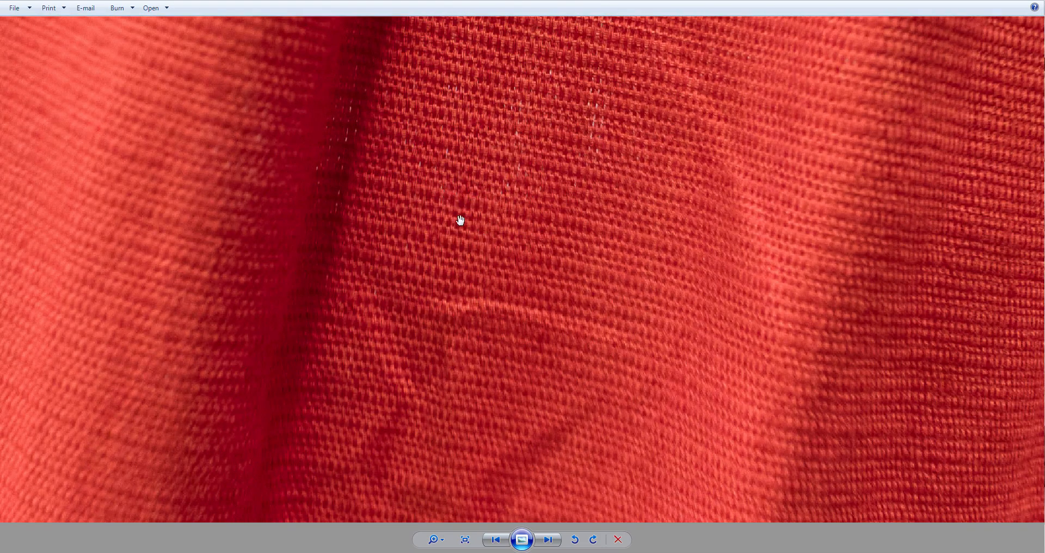
pyautogui.scroll(3, 469, 245)
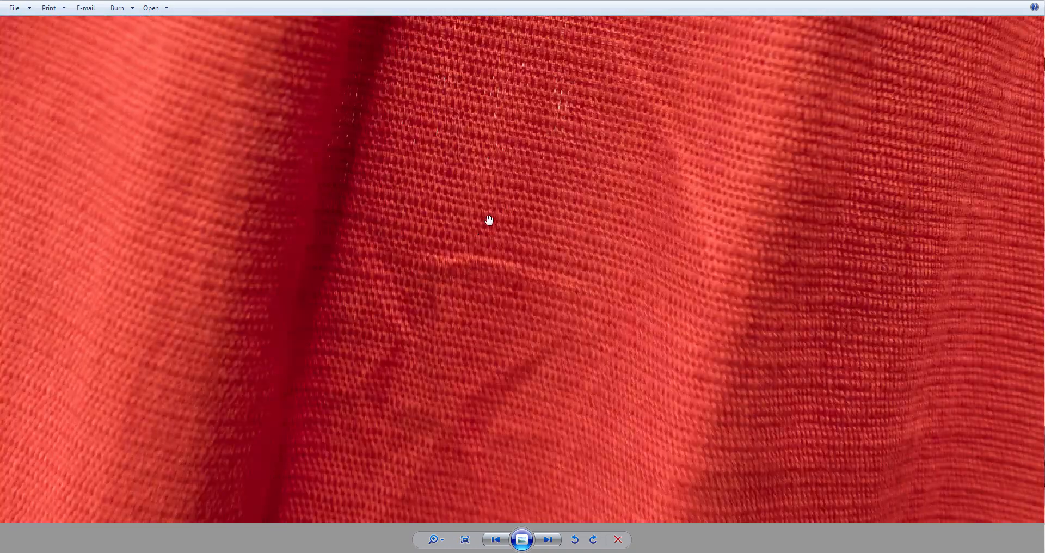
pyautogui.scroll(-3, 504, 203)
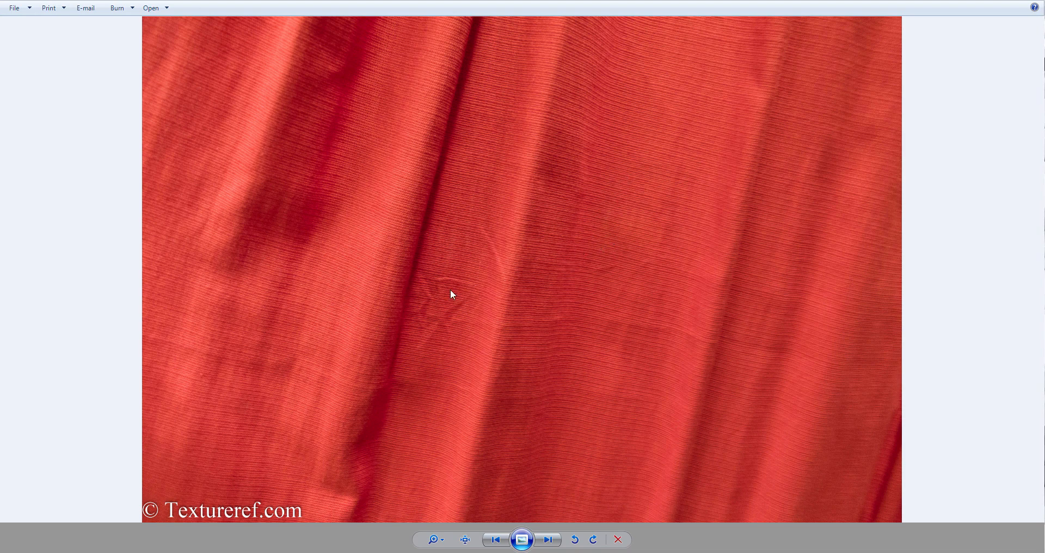
pyautogui.scroll(3, 450, 290)
pyautogui.scroll(-3, 424, 256)
pyautogui.scroll(3, 650, 155)
pyautogui.moveTo(652, 161); pyautogui.dragTo(695, 213)
pyautogui.scroll(-3, 696, 212)
pyautogui.press('Right')
pyautogui.press('Right')
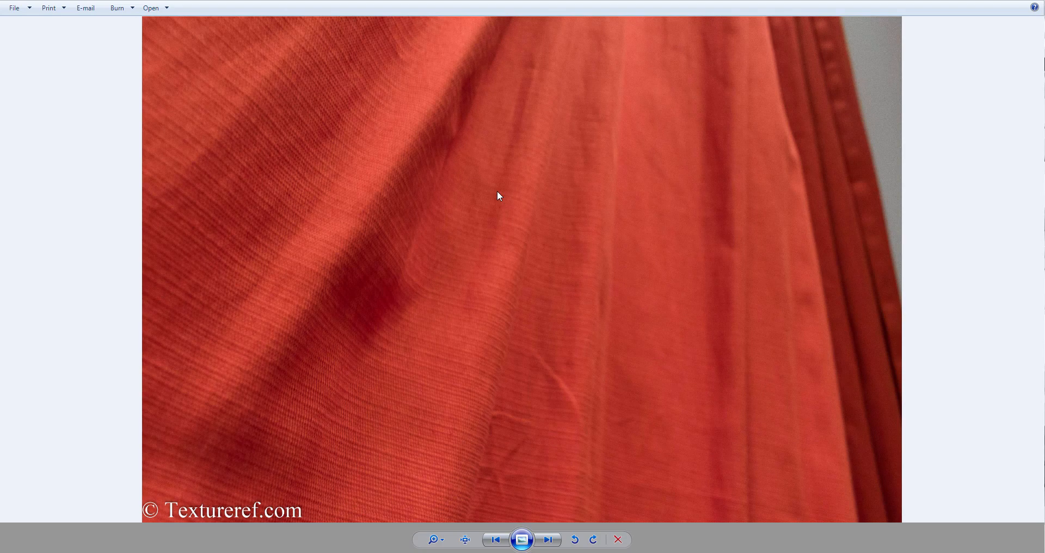
# - Review the fabric reference photos again, checking how the surface lines read at different distances
pyautogui.press('Right')
pyautogui.scroll(1, 485, 228)
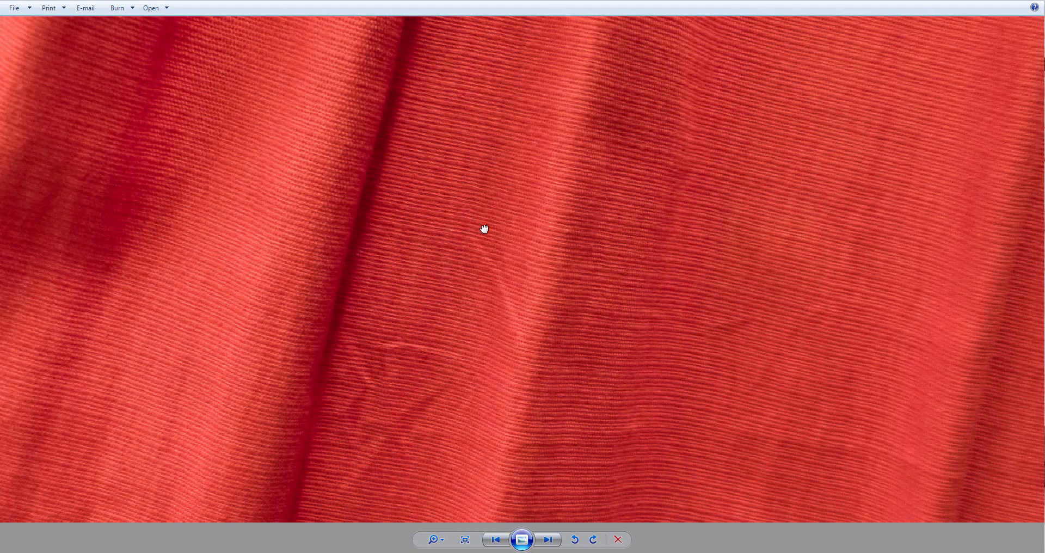
pyautogui.scroll(-2, 602, 273)
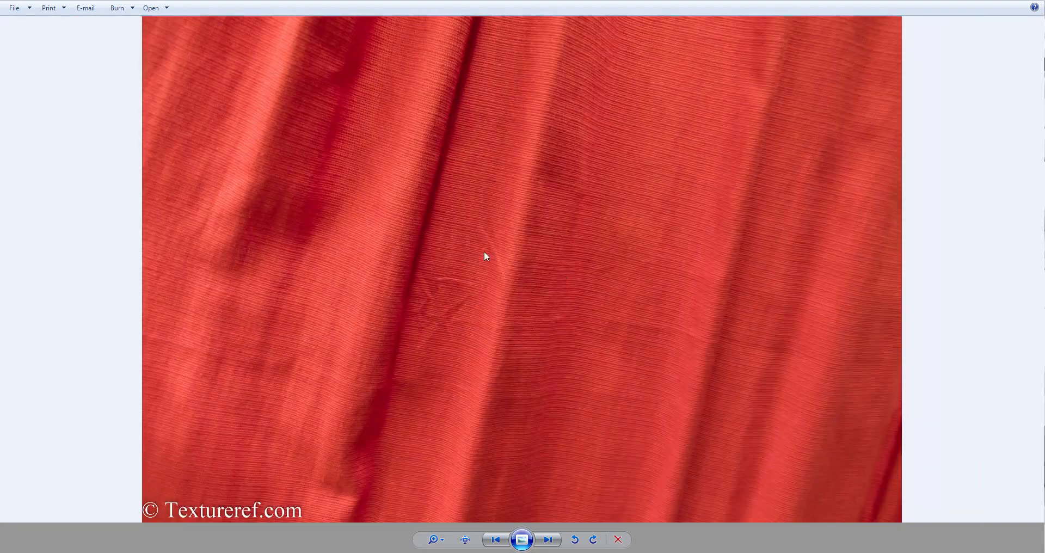
pyautogui.press('Right')
pyautogui.press('Right')
pyautogui.press('Right')
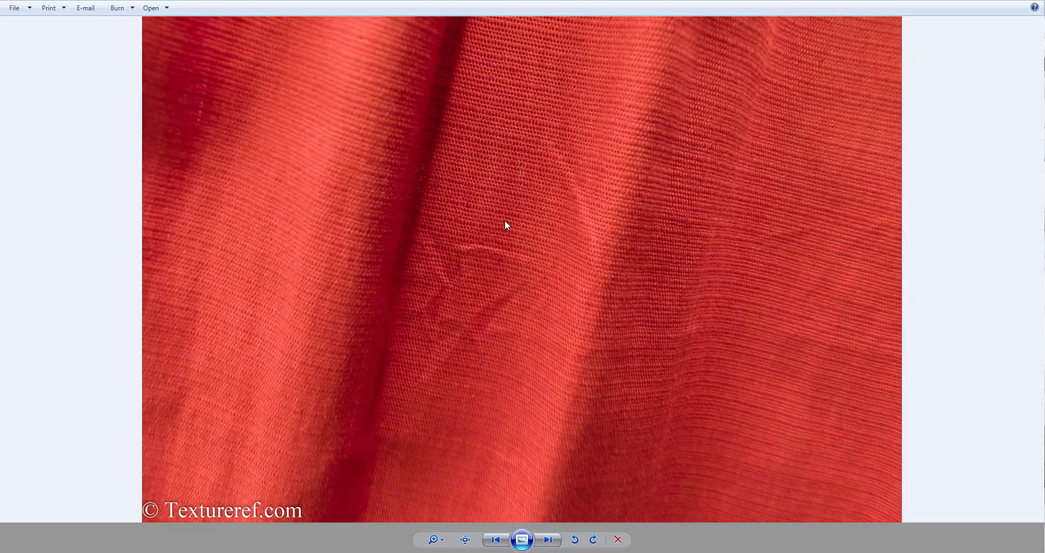
pyautogui.press('Right')
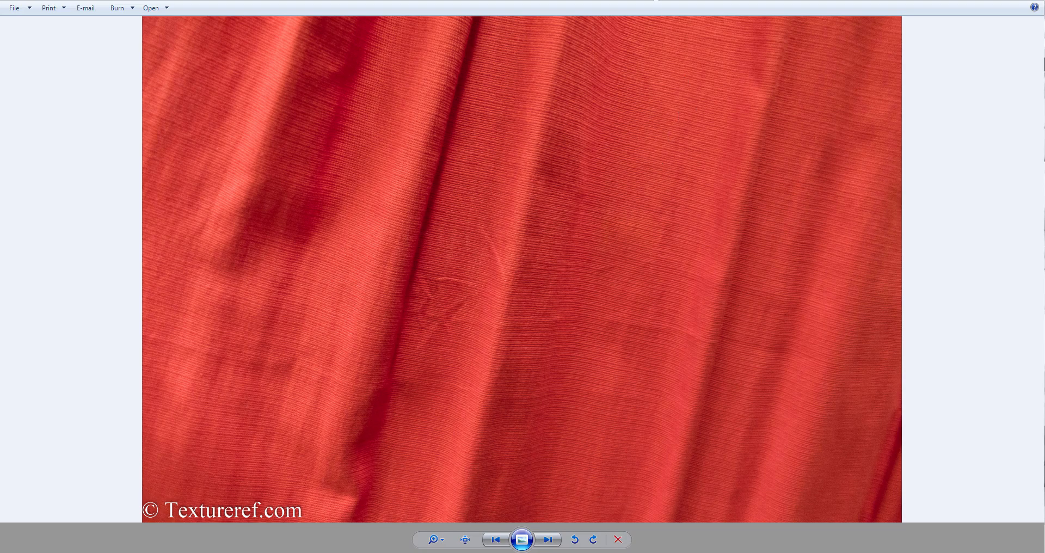
# - Switch to Substance Designer and create a substance graph named Fabric from the Physically Based (Metallic/Roughness) template
pyautogui.moveTo(647, 0); pyautogui.dragTo(1044, 218)
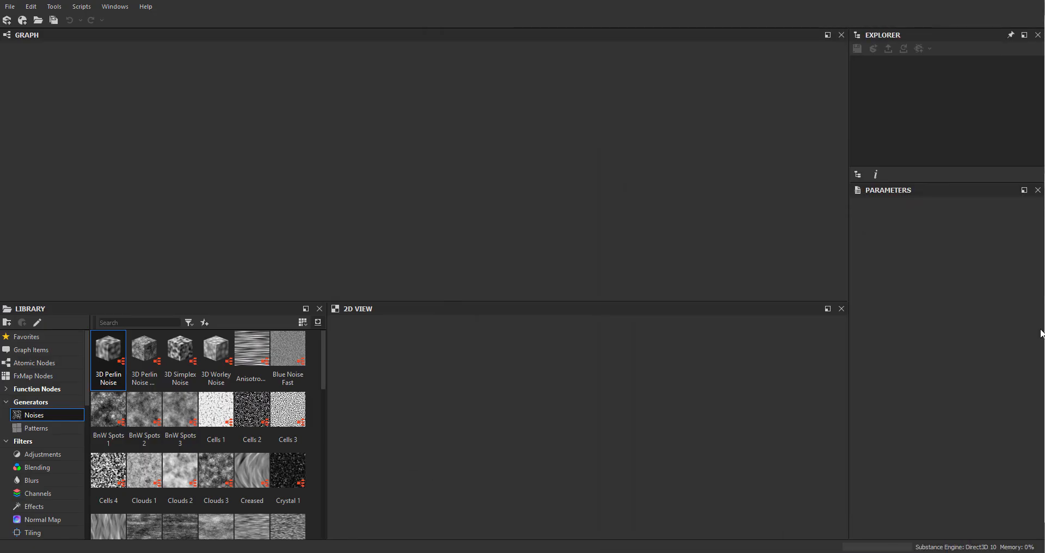
pyautogui.click(9, 7)
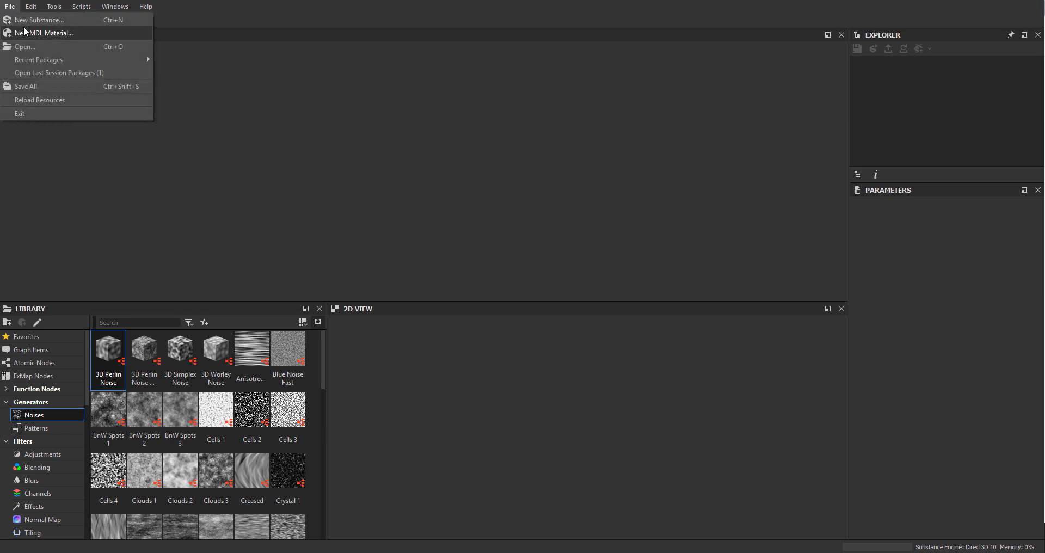
pyautogui.click(33, 19)
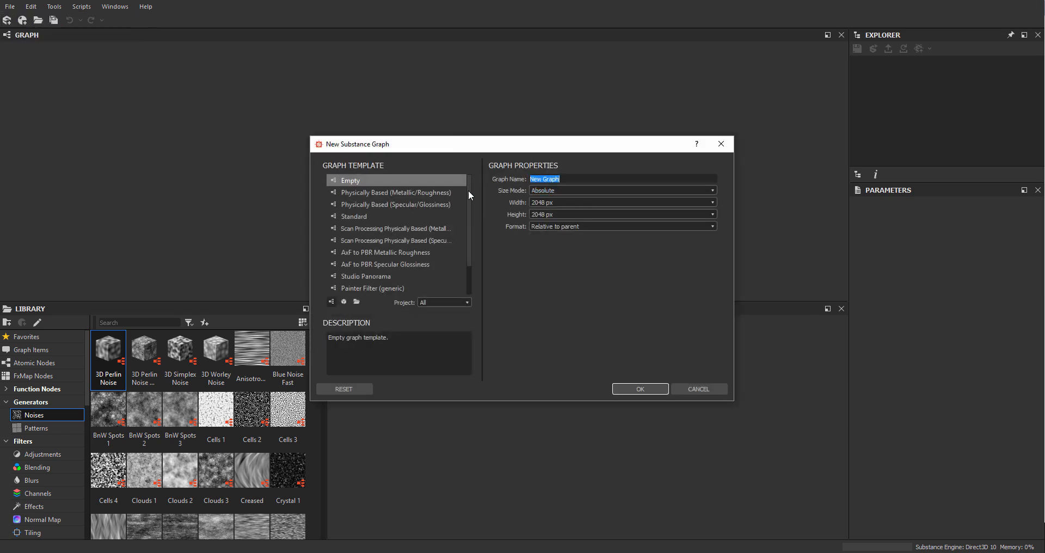
pyautogui.click(439, 193)
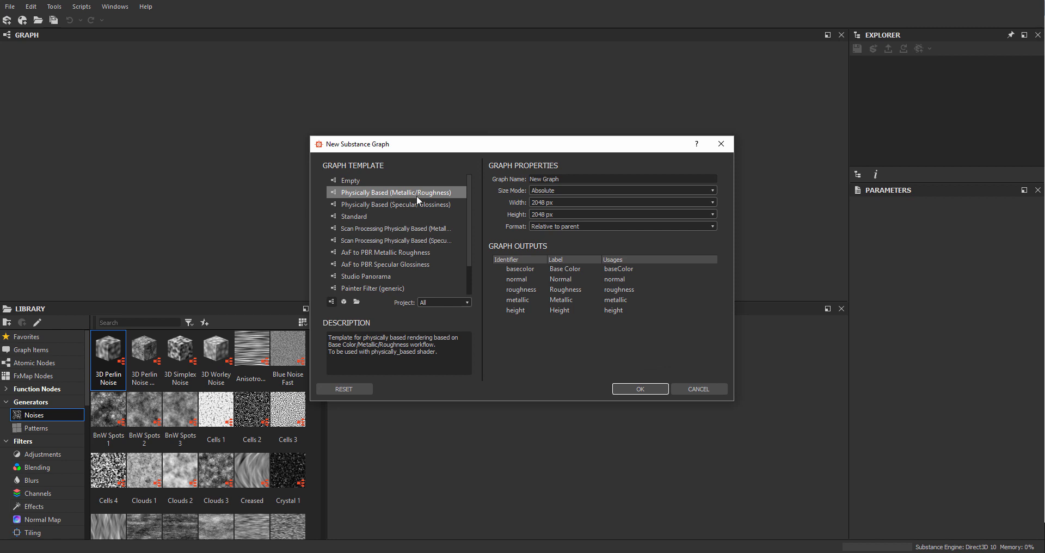
pyautogui.tripleClick(605, 180)
pyautogui.write('Fabric')
pyautogui.click(648, 390)
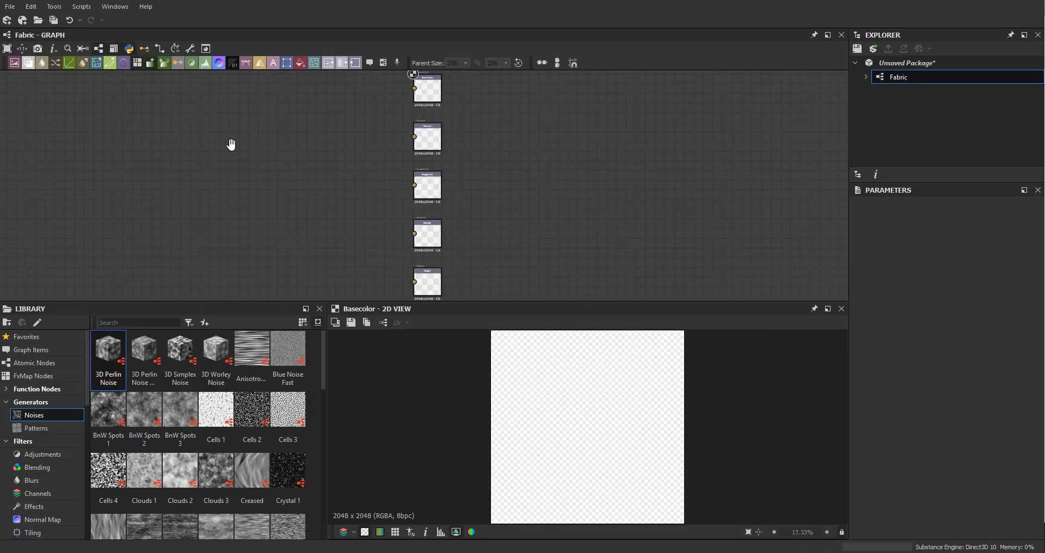
# - Add a Weave 2 pattern generator to an empty area of the Fabric graph, away from the output nodes
pyautogui.moveTo(231, 144); pyautogui.dragTo(611, 182, button='middle')
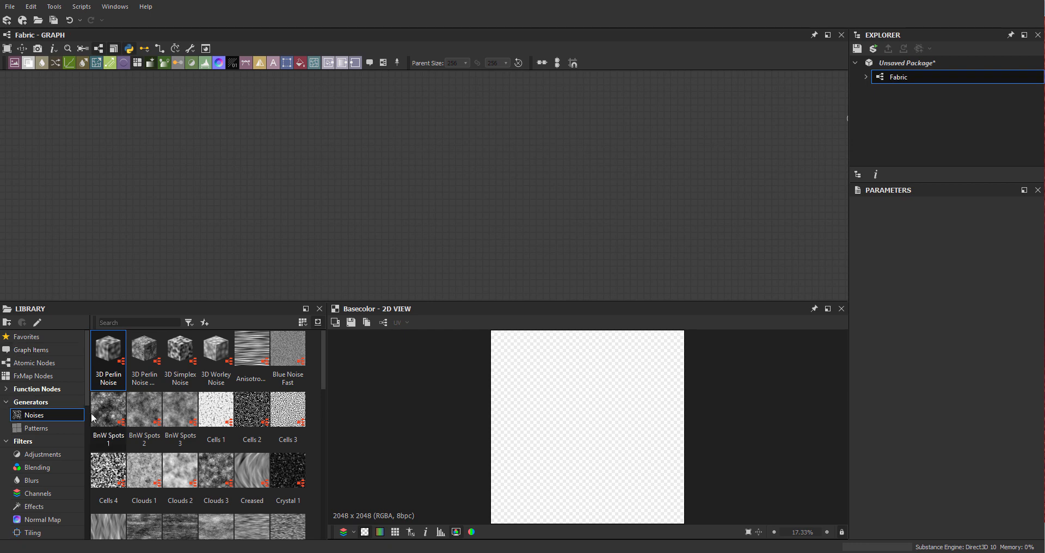
pyautogui.click(54, 428)
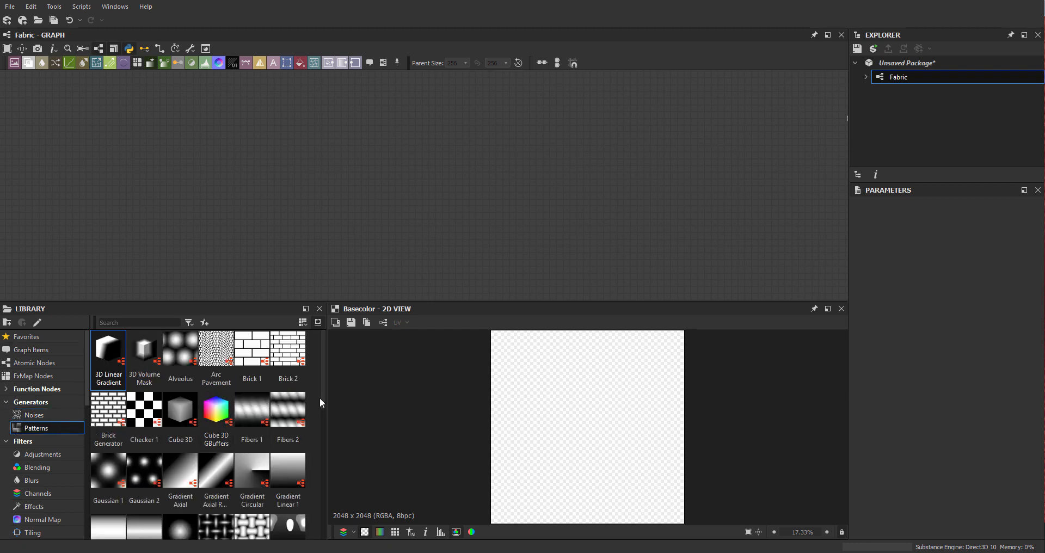
pyautogui.scroll(-2, 322, 403)
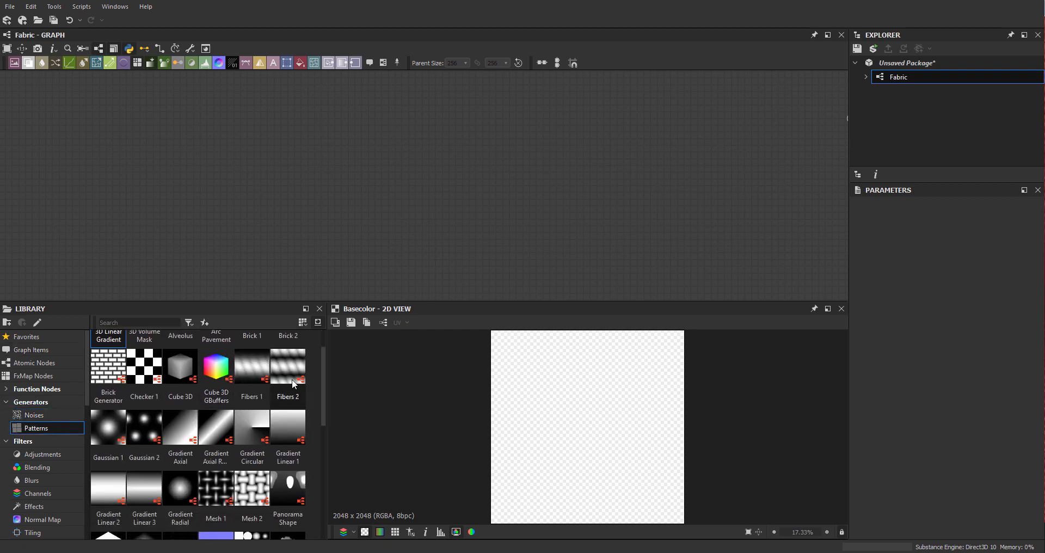
pyautogui.moveTo(324, 384); pyautogui.dragTo(313, 497)
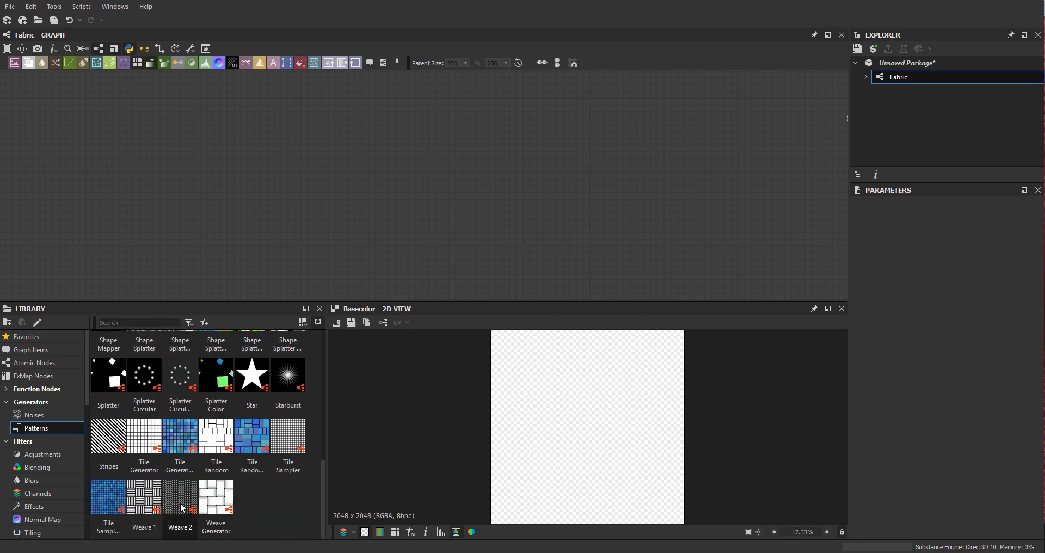
pyautogui.moveTo(180, 508); pyautogui.dragTo(414, 197)
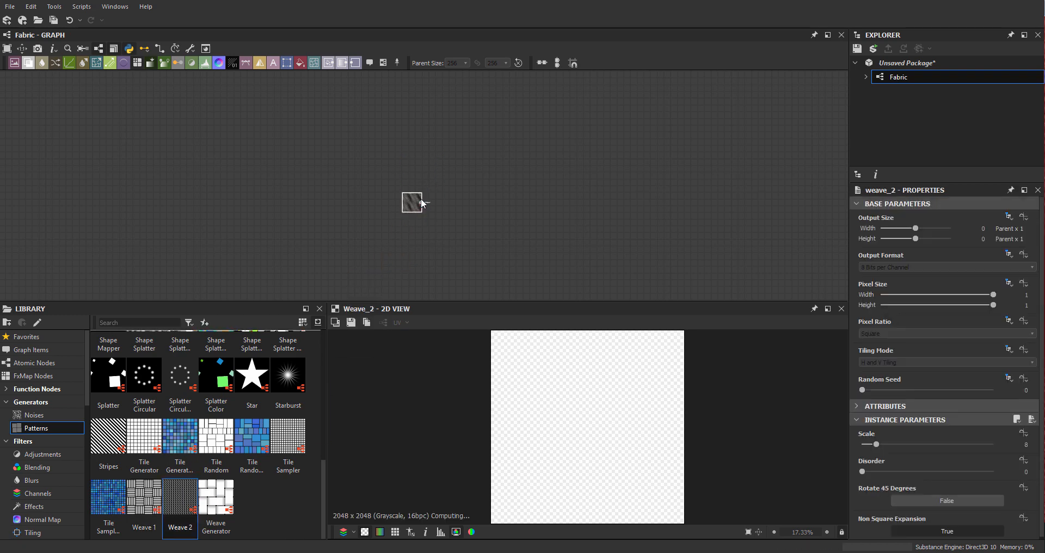
pyautogui.moveTo(491, 108); pyautogui.dragTo(516, 160, button='middle')
pyautogui.scroll(2, 381, 201)
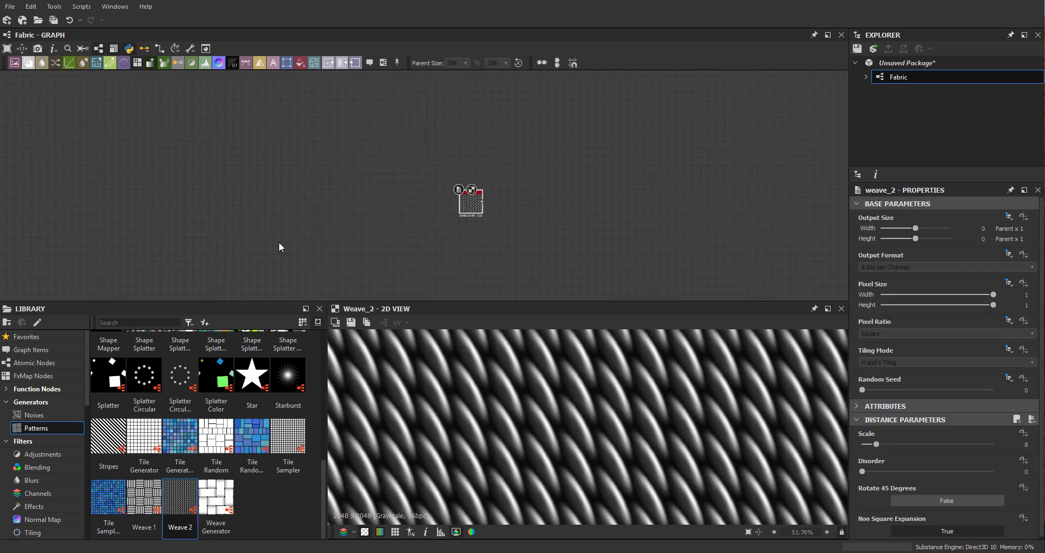
pyautogui.moveTo(508, 209); pyautogui.dragTo(474, 198)
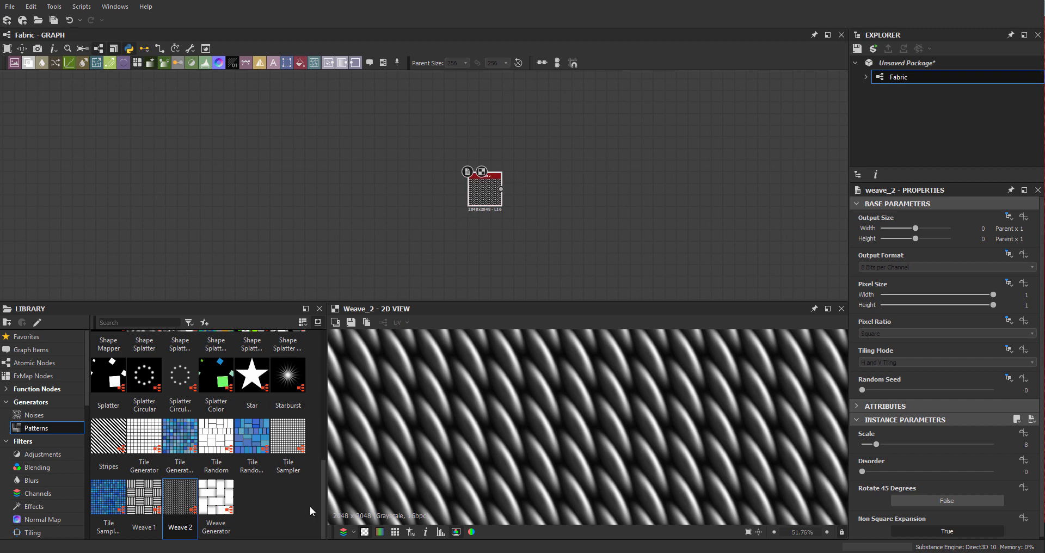
# - Try a Fur 2 noise from the library's noise generators in the graph
pyautogui.click(33, 415)
pyautogui.scroll(-3, 248, 463)
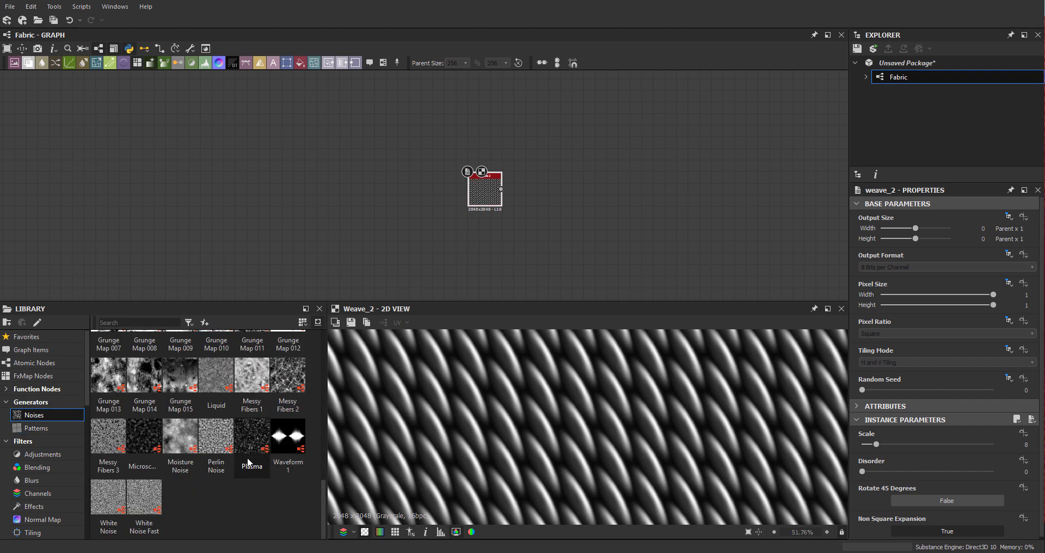
pyautogui.moveTo(322, 508); pyautogui.dragTo(321, 429)
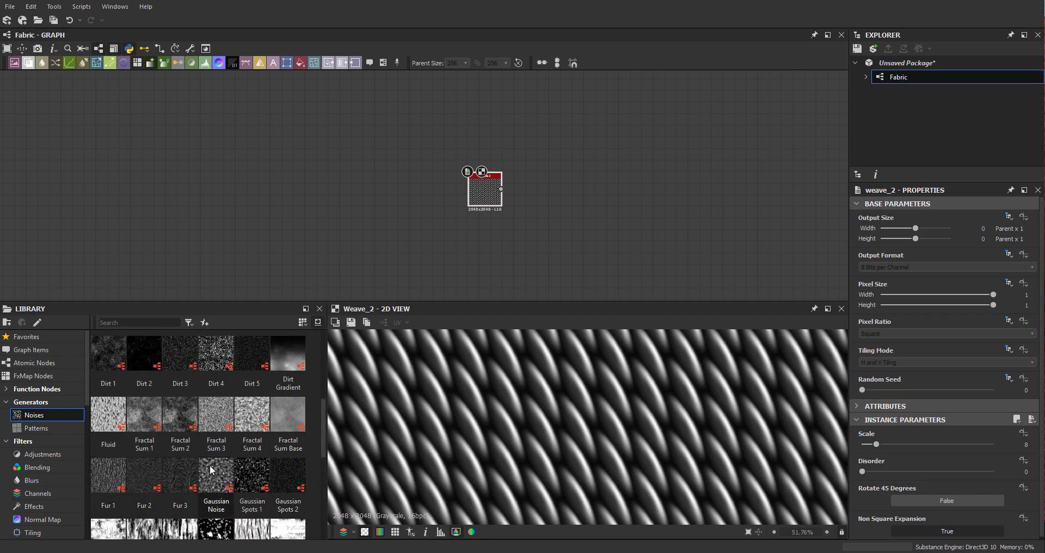
pyautogui.moveTo(144, 474); pyautogui.dragTo(453, 180)
pyautogui.press('Delete')
# - Replace the Weave 2 node with a Fibers 1 pattern generator
pyautogui.click(470, 191)
pyautogui.press('Delete')
pyautogui.click(32, 427)
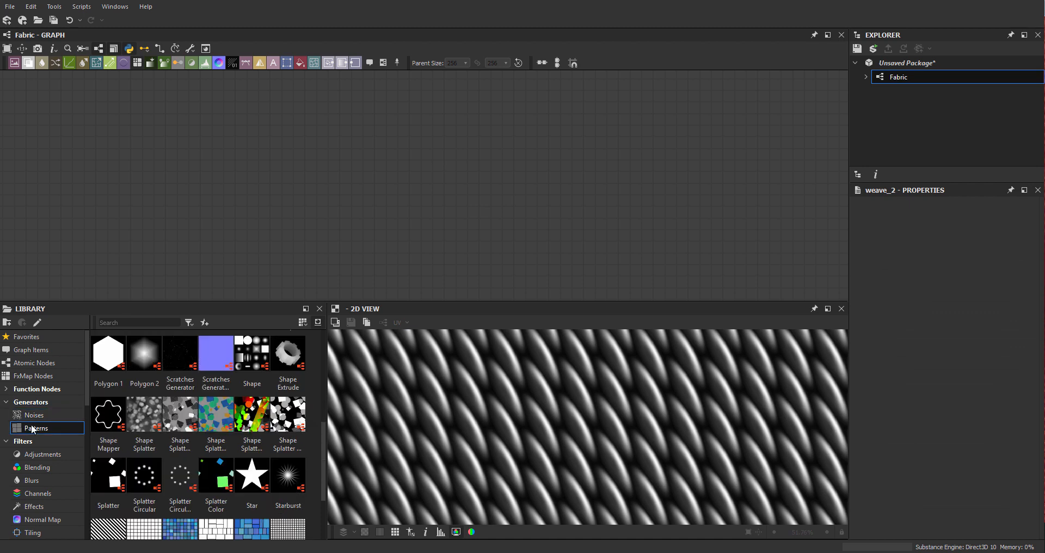
pyautogui.moveTo(326, 451); pyautogui.dragTo(315, 505)
pyautogui.scroll(-1, 316, 506)
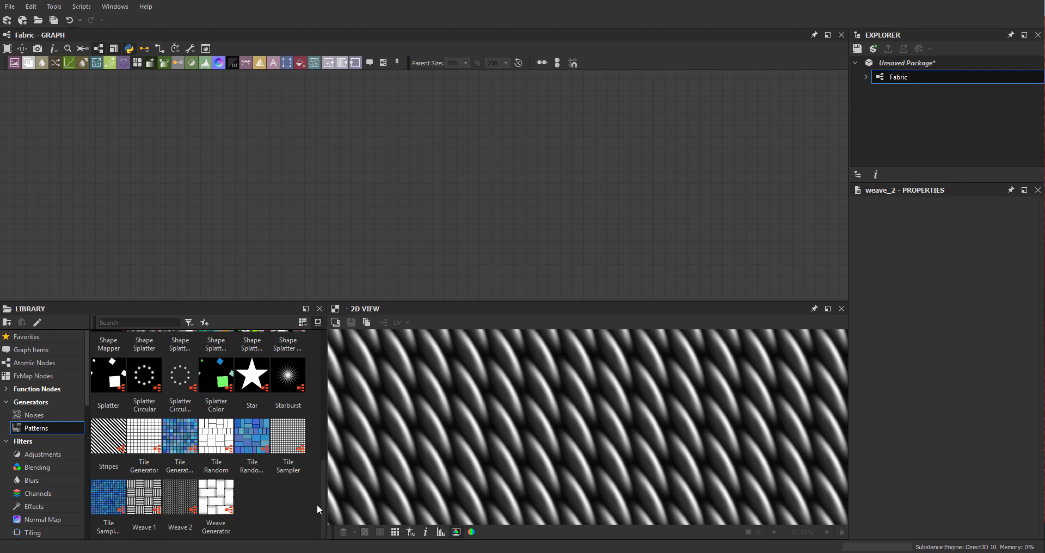
pyautogui.moveTo(317, 505); pyautogui.dragTo(315, 359)
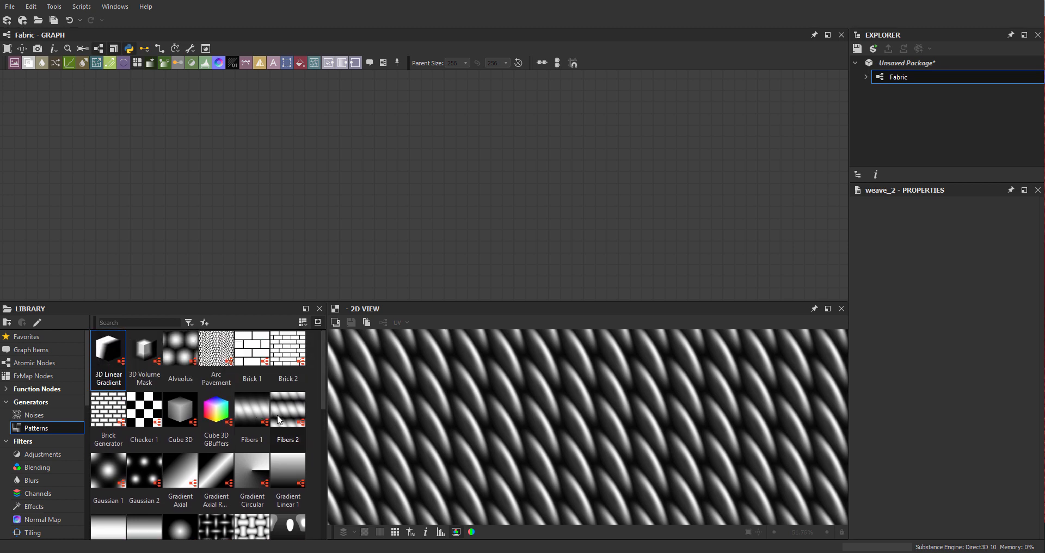
pyautogui.moveTo(256, 413); pyautogui.dragTo(465, 187)
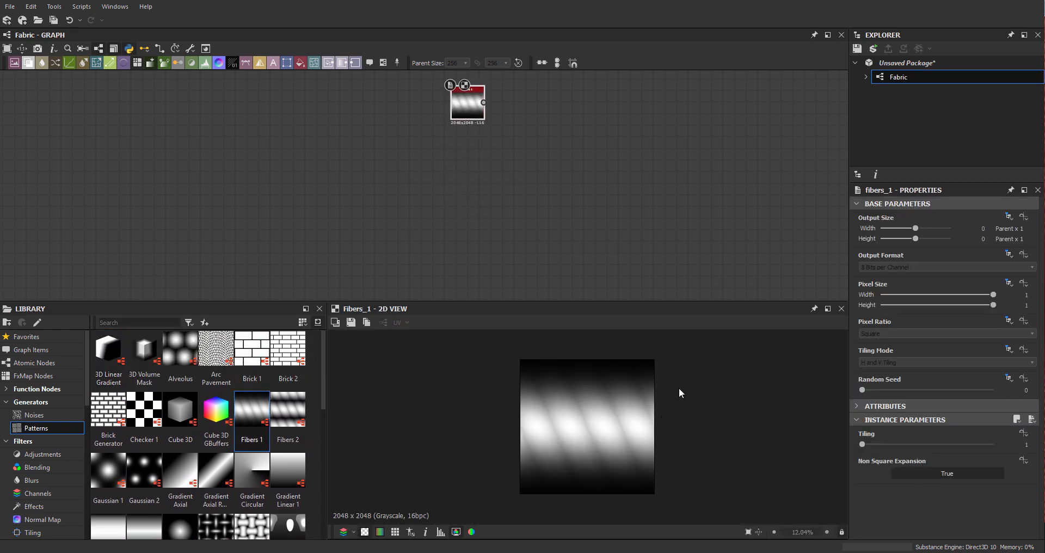
# - Try a Fibers 2 generator below Fibers 1 and compare its pattern and tiling
pyautogui.moveTo(288, 414); pyautogui.dragTo(470, 146)
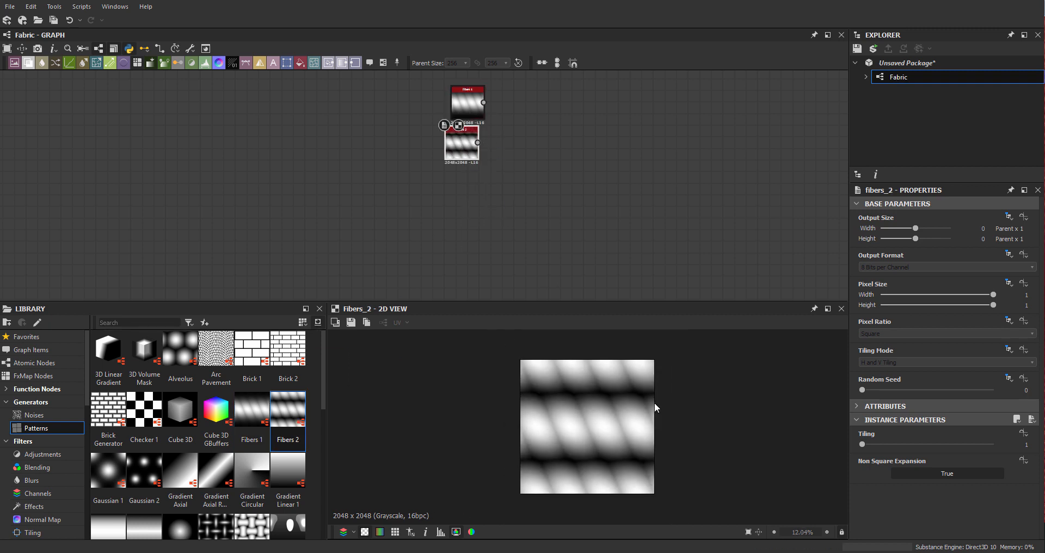
pyautogui.scroll(1, 655, 403)
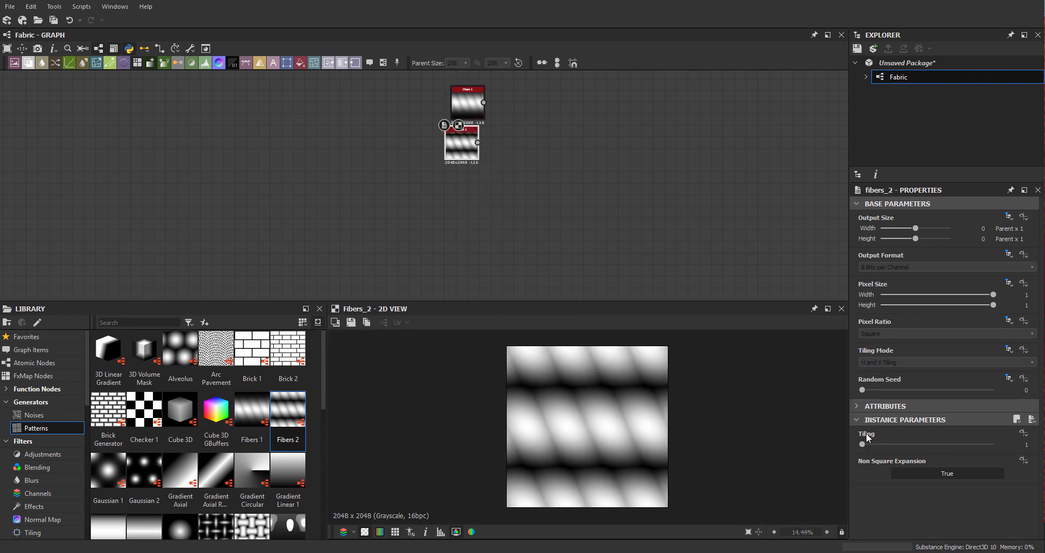
pyautogui.moveTo(863, 444); pyautogui.dragTo(715, 416)
pyautogui.scroll(5, 633, 401)
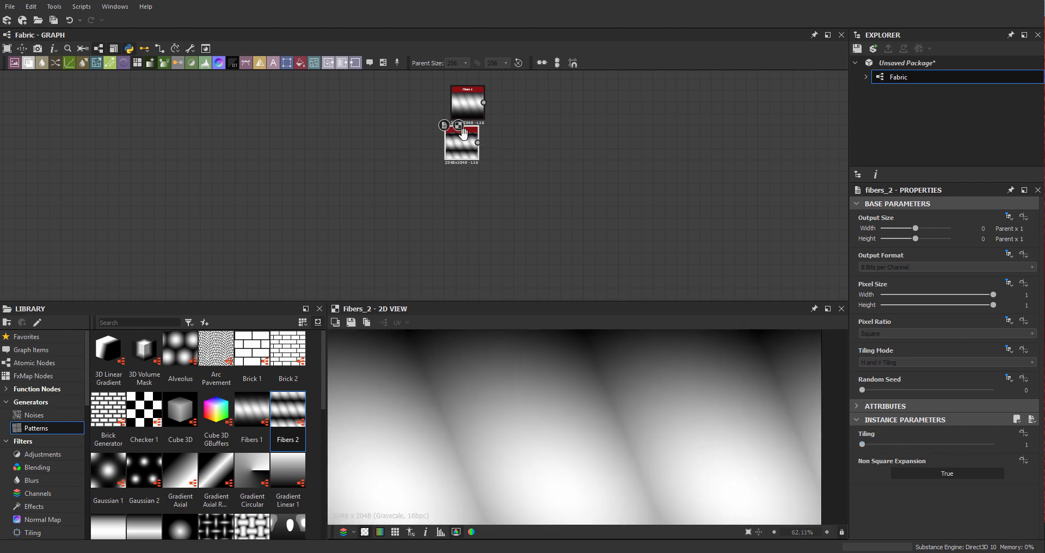
pyautogui.moveTo(464, 133); pyautogui.dragTo(524, 191, button='middle')
pyautogui.press('Delete')
# - Preview the Fibers 1 pattern in the 2D view and move its node to leave room for a following node
pyautogui.doubleClick(529, 162)
pyautogui.moveTo(529, 163); pyautogui.dragTo(442, 179)
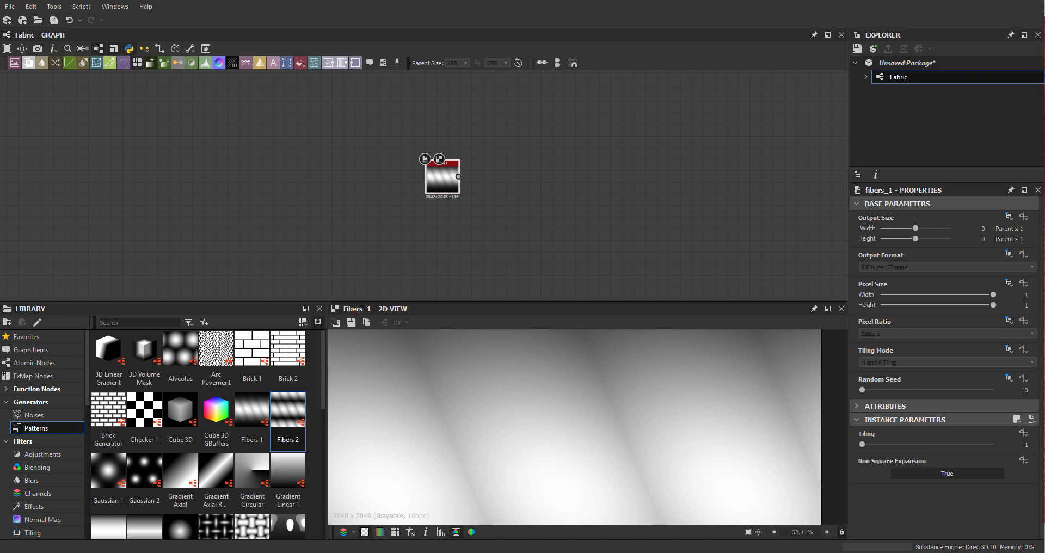
pyautogui.moveTo(493, 135); pyautogui.dragTo(504, 156, button='middle')
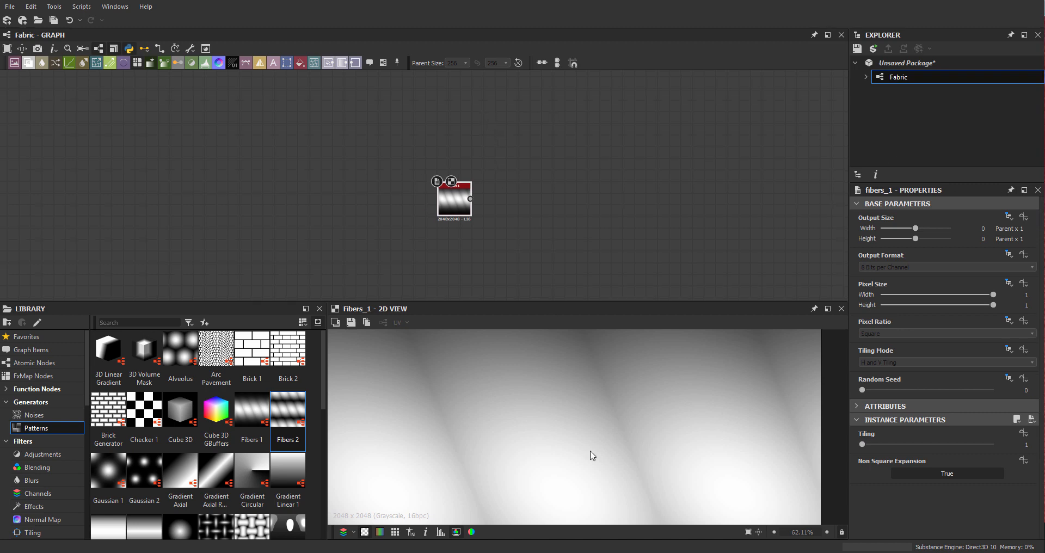
pyautogui.scroll(-5, 604, 441)
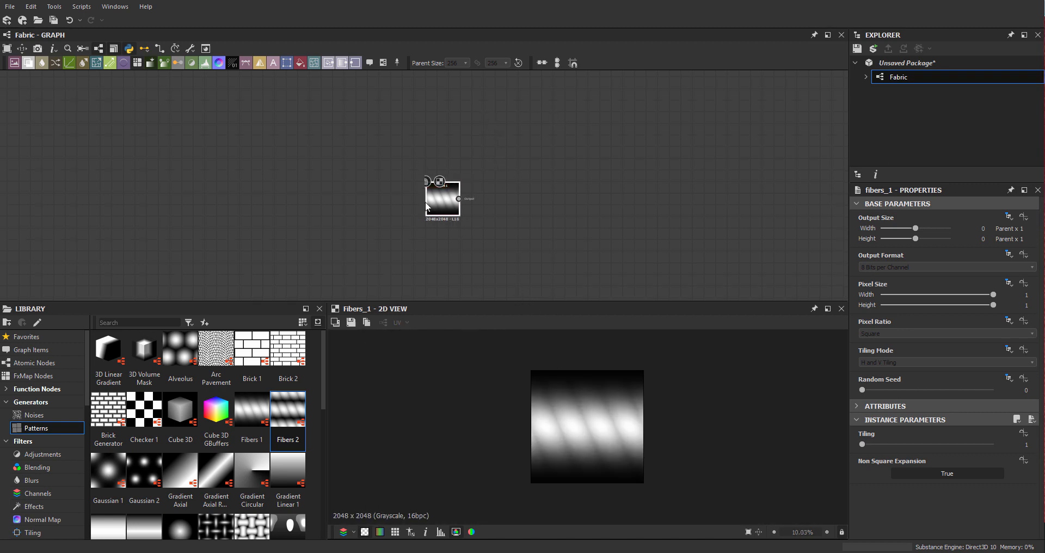
pyautogui.moveTo(426, 202); pyautogui.dragTo(327, 254)
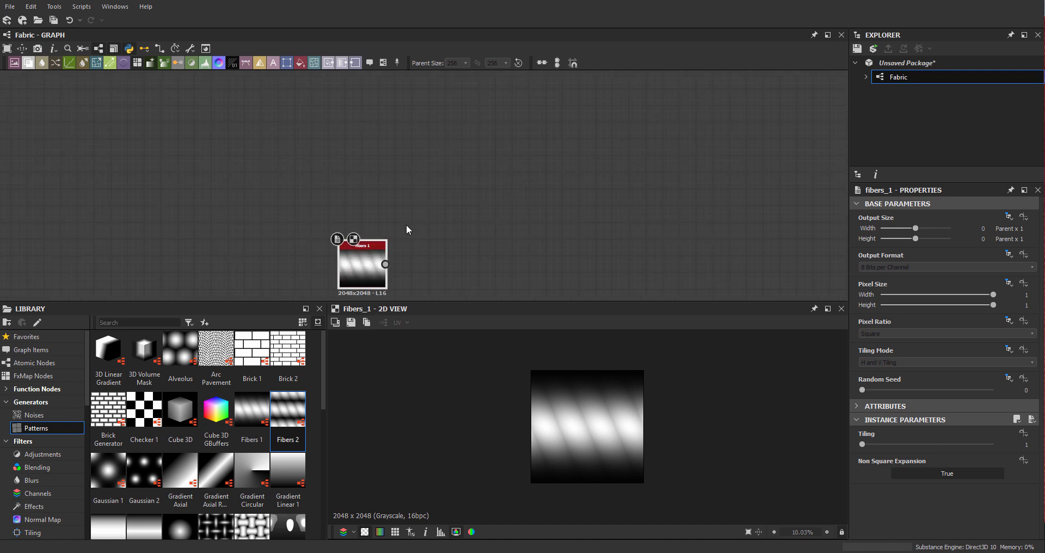
# - Add a Shape Splatter node, connect Fibers 1 to its Pattern 1 input and preview the Height output
pyautogui.scroll(1, 423, 234)
pyautogui.moveTo(325, 386); pyautogui.dragTo(328, 485)
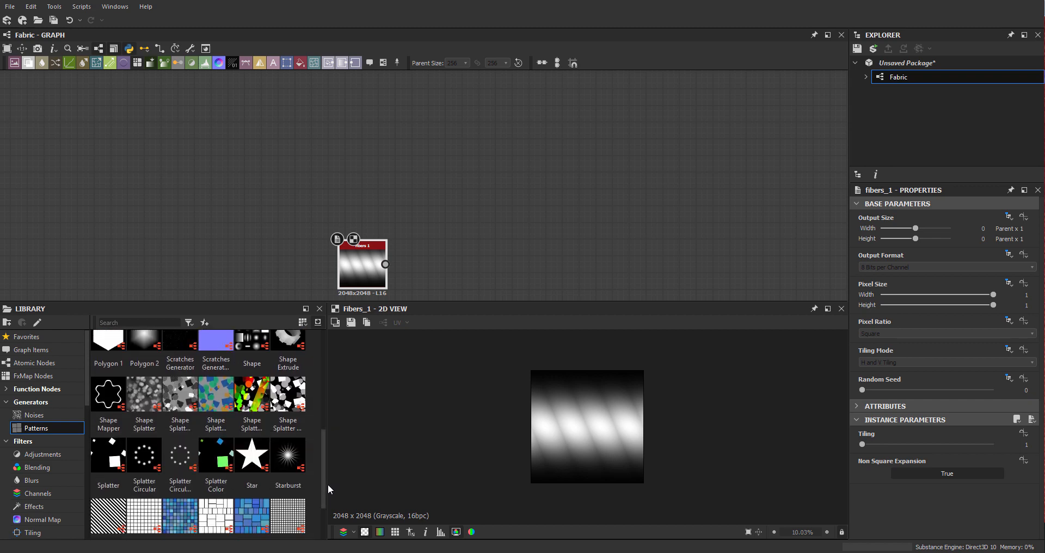
pyautogui.moveTo(144, 394); pyautogui.dragTo(472, 236)
pyautogui.moveTo(407, 234); pyautogui.dragTo(417, 179, button='middle')
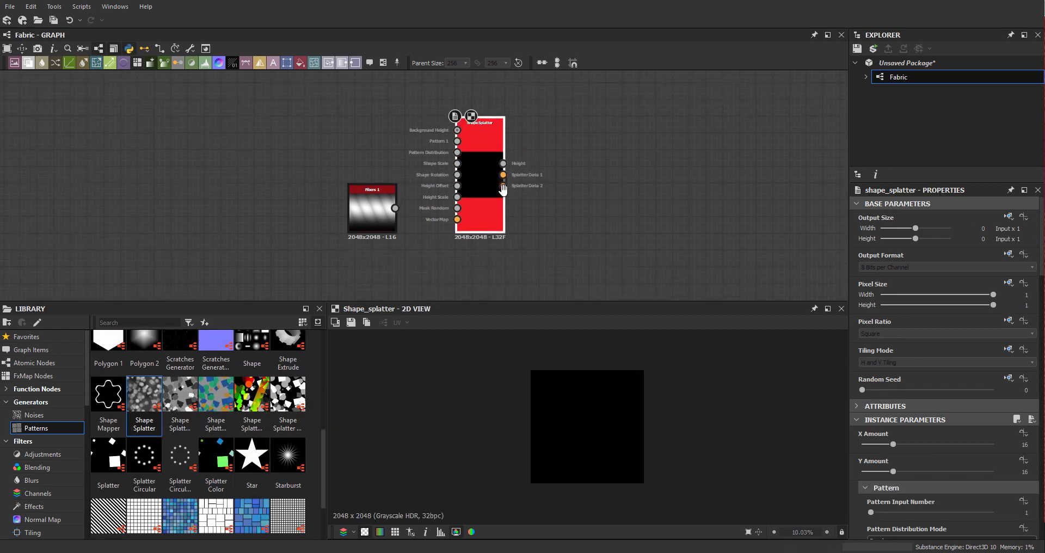
pyautogui.scroll(2, 419, 174)
pyautogui.moveTo(361, 229); pyautogui.dragTo(473, 131)
pyautogui.doubleClick(521, 126)
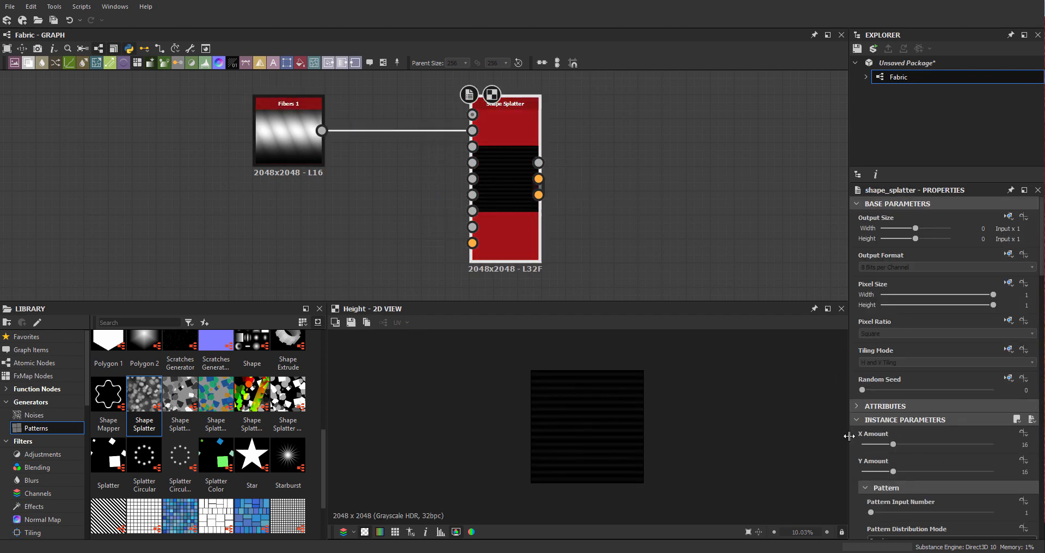
# - Set the Shape Splatter's Height Scale Auto Adjust to False and inspect the fibre rows in the height preview
pyautogui.scroll(-10, 858, 444)
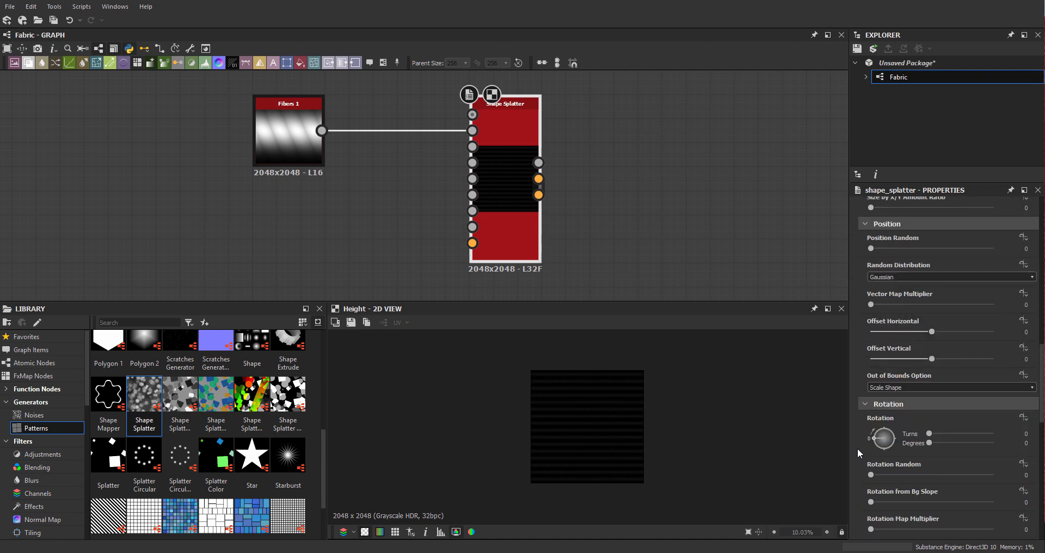
pyautogui.scroll(-3, 857, 449)
pyautogui.click(918, 402)
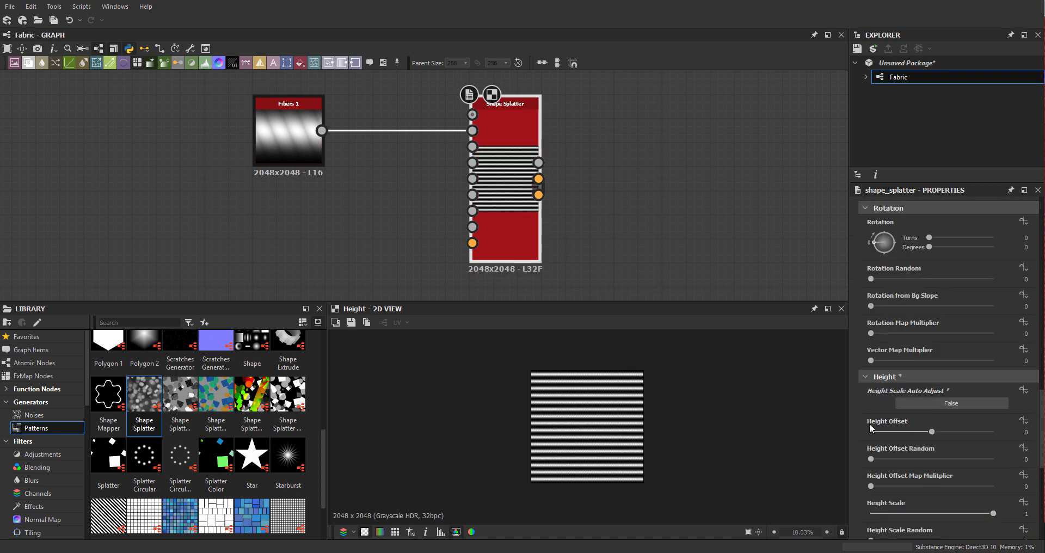
pyautogui.scroll(8, 593, 395)
pyautogui.moveTo(653, 422); pyautogui.dragTo(586, 461, button='middle')
pyautogui.scroll(3, 731, 403)
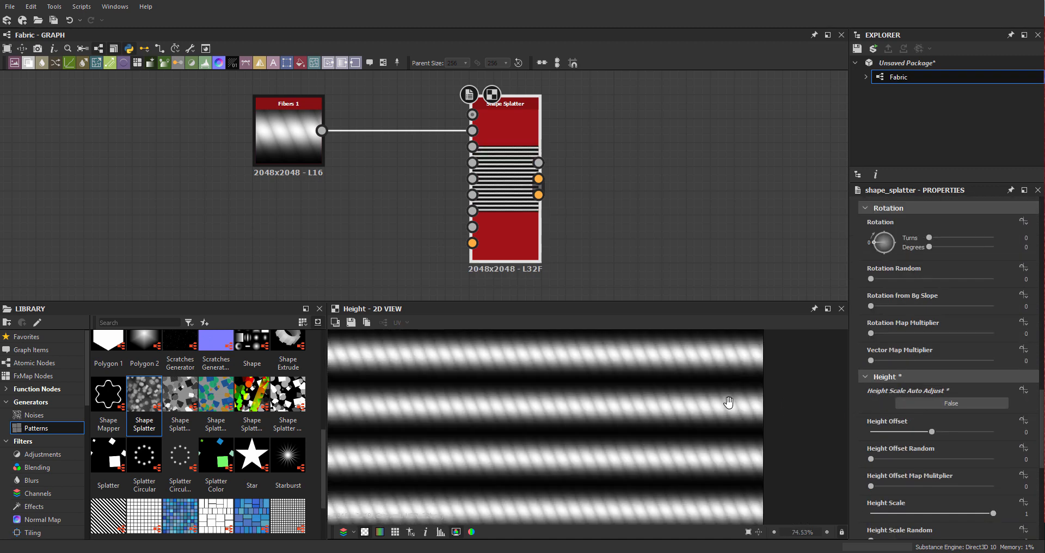
pyautogui.scroll(-3, 730, 403)
pyautogui.moveTo(631, 348); pyautogui.dragTo(647, 417, button='middle')
pyautogui.moveTo(399, 403); pyautogui.dragTo(540, 396, button='middle')
pyautogui.moveTo(599, 410); pyautogui.dragTo(500, 394, button='middle')
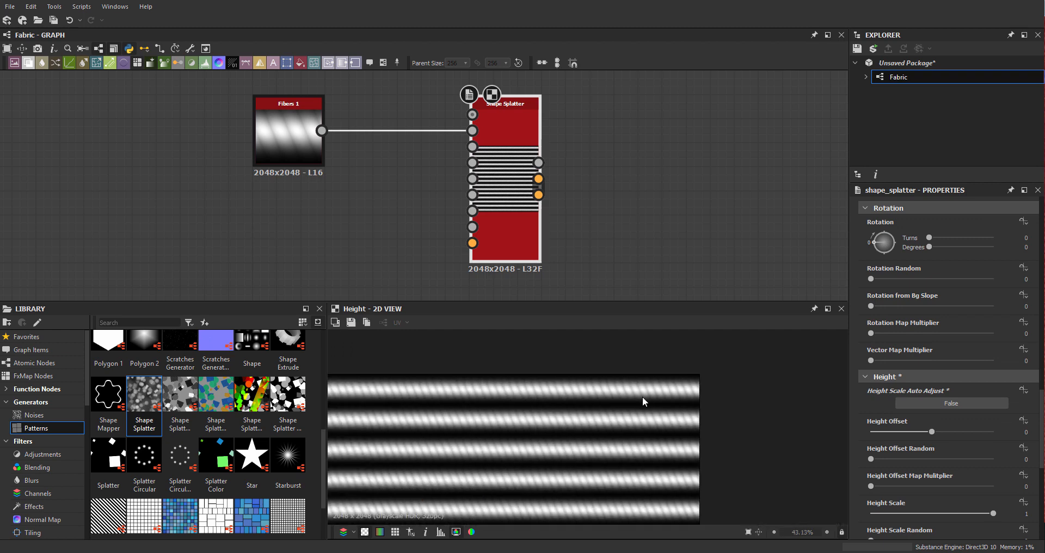
# - Set the Shape Splatter's X Amount to 32 and Y Amount to 64
pyautogui.scroll(10, 865, 363)
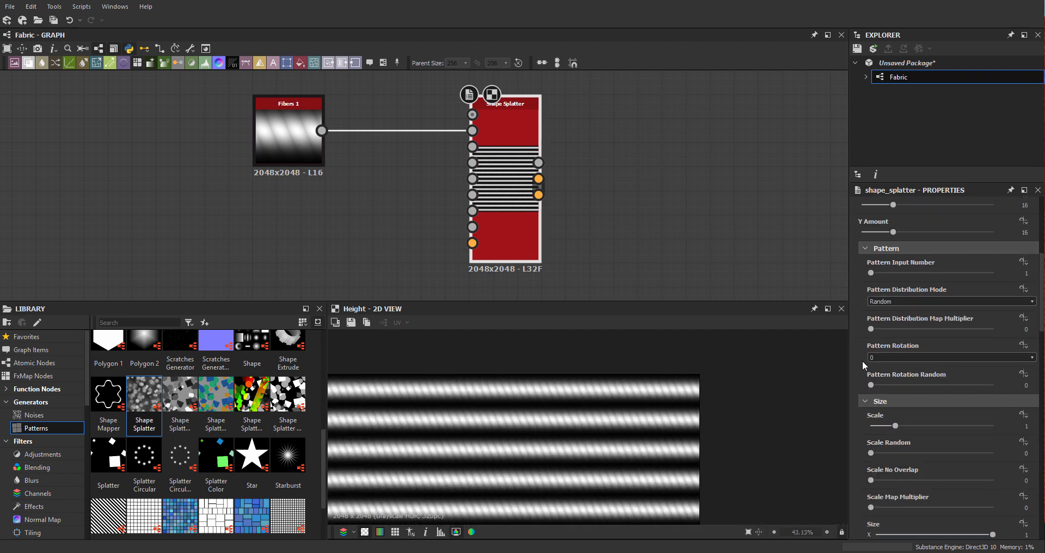
pyautogui.scroll(2, 639, 374)
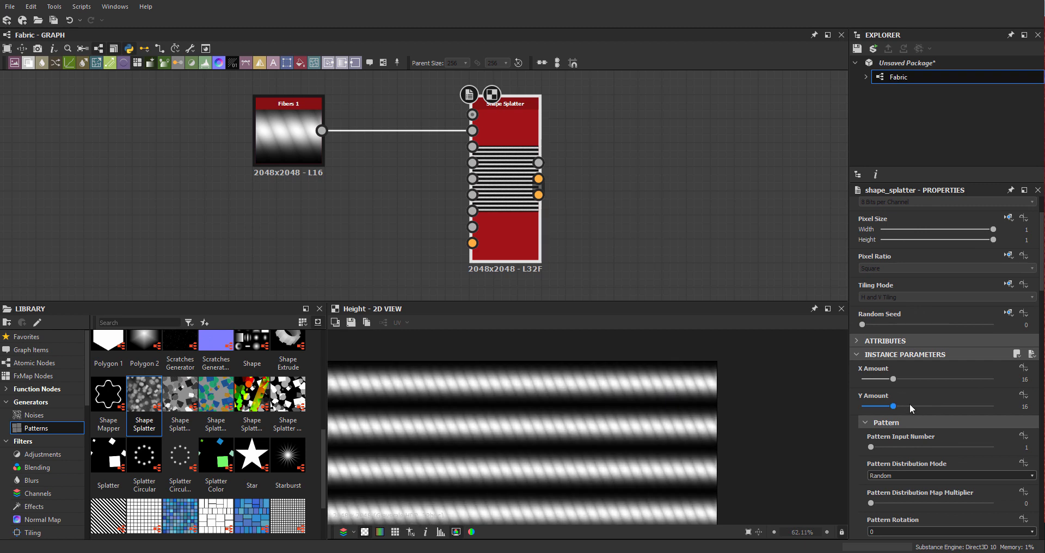
pyautogui.moveTo(891, 380); pyautogui.dragTo(1025, 416)
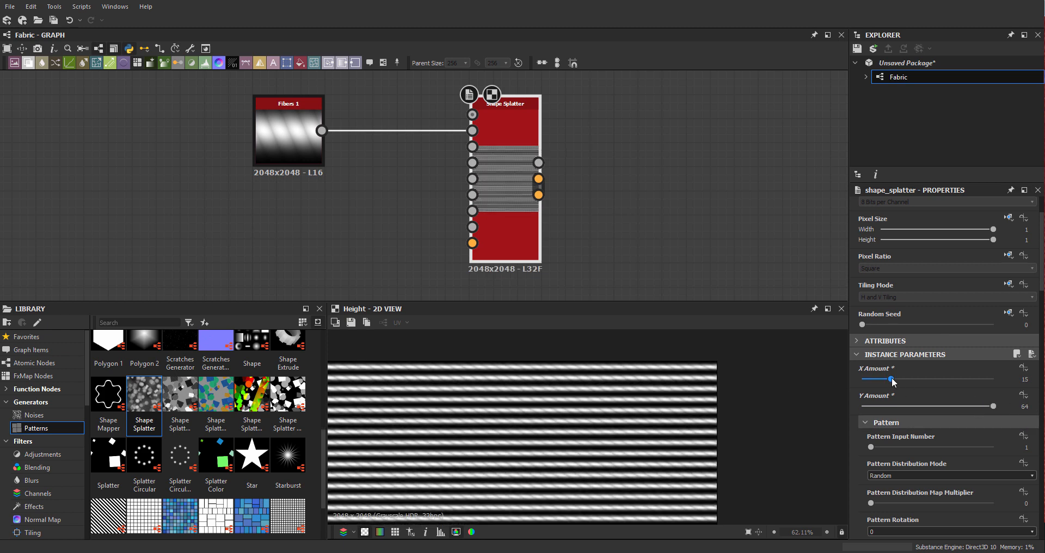
pyautogui.moveTo(892, 379); pyautogui.dragTo(935, 382)
pyautogui.scroll(5, 691, 371)
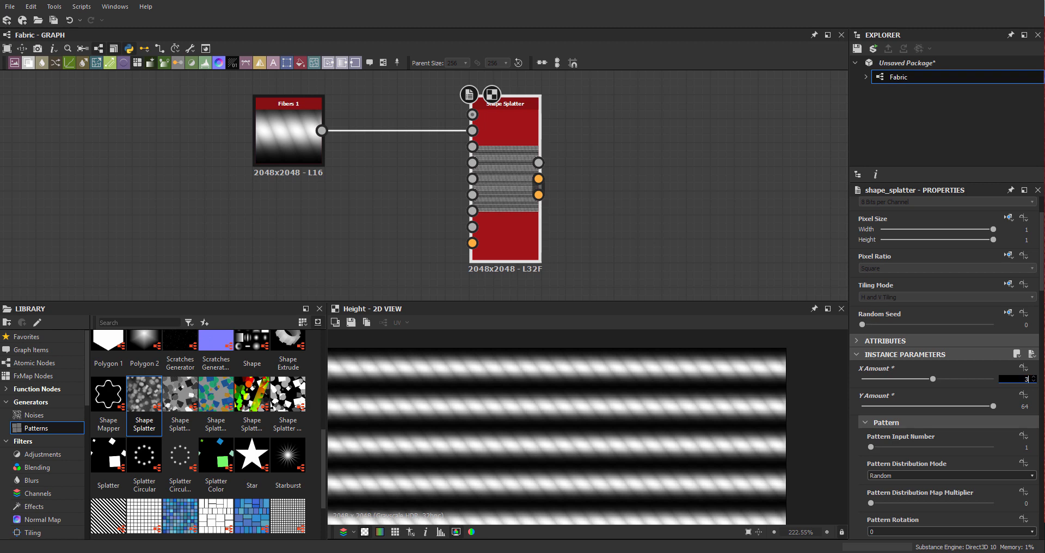
pyautogui.write('32')
pyautogui.press('Return')
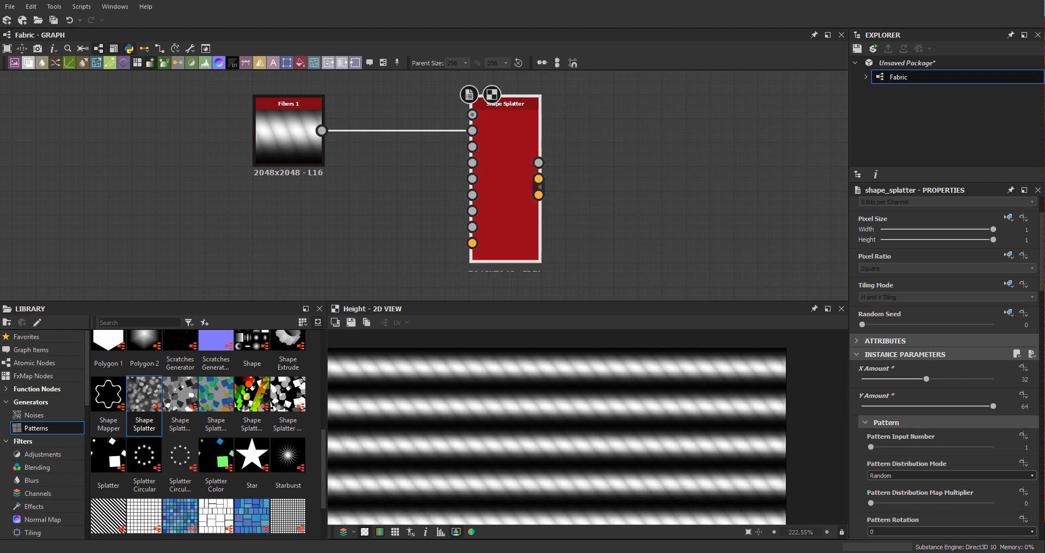
# - Examine the density and twist of the fibre rows in the height preview, from overview to close-up
pyautogui.scroll(-3, 575, 348)
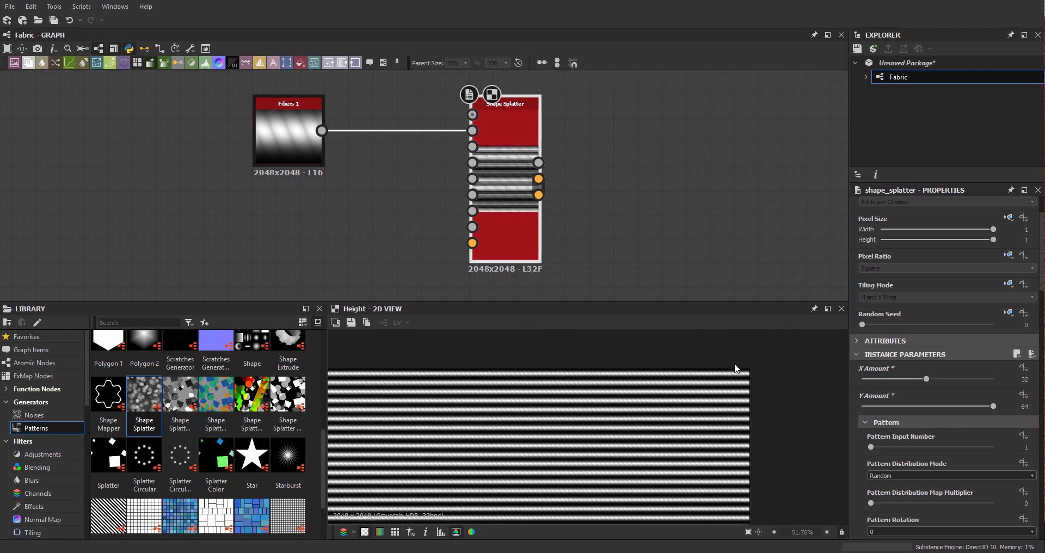
pyautogui.scroll(-2, 858, 406)
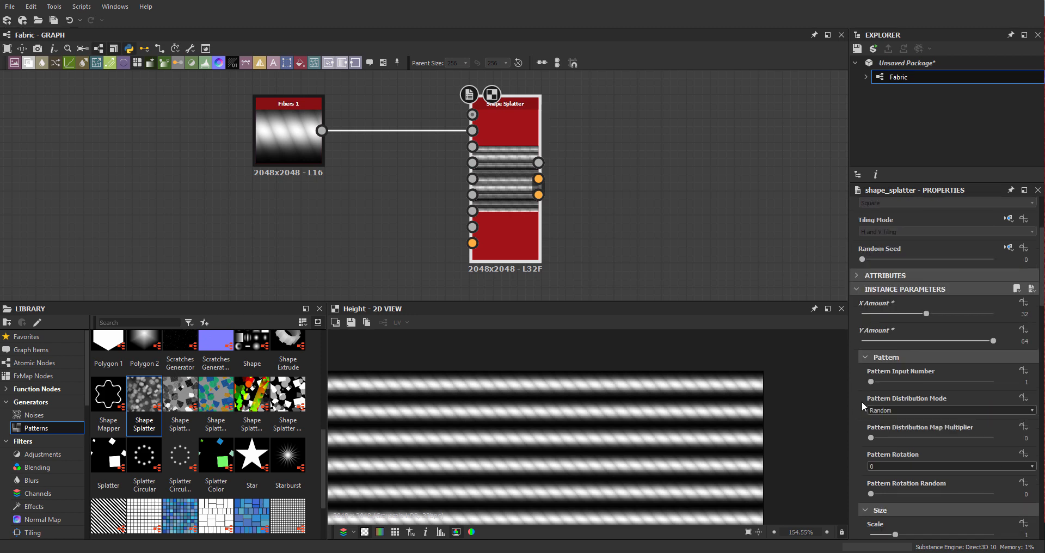
pyautogui.scroll(5, 740, 395)
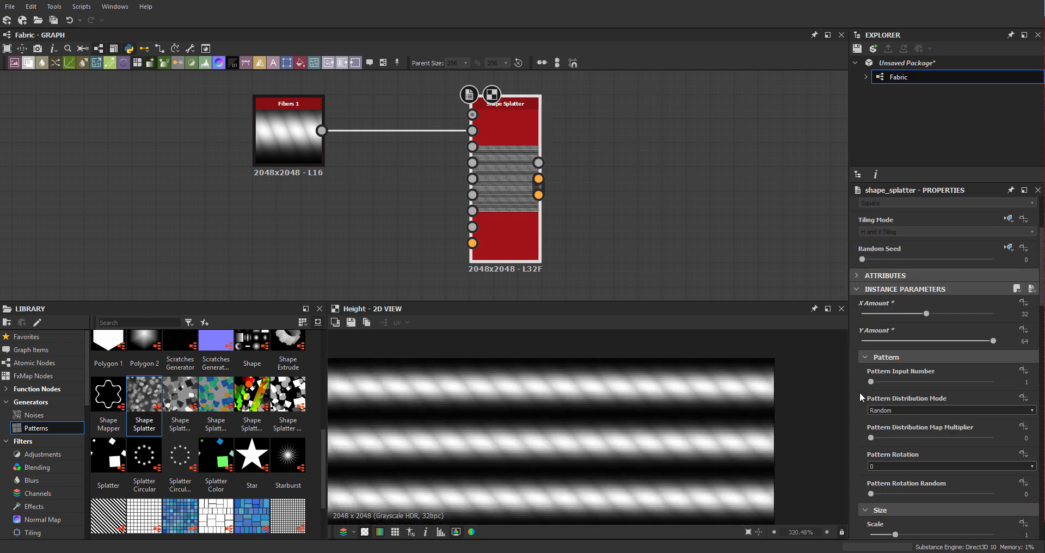
pyautogui.scroll(3, 780, 409)
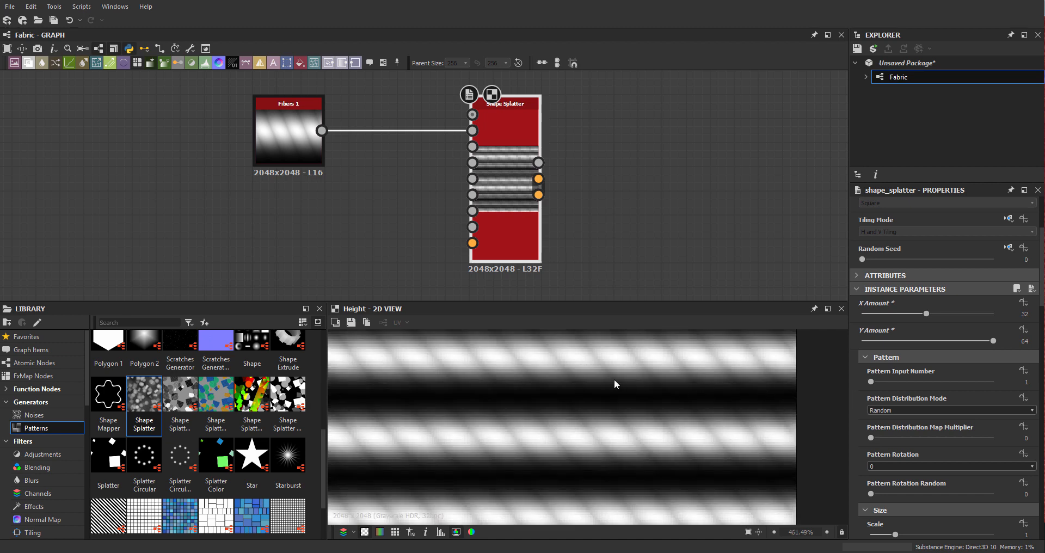
pyautogui.scroll(-6, 757, 399)
pyautogui.scroll(5, 751, 385)
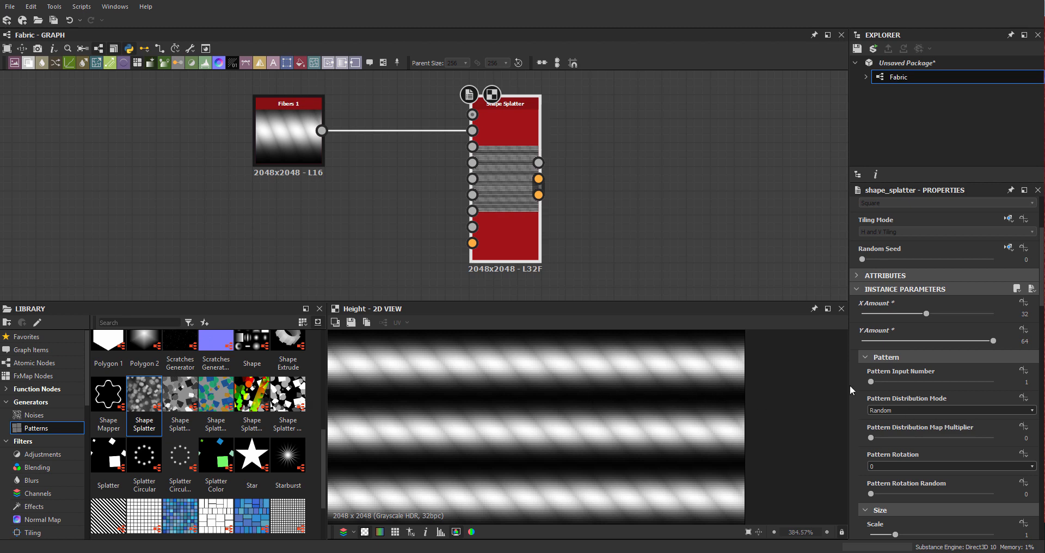
# - Examine the Shape Splatter's size, position, rotation, height and masking parameters and the ends of the fibre rows in the height preview
pyautogui.scroll(-4, 862, 395)
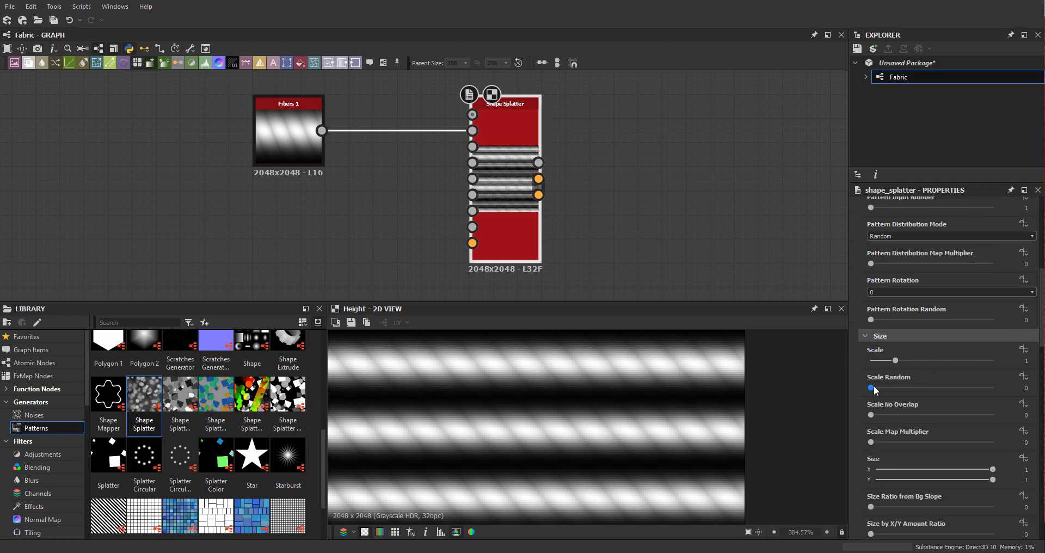
pyautogui.moveTo(871, 388)
pyautogui.mouseDown()
pyautogui.moveTo(906, 384)
pyautogui.moveTo(800, 383)
pyautogui.moveTo(864, 380)
pyautogui.mouseUp()
pyautogui.scroll(-5, 854, 386)
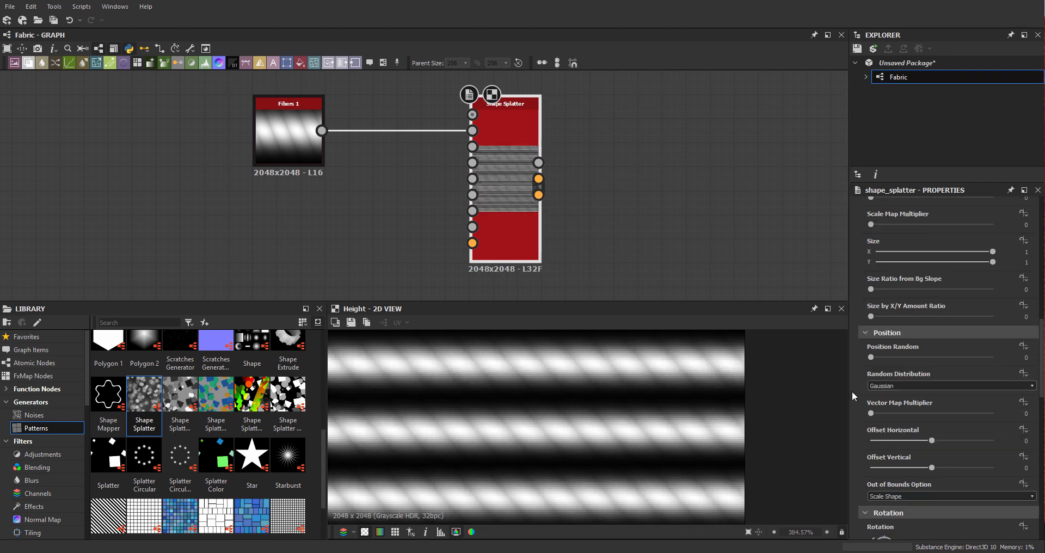
pyautogui.scroll(-4, 852, 391)
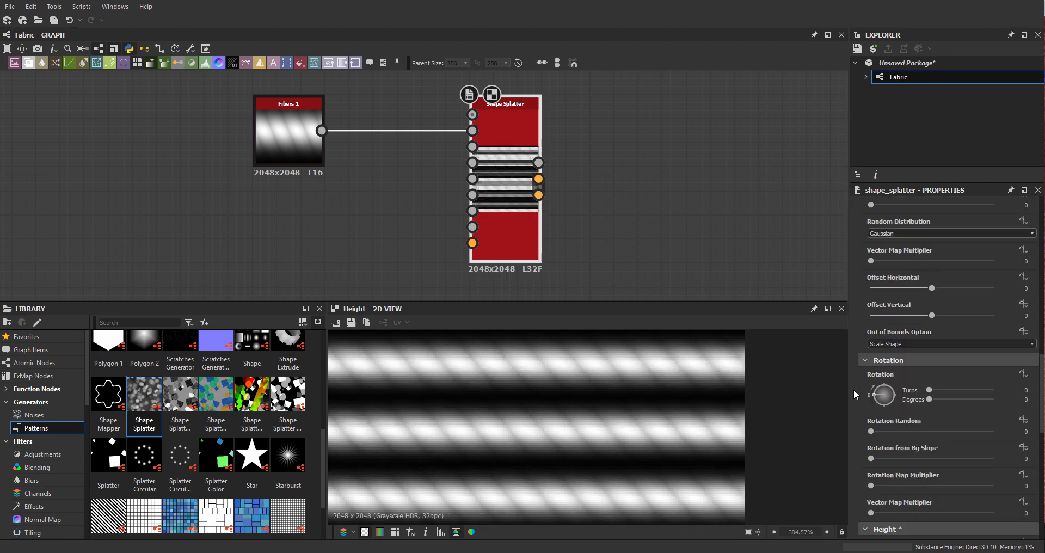
pyautogui.scroll(-7, 854, 390)
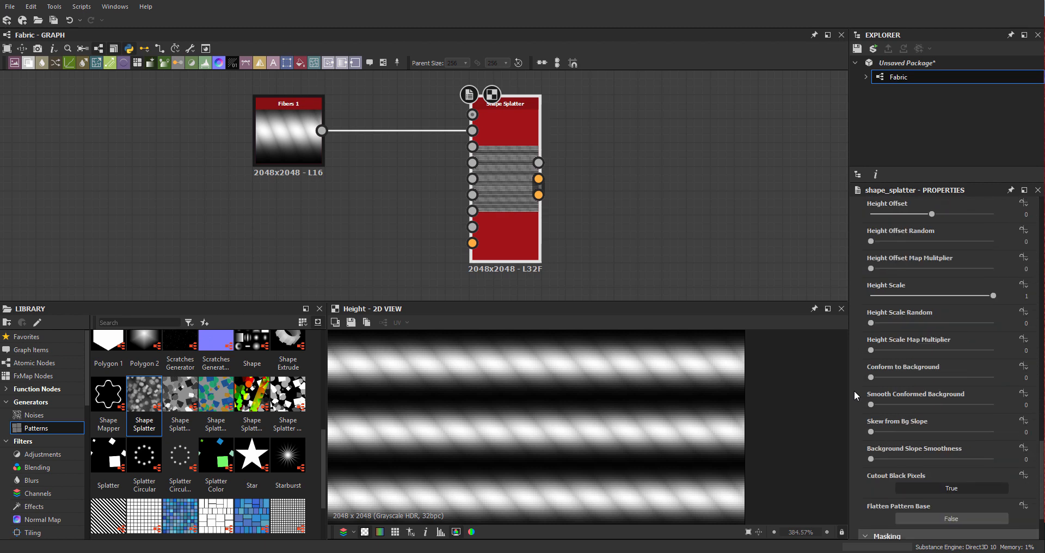
pyautogui.scroll(-2, 854, 391)
pyautogui.scroll(4, 854, 391)
pyautogui.scroll(-5, 855, 390)
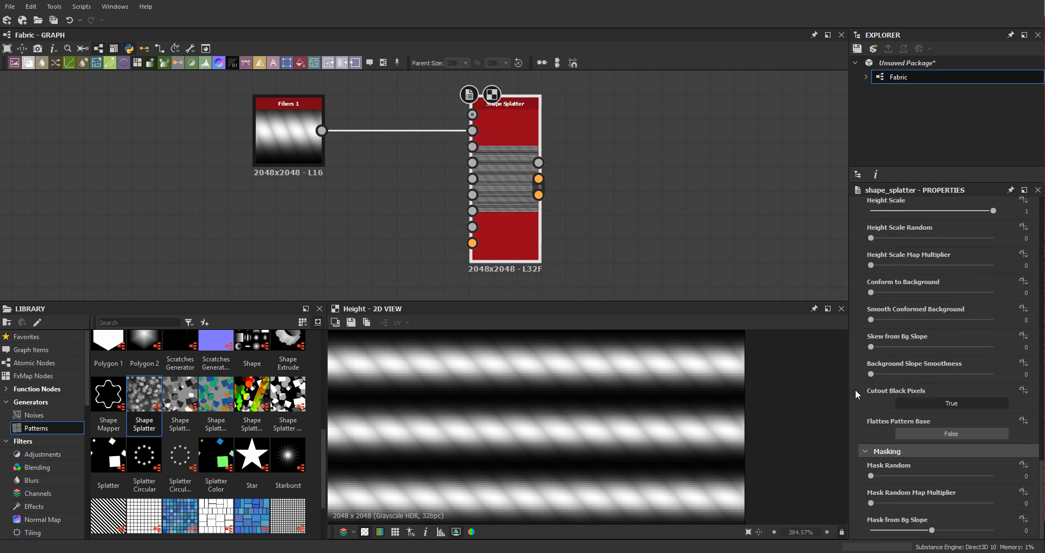
pyautogui.scroll(-10, 705, 417)
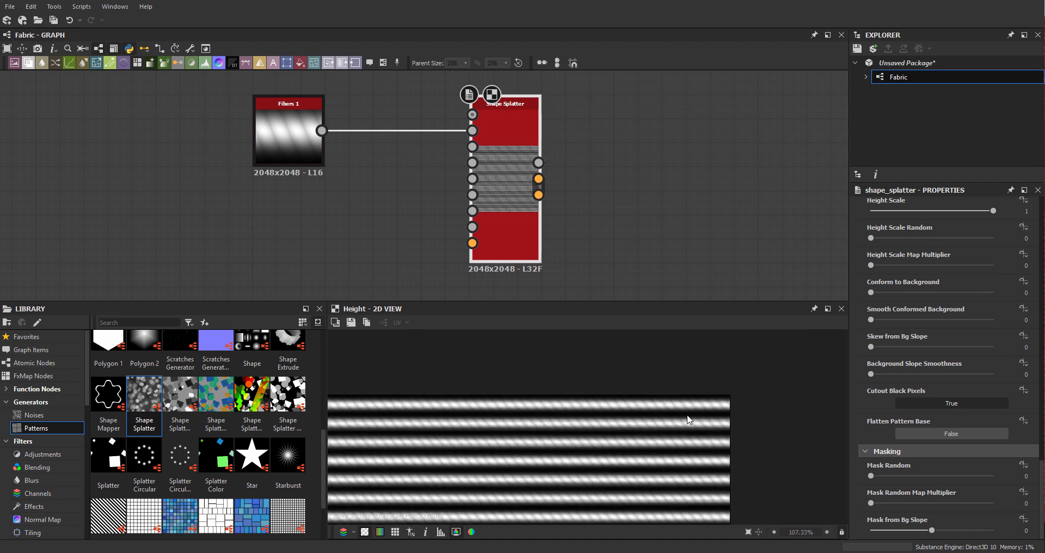
pyautogui.moveTo(545, 401); pyautogui.dragTo(690, 400, button='middle')
pyautogui.scroll(5, 588, 374)
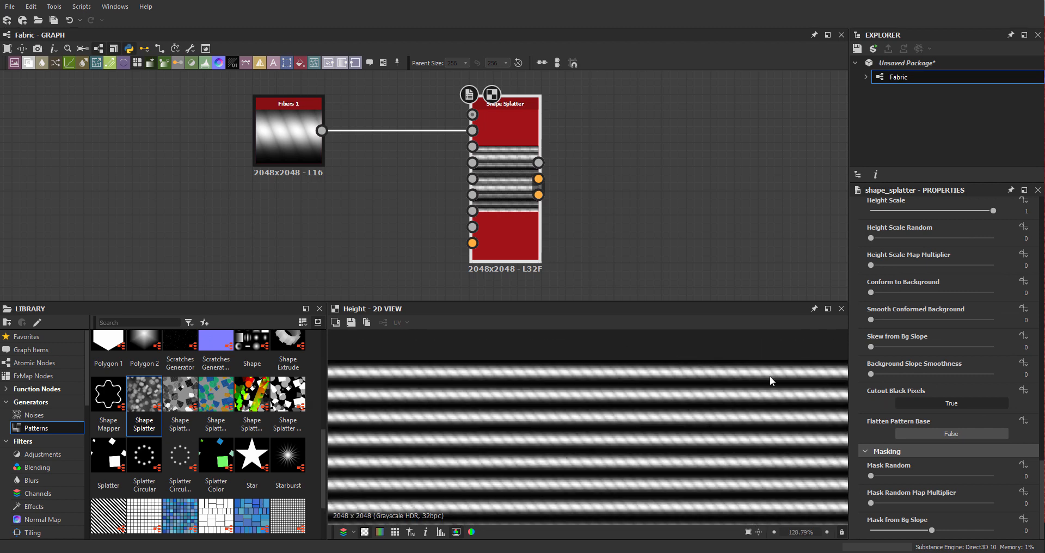
pyautogui.scroll(3, 770, 393)
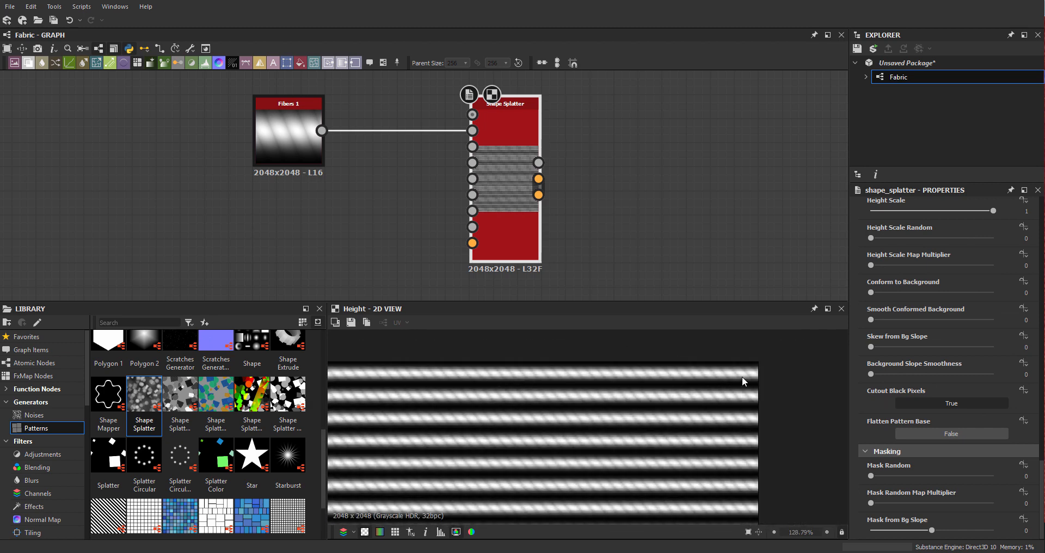
pyautogui.scroll(2, 868, 328)
# - Set the Shape Splatter's Size Y to 0.9
pyautogui.scroll(12, 862, 325)
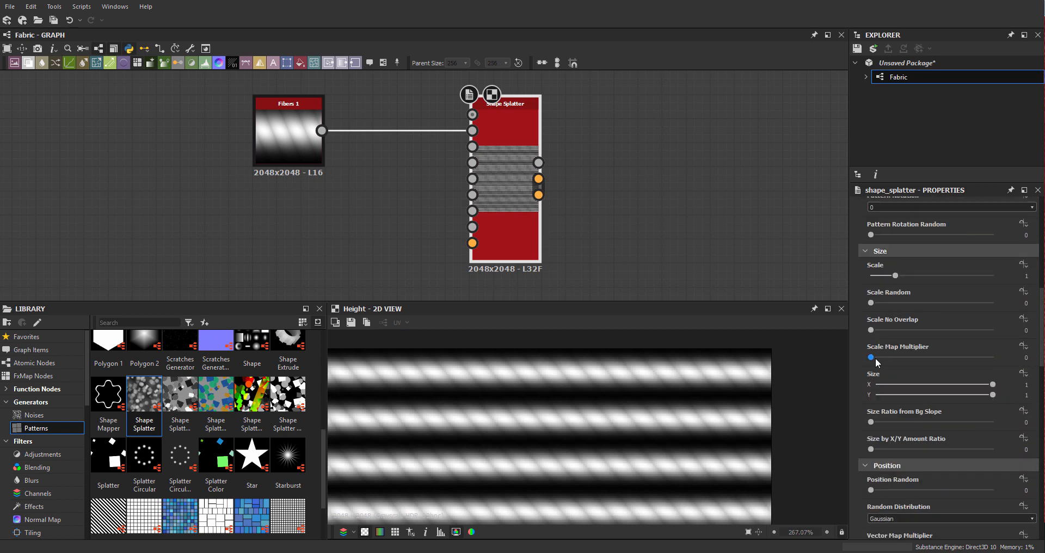
pyautogui.moveTo(987, 387); pyautogui.dragTo(987, 397)
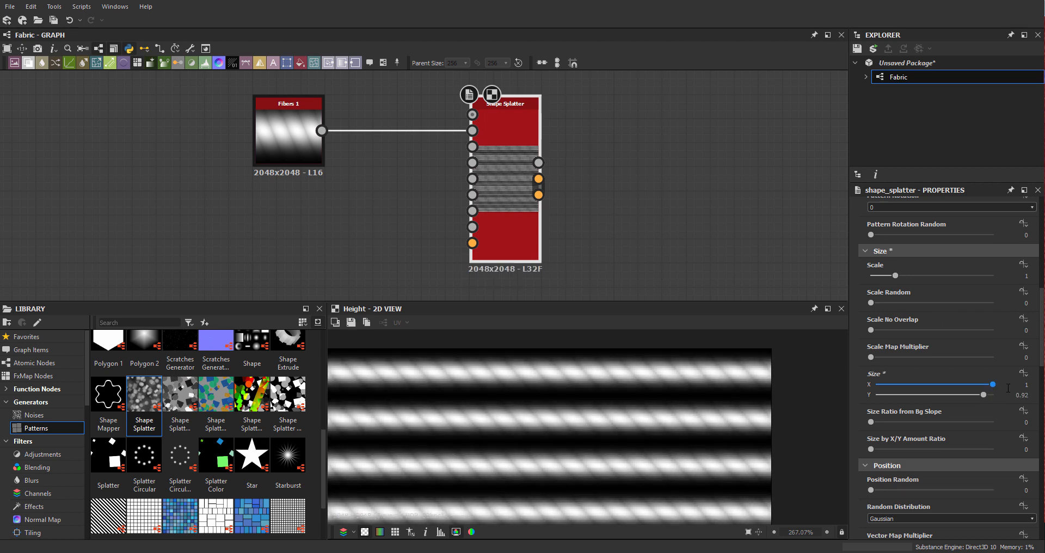
pyautogui.click(1025, 395)
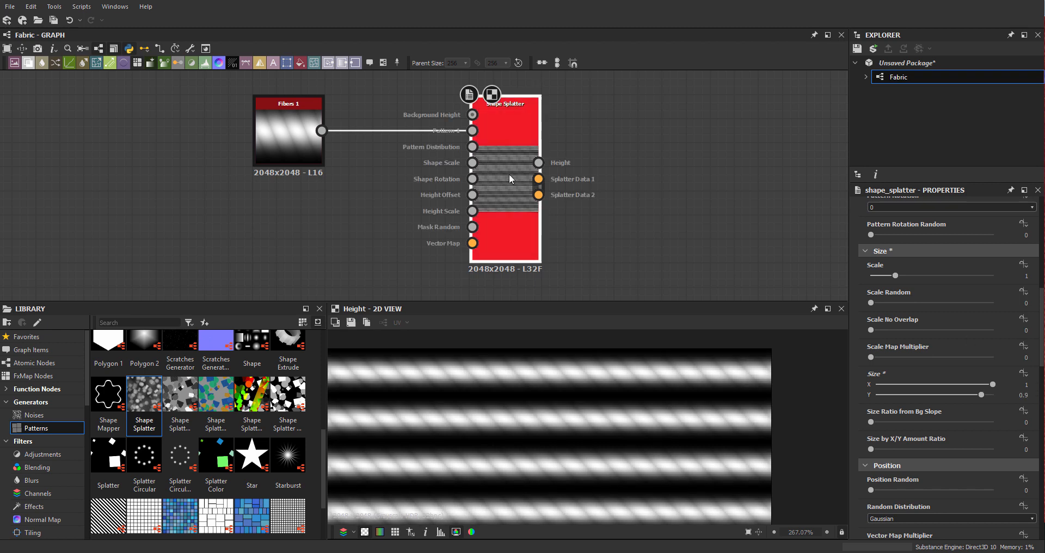
# - Try to feed the Shape Splatter's Height output into a new Transformation 2D node
pyautogui.moveTo(510, 174); pyautogui.dragTo(382, 173, button='middle')
pyautogui.click(544, 190)
pyautogui.press('space')
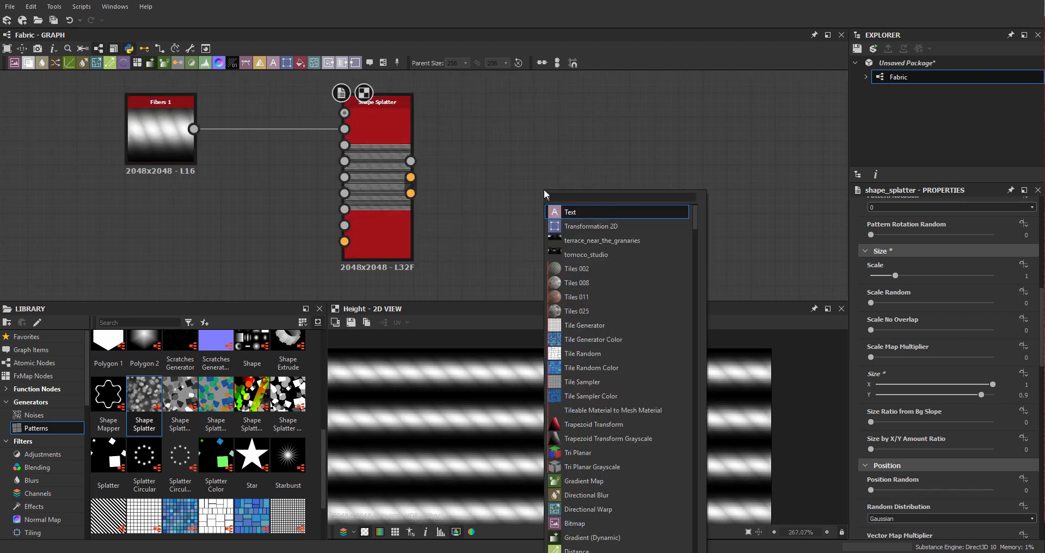
pyautogui.press('Down')
pyautogui.press('Return')
pyautogui.moveTo(411, 161); pyautogui.dragTo(489, 263)
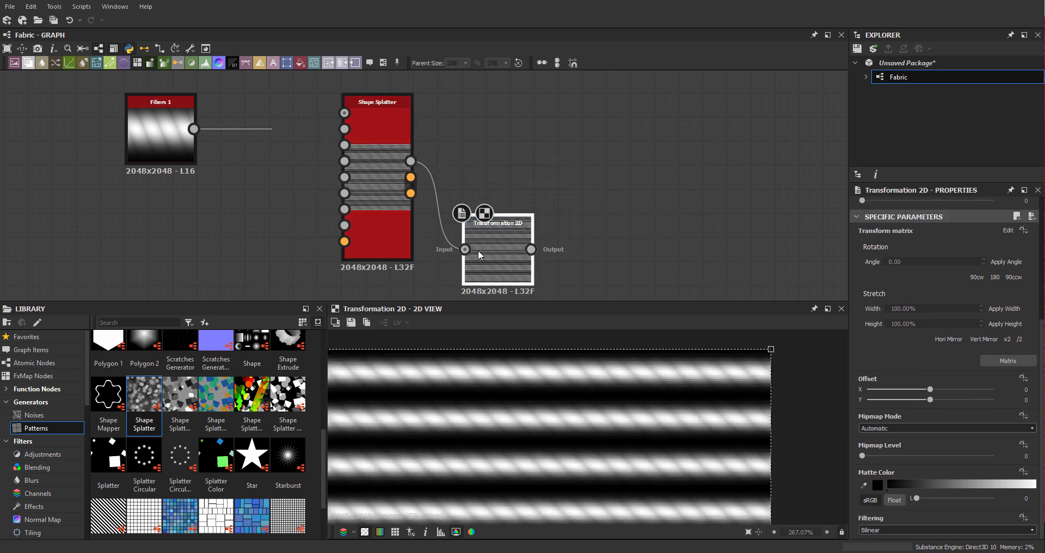
# - Undo the Transformation 2D addition and duplicate the Shape Splatter below the original, with Fibers 1 feeding its Pattern 1 input
pyautogui.hotkey('ctrl', 'z')
pyautogui.hotkey('ctrl', 'z')
pyautogui.hotkey('ctrl', 'z')
pyautogui.hotkey('ctrl', 'z')
pyautogui.hotkey('ctrl', 'z')
pyautogui.hotkey('ctrl', 'z')
pyautogui.hotkey('ctrl', 'z')
pyautogui.hotkey('ctrl', 'z')
pyautogui.hotkey('ctrl', 'z')
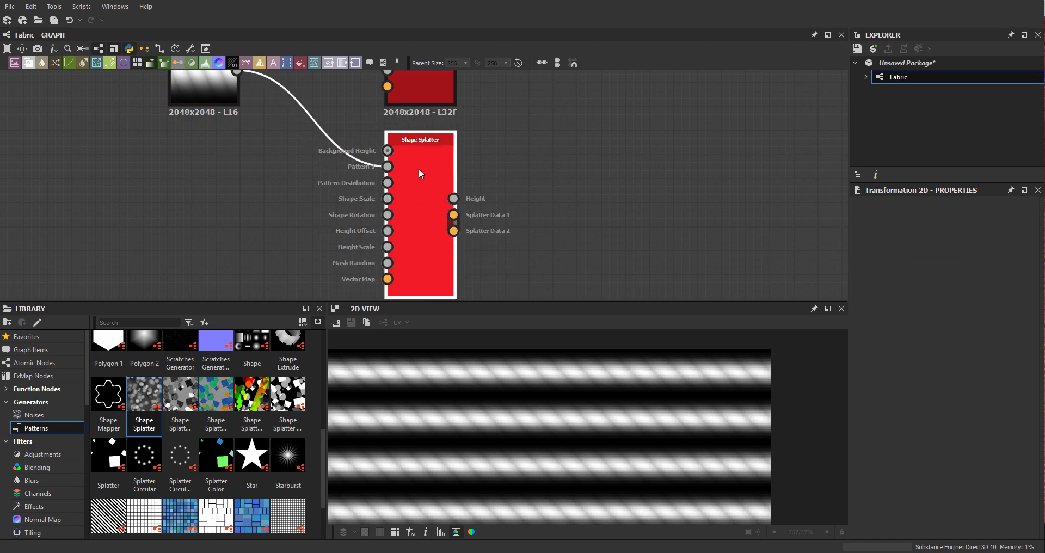
pyautogui.hotkey('ctrl', 'z')
# - Add a Blend node with the lower Shape Splatter's Height as Background and the upper one's Height as Foreground
pyautogui.press('space')
pyautogui.write('blen')
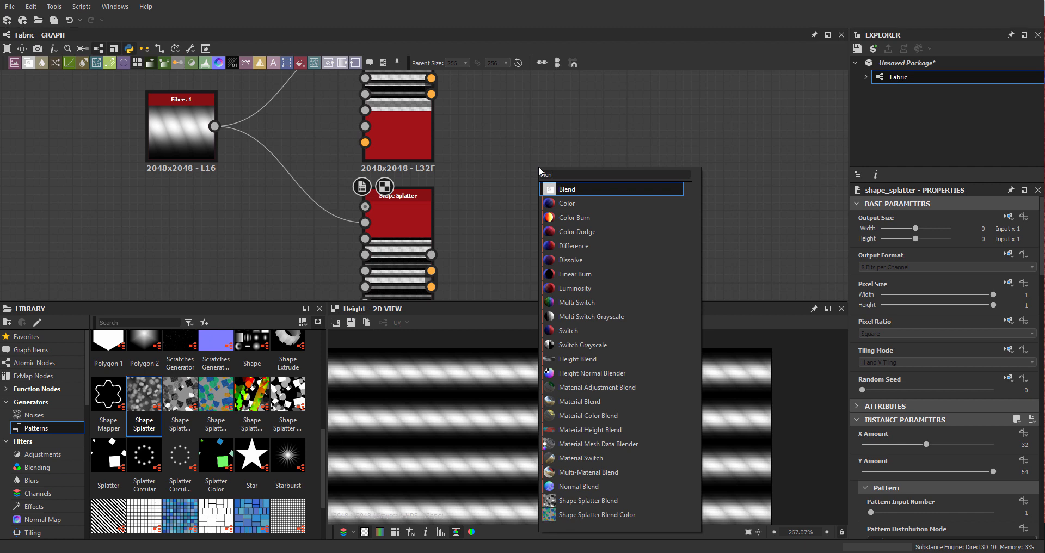
pyautogui.press('Return')
pyautogui.moveTo(431, 254); pyautogui.dragTo(509, 175)
pyautogui.moveTo(537, 150); pyautogui.dragTo(596, 150)
pyautogui.scroll(-1, 496, 106)
pyautogui.moveTo(497, 106); pyautogui.dragTo(521, 154, button='middle')
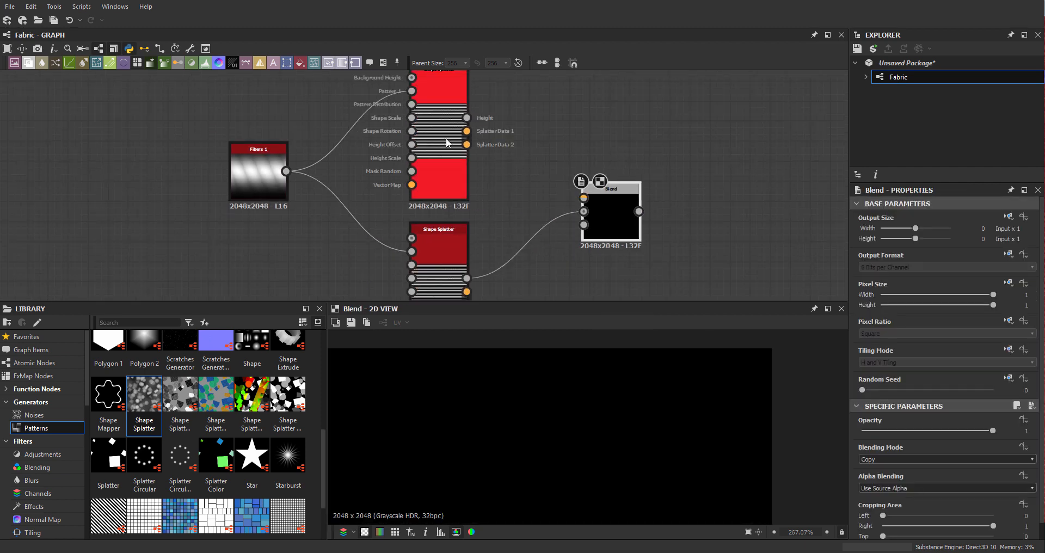
pyautogui.moveTo(466, 120); pyautogui.dragTo(584, 199)
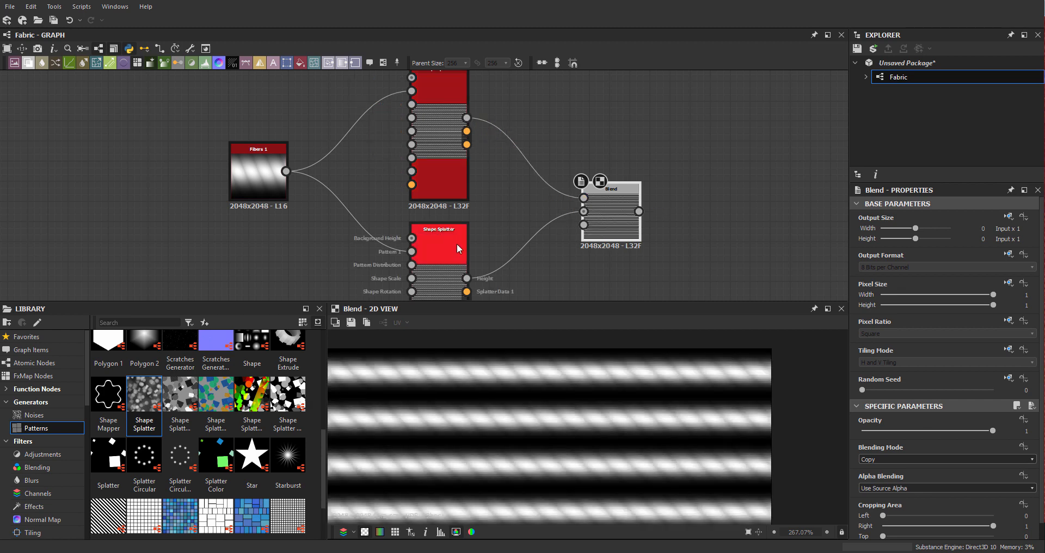
# - Preview the Shape Splatter's Height output and set the Blend node's blending mode to Max (Lighten)
pyautogui.doubleClick(456, 244)
pyautogui.click(429, 132)
pyautogui.moveTo(453, 206); pyautogui.dragTo(457, 156, button='middle')
pyautogui.click(458, 229)
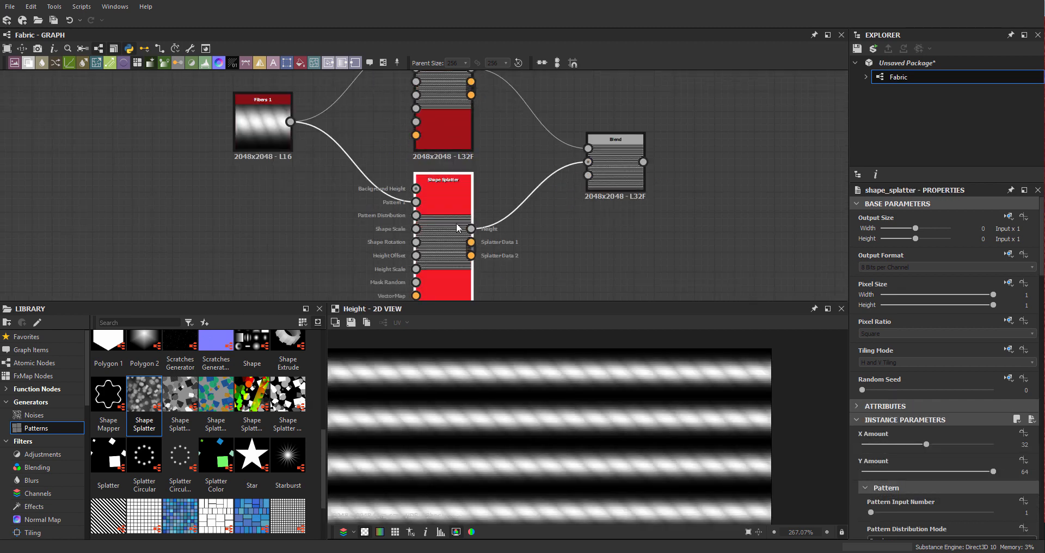
pyautogui.scroll(2, 735, 378)
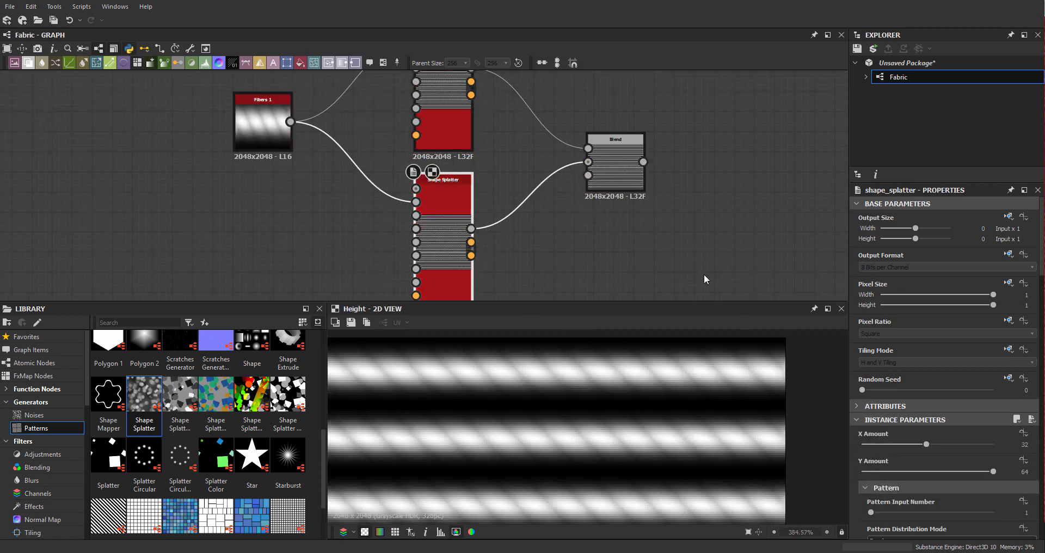
pyautogui.moveTo(454, 119); pyautogui.dragTo(518, 207, button='middle')
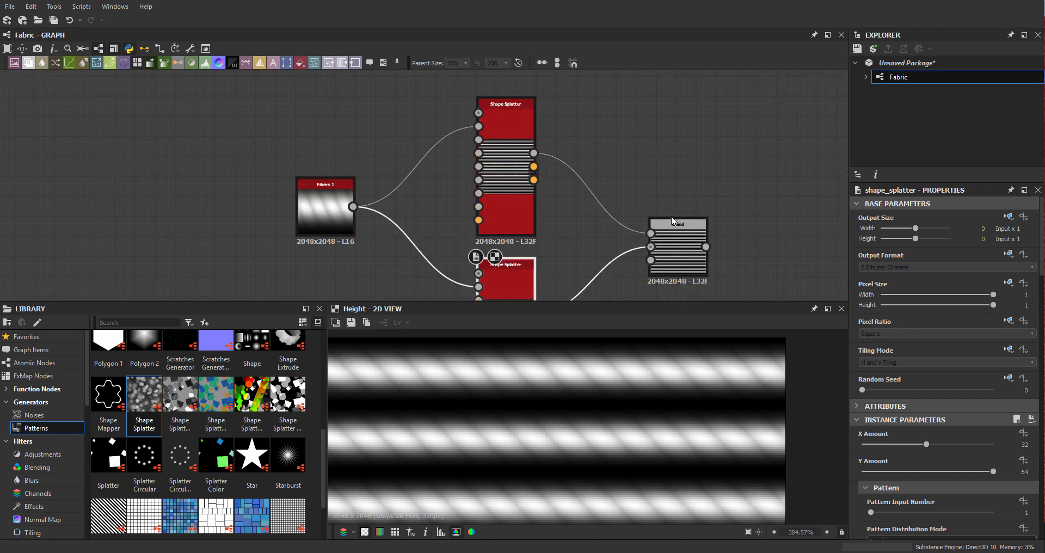
pyautogui.click(693, 263)
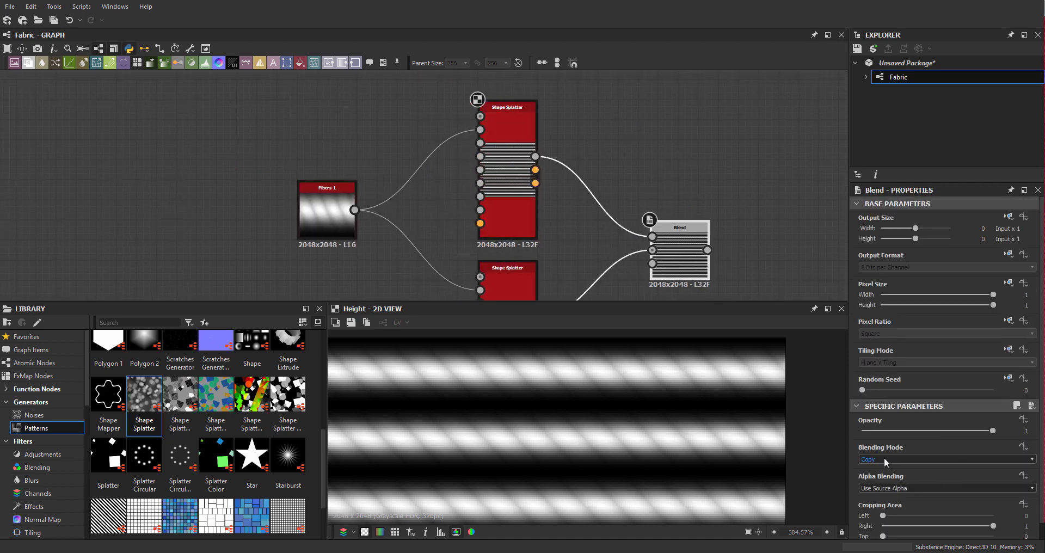
pyautogui.click(884, 459)
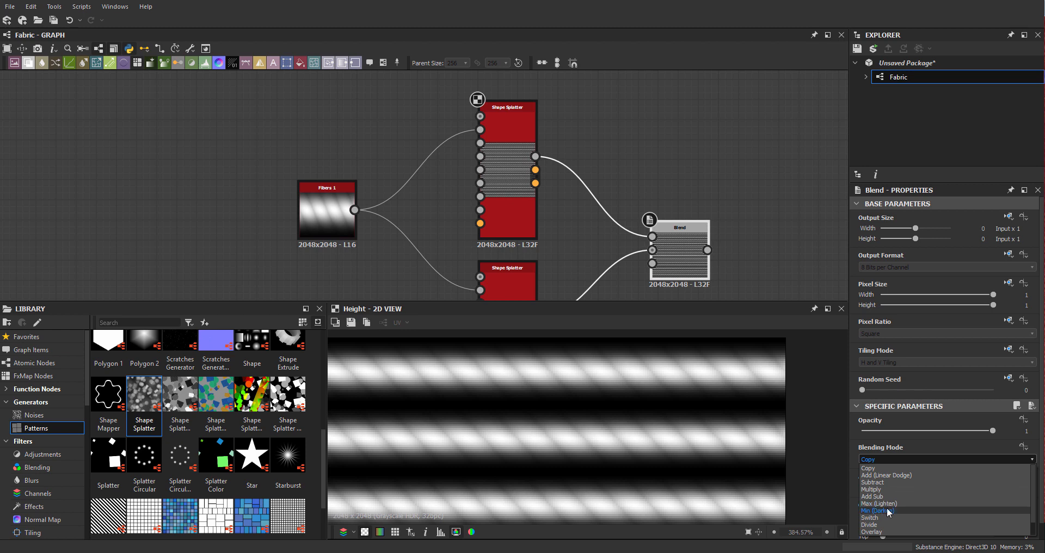
pyautogui.click(885, 504)
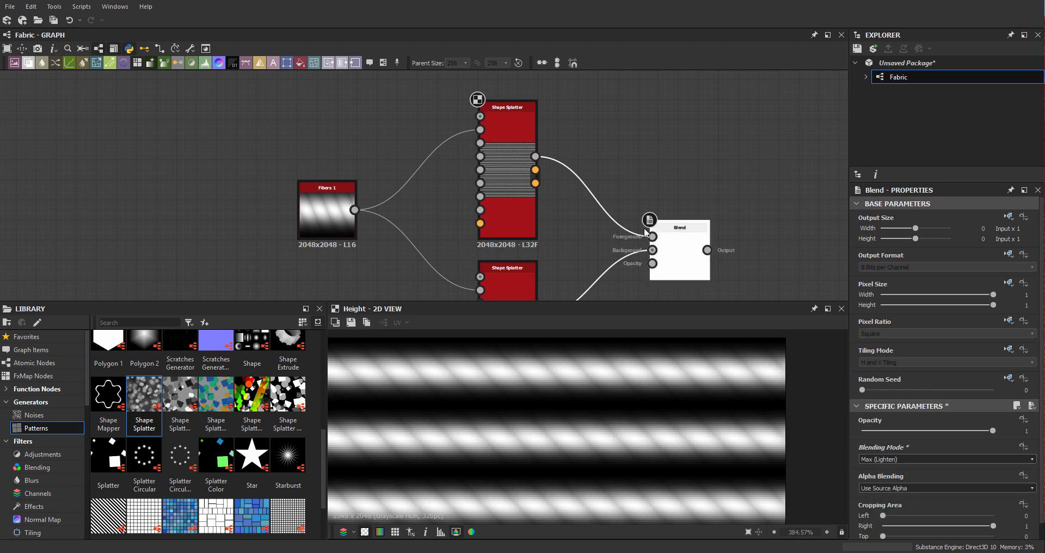
# - Give the upper Shape Splatter a Uniform Random Distribution, Offset Horizontal 0.04, Offset Vertical 0.44 and the Constrain Position out-of-bounds option
pyautogui.click(510, 159)
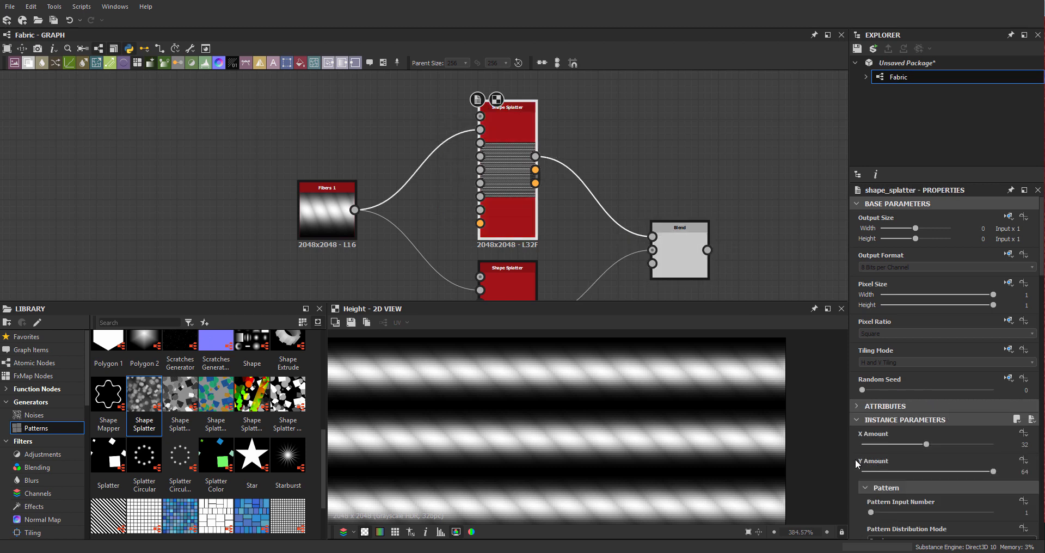
pyautogui.scroll(-10, 855, 460)
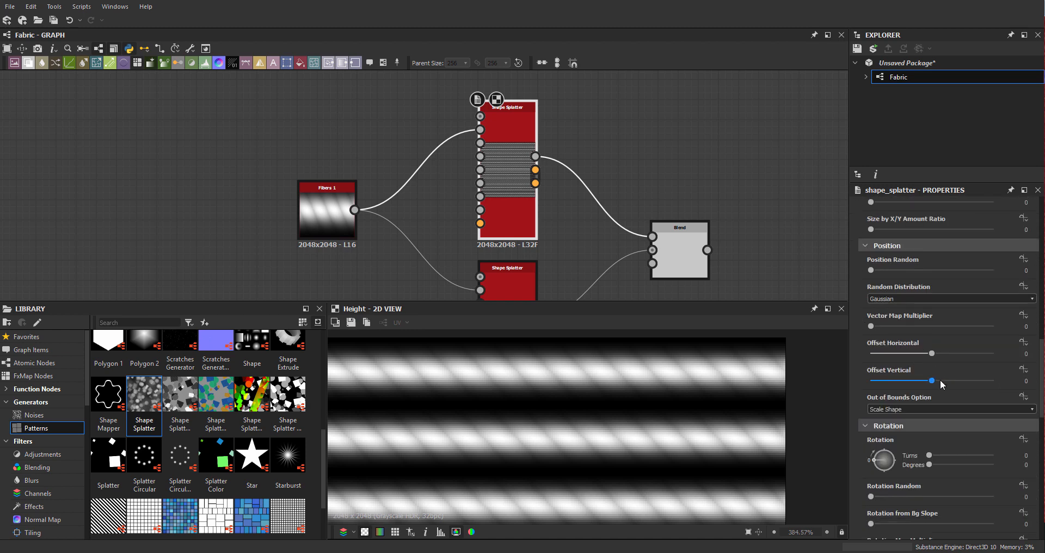
pyautogui.moveTo(934, 382); pyautogui.dragTo(933, 382)
pyautogui.moveTo(878, 270); pyautogui.dragTo(853, 267)
pyautogui.click(913, 408)
pyautogui.click(901, 297)
pyautogui.click(903, 296)
pyautogui.click(892, 315)
pyautogui.moveTo(932, 353); pyautogui.dragTo(946, 380)
pyautogui.hotkey('ctrl', 'z')
pyautogui.click(899, 410)
pyautogui.click(898, 427)
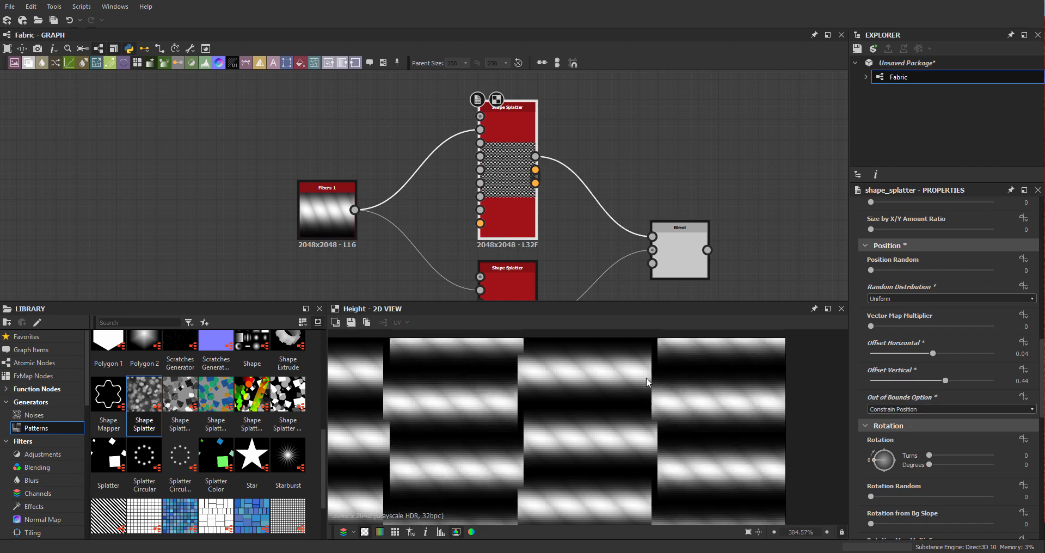
# - Inspect the staggered fibre pattern in the height preview and undo the Offset Vertical change
pyautogui.scroll(-3, 747, 402)
pyautogui.scroll(-3, 751, 403)
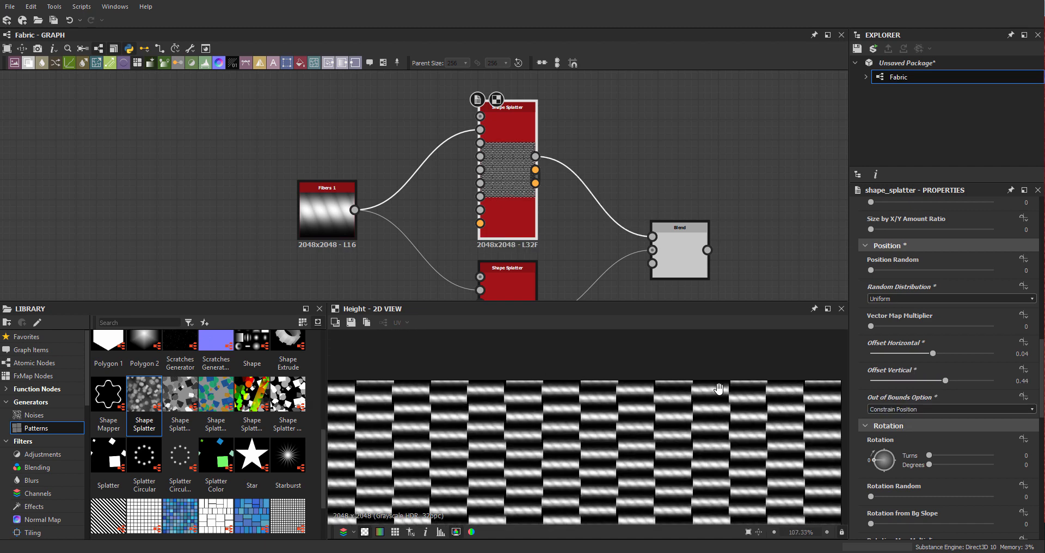
pyautogui.scroll(4, 677, 401)
pyautogui.hotkey('ctrl', 'z')
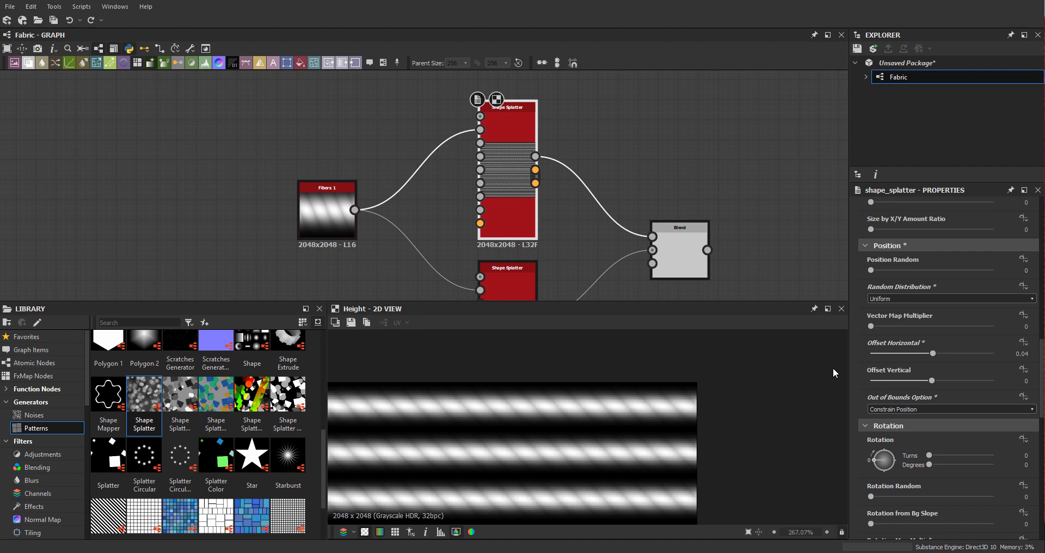
pyautogui.scroll(2, 862, 361)
# - Move the Blend node farther away and insert a Transformation 2D node between the upper Shape Splatter and the Blend's Foreground
pyautogui.moveTo(713, 264); pyautogui.dragTo(669, 273, button='middle')
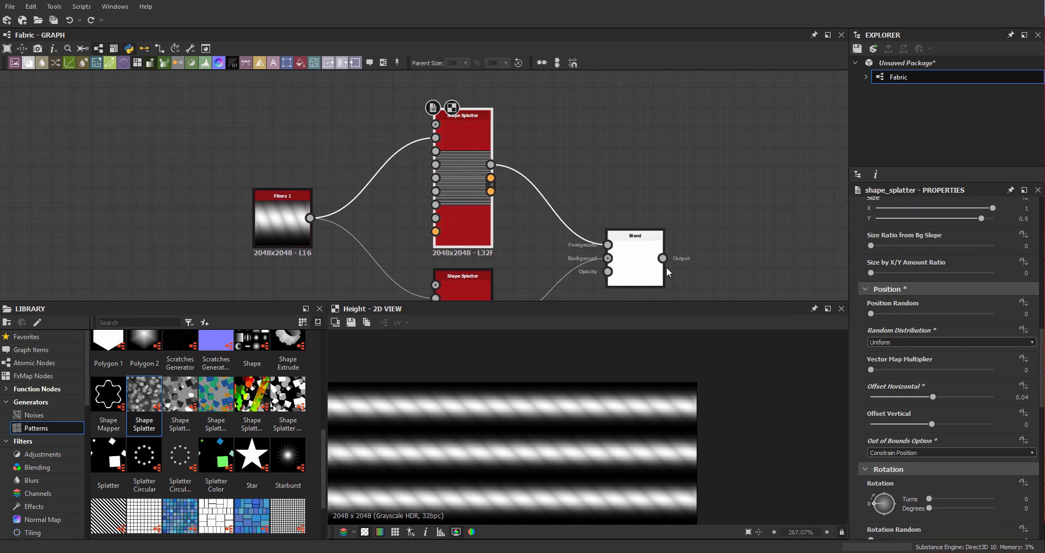
pyautogui.moveTo(665, 273); pyautogui.dragTo(813, 293)
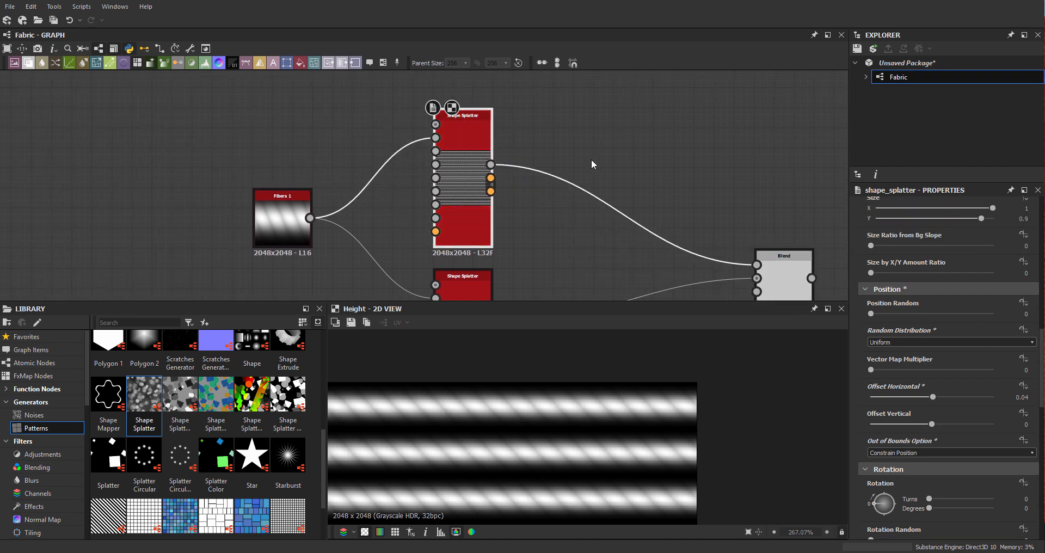
pyautogui.moveTo(592, 160); pyautogui.dragTo(578, 206)
pyautogui.press('space')
pyautogui.write('t')
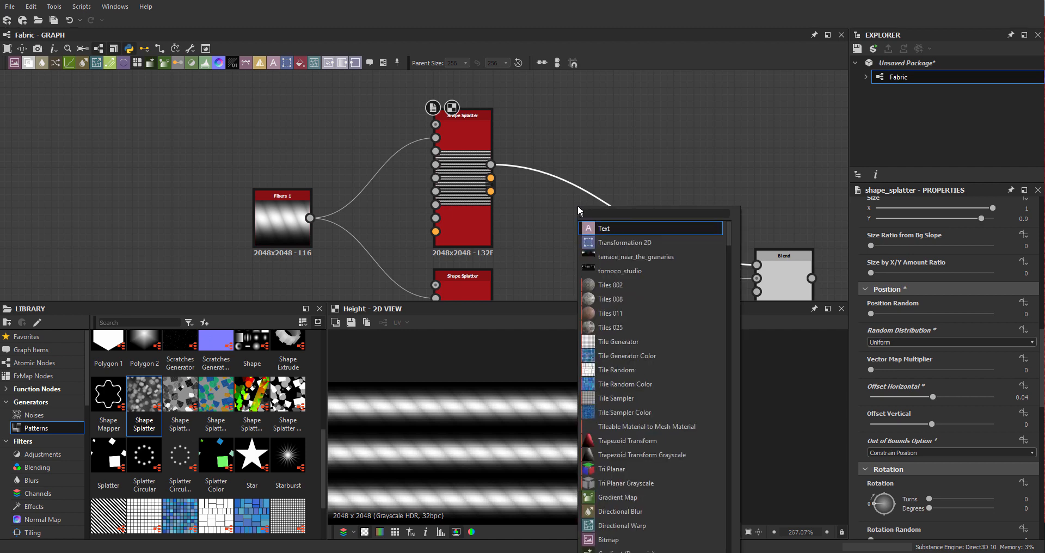
pyautogui.write('r')
pyautogui.press('Return')
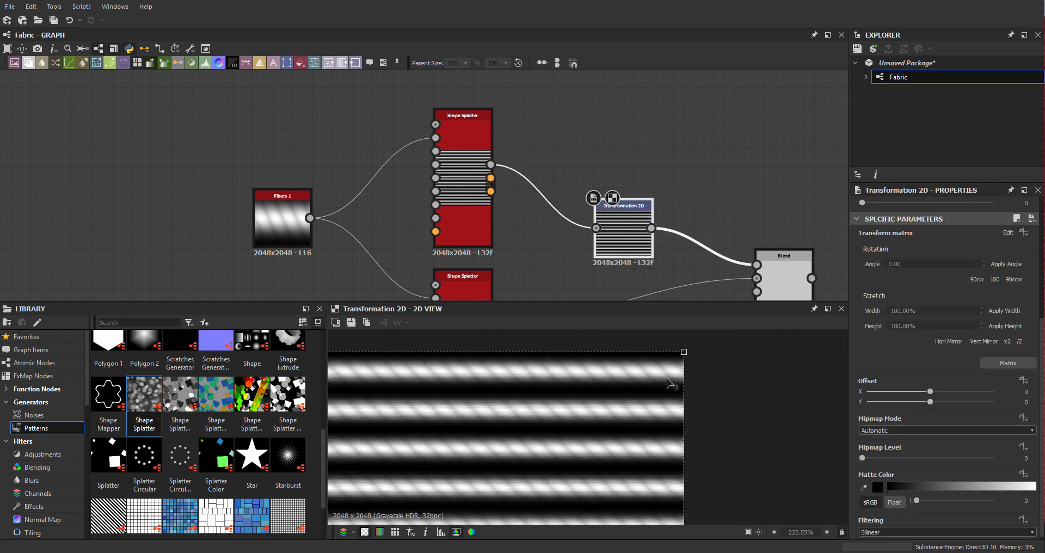
# - Offset the Transformation 2D vertically, previewing the Blend output, so its fibre rows fill the gaps between the other rows
pyautogui.moveTo(662, 369); pyautogui.dragTo(662, 370)
pyautogui.scroll(3, 666, 385)
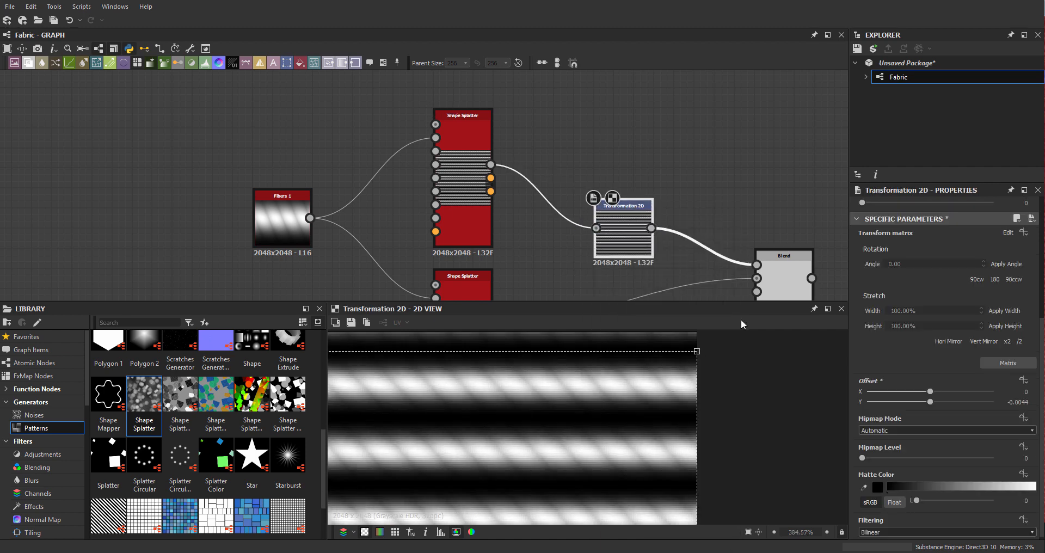
pyautogui.doubleClick(774, 275)
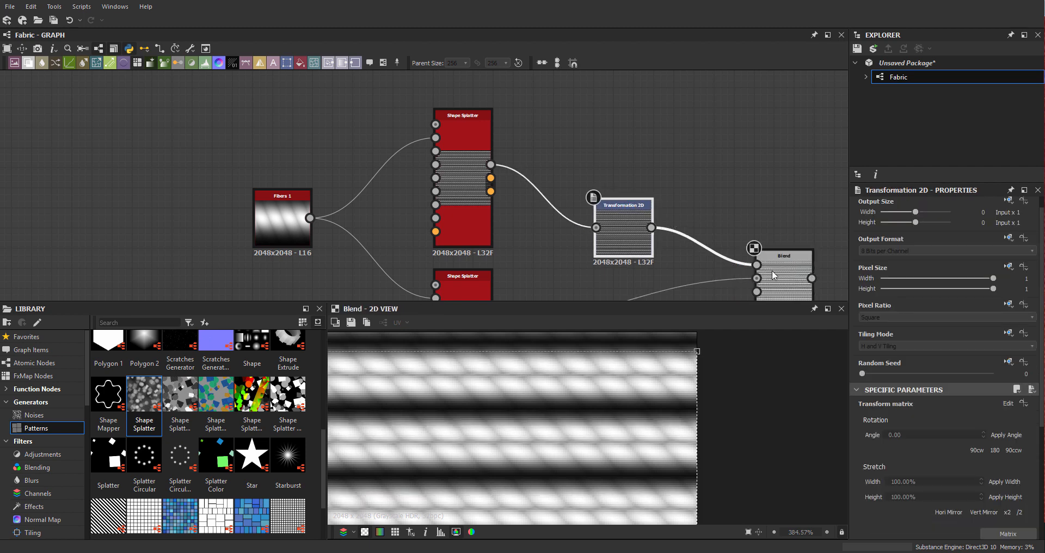
pyautogui.moveTo(594, 363); pyautogui.dragTo(606, 387)
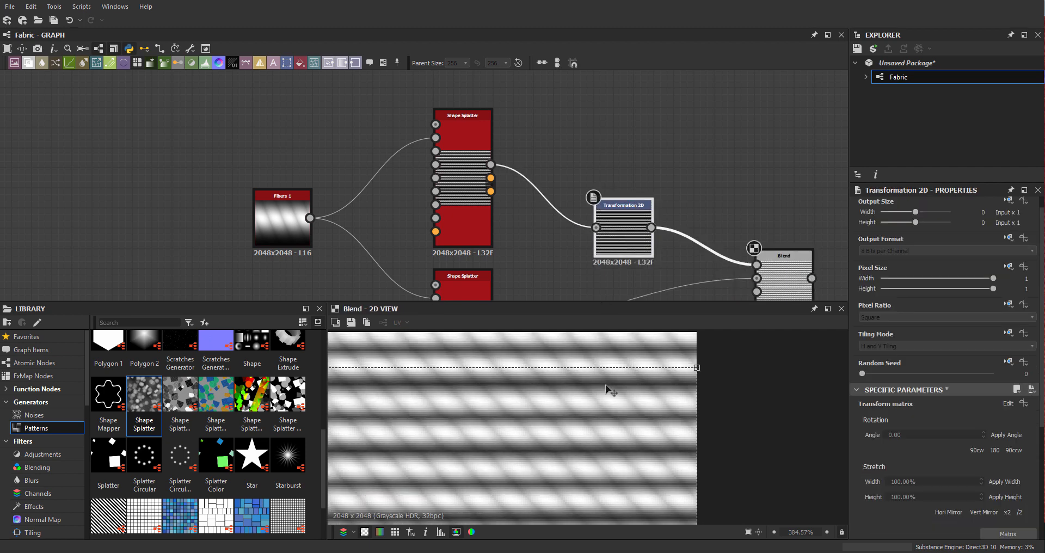
# - Narrow the upper Shape Splatter's fibre rows by setting its Size Y to 0.59, and check the blended pattern
pyautogui.click(453, 199)
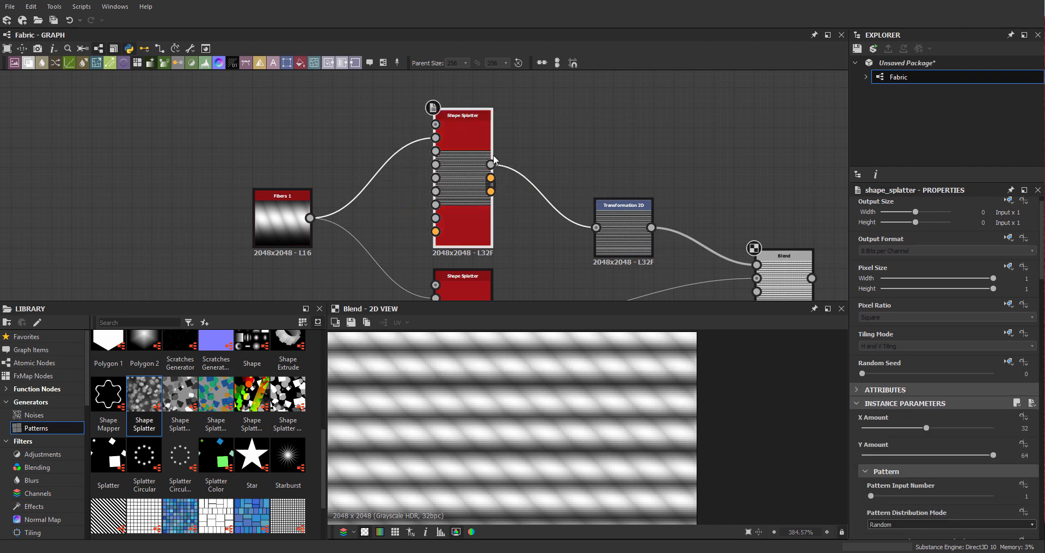
pyautogui.scroll(-10, 856, 428)
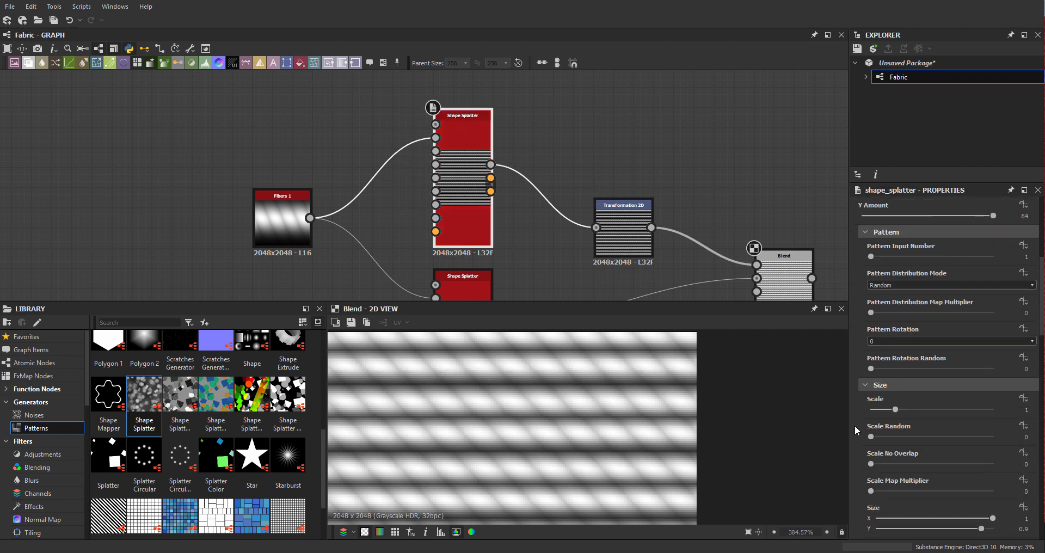
pyautogui.moveTo(981, 464); pyautogui.dragTo(948, 456)
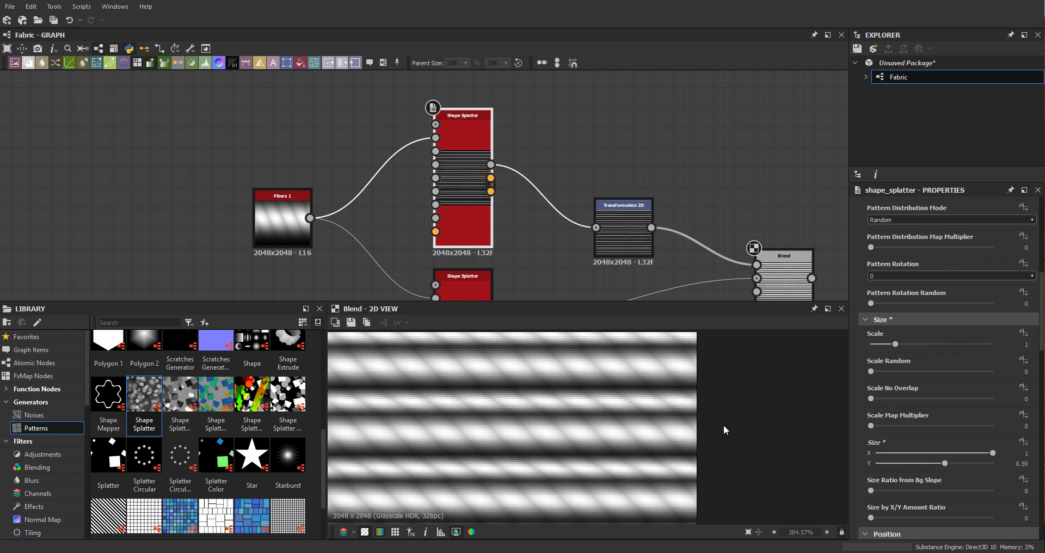
pyautogui.scroll(-10, 751, 416)
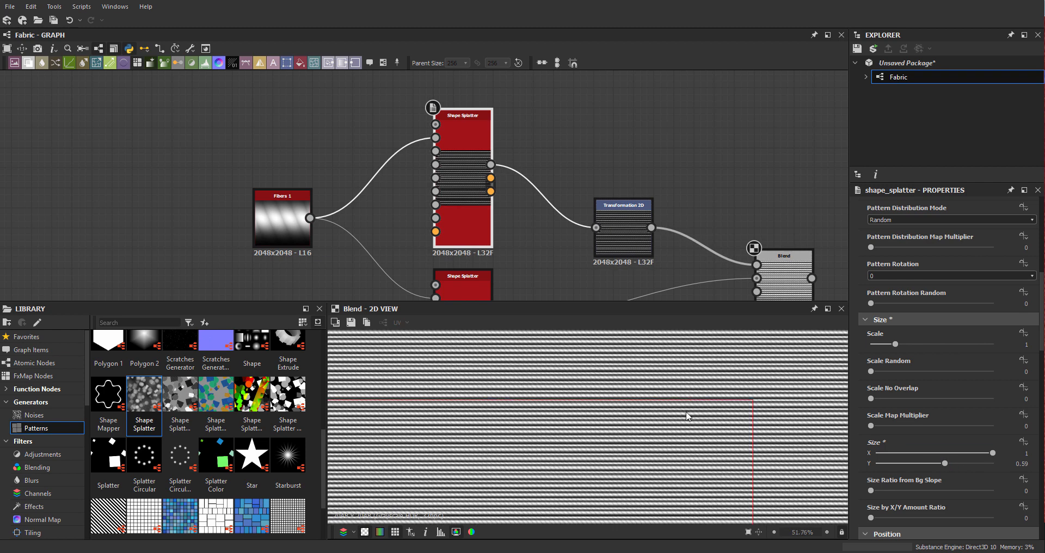
pyautogui.scroll(11, 691, 407)
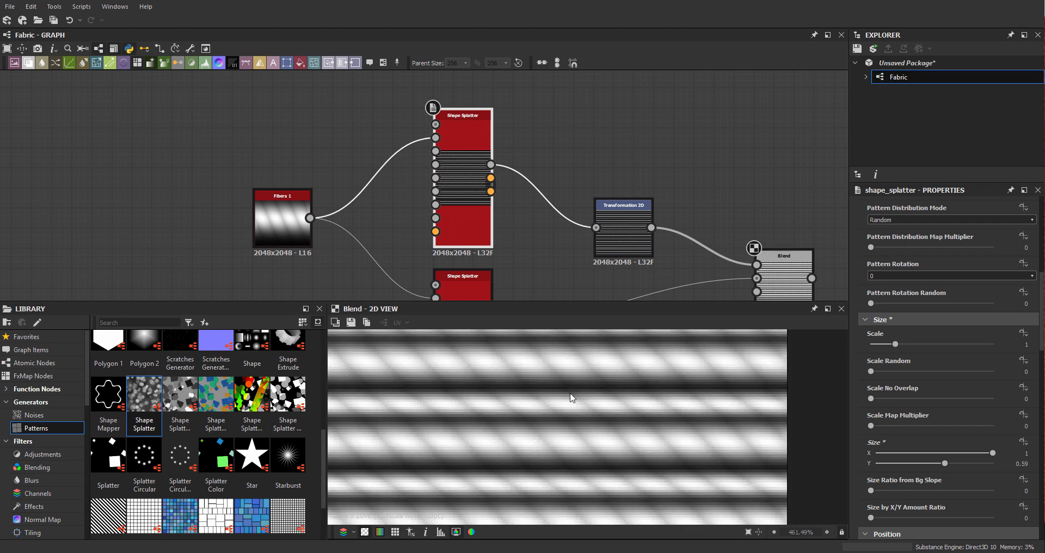
# - Shift the Transformation 2D node's Offset Y to -0.0077 so its narrower fibre rows centre in the gaps
pyautogui.click(639, 240)
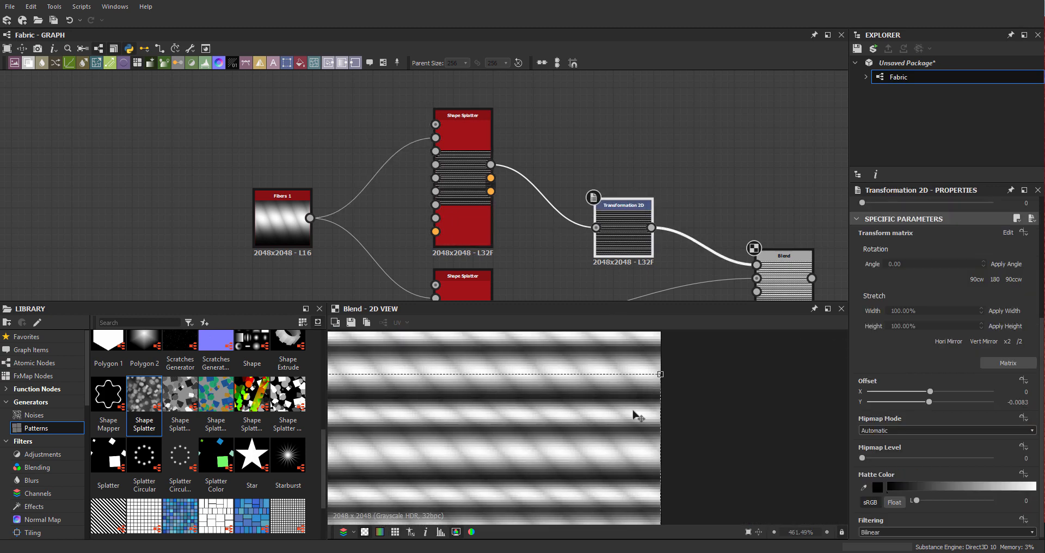
pyautogui.moveTo(633, 411); pyautogui.dragTo(633, 407)
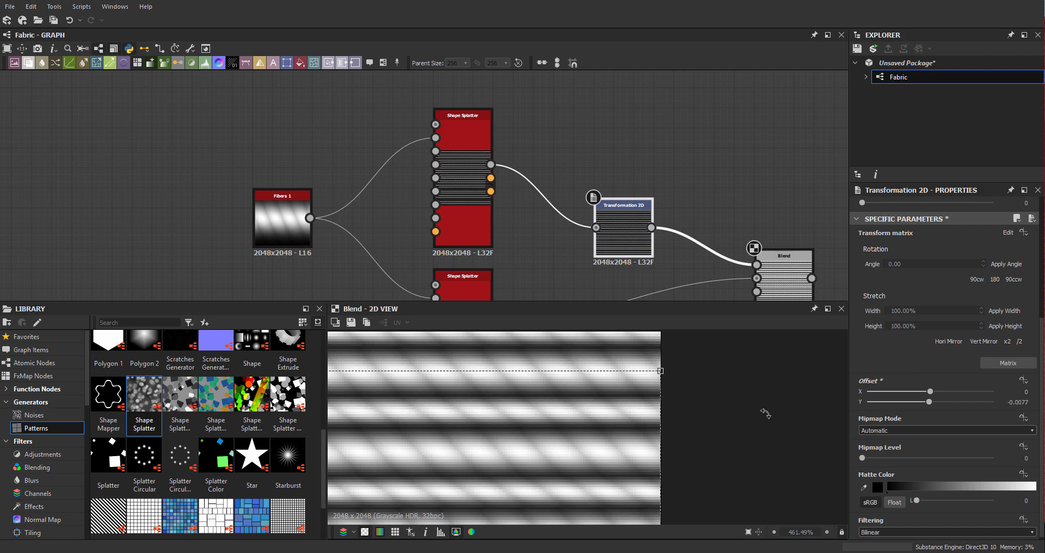
pyautogui.moveTo(1044, 79)
pyautogui.mouseDown()
pyautogui.moveTo(596, 54)
pyautogui.moveTo(1044, 60)
pyautogui.mouseUp()
pyautogui.moveTo(800, 434); pyautogui.dragTo(812, 445, button='middle')
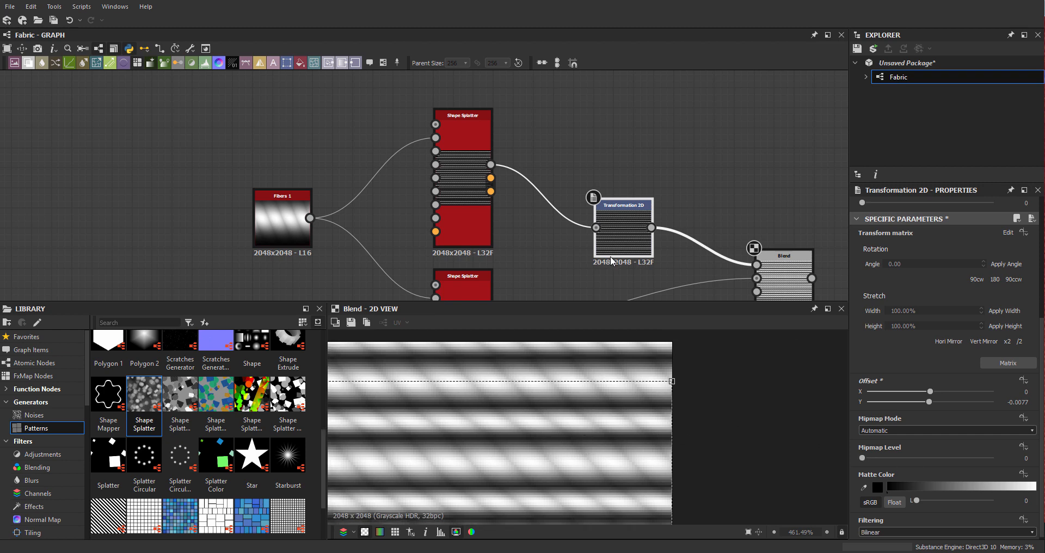
# - Set the upper Shape Splatter's Size Y to 0.6 and inspect the Blend pattern
pyautogui.click(463, 218)
pyautogui.scroll(-5, 858, 430)
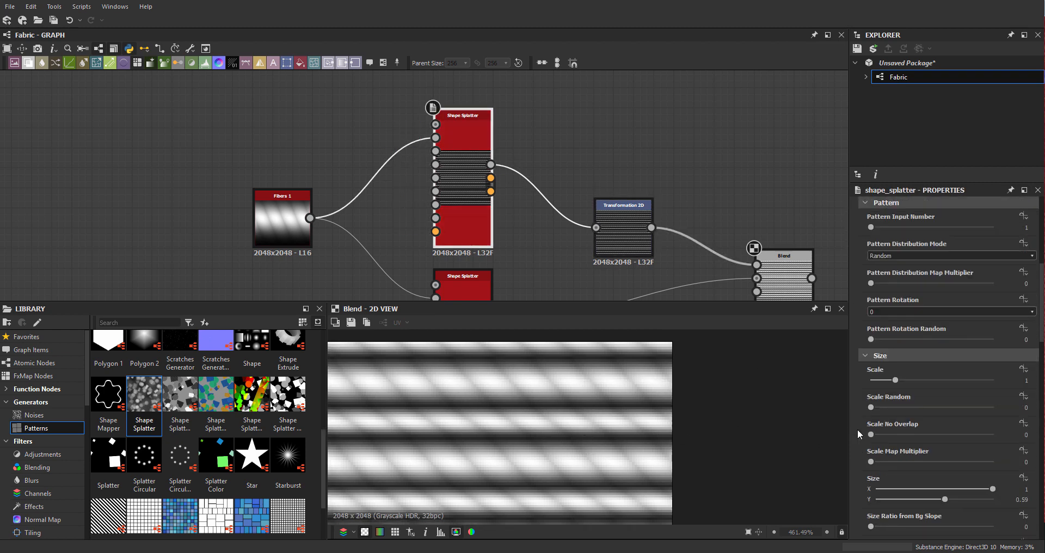
pyautogui.scroll(-3, 859, 429)
pyautogui.moveTo(946, 325); pyautogui.dragTo(948, 326)
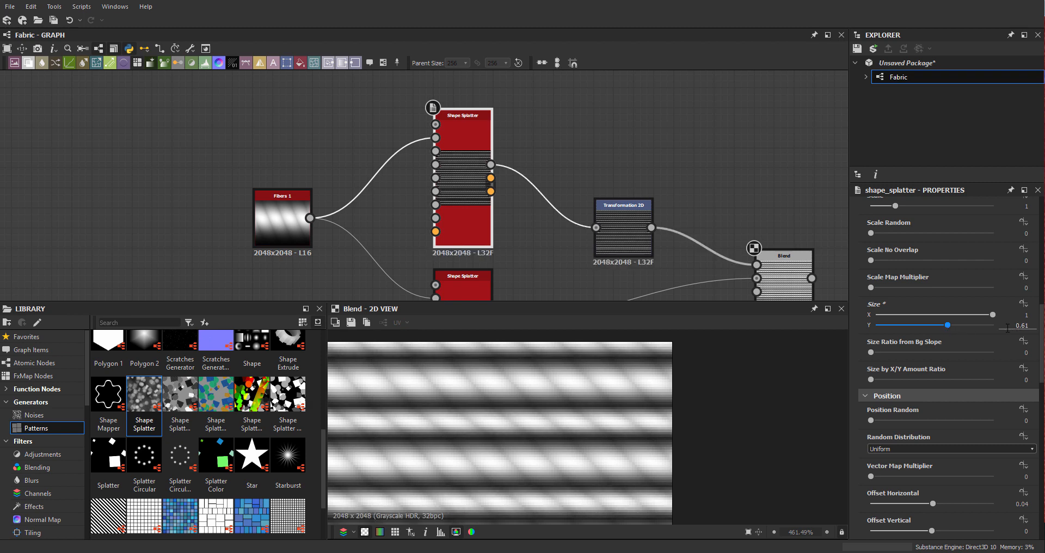
pyautogui.write('6')
pyautogui.press('Return')
pyautogui.scroll(-10, 565, 424)
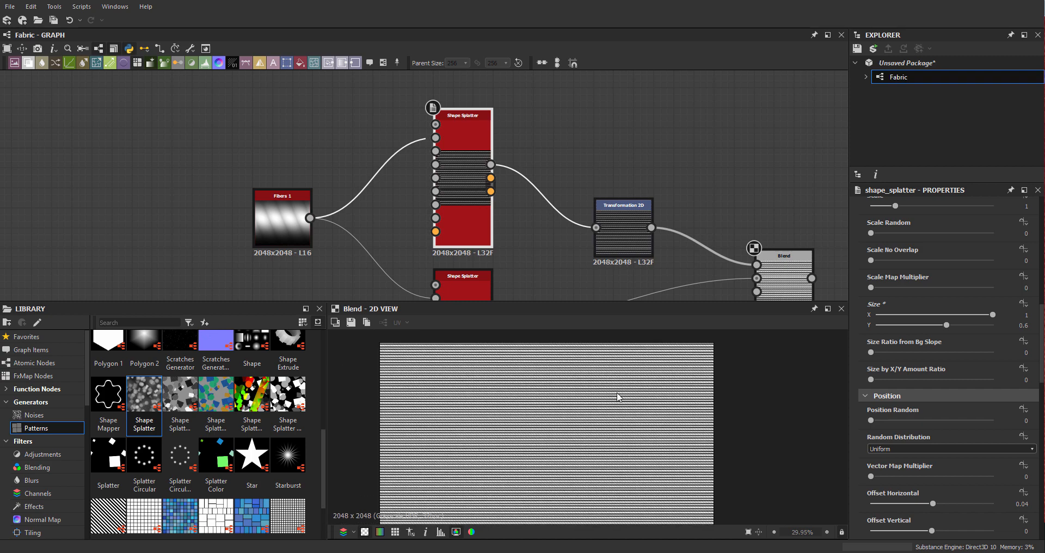
pyautogui.scroll(7, 643, 408)
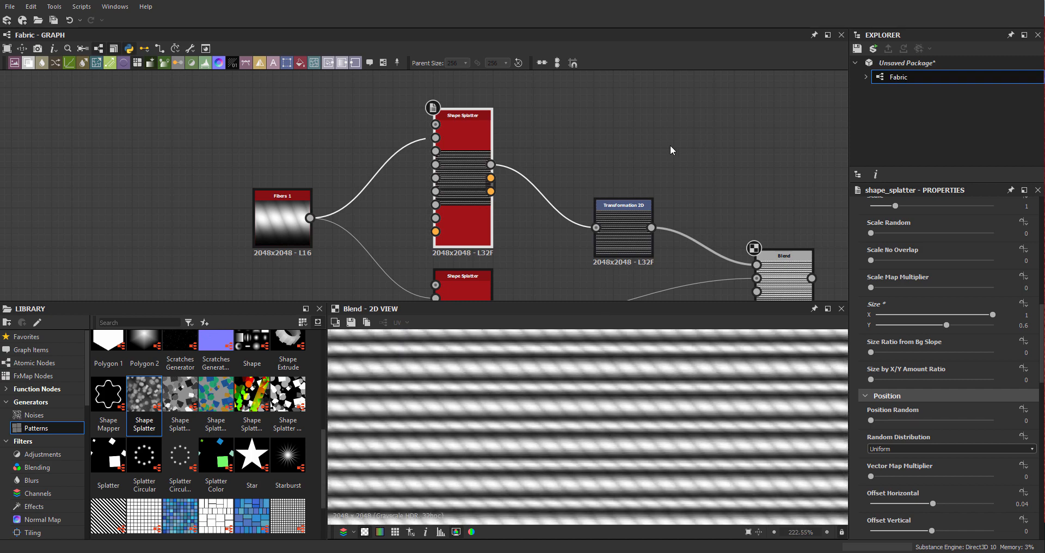
# - Add a Levels node after the Blend and inspect its output
pyautogui.moveTo(672, 150); pyautogui.dragTo(551, 131, button='middle')
pyautogui.click(674, 258)
pyautogui.moveTo(675, 245); pyautogui.dragTo(553, 221, button='middle')
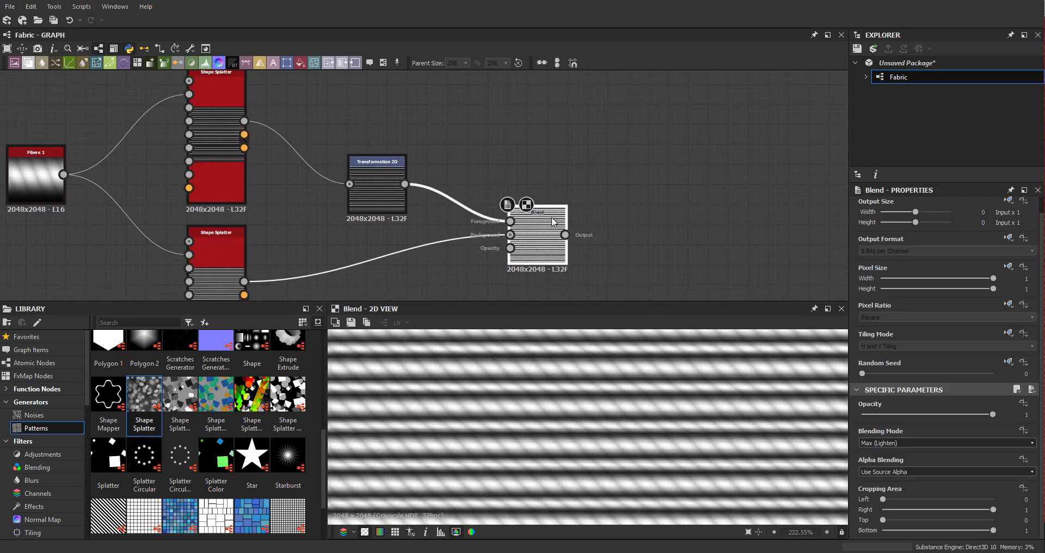
pyautogui.press('space')
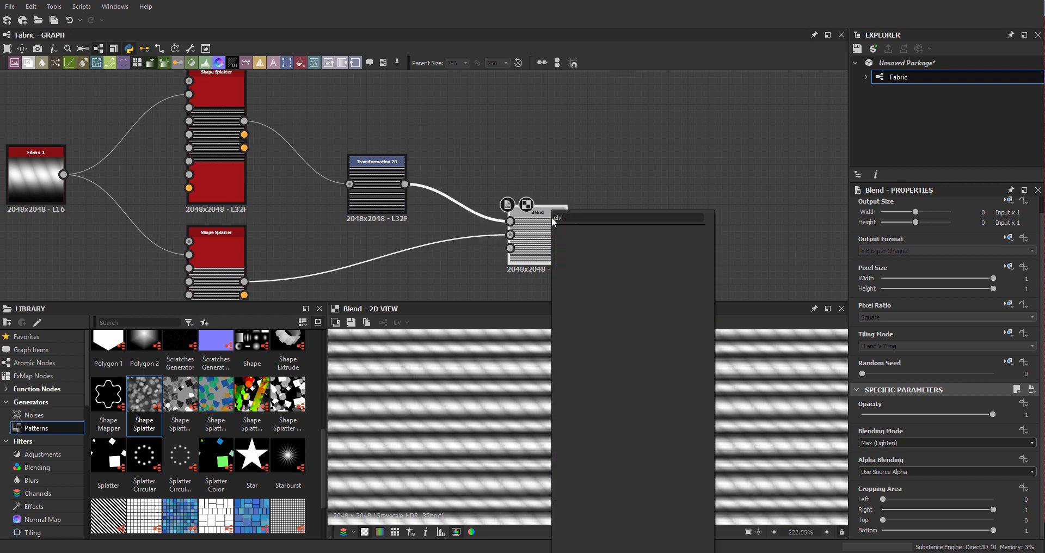
pyautogui.write('lev')
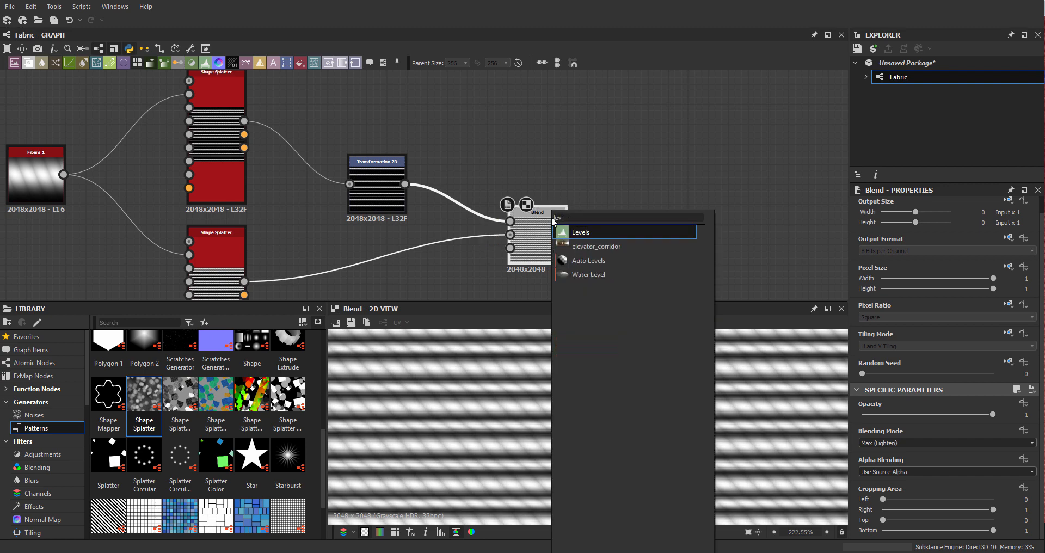
pyautogui.press('Return')
pyautogui.moveTo(748, 242); pyautogui.dragTo(542, 231, button='middle')
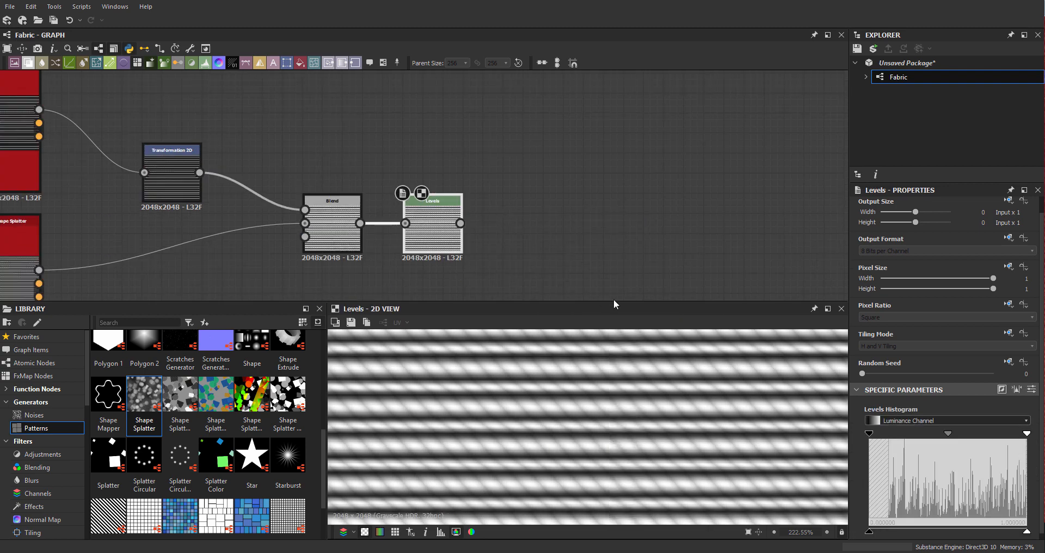
pyautogui.scroll(-5, 696, 508)
pyautogui.scroll(7, 663, 422)
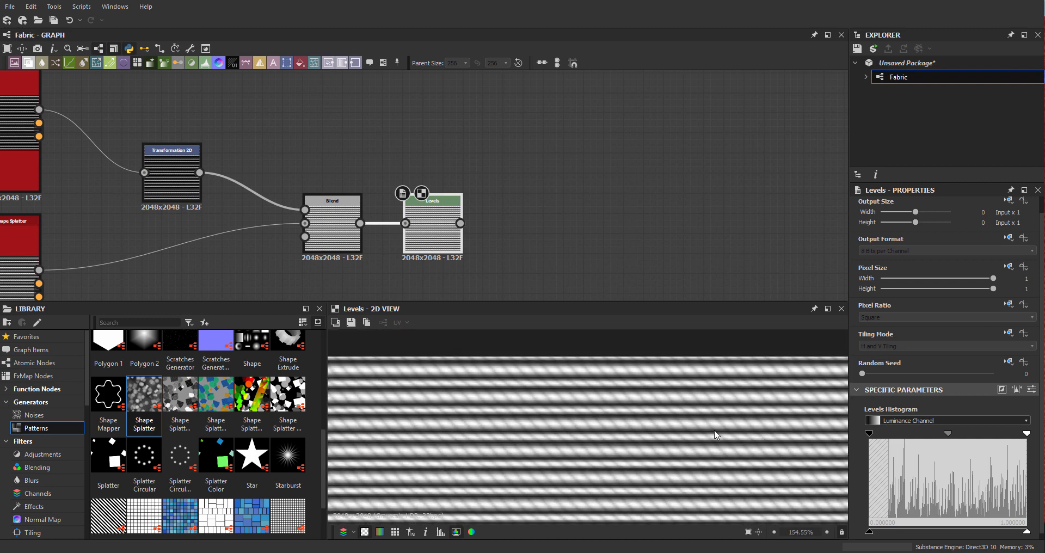
pyautogui.scroll(1, 617, 418)
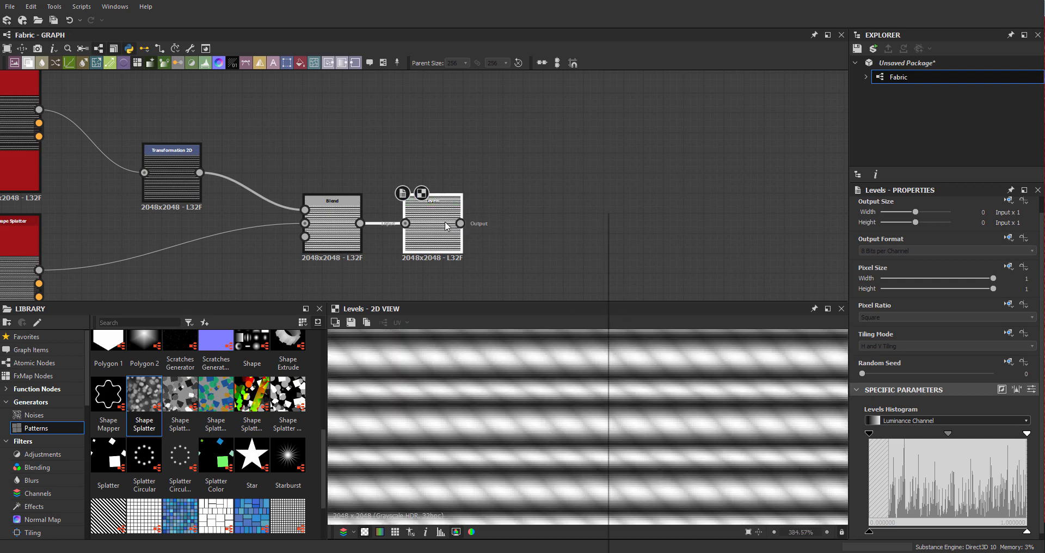
# - Add a Normal node after the Levels node, set its Normal Format to OpenGL and preview the result
pyautogui.press('space')
pyautogui.write('nor')
pyautogui.press('Return')
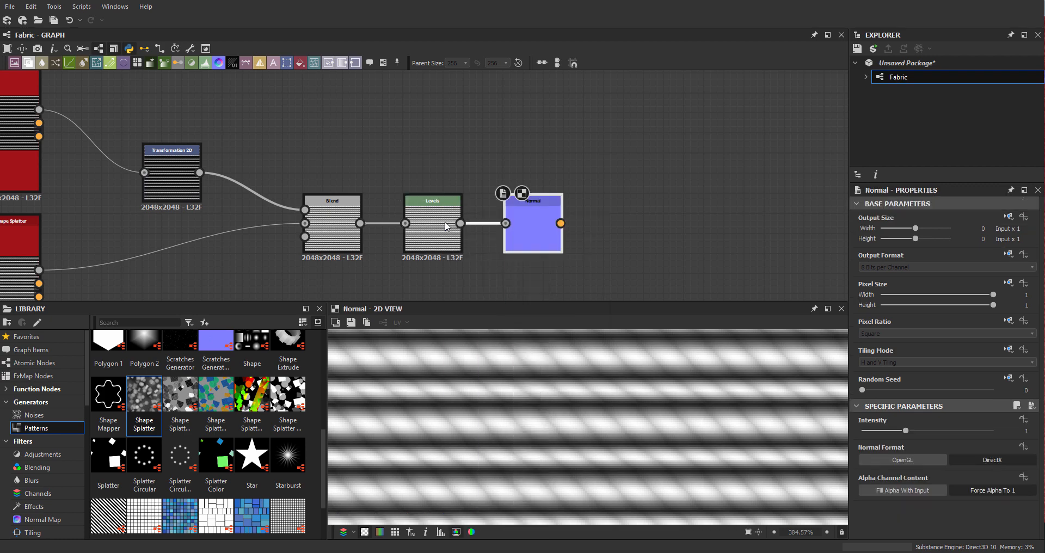
pyautogui.click(920, 459)
pyautogui.scroll(-5, 750, 420)
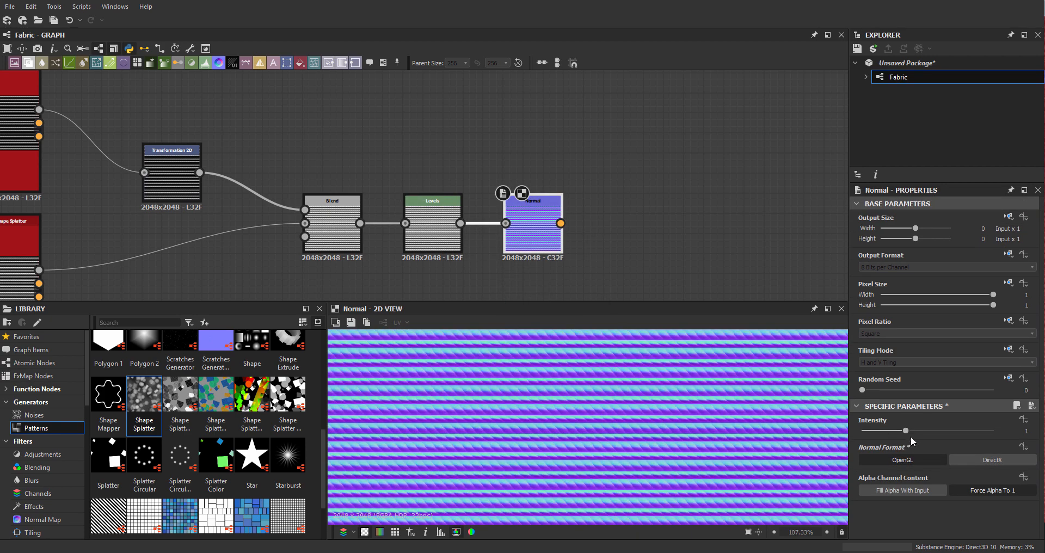
# - Move the Levels histogram's midtone slightly toward the highlights while previewing the Normal output
pyautogui.click(442, 222)
pyautogui.scroll(2, 735, 392)
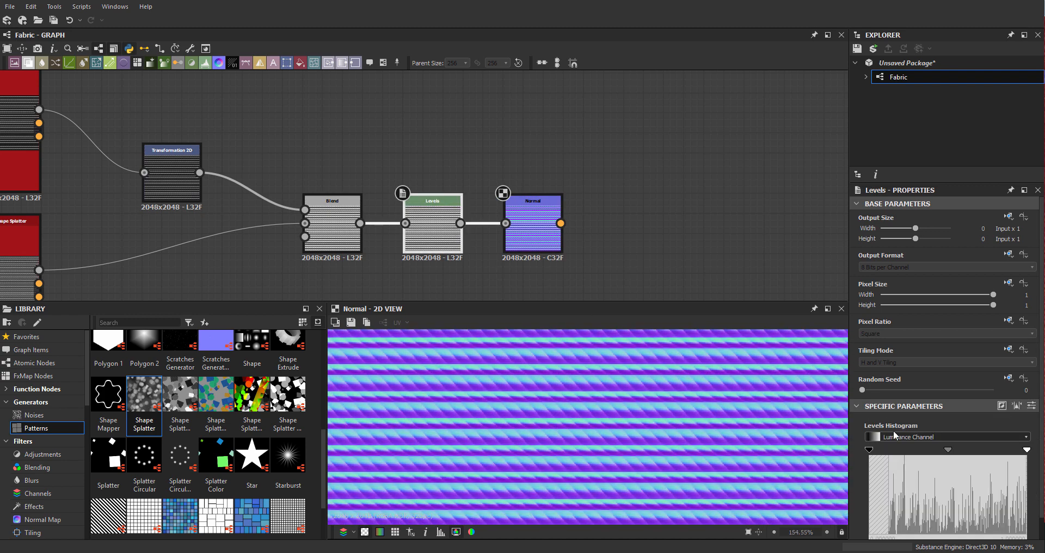
pyautogui.moveTo(870, 451); pyautogui.dragTo(838, 453)
pyautogui.moveTo(951, 456)
pyautogui.mouseDown()
pyautogui.moveTo(965, 454)
pyautogui.moveTo(941, 453)
pyautogui.moveTo(961, 458)
pyautogui.mouseUp()
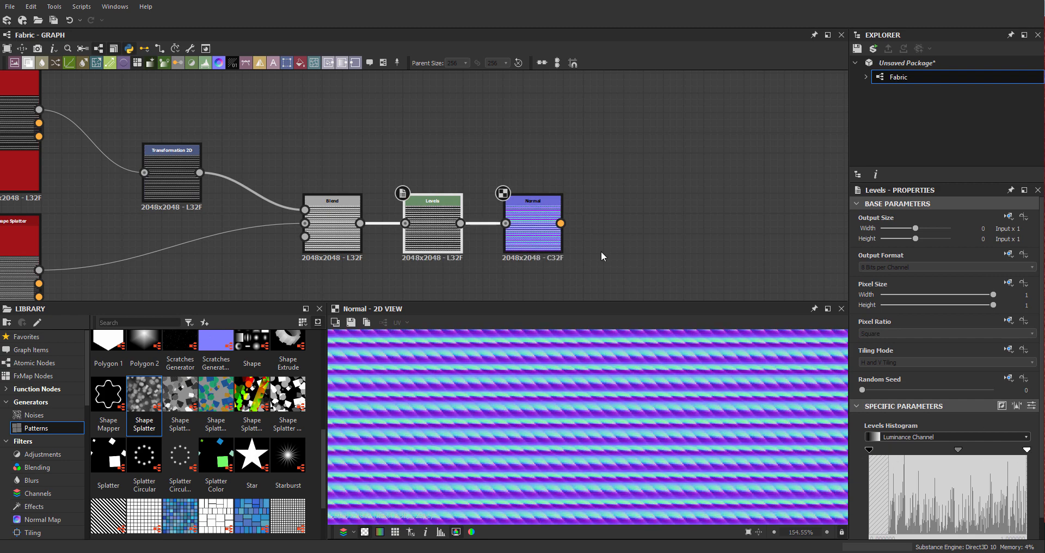
# - Remove the Levels node, keeping the Blend linked to the Normal node, and move the Normal node closer to the Blend
pyautogui.press('BackSpace')
pyautogui.click(534, 218)
pyautogui.moveTo(536, 220); pyautogui.dragTo(495, 219)
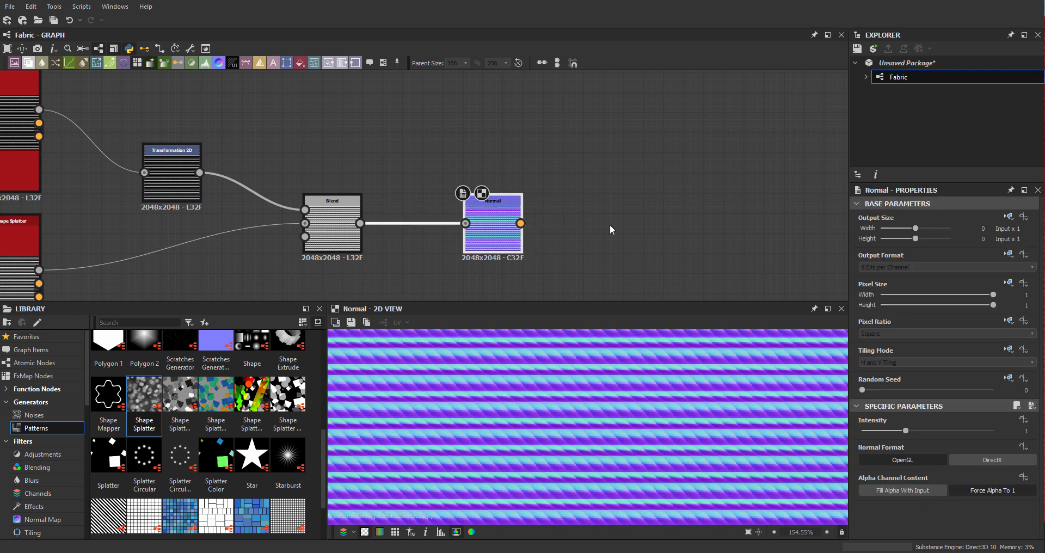
# - Connect the Normal node's output to the graph's Normal output node and check that output
pyautogui.scroll(-6, 599, 233)
pyautogui.moveTo(706, 246); pyautogui.dragTo(602, 241, button='middle')
pyautogui.scroll(-8, 706, 429)
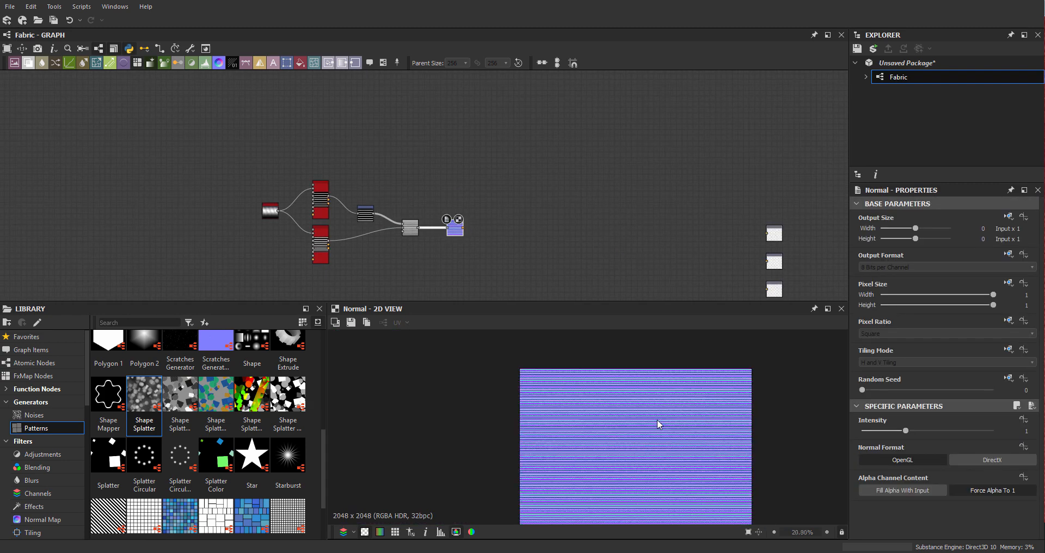
pyautogui.scroll(6, 629, 405)
pyautogui.moveTo(483, 188); pyautogui.dragTo(415, 171, button='middle')
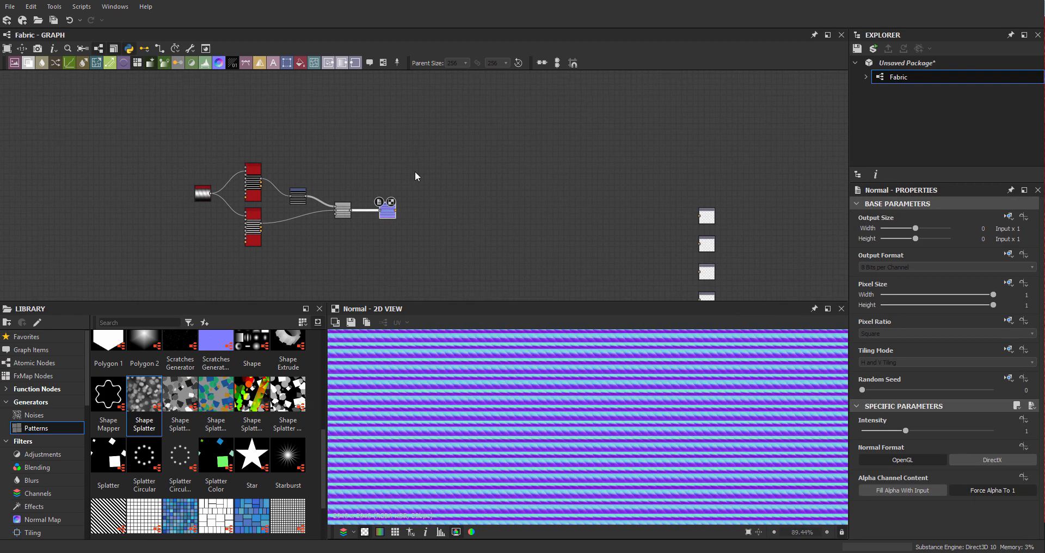
pyautogui.scroll(3, 424, 188)
pyautogui.moveTo(564, 221); pyautogui.dragTo(463, 193, button='middle')
pyautogui.scroll(-3, 649, 176)
pyautogui.moveTo(599, 126); pyautogui.dragTo(602, 230)
pyautogui.scroll(3, 497, 175)
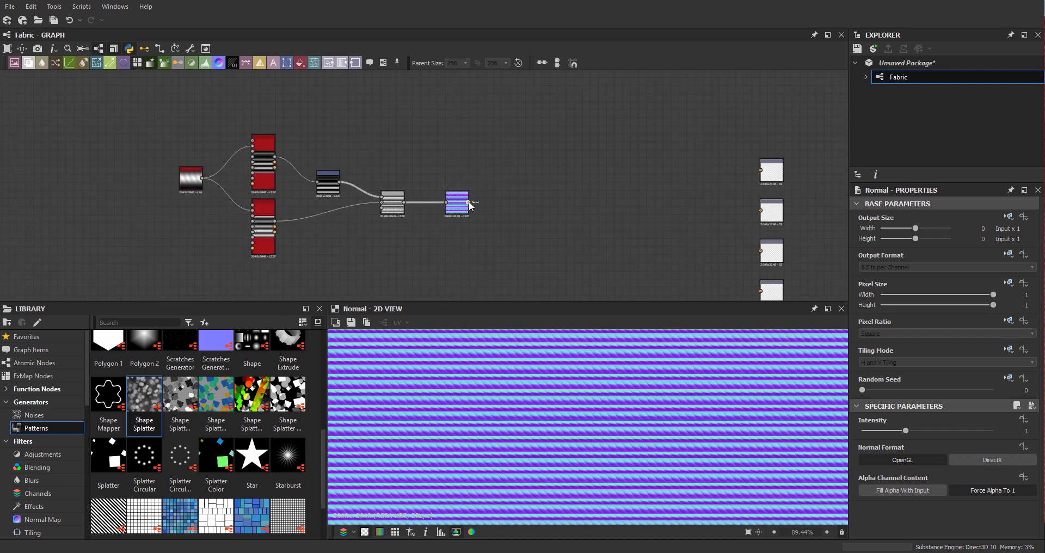
pyautogui.moveTo(469, 202); pyautogui.dragTo(781, 213)
pyautogui.scroll(5, 782, 216)
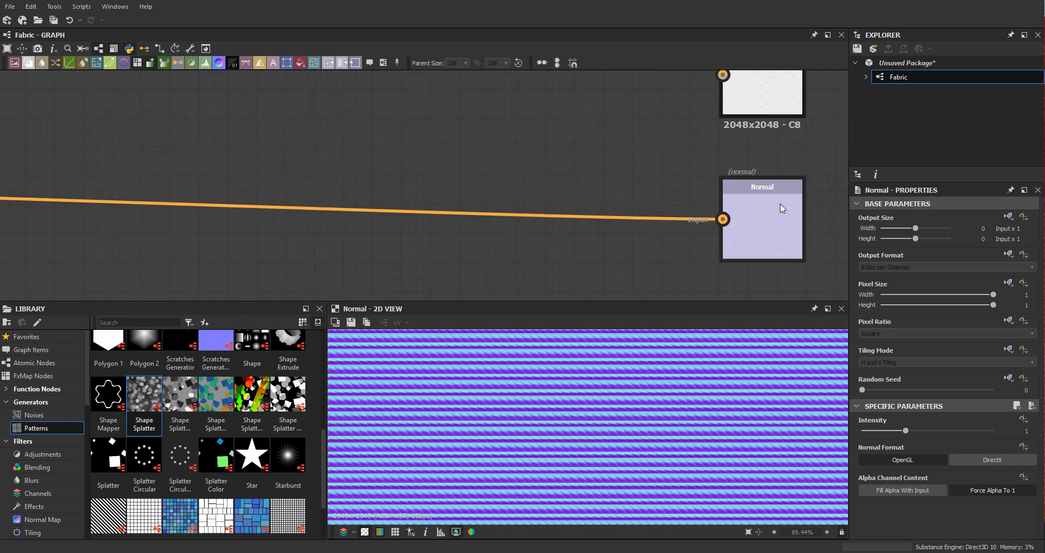
pyautogui.click(777, 217)
pyautogui.scroll(-5, 694, 224)
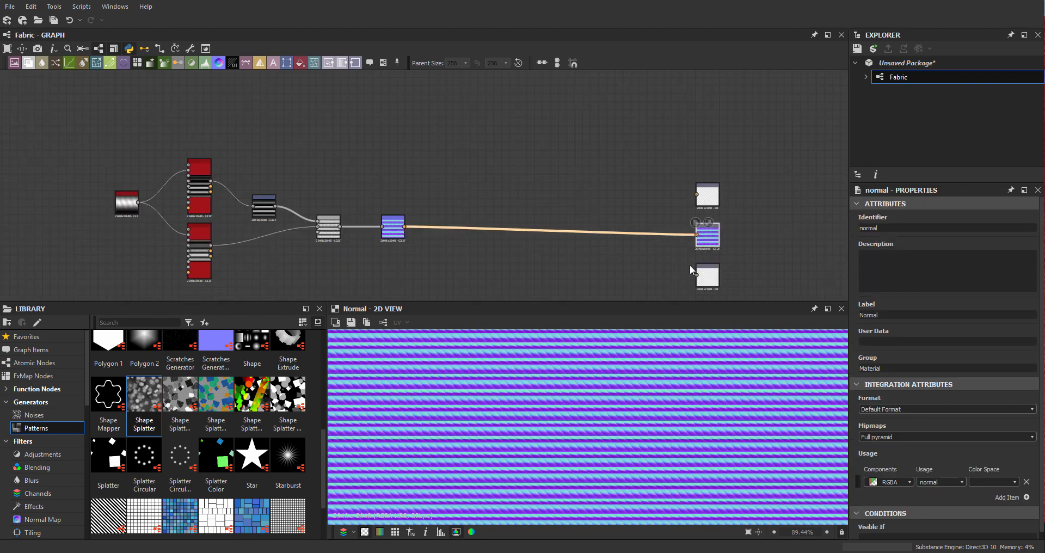
# - Delete the Height output node from the graph
pyautogui.scroll(4, 686, 250)
pyautogui.click(702, 221)
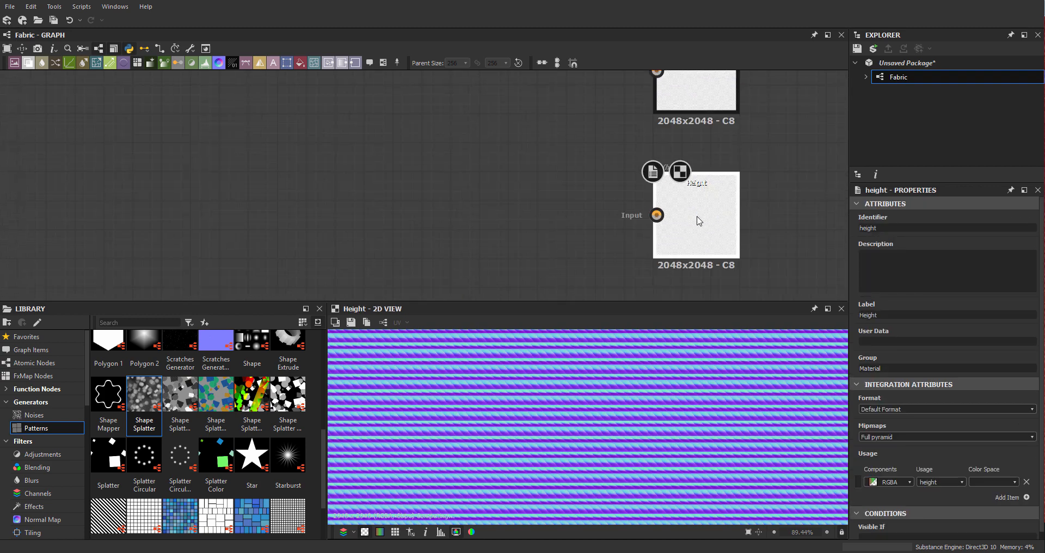
pyautogui.moveTo(702, 221); pyautogui.dragTo(628, 191)
pyautogui.press('Delete')
# - Add an Ambient Occlusion (HBAO) node in the empty spot below the remaining output nodes
pyautogui.rightClick(653, 165)
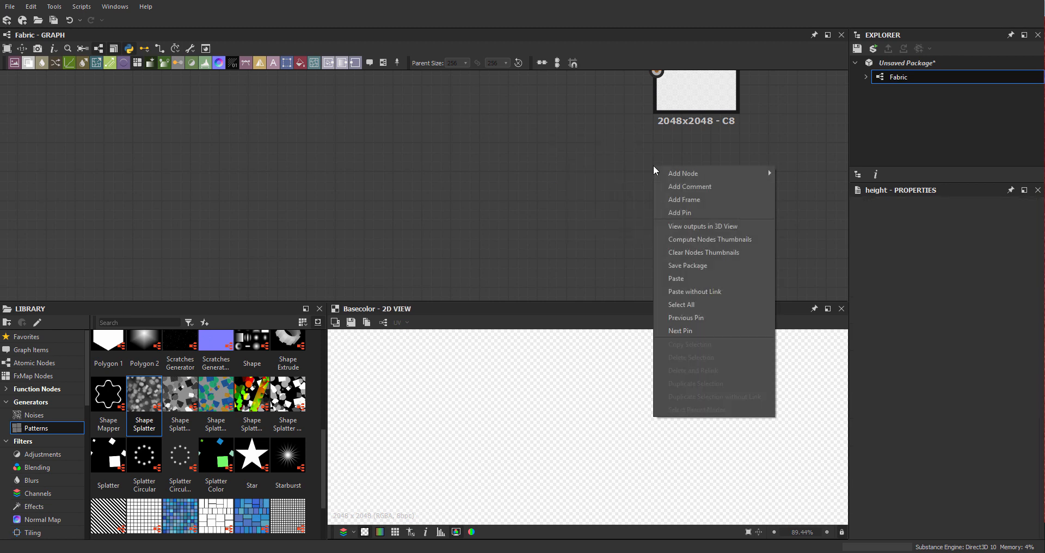
pyautogui.press('Escape')
pyautogui.press('space')
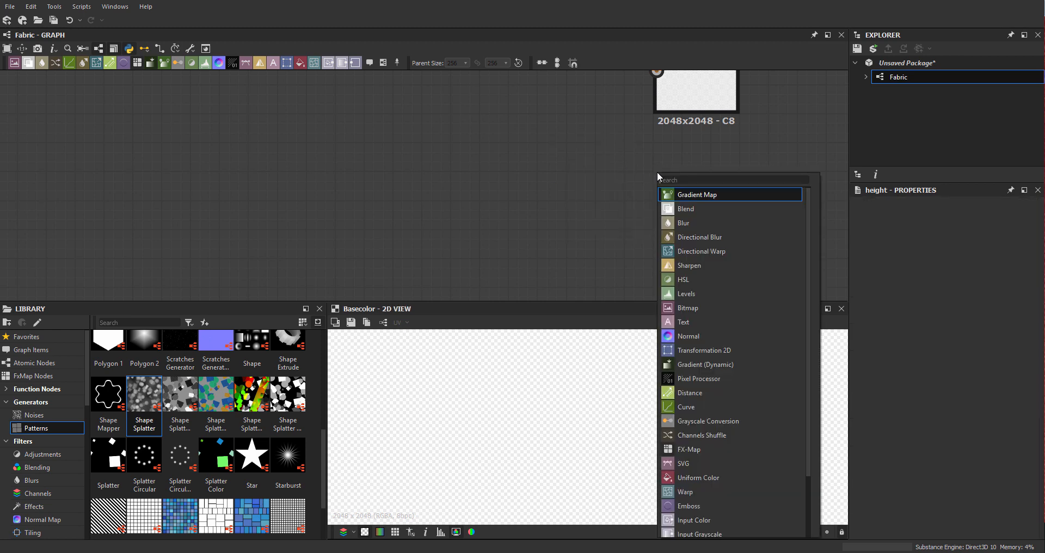
pyautogui.write('ambient')
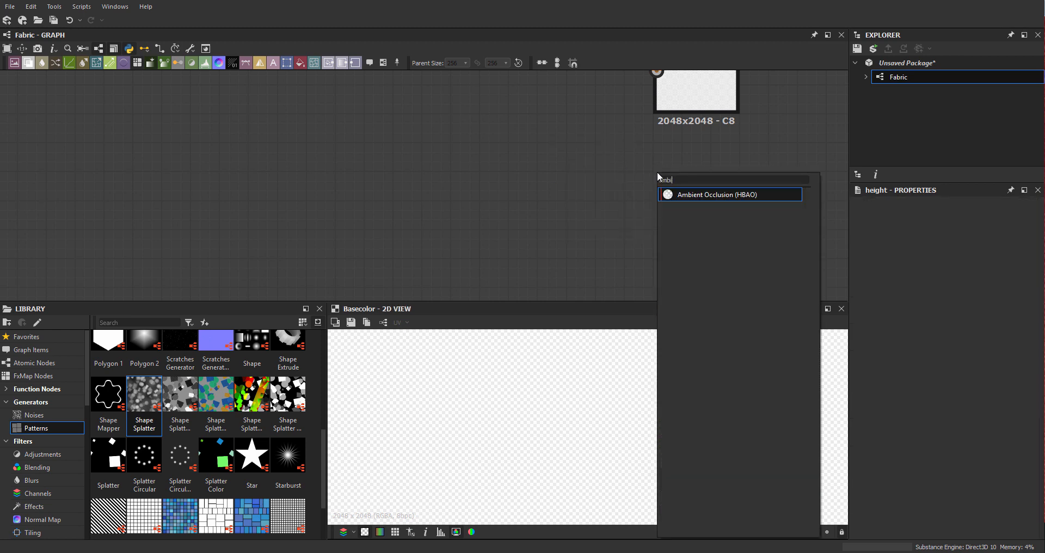
pyautogui.press('Return')
pyautogui.moveTo(710, 201); pyautogui.dragTo(739, 231)
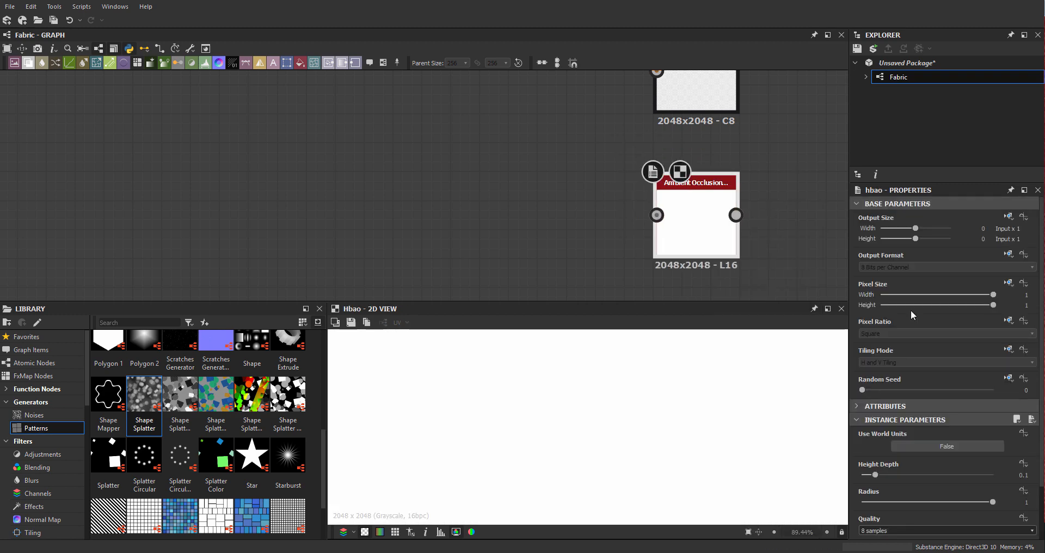
# - Add another Ambient Occlusion (HBAO) node just before the column of output nodes and feed it from the Blend node's output
pyautogui.scroll(-3, 548, 191)
pyautogui.scroll(-5, 483, 186)
pyautogui.scroll(4, 409, 152)
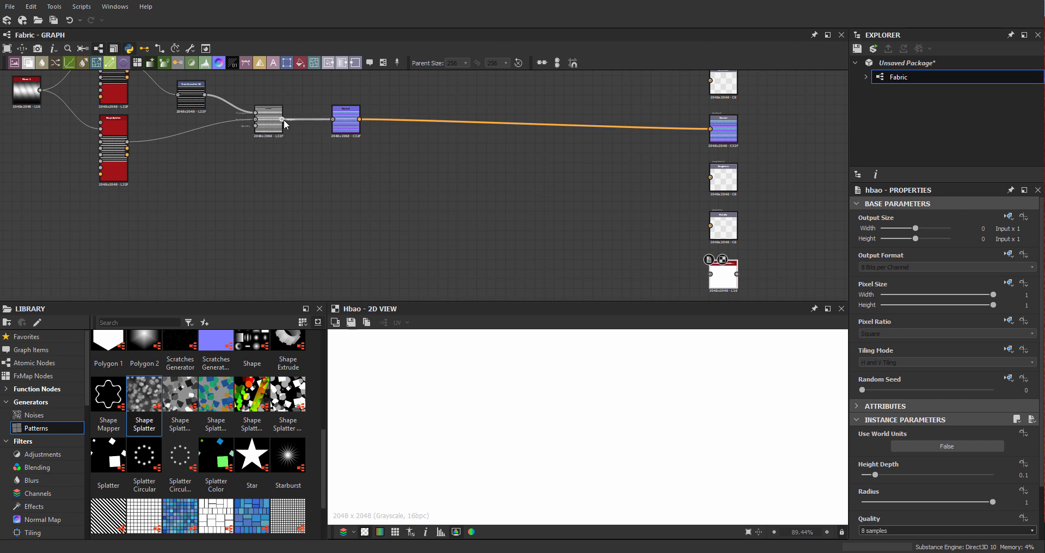
pyautogui.press('space')
pyautogui.write('ambi')
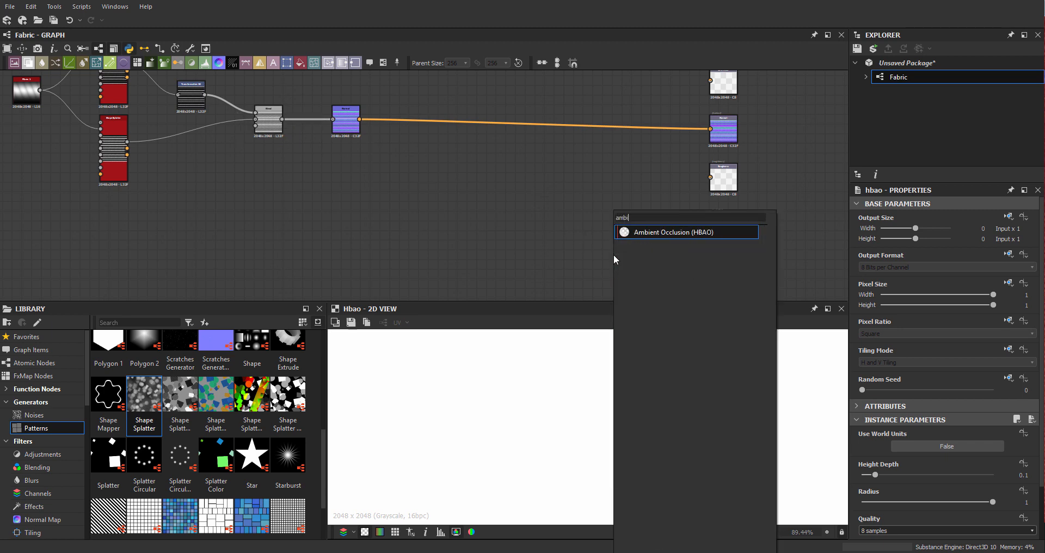
pyautogui.press('Return')
pyautogui.moveTo(283, 120); pyautogui.dragTo(604, 254)
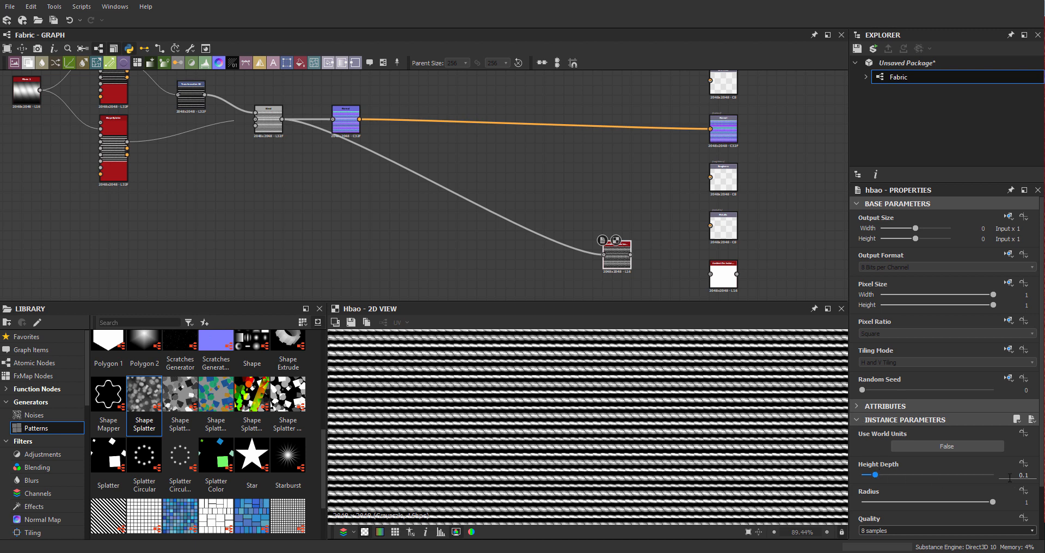
# - Set the Blend-fed Ambient Occlusion node's Height Depth to 0.001
pyautogui.moveTo(875, 476); pyautogui.dragTo(865, 476)
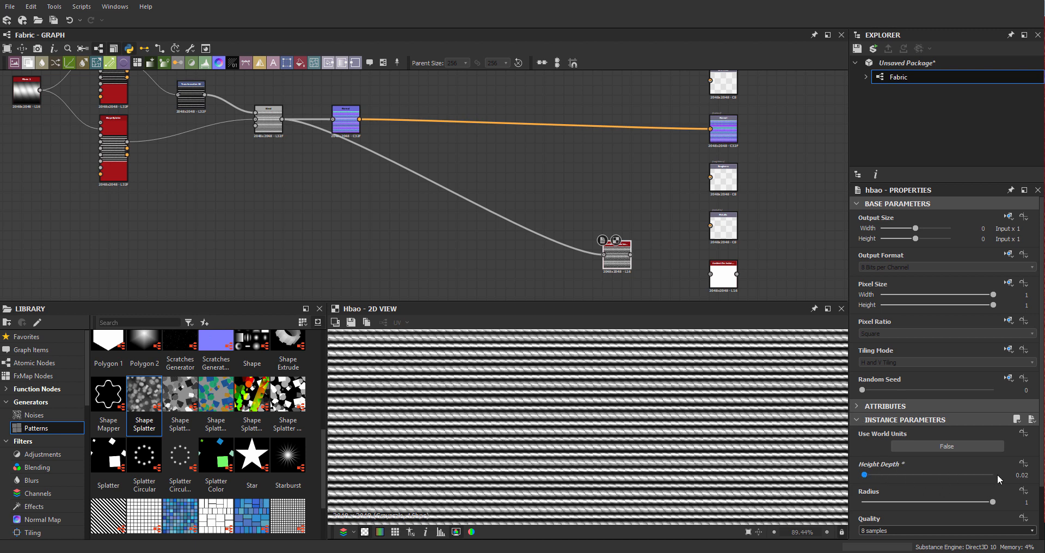
pyautogui.click(997, 475)
pyautogui.doubleClick(1026, 474)
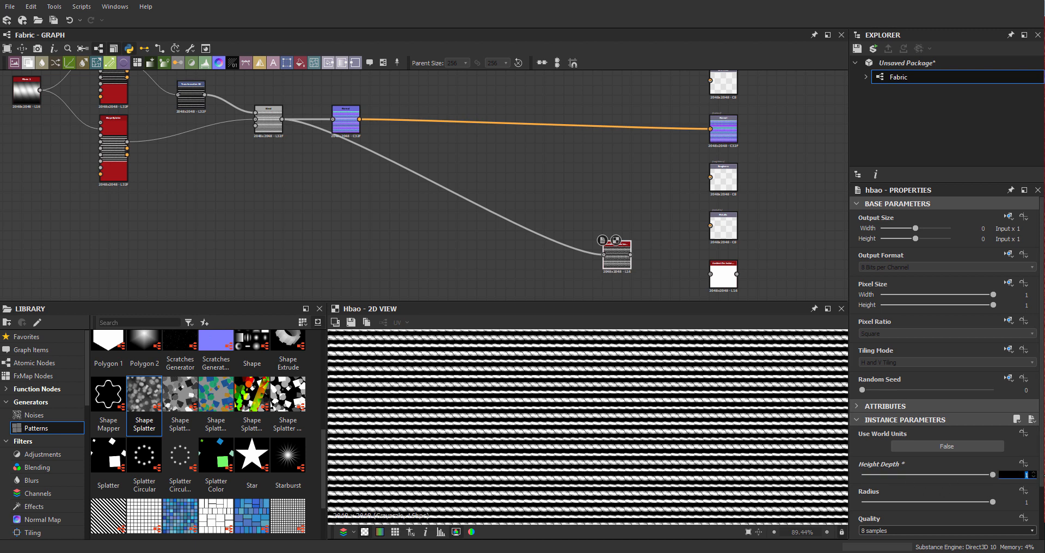
pyautogui.press('Return')
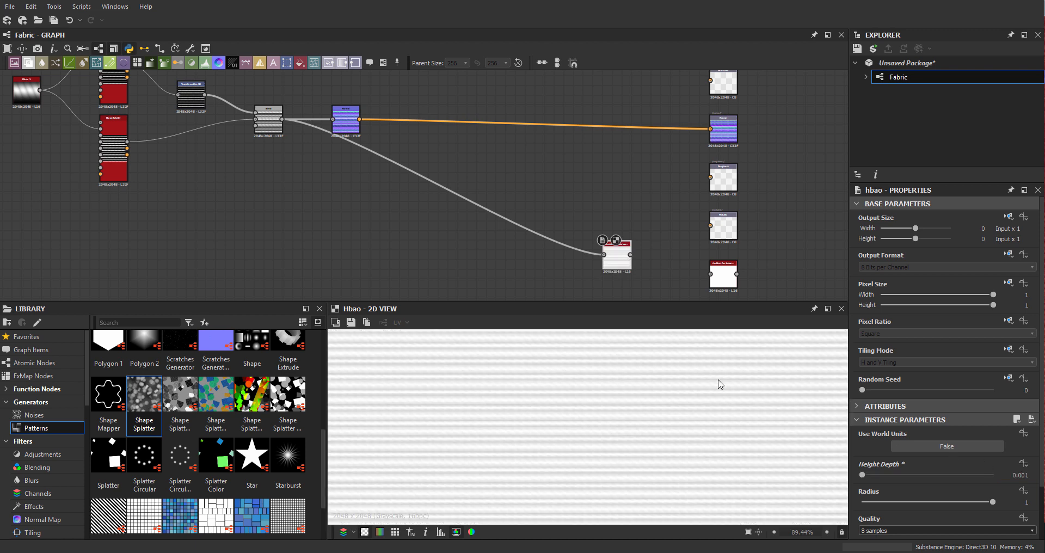
# - Shift the Blend-fed Ambient Occlusion node slightly towards the outputs and delete the extra Ambient Occlusion node beneath the Metallic output
pyautogui.scroll(5, 703, 391)
pyautogui.moveTo(639, 206); pyautogui.dragTo(520, 174, button='middle')
pyautogui.scroll(2, 520, 174)
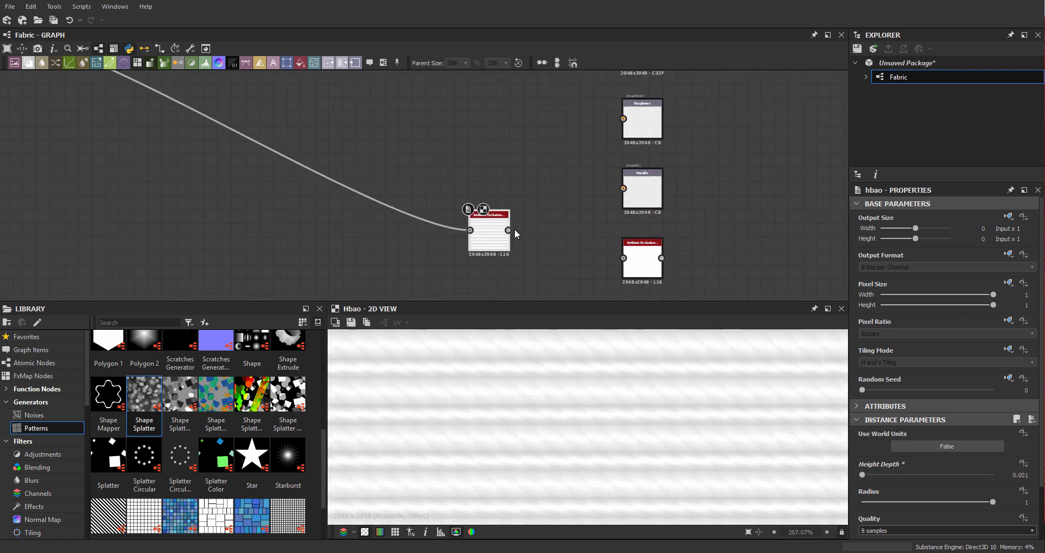
pyautogui.moveTo(510, 230); pyautogui.dragTo(637, 255)
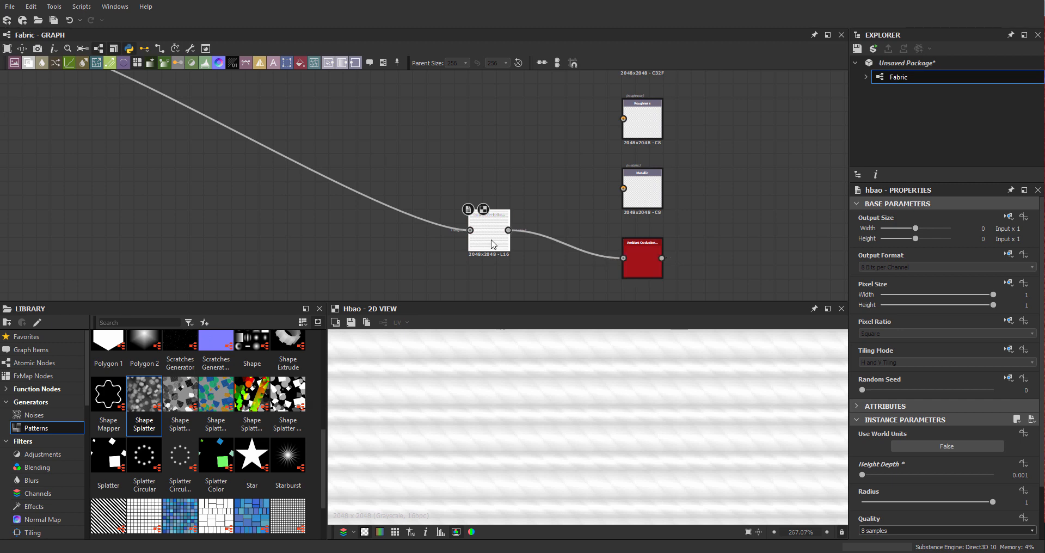
pyautogui.moveTo(492, 243); pyautogui.dragTo(520, 256)
pyautogui.moveTo(644, 269); pyautogui.dragTo(645, 256)
pyautogui.press('Delete')
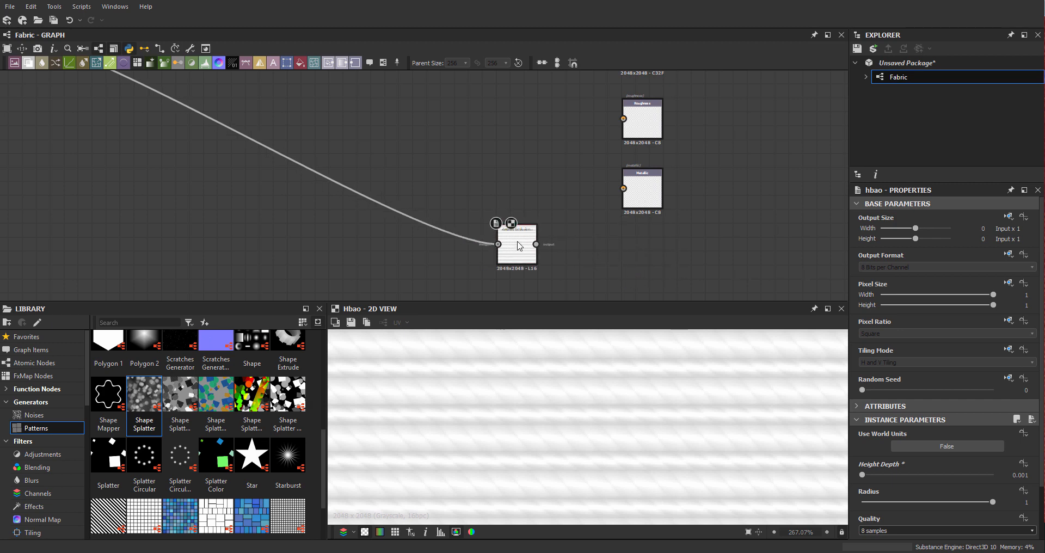
# - Set the Ambient Occlusion node's Quality to 16 samples and nudge the node slightly downward
pyautogui.click(518, 242)
pyautogui.click(885, 531)
pyautogui.click(883, 550)
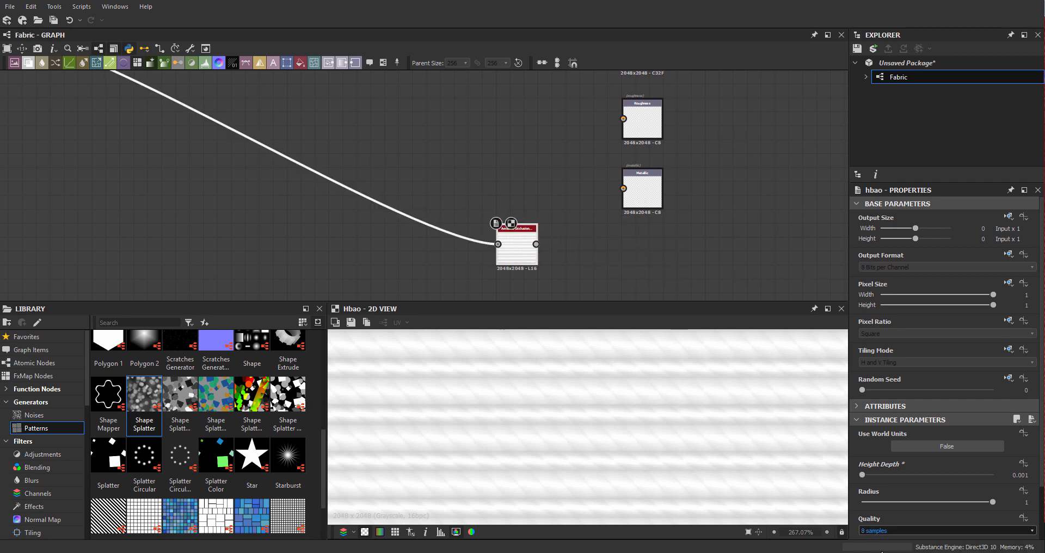
pyautogui.moveTo(521, 250); pyautogui.dragTo(524, 264)
# - Add an Output node identified and labelled AO in group Material with ambientOcclusion usage, and connect the Ambient Occlusion node to it
pyautogui.moveTo(628, 264); pyautogui.dragTo(611, 234, button='middle')
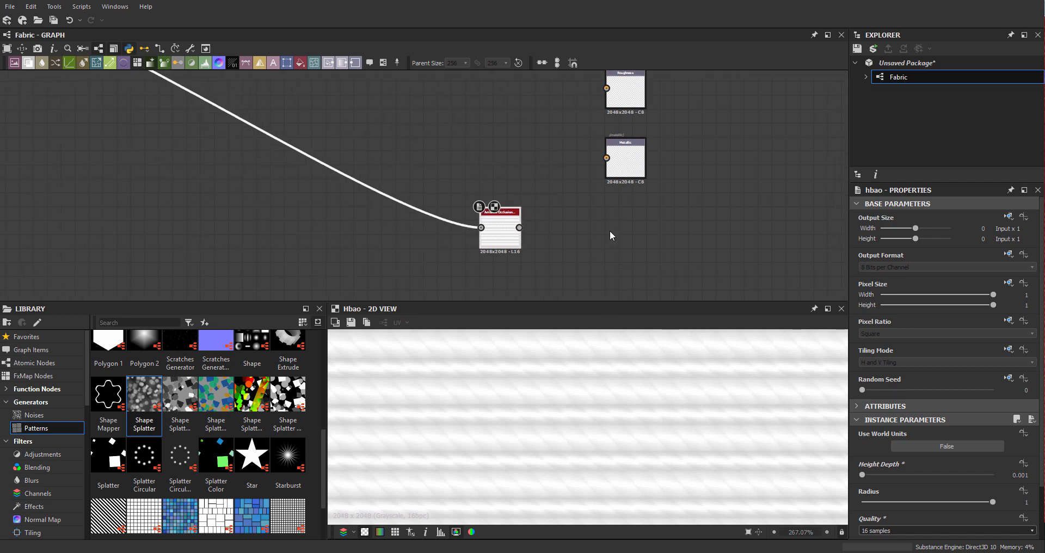
pyautogui.rightClick(608, 231)
pyautogui.click(599, 225)
pyautogui.press('space')
pyautogui.write('output')
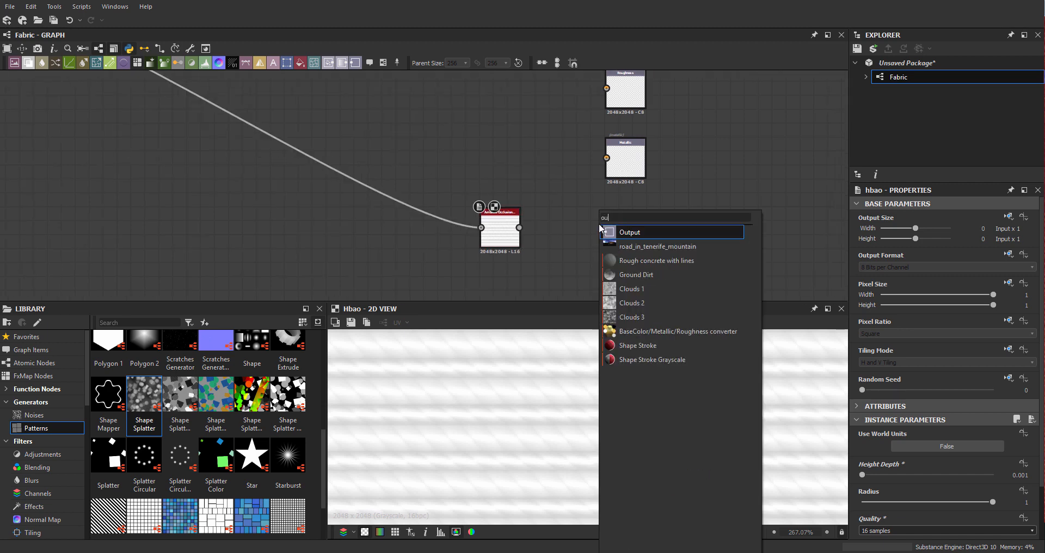
pyautogui.press('Return')
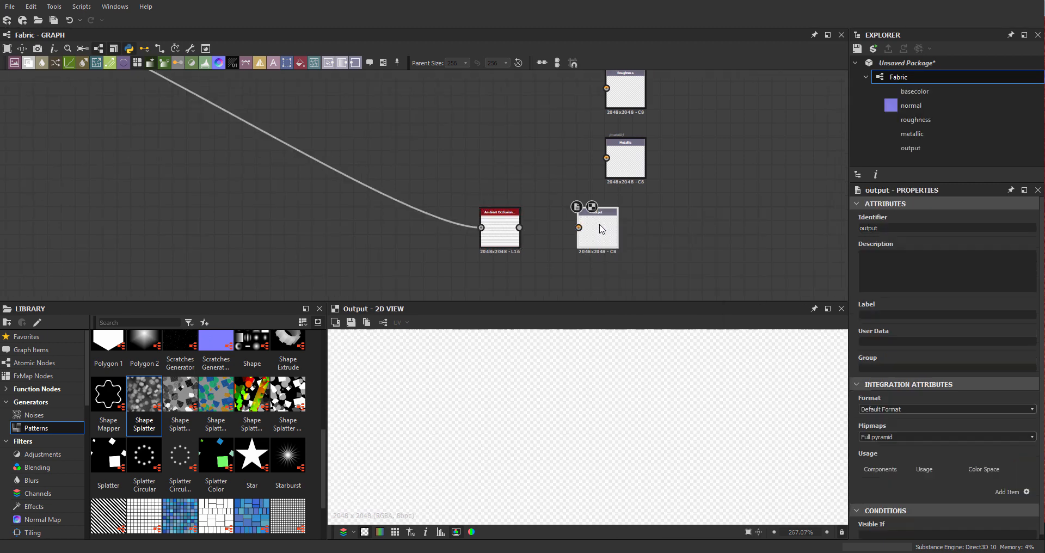
pyautogui.click(1027, 492)
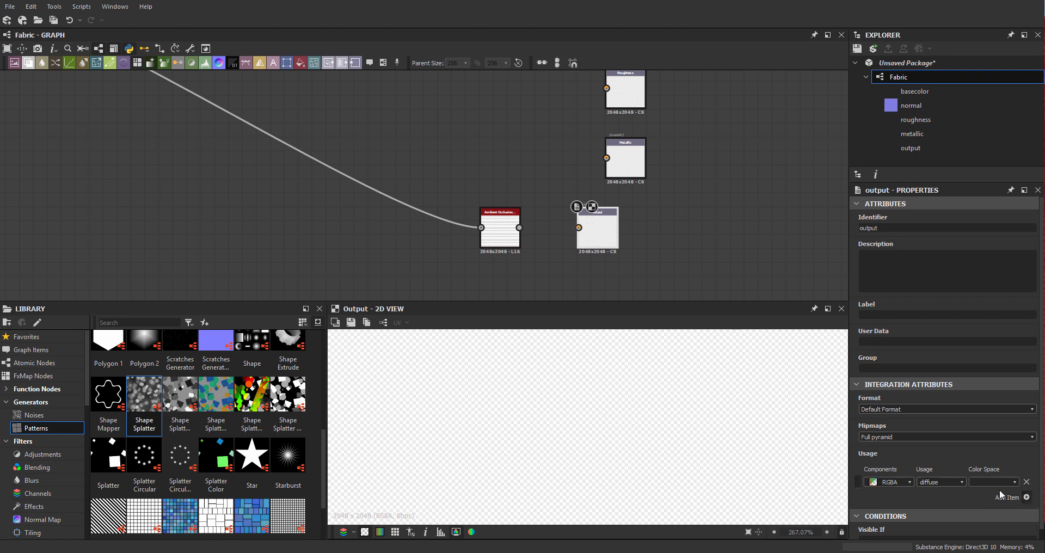
pyautogui.click(959, 483)
pyautogui.click(938, 526)
pyautogui.moveTo(517, 229); pyautogui.dragTo(626, 241)
# - Add a Uniform Color node in Grayscale mode with black output, connect it to the Metallic output and place it beside that output
pyautogui.moveTo(548, 164); pyautogui.dragTo(600, 212, button='middle')
pyautogui.click(558, 206)
pyautogui.press('space')
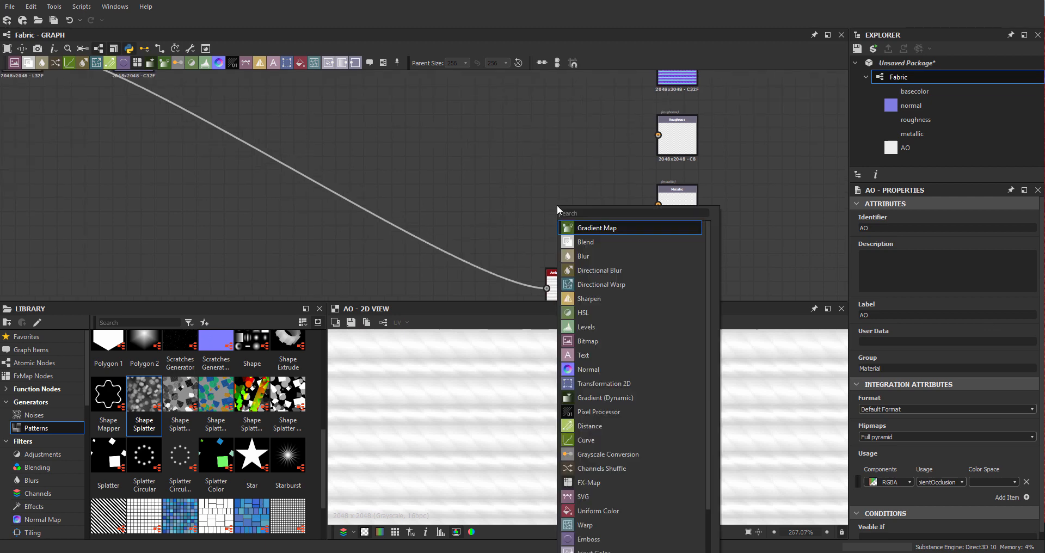
pyautogui.write('uni')
pyautogui.press('Return')
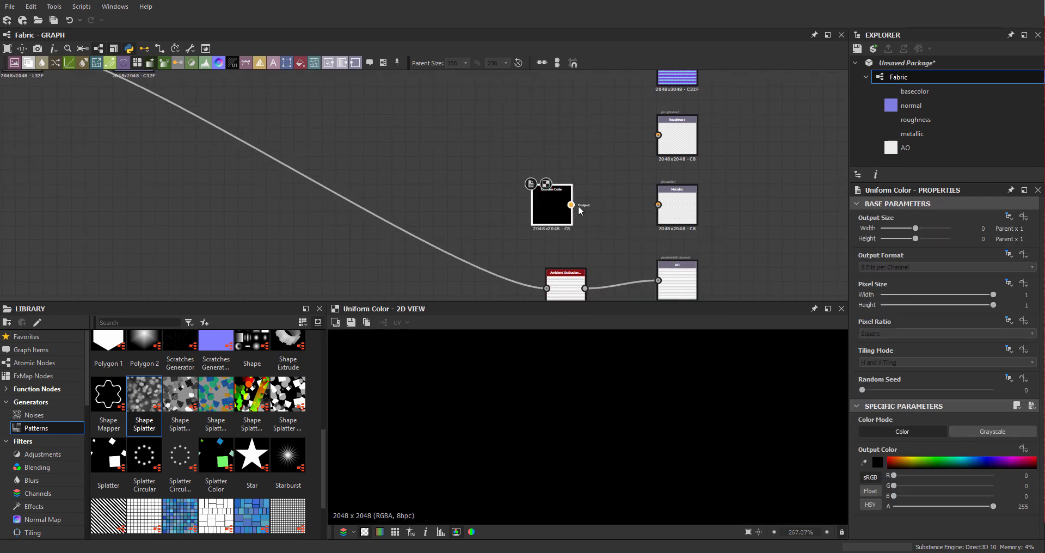
pyautogui.click(1000, 440)
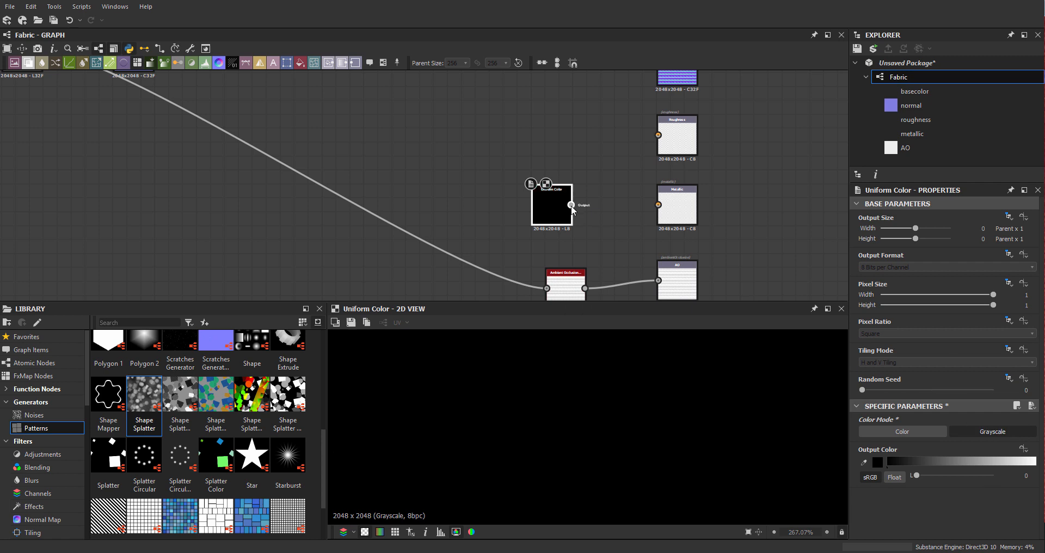
pyautogui.moveTo(685, 222); pyautogui.dragTo(685, 222)
pyautogui.moveTo(622, 130); pyautogui.dragTo(629, 204, button='middle')
pyautogui.moveTo(553, 288); pyautogui.dragTo(567, 295)
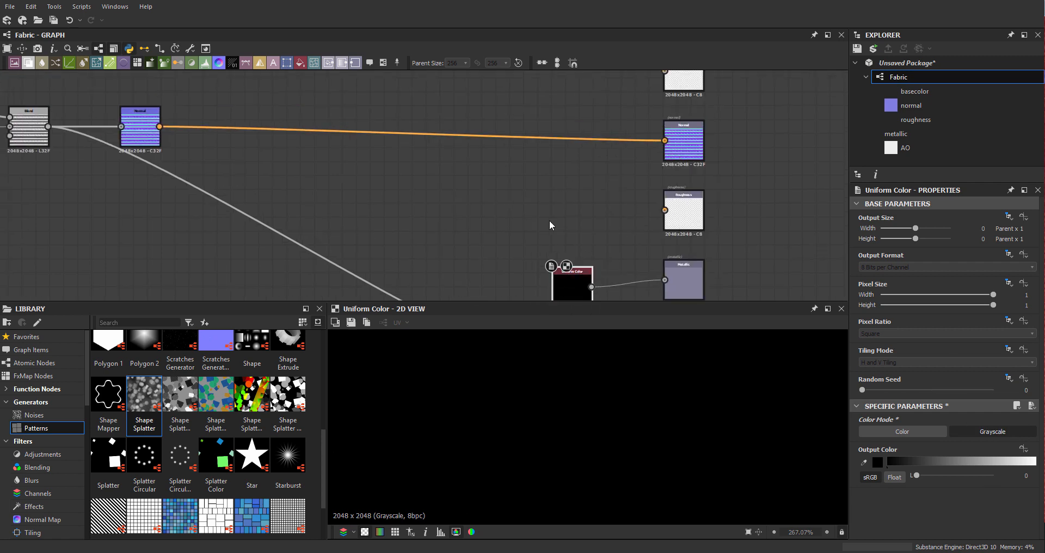
# - Examine the creases in the red fabric reference photo and return to the Normal node in the graph
pyautogui.moveTo(590, 200); pyautogui.dragTo(778, 281, button='middle')
pyautogui.moveTo(621, 205); pyautogui.dragTo(665, 222, button='middle')
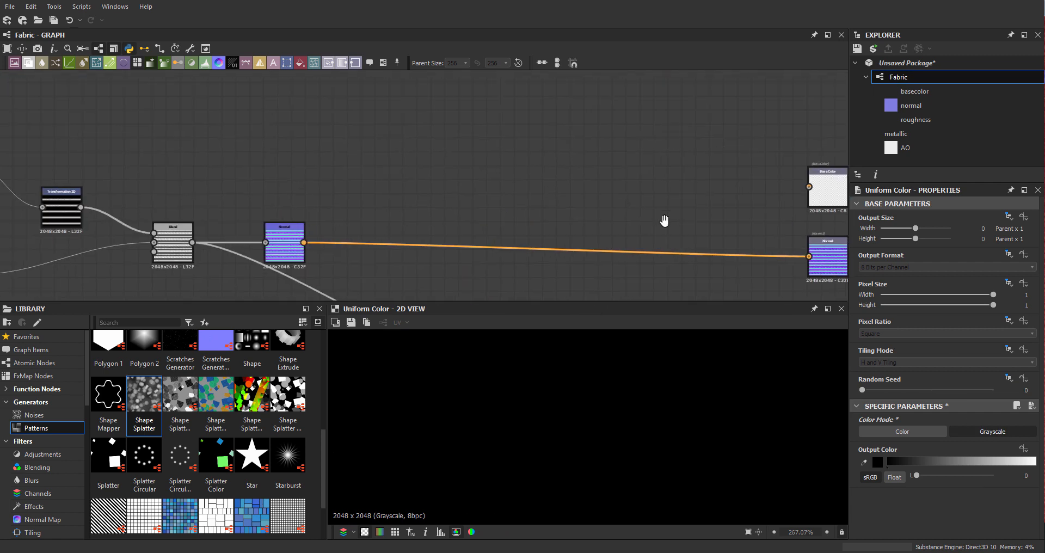
pyautogui.moveTo(420, 200); pyautogui.dragTo(479, 198, button='middle')
pyautogui.scroll(-1, 548, 196)
pyautogui.moveTo(547, 196); pyautogui.dragTo(407, 203, button='middle')
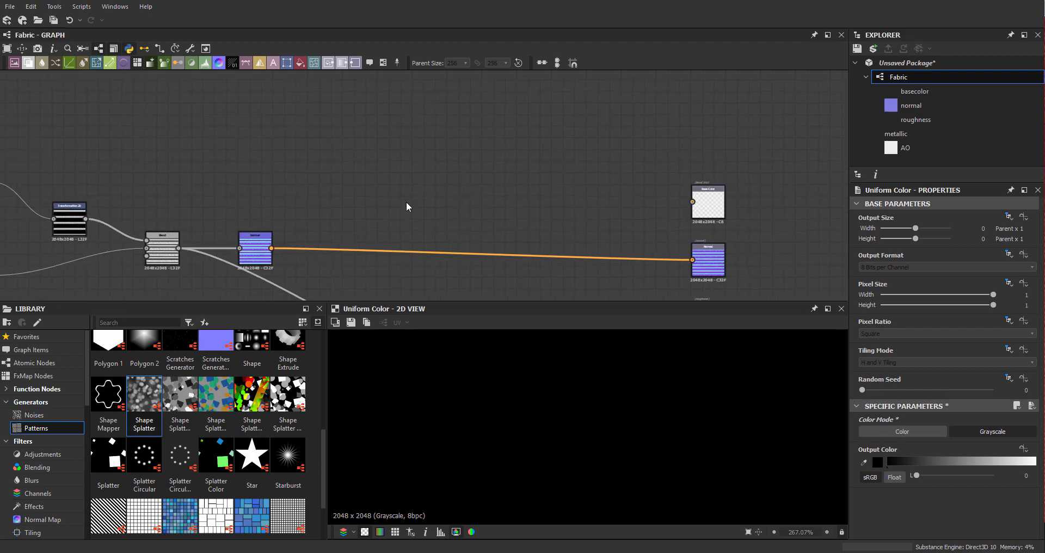
pyautogui.moveTo(1044, 22); pyautogui.dragTo(595, 1)
pyautogui.scroll(-3, 506, 199)
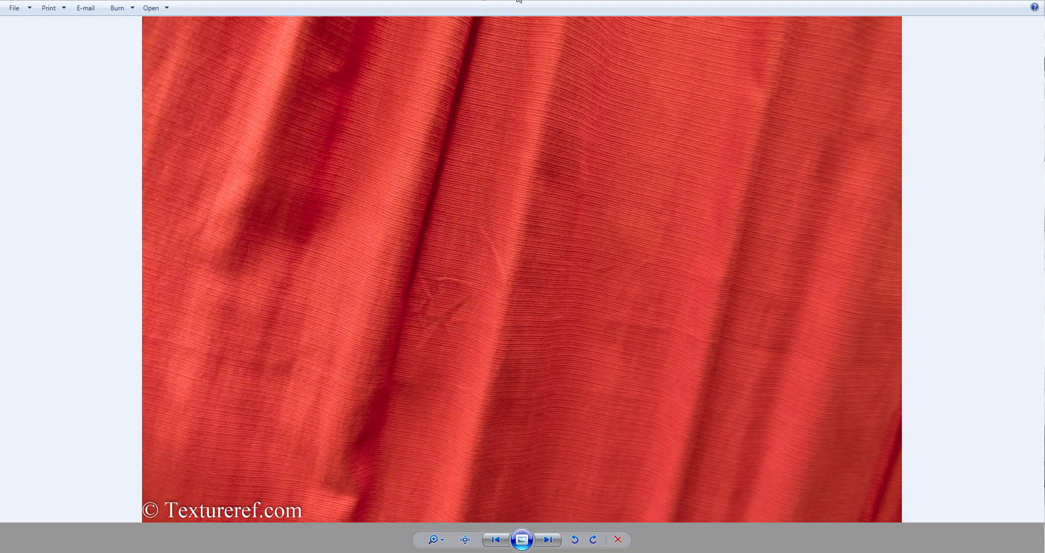
pyautogui.moveTo(518, 1); pyautogui.dragTo(1044, 252)
pyautogui.moveTo(297, 228); pyautogui.dragTo(553, 201, button='middle')
pyautogui.scroll(3, 511, 212)
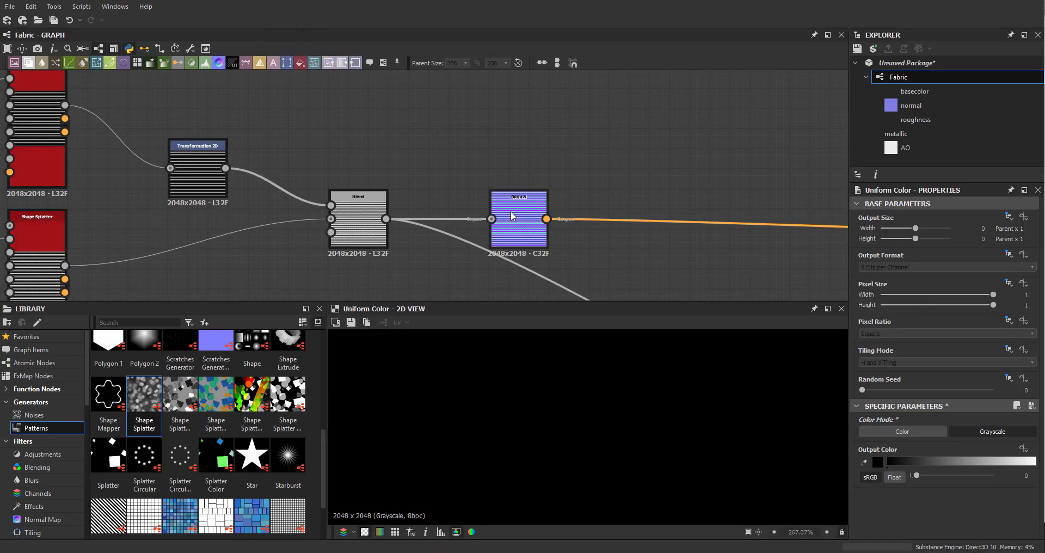
# - Show the Normal node's result in the 2D view and inspect the fibre rows at different magnifications
pyautogui.doubleClick(512, 216)
pyautogui.moveTo(512, 215); pyautogui.dragTo(521, 195)
pyautogui.scroll(-5, 656, 401)
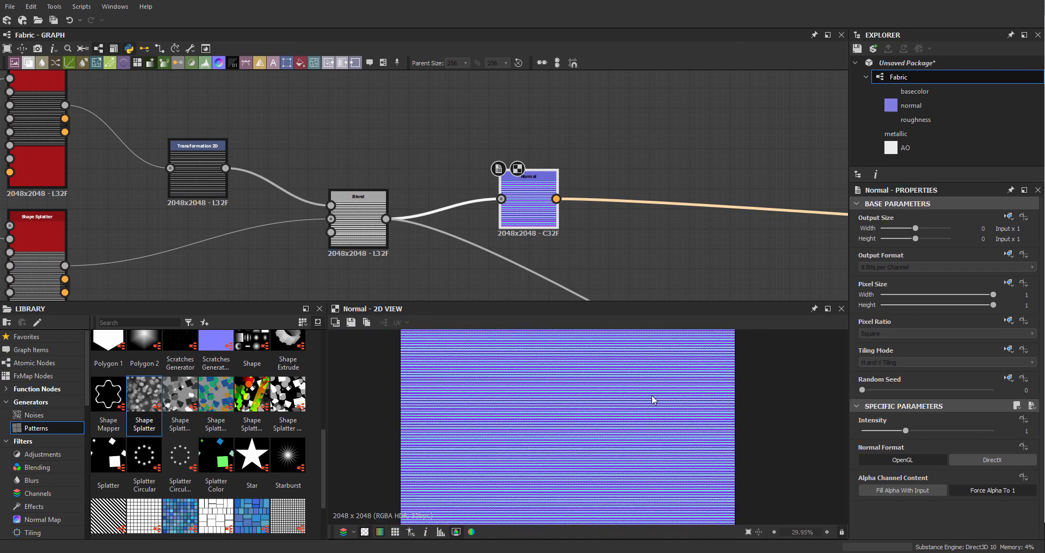
pyautogui.scroll(4, 624, 398)
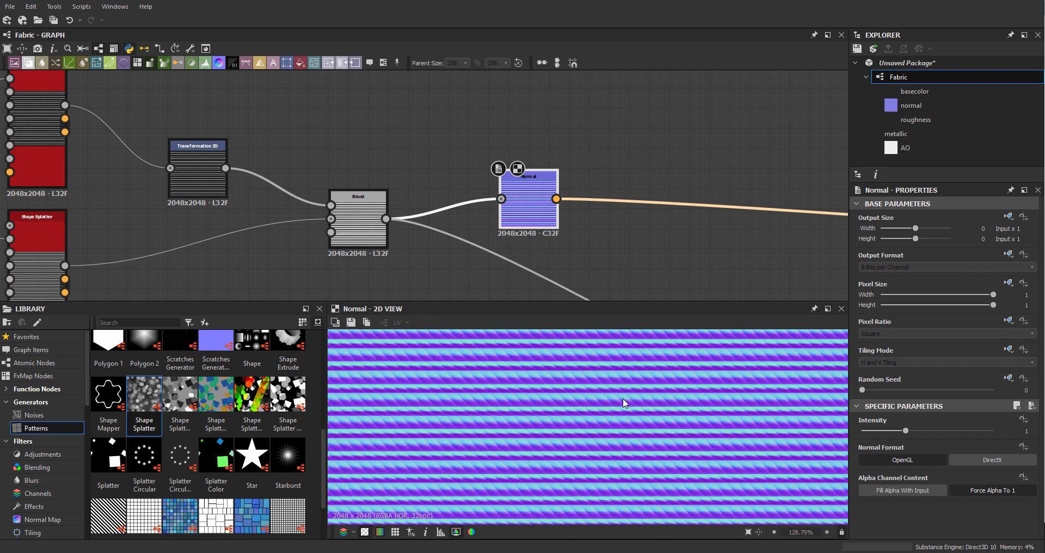
pyautogui.moveTo(580, 392); pyautogui.dragTo(584, 400, button='middle')
pyautogui.moveTo(523, 189); pyautogui.dragTo(374, 195, button='middle')
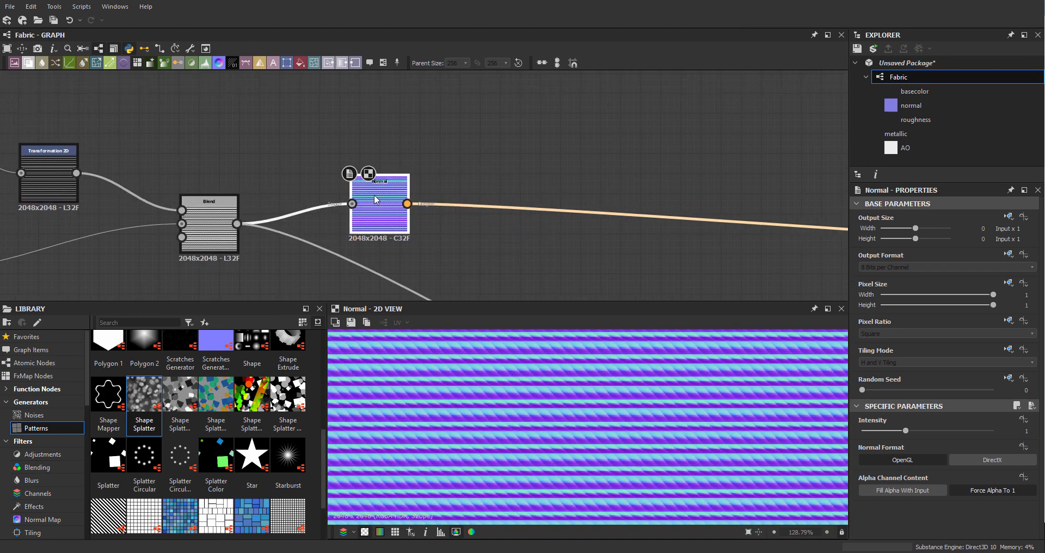
# - Insert a Normal Combine node between the Normal node and the Normal output, leaving a wide gap after the Normal node
pyautogui.moveTo(374, 195); pyautogui.dragTo(393, 207)
pyautogui.press('space')
pyautogui.write('nor')
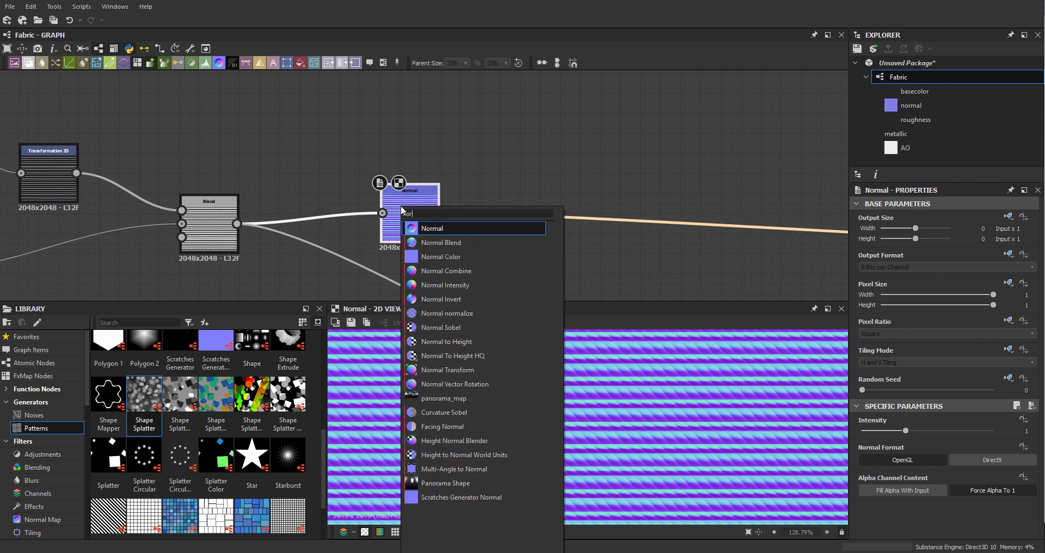
pyautogui.press('Down')
pyautogui.press('Down')
pyautogui.press('Return')
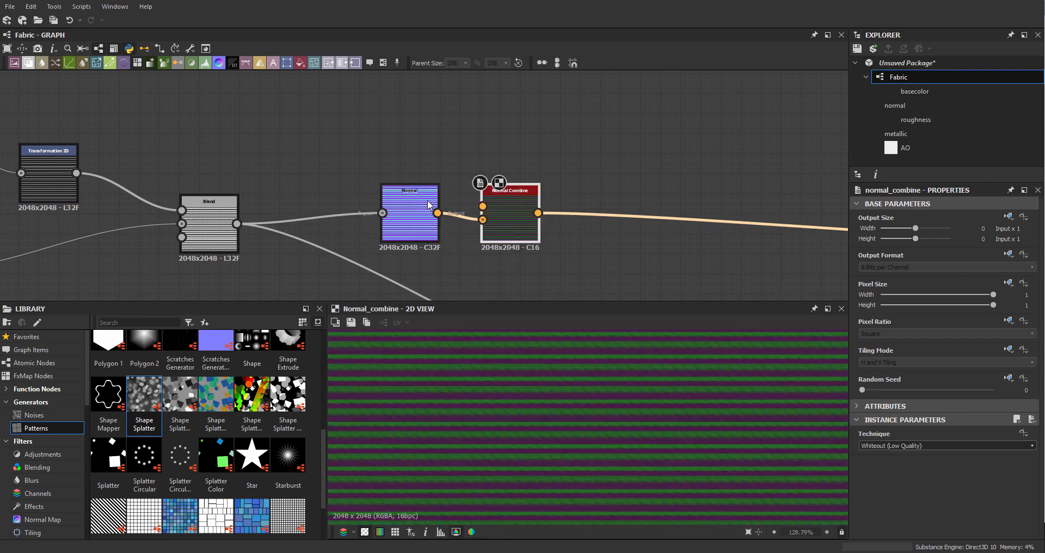
pyautogui.moveTo(490, 182); pyautogui.dragTo(591, 182)
# - Add a Creased noise node above the Normal node
pyautogui.click(61, 414)
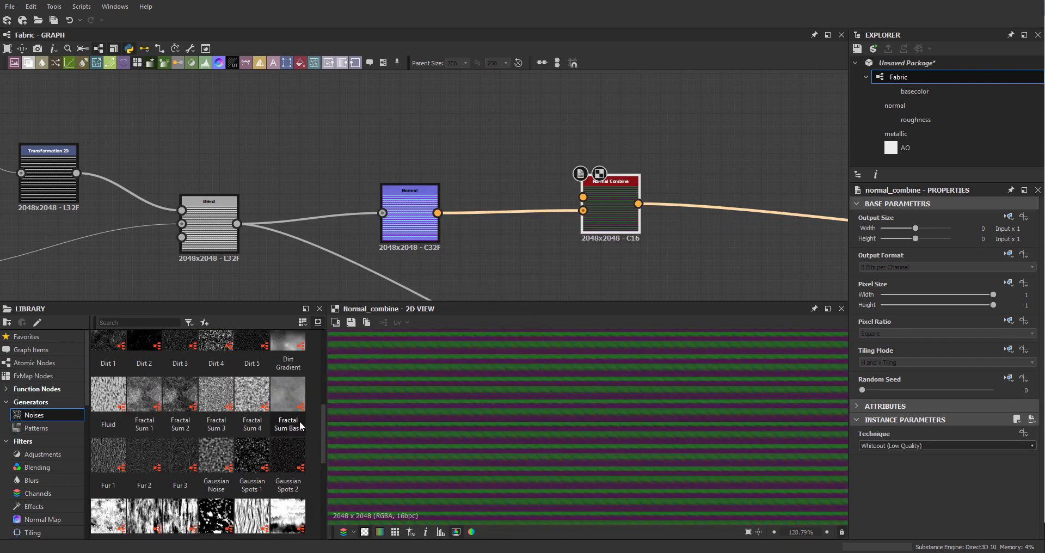
pyautogui.scroll(3, 321, 421)
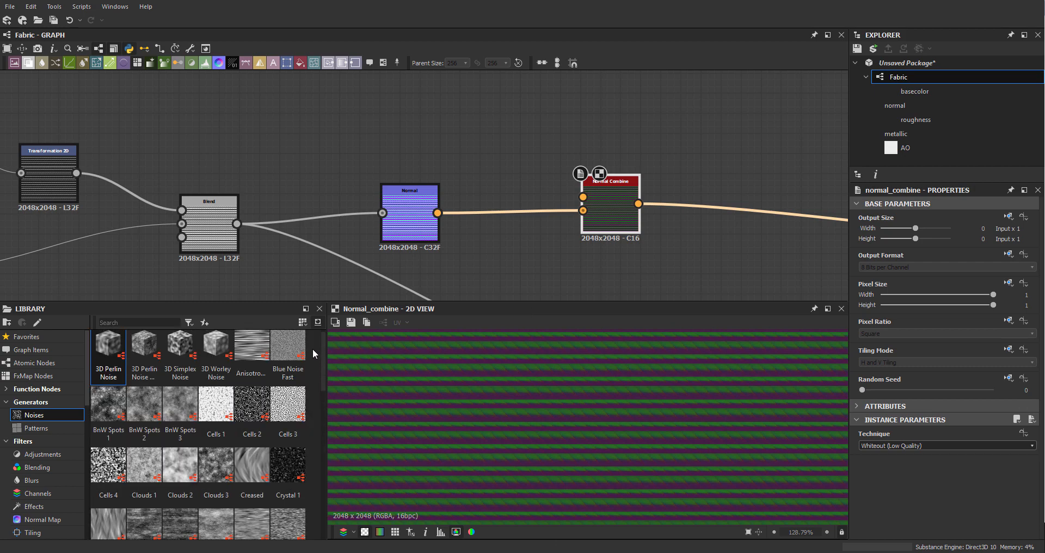
pyautogui.scroll(2, 319, 378)
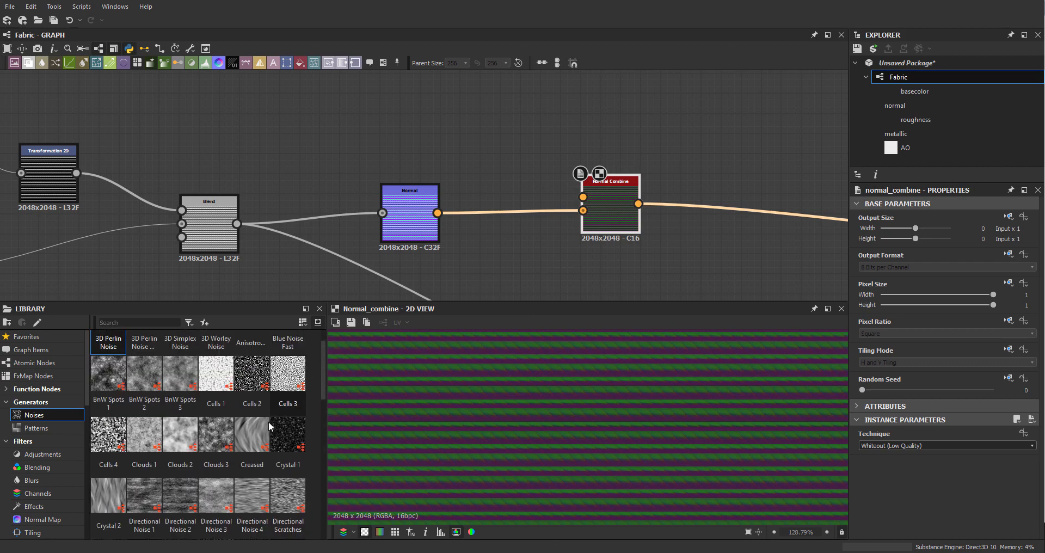
pyautogui.moveTo(254, 441); pyautogui.dragTo(404, 116)
pyautogui.scroll(-10, 614, 423)
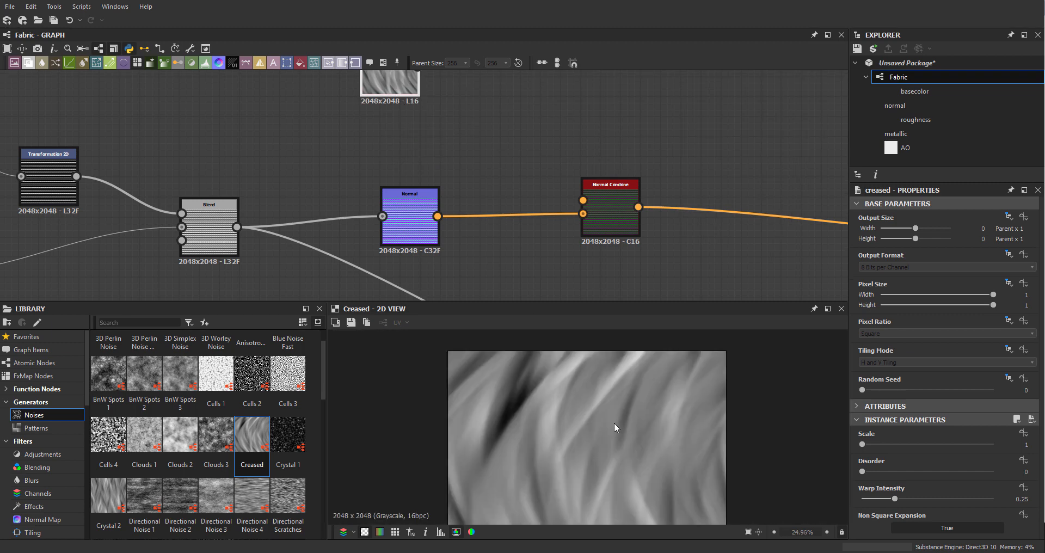
# - Set the Creased noise's Scale to 2, Disorder to 0.72 and Warp Intensity to 0.13
pyautogui.scroll(4, 608, 434)
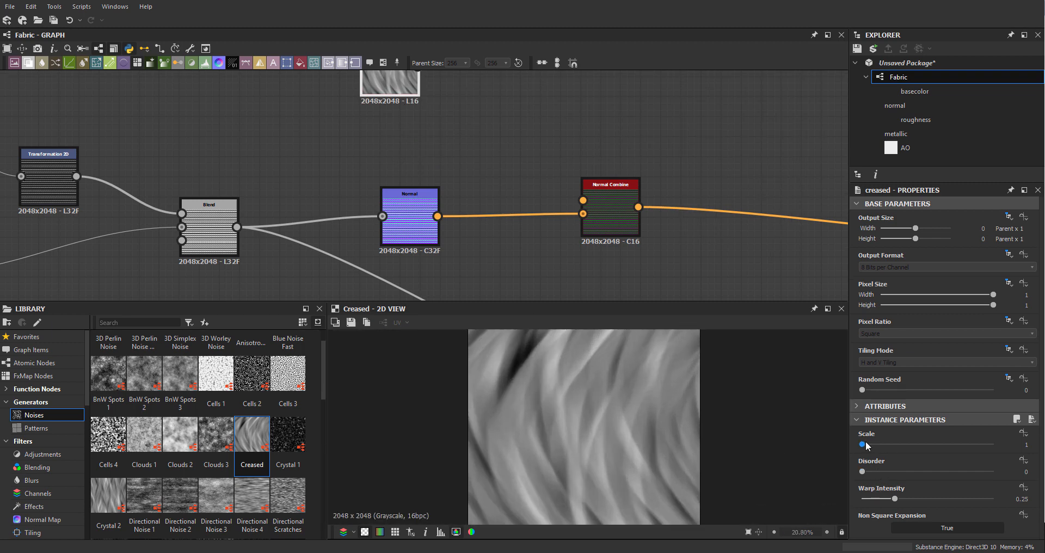
pyautogui.moveTo(866, 444); pyautogui.dragTo(884, 443)
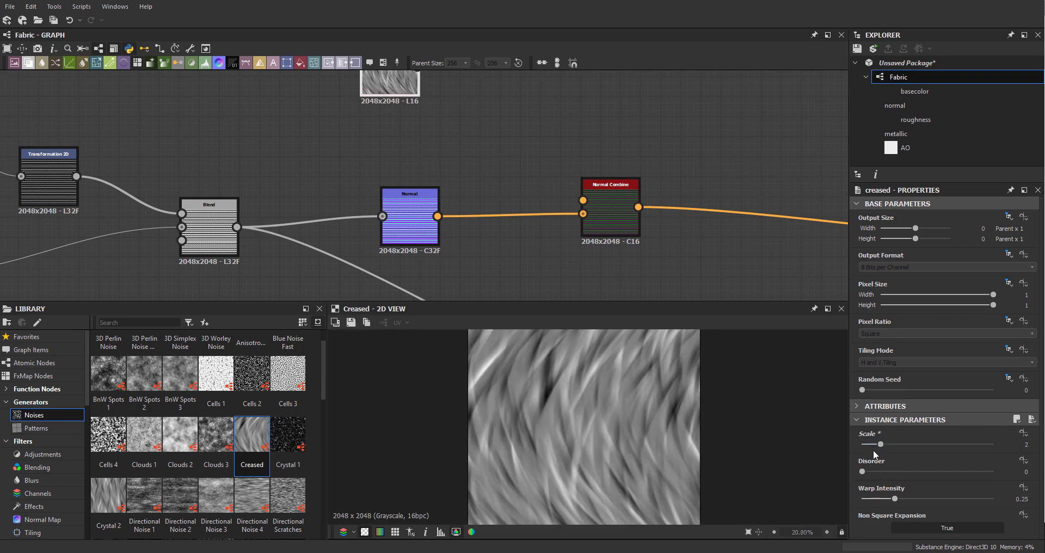
pyautogui.moveTo(867, 476); pyautogui.dragTo(957, 471)
pyautogui.moveTo(895, 499)
pyautogui.mouseDown()
pyautogui.moveTo(859, 497)
pyautogui.moveTo(899, 499)
pyautogui.moveTo(880, 498)
pyautogui.moveTo(881, 488)
pyautogui.moveTo(880, 502)
pyautogui.mouseUp()
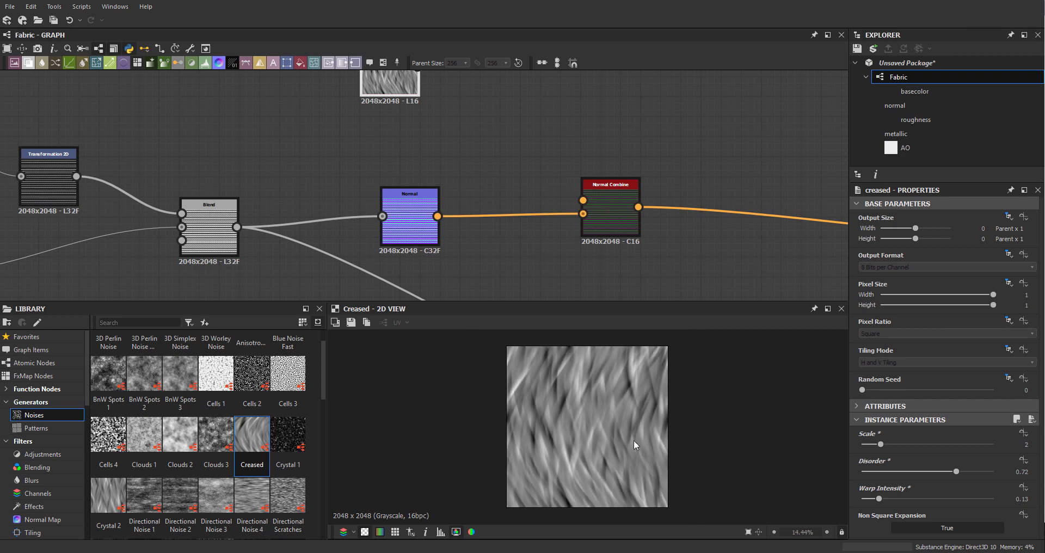
# - Shift the Creased node away from the Normal Combine and add a Levels node after it
pyautogui.doubleClick(409, 218)
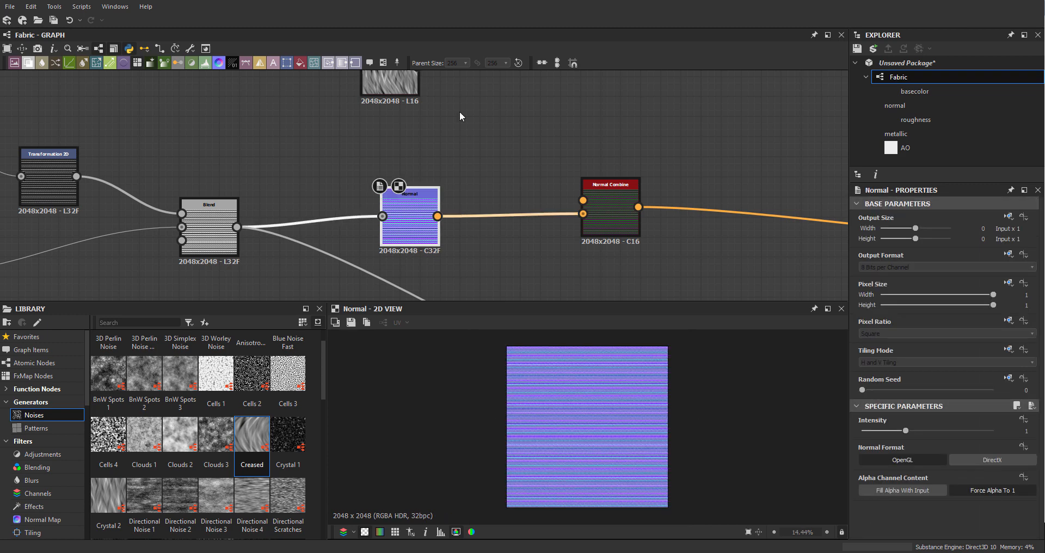
pyautogui.doubleClick(394, 83)
pyautogui.scroll(3, 593, 443)
pyautogui.moveTo(483, 100); pyautogui.dragTo(562, 191, button='middle')
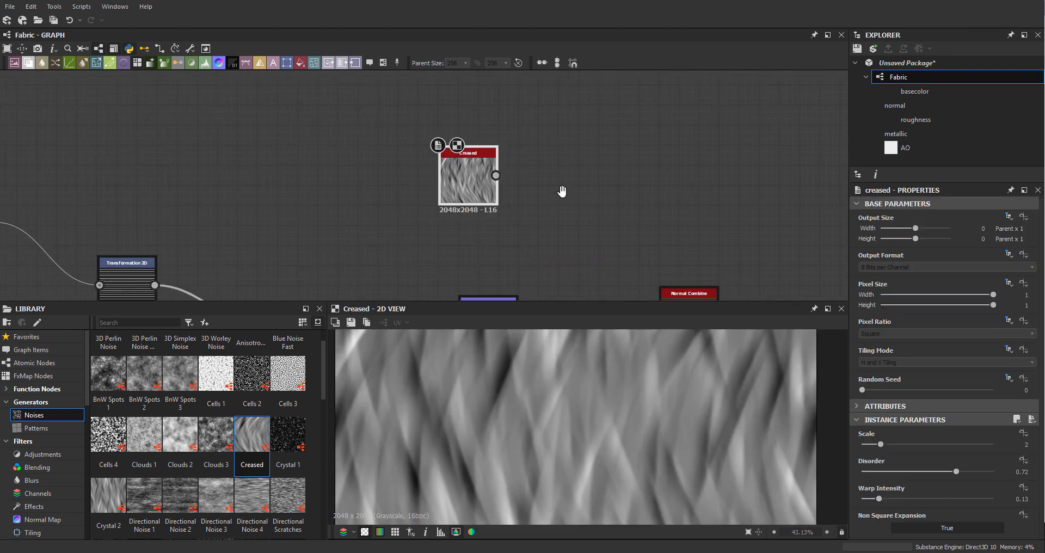
pyautogui.moveTo(479, 194); pyautogui.dragTo(379, 194)
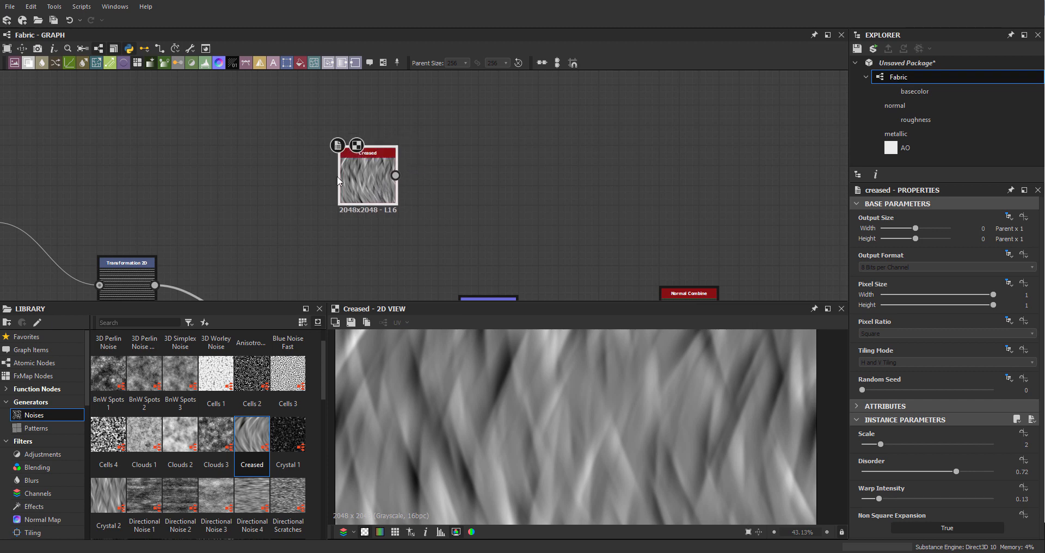
pyautogui.press('space')
pyautogui.click(356, 191)
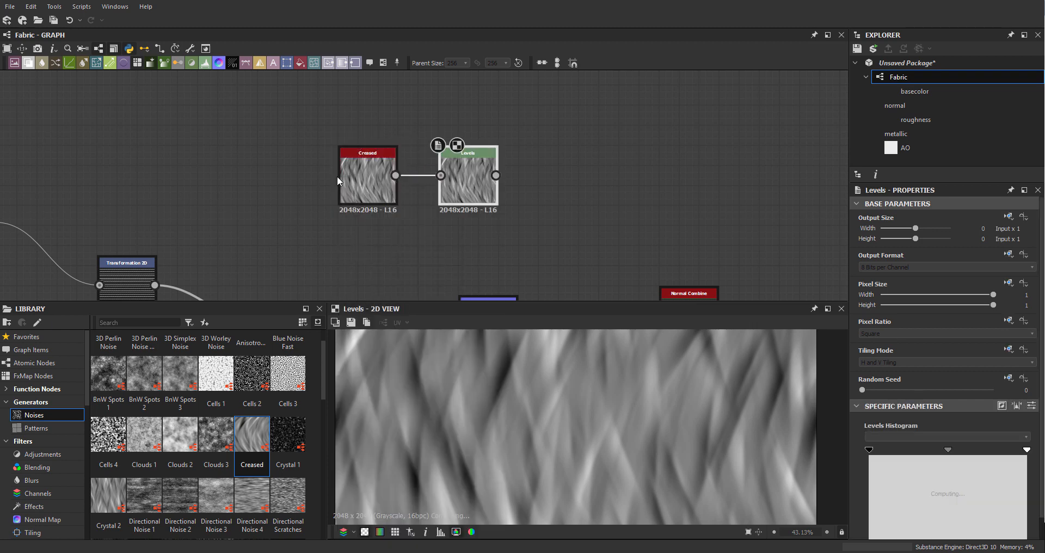
# - Add a Blur HQ Grayscale node after the Levels node
pyautogui.press('space')
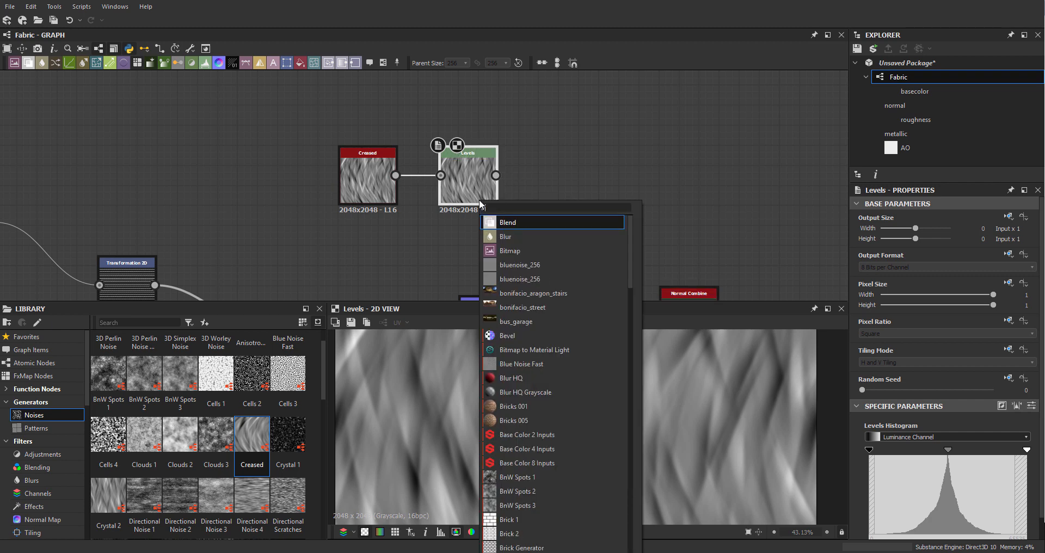
pyautogui.write('blur')
pyautogui.press('Down')
pyautogui.press('Down')
pyautogui.press('Return')
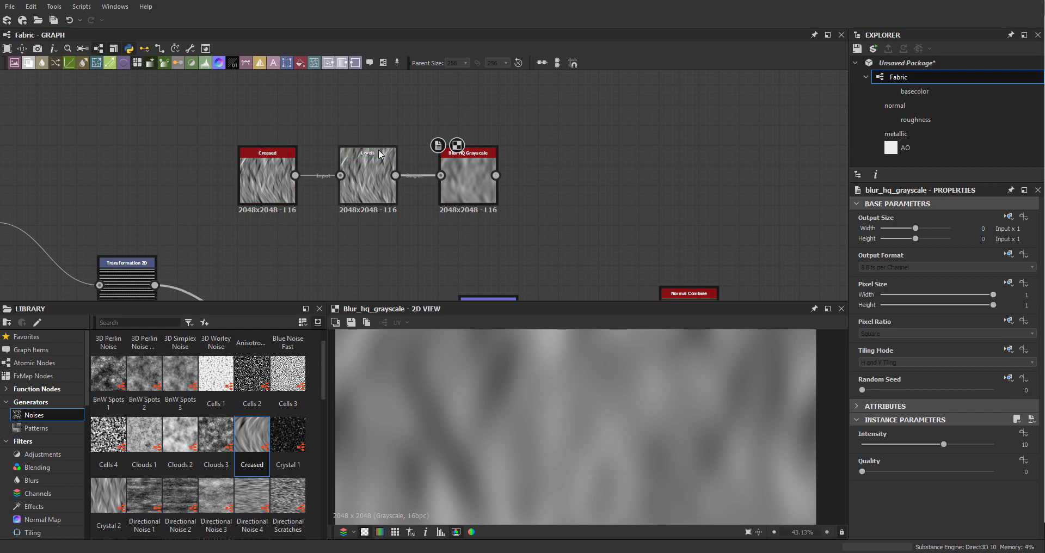
# - Darken the midtones in the crease Levels node and set the Blur HQ Grayscale's Quality to 1 and Intensity to about 0.93
pyautogui.doubleClick(379, 154)
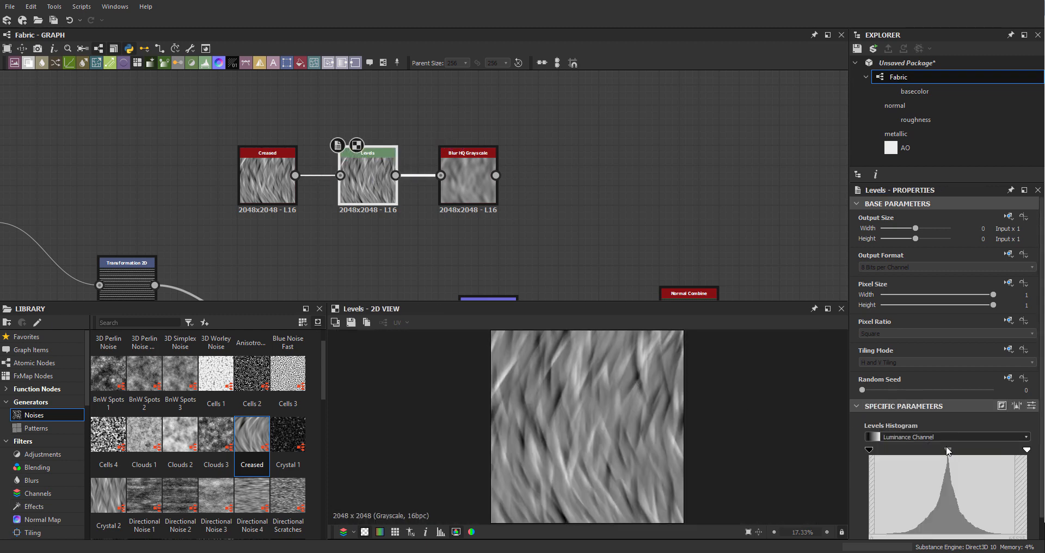
pyautogui.moveTo(948, 451); pyautogui.dragTo(972, 455)
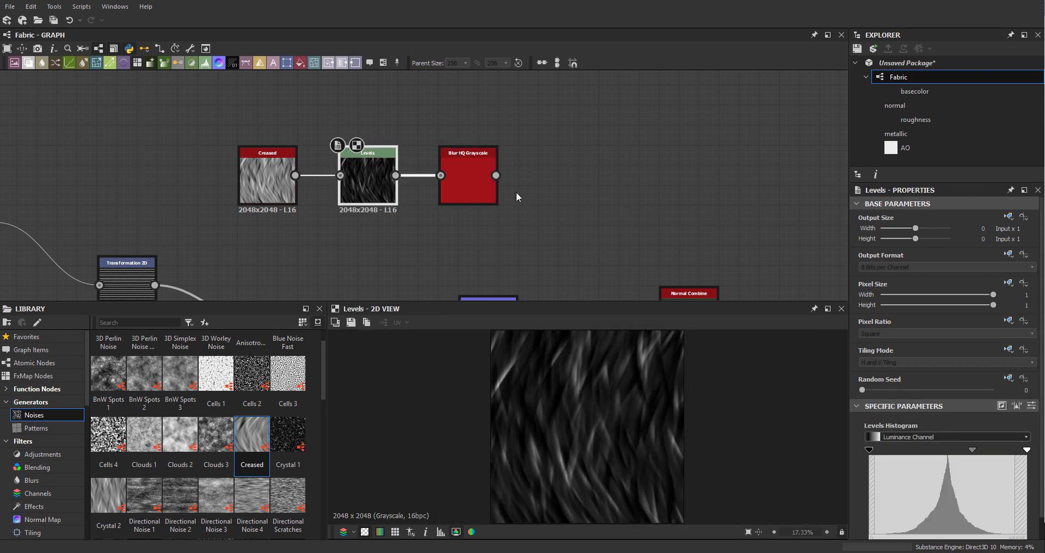
pyautogui.doubleClick(482, 184)
pyautogui.moveTo(943, 445); pyautogui.dragTo(874, 450)
pyautogui.scroll(5, 625, 388)
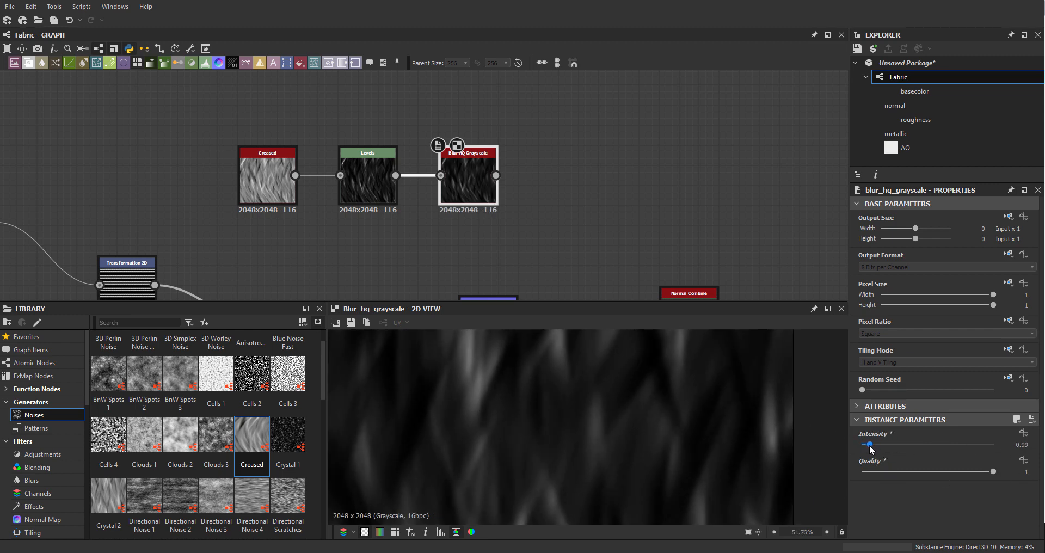
# - Add a Normal node after the Blur HQ Grayscale, with DirectX format and Intensity 10
pyautogui.press('space')
pyautogui.write('nor')
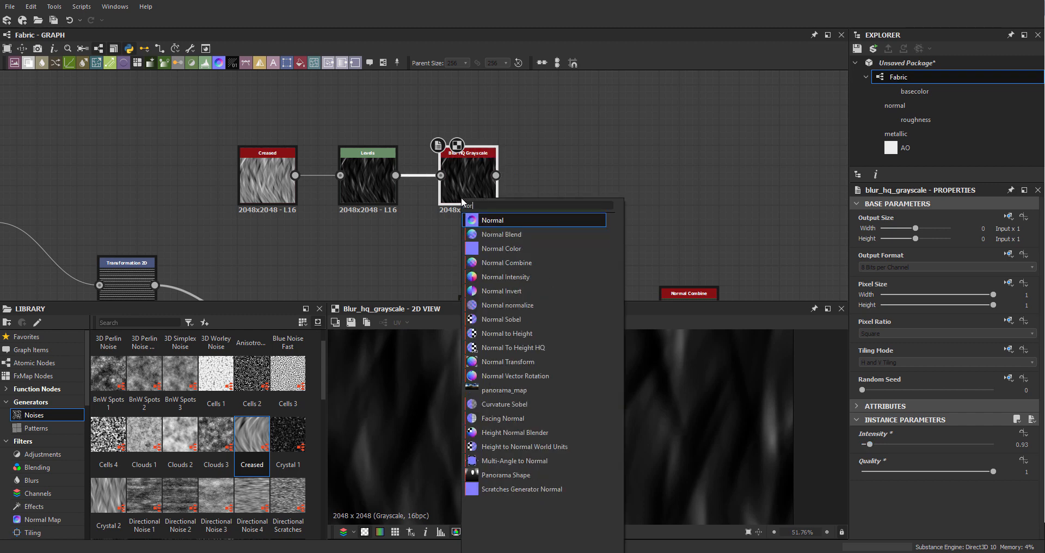
pyautogui.press('Return')
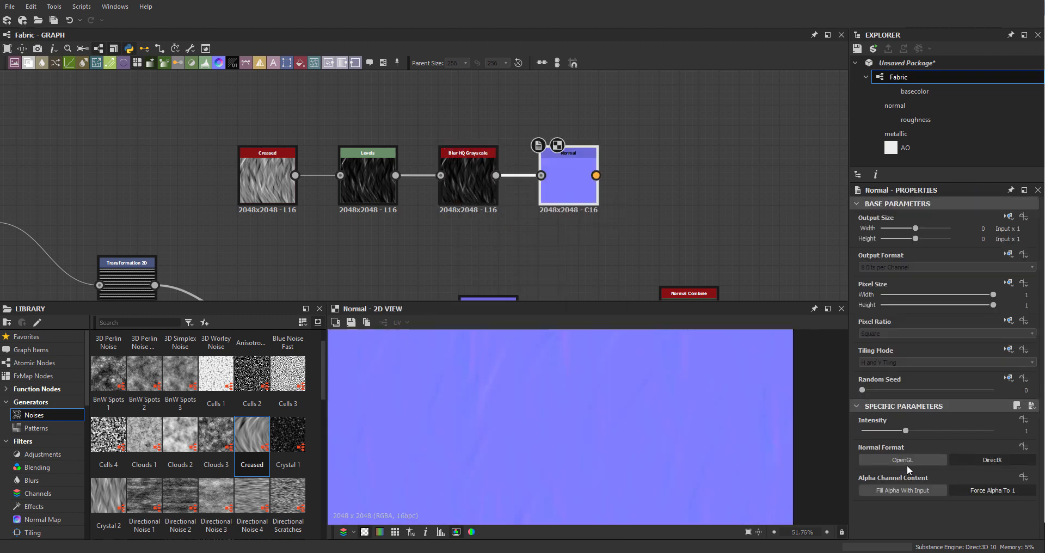
pyautogui.click(986, 460)
pyautogui.click(1026, 430)
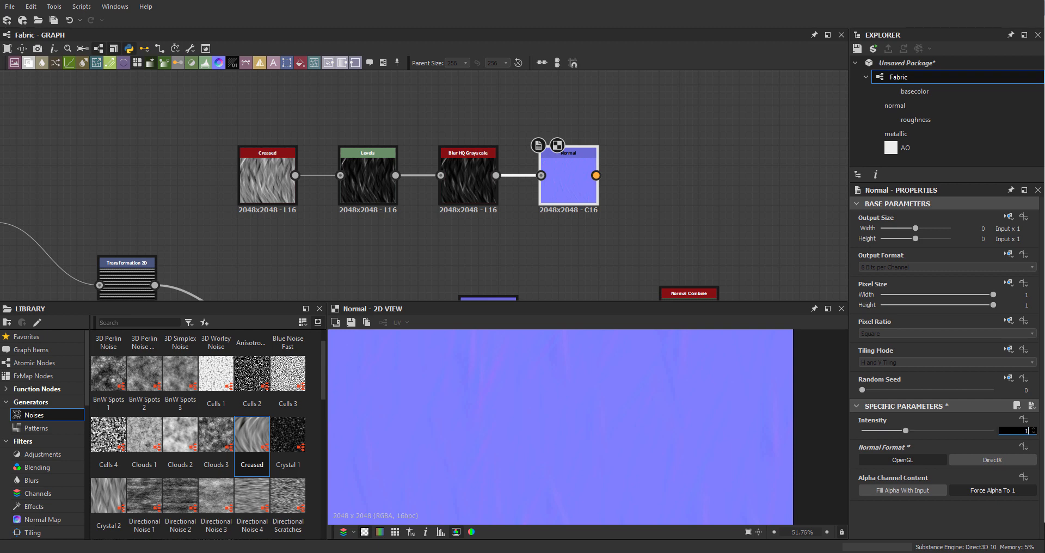
pyautogui.write('10')
pyautogui.press('Return')
pyautogui.scroll(-4, 673, 415)
pyautogui.moveTo(633, 357); pyautogui.dragTo(685, 415, button='middle')
pyautogui.scroll(2, 673, 415)
# - Set the Blur HQ Grayscale's Intensity to 3 while the crease normal is displayed
pyautogui.click(459, 182)
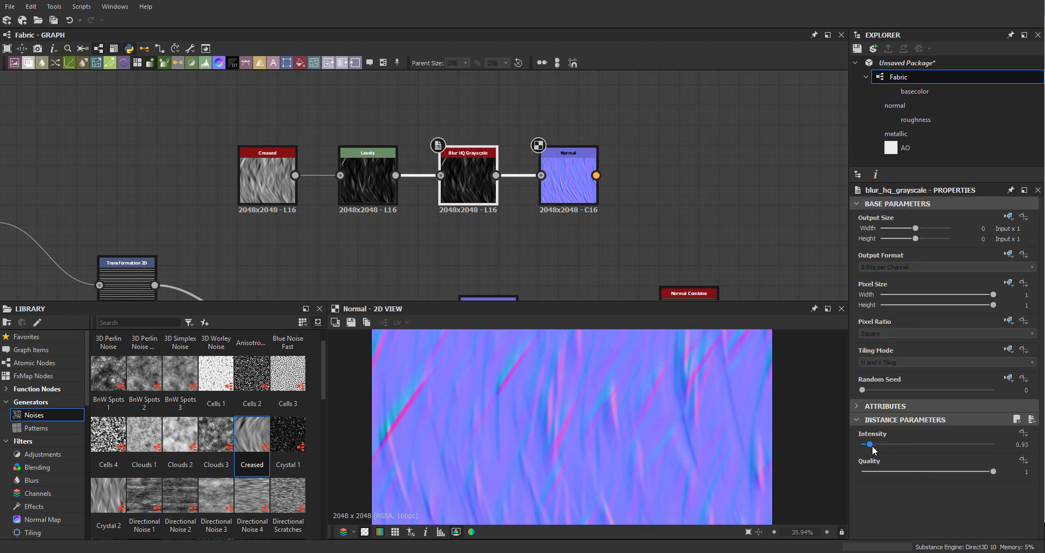
pyautogui.moveTo(872, 446); pyautogui.dragTo(882, 448)
pyautogui.moveTo(887, 449); pyautogui.dragTo(890, 451)
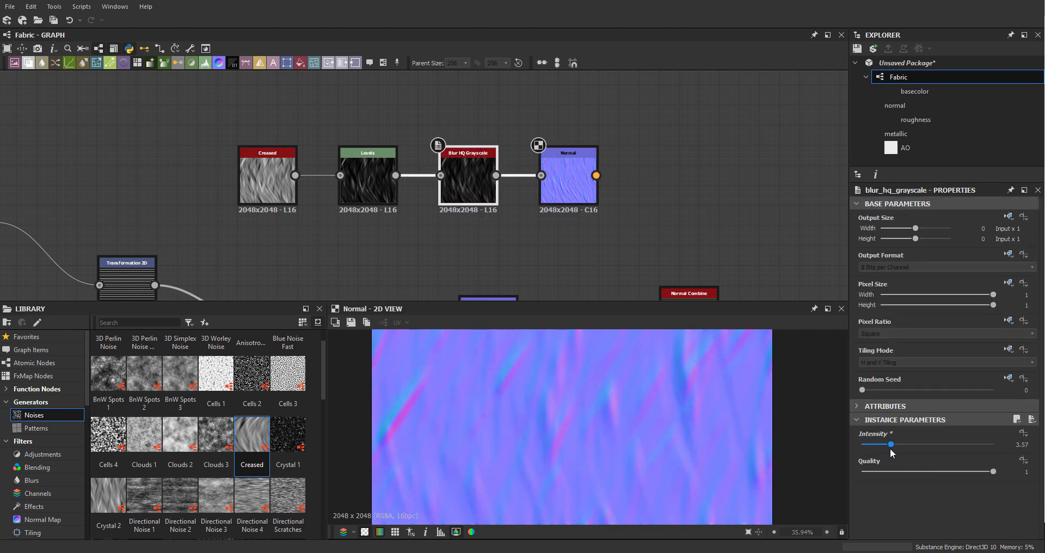
pyautogui.click(1022, 444)
pyautogui.write('3')
pyautogui.press('Return')
pyautogui.scroll(-3, 661, 423)
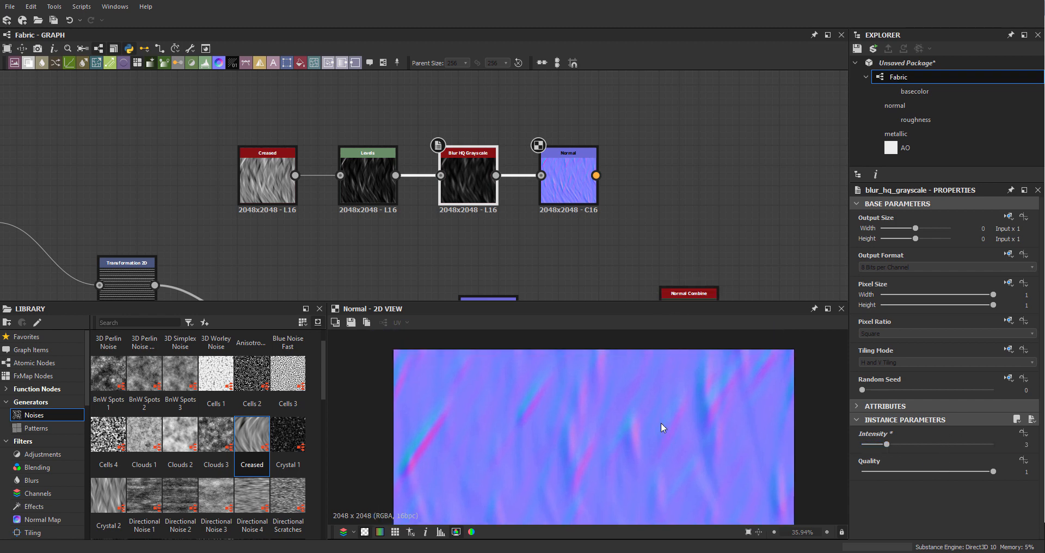
pyautogui.moveTo(647, 417); pyautogui.dragTo(665, 476, button='middle')
# - Raise the black input level in the crease Levels node to keep only the strongest creases, and check the normal's tiling
pyautogui.click(374, 167)
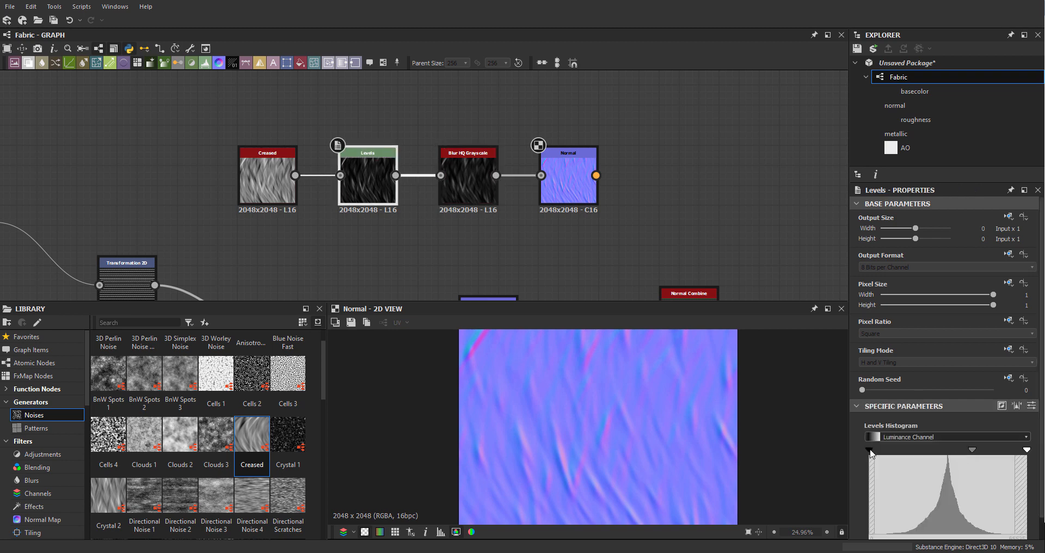
pyautogui.moveTo(870, 451); pyautogui.dragTo(930, 451)
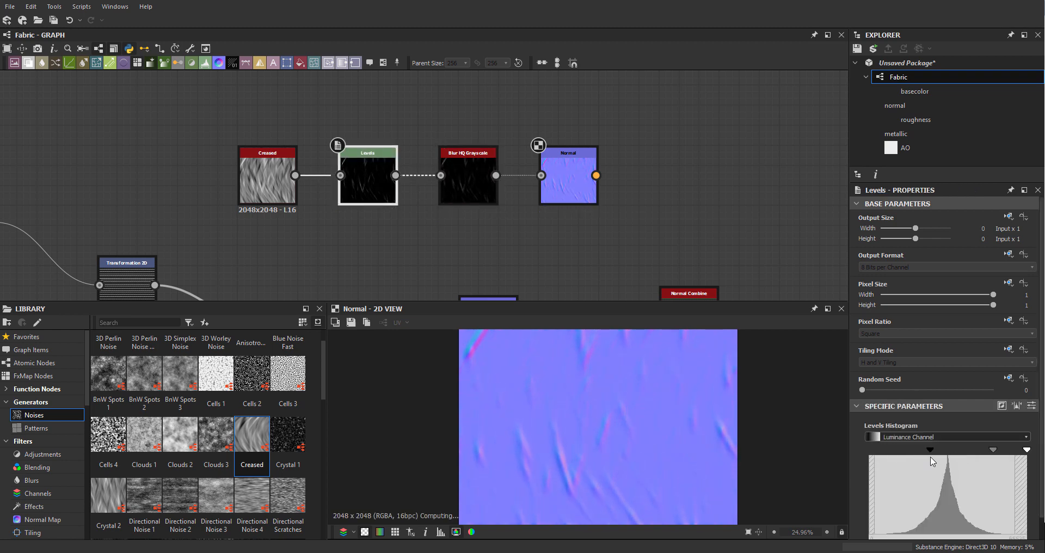
pyautogui.scroll(-2, 599, 451)
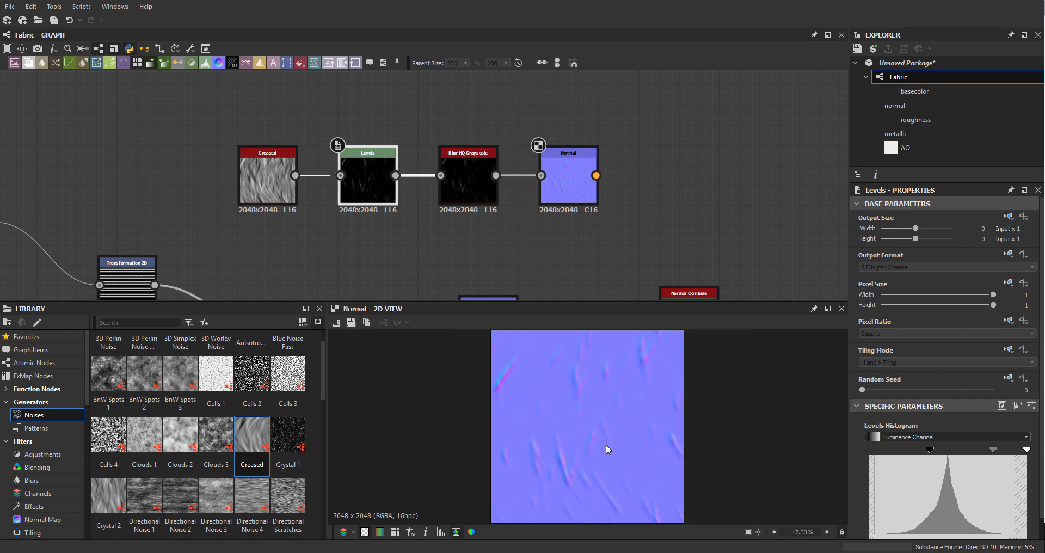
pyautogui.press('space')
pyautogui.scroll(-1, 717, 350)
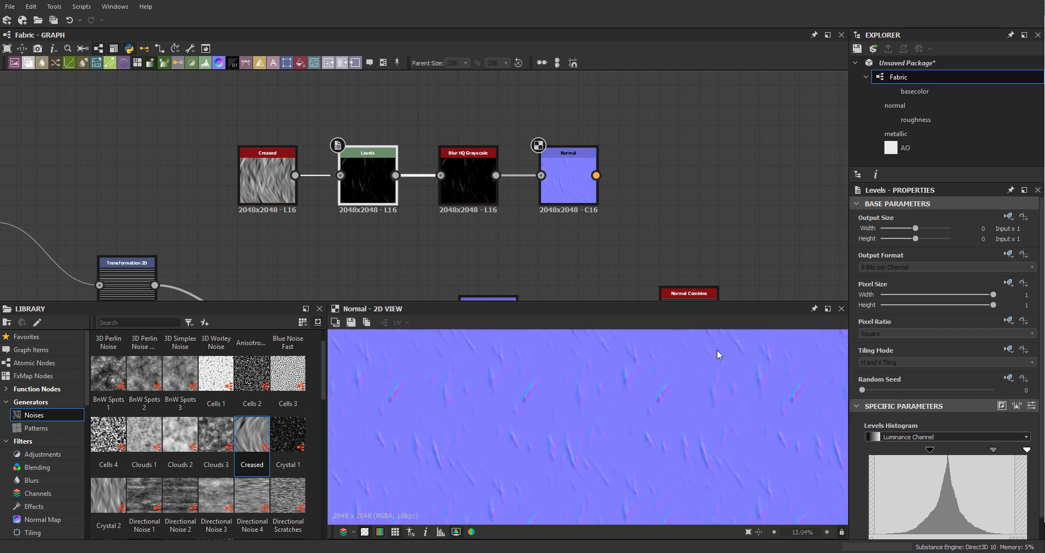
pyautogui.press('space')
pyautogui.scroll(2, 616, 381)
pyautogui.moveTo(599, 173); pyautogui.dragTo(530, 128, button='middle')
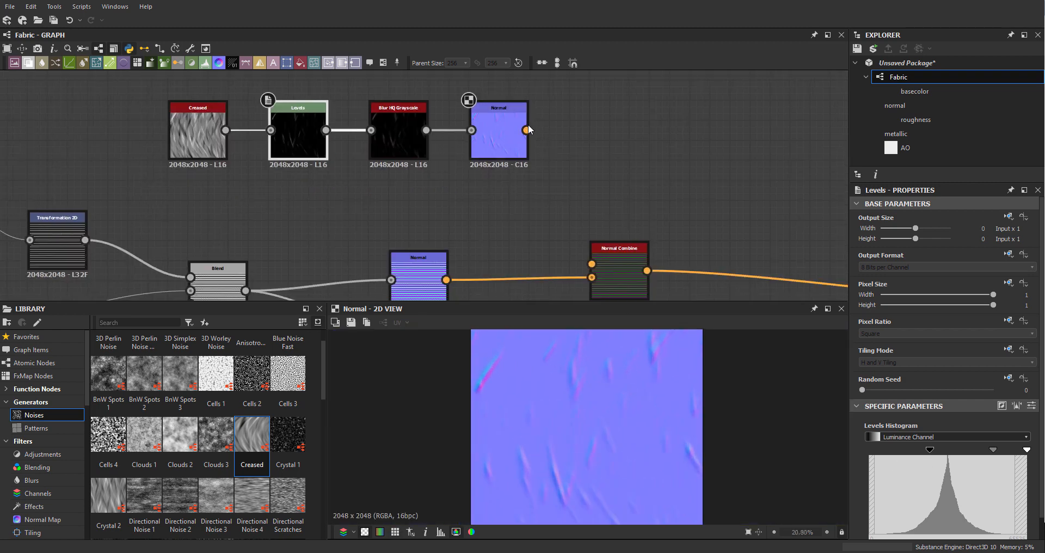
# - Connect the crease Normal node to the Normal Combine's free input and set its Technique to Detail Oriented (High Quality)
pyautogui.moveTo(527, 131); pyautogui.dragTo(607, 262)
pyautogui.doubleClick(620, 269)
pyautogui.scroll(3, 612, 404)
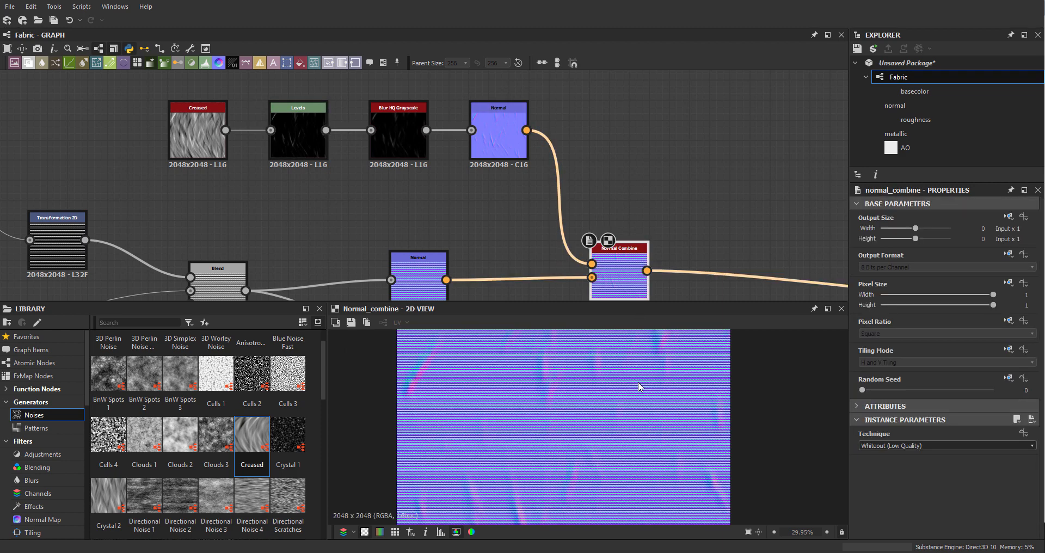
pyautogui.click(880, 445)
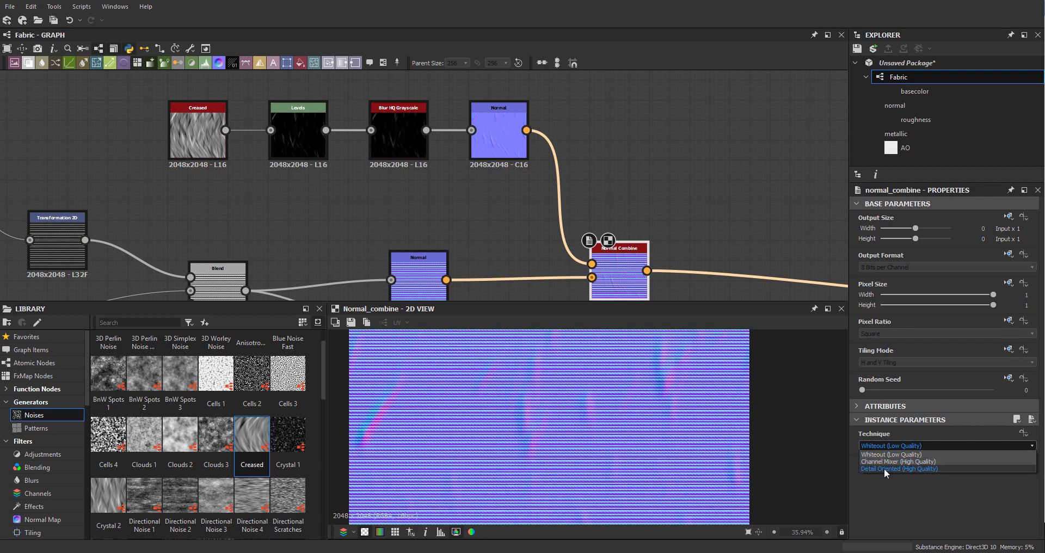
pyautogui.click(884, 468)
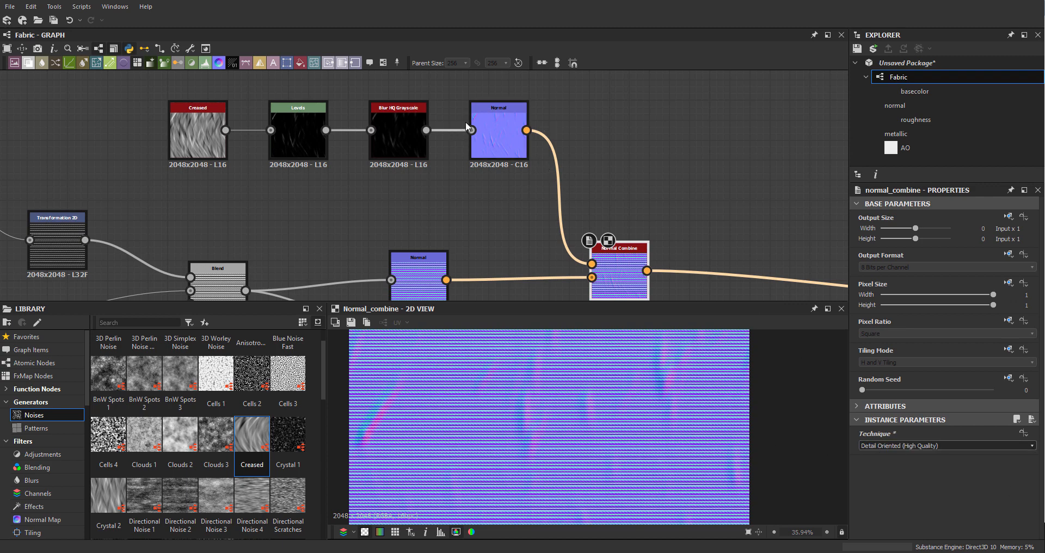
# - Try an Intensity of 3 on the crease Normal node and display the Normal Combine result
pyautogui.doubleClick(497, 117)
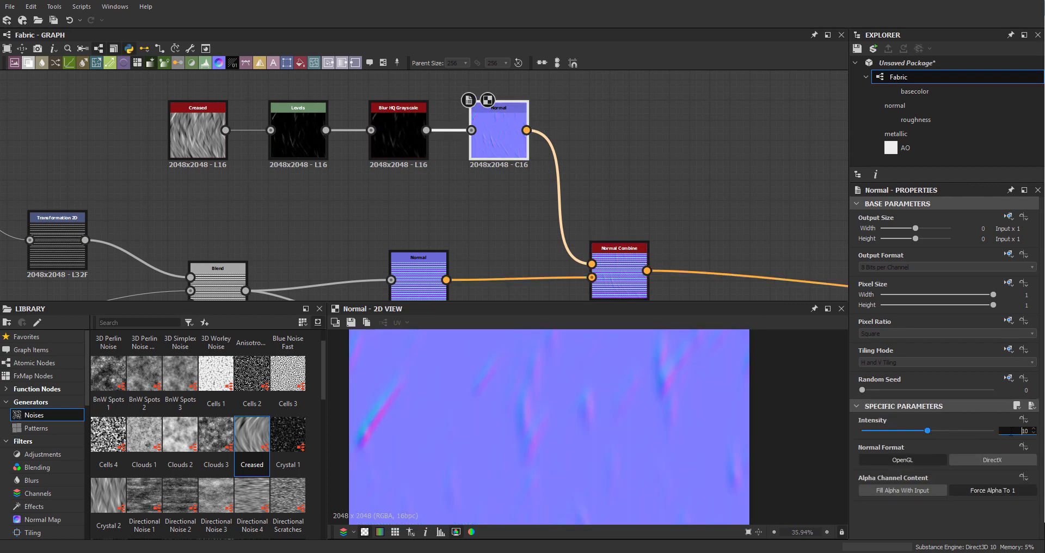
pyautogui.click(1024, 430)
pyautogui.write('3')
pyautogui.press('Return')
pyautogui.doubleClick(609, 250)
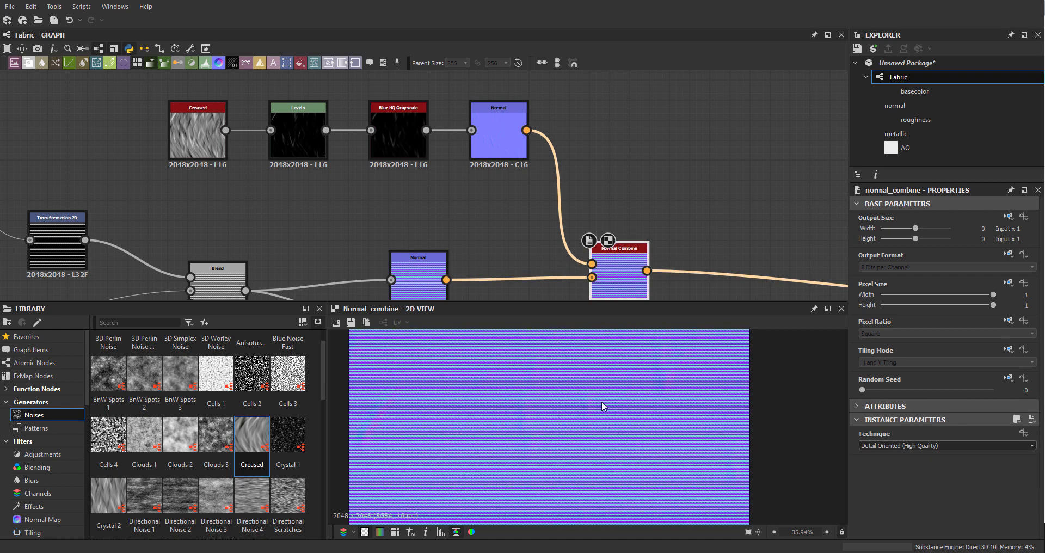
# - Set the crease Normal node's Intensity to 5 while the Normal Combine result is displayed
pyautogui.click(492, 144)
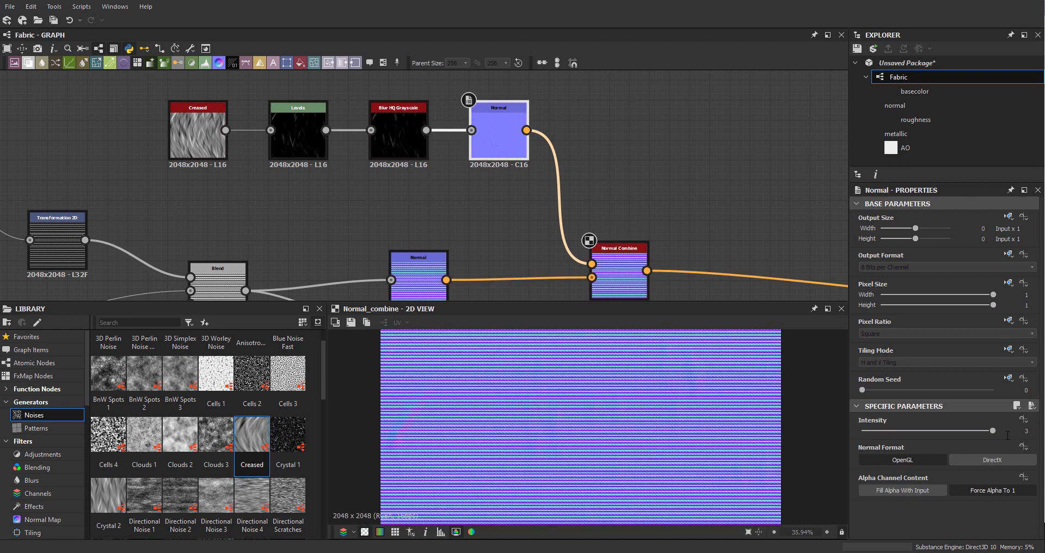
pyautogui.click(1008, 433)
pyautogui.press('Return')
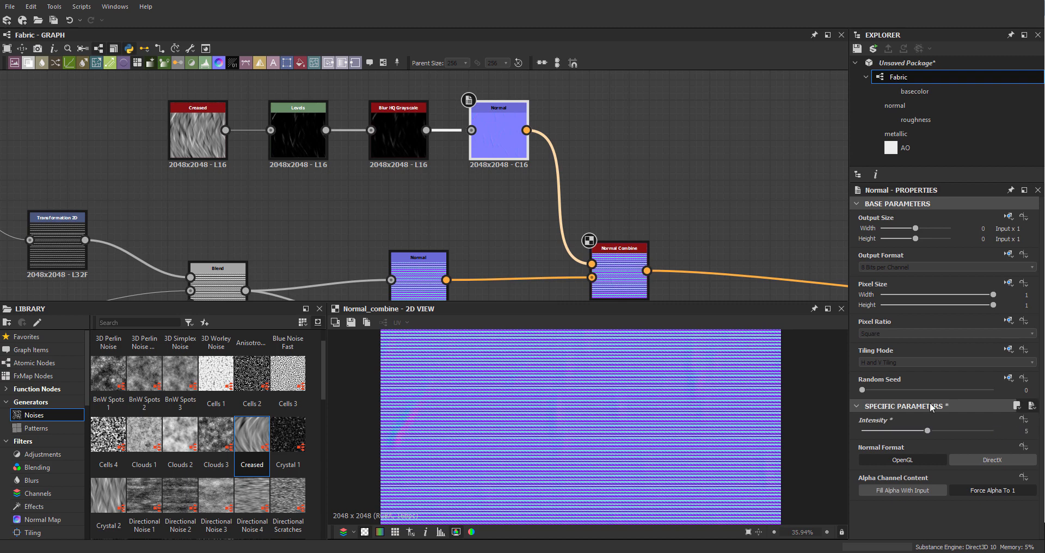
pyautogui.moveTo(712, 402); pyautogui.dragTo(630, 393, button='middle')
# - Move all the processing nodes together away from the output nodes to widen the gap before the outputs
pyautogui.moveTo(553, 190); pyautogui.dragTo(369, 161, button='middle')
pyautogui.scroll(-5, 589, 177)
pyautogui.moveTo(607, 188); pyautogui.dragTo(589, 200, button='middle')
pyautogui.moveTo(670, 205); pyautogui.dragTo(626, 209, button='middle')
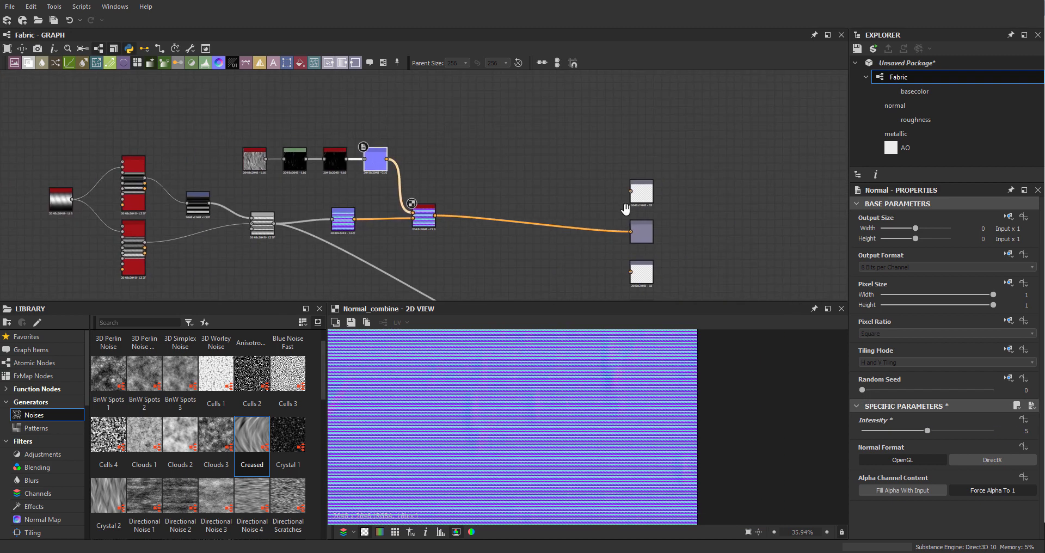
pyautogui.moveTo(520, 208); pyautogui.dragTo(730, 201, button='middle')
pyautogui.scroll(-1, 730, 201)
pyautogui.moveTo(220, 114); pyautogui.dragTo(712, 306)
pyautogui.moveTo(665, 207); pyautogui.dragTo(563, 233)
pyautogui.moveTo(735, 165); pyautogui.dragTo(636, 153, button='middle')
pyautogui.scroll(2, 636, 153)
# - Collapse the Fabric graph in the package, start saving the package, and browse to the ProjectFiles/Textures/Materials folder
pyautogui.click(866, 76)
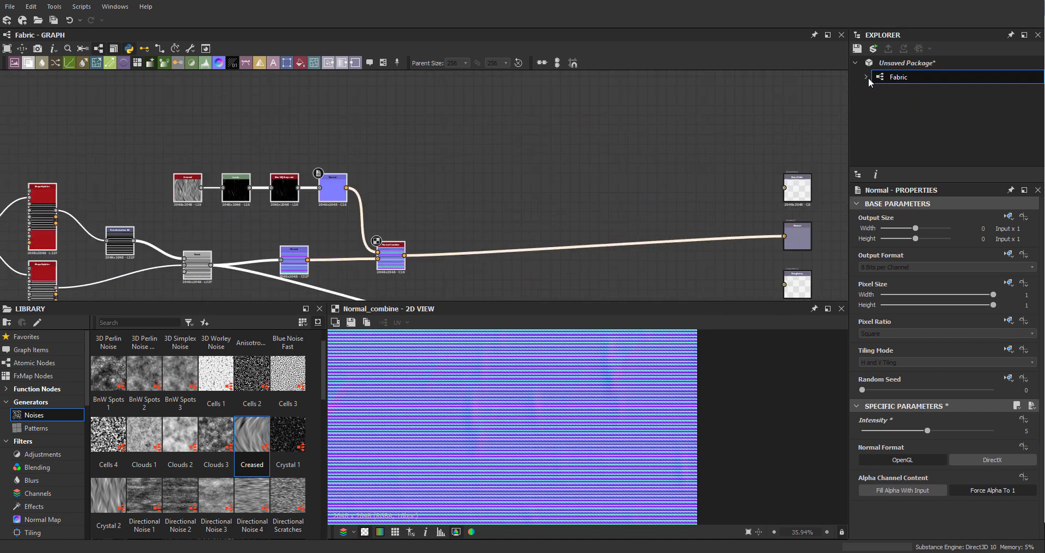
pyautogui.click(902, 63)
pyautogui.rightClick(903, 63)
pyautogui.click(932, 125)
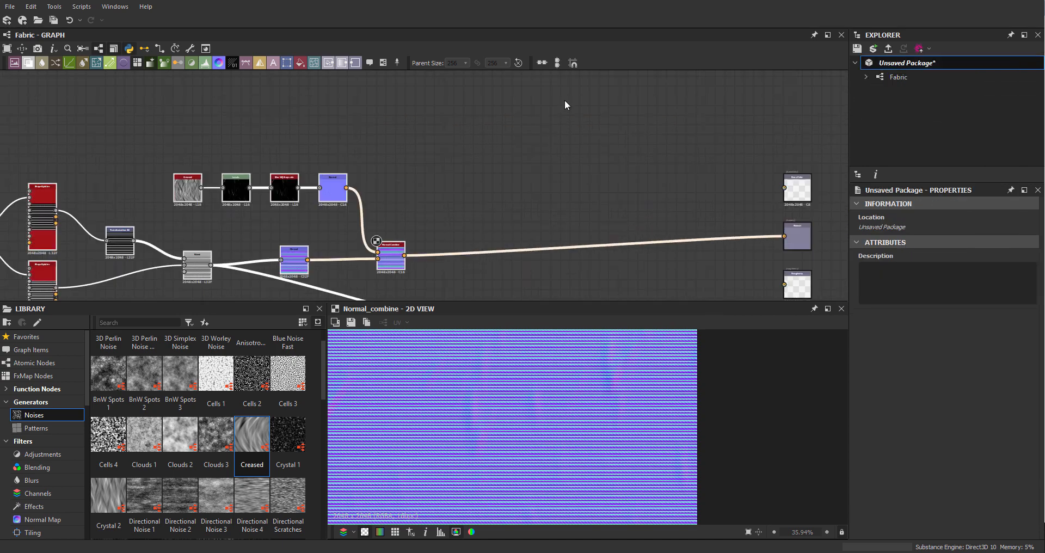
pyautogui.click(357, 107)
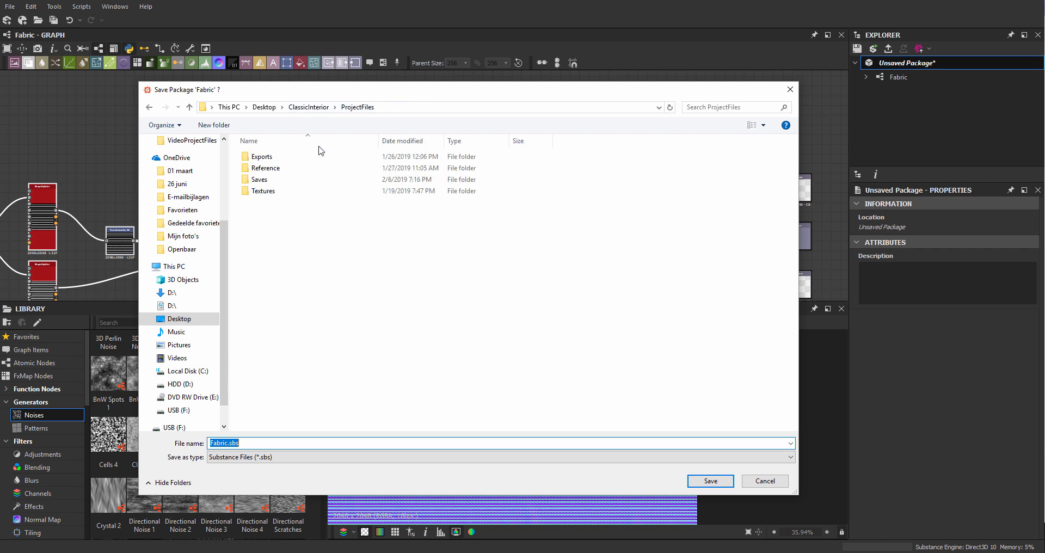
pyautogui.click(268, 191)
pyautogui.doubleClick(269, 191)
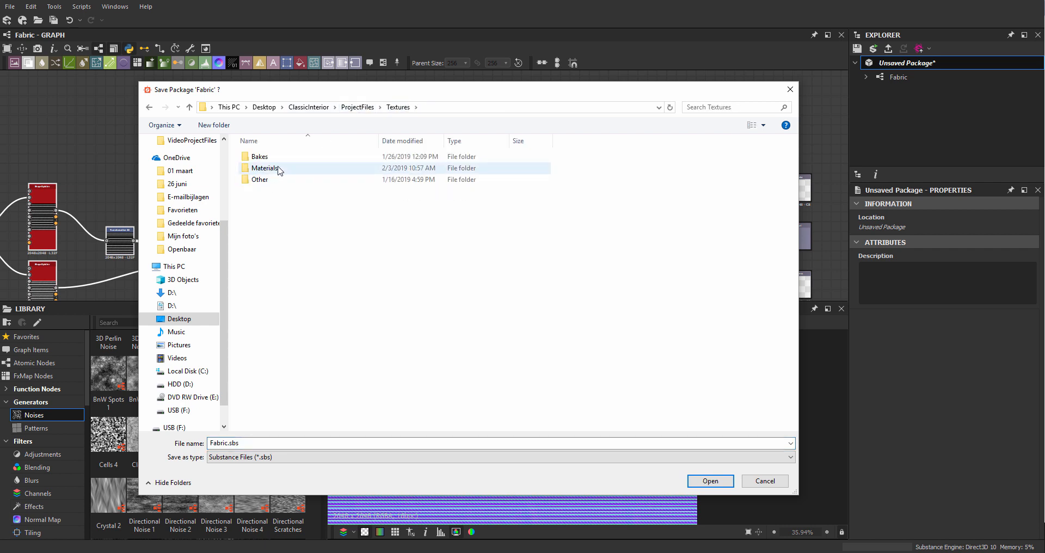
pyautogui.doubleClick(278, 171)
# - Create a folder named Fabric inside Materials and save the package in it as Fabric.sbs
pyautogui.click(227, 127)
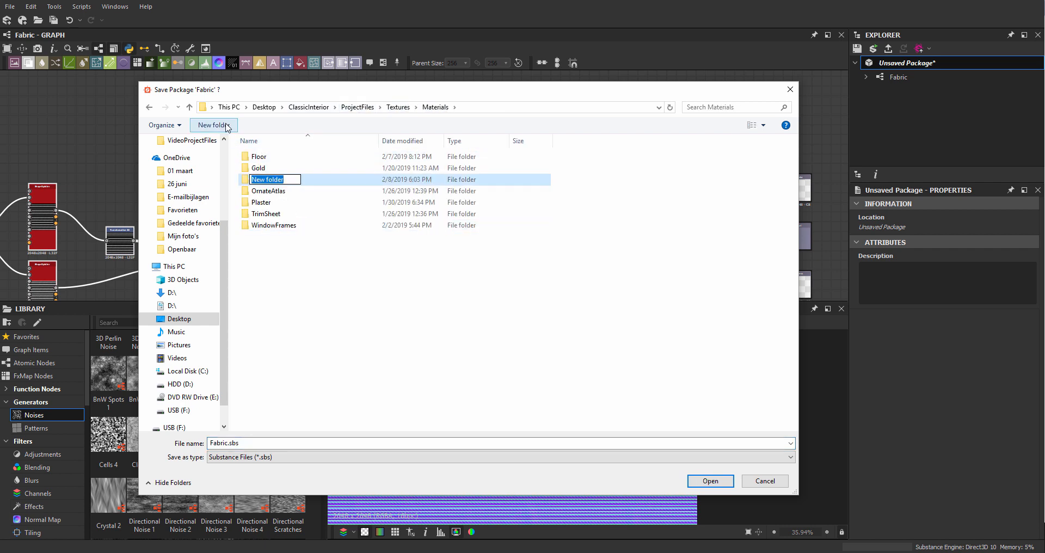
pyautogui.write('Fabric')
pyautogui.press('Return')
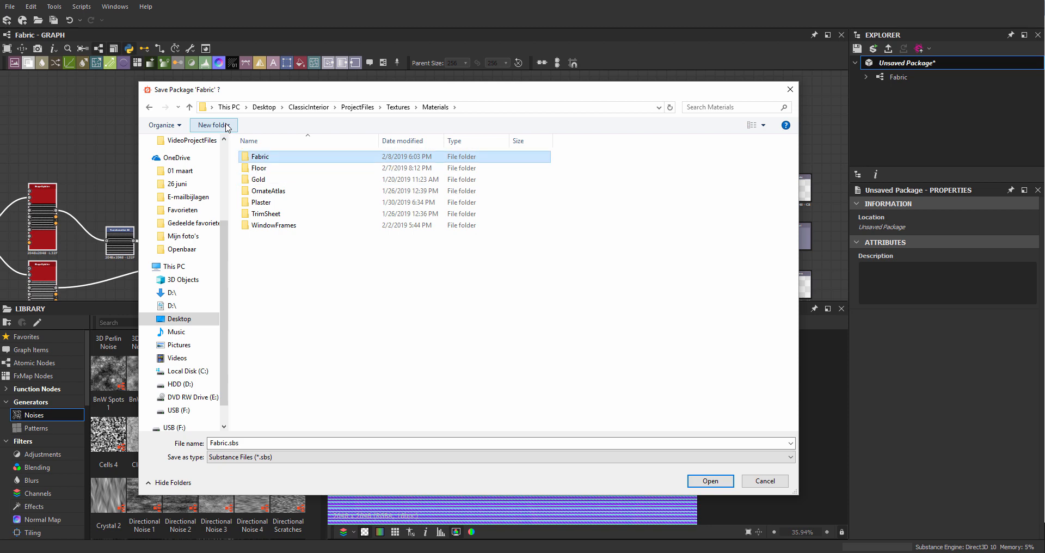
pyautogui.press('Return')
pyautogui.click(711, 481)
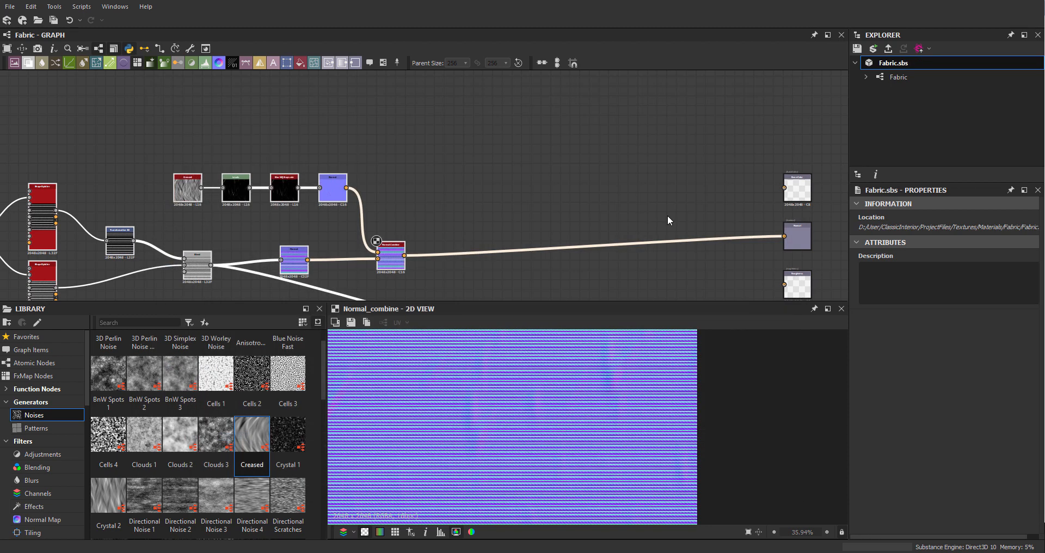
# - Add a Grunge Map 001 noise node in the empty area above the Normal Combine connection
pyautogui.moveTo(484, 206); pyautogui.dragTo(436, 217, button='middle')
pyautogui.click(475, 185)
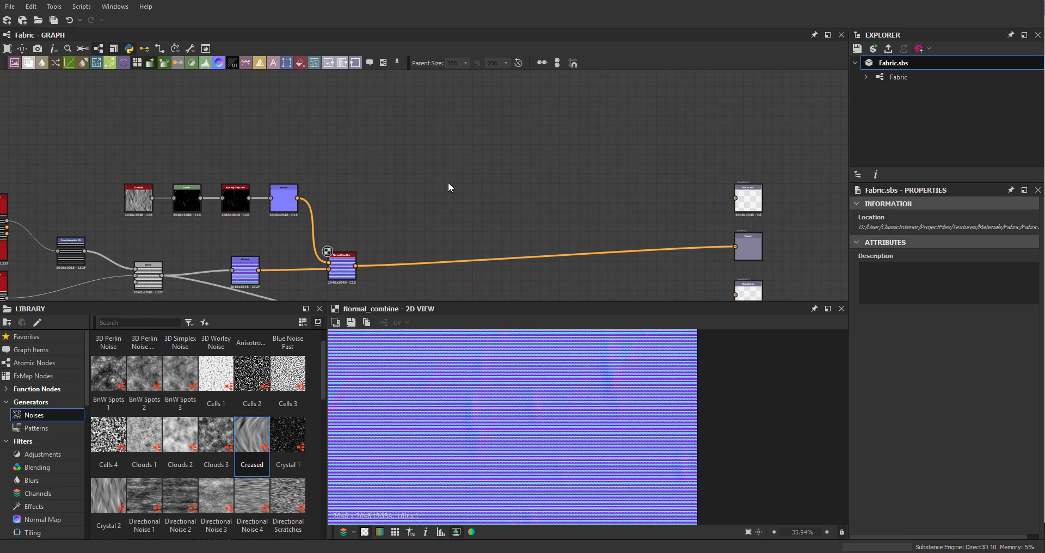
pyautogui.moveTo(325, 380); pyautogui.dragTo(321, 475)
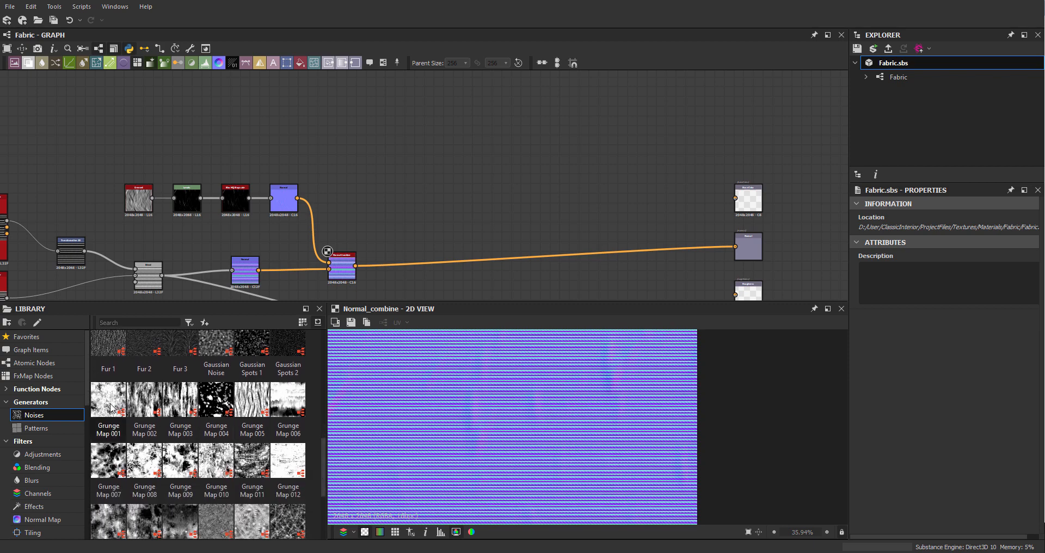
pyautogui.moveTo(110, 407); pyautogui.dragTo(439, 141)
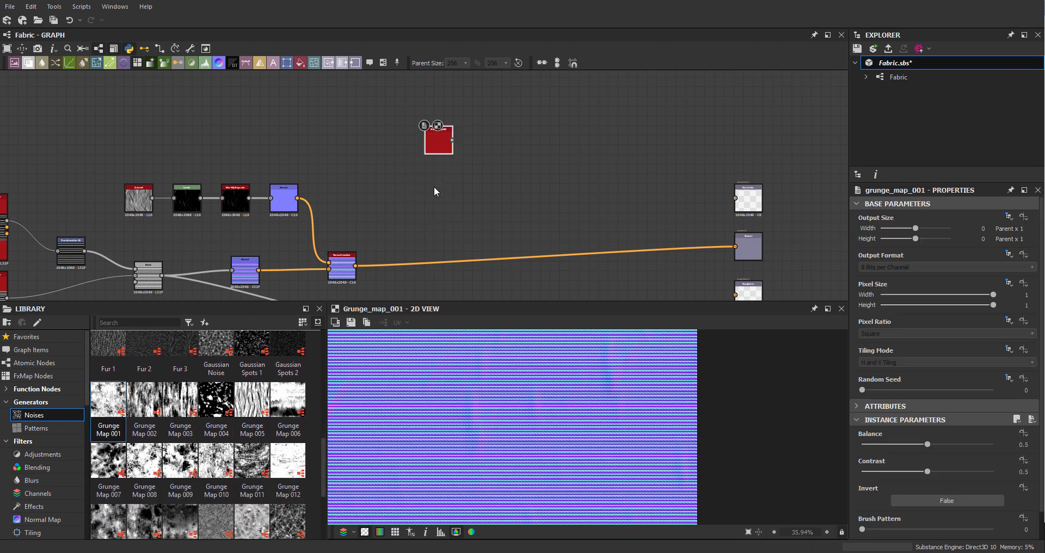
# - Set the Grunge Map 001 node's Contrast to 0 and Balance to 0.45
pyautogui.moveTo(928, 472); pyautogui.dragTo(862, 472)
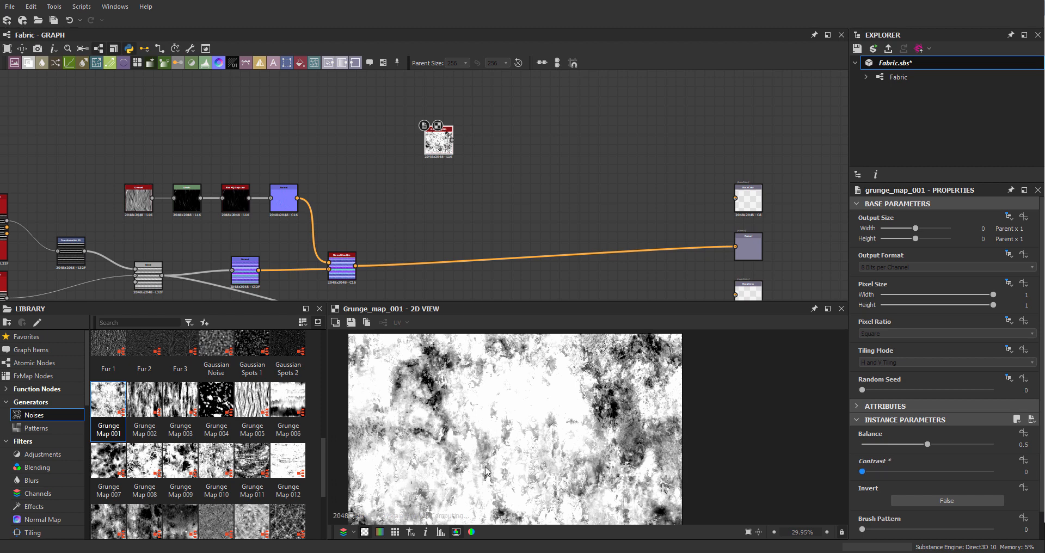
pyautogui.moveTo(567, 412); pyautogui.dragTo(612, 396, button='middle')
pyautogui.moveTo(928, 444); pyautogui.dragTo(924, 452)
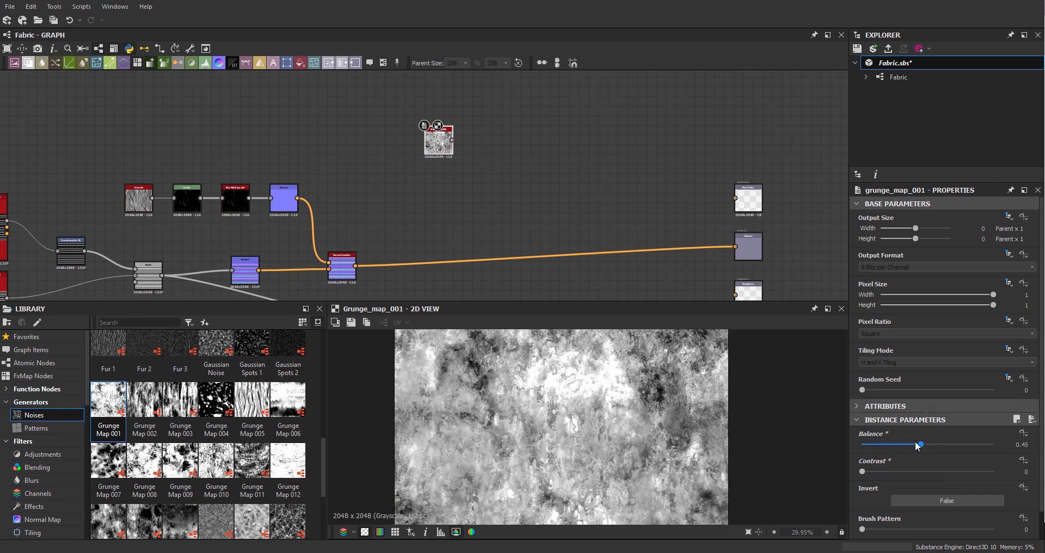
# - Reposition the Grunge Map 001 node, add a Blend node above and beyond it, and connect the grunge output to the Blend's Opacity input
pyautogui.moveTo(433, 147); pyautogui.dragTo(400, 167)
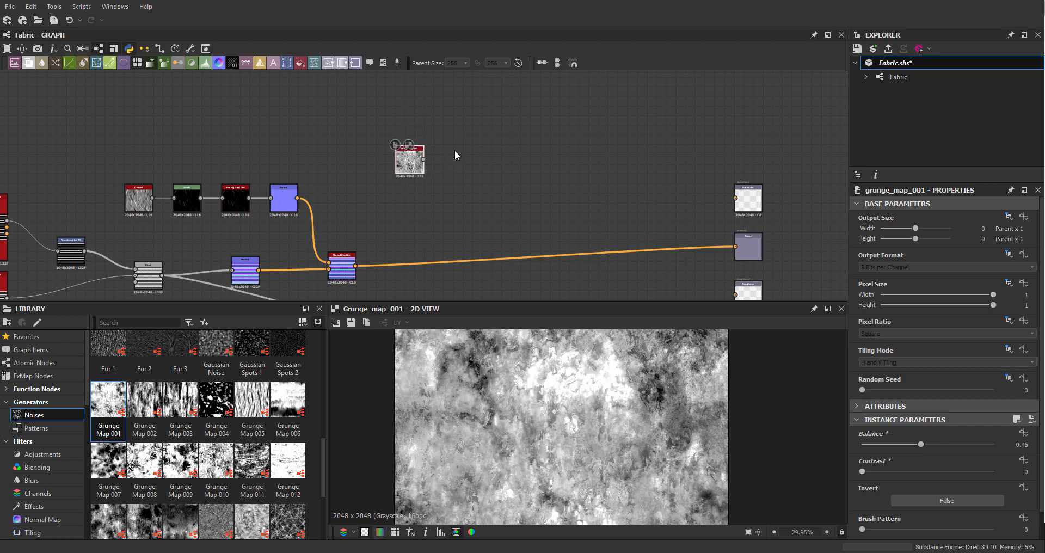
pyautogui.press('space')
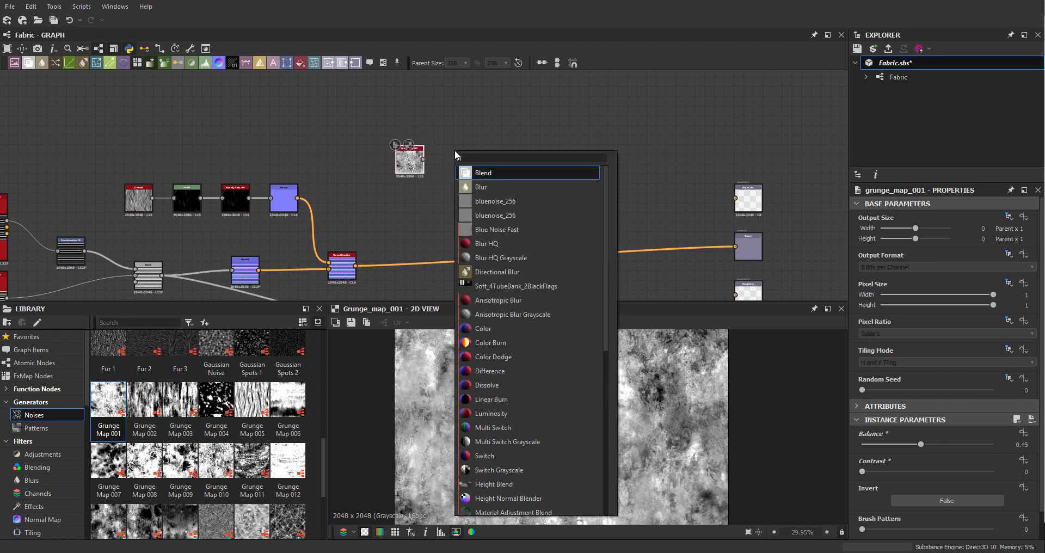
pyautogui.moveTo(407, 161); pyautogui.dragTo(398, 209)
pyautogui.press('space')
pyautogui.write('b')
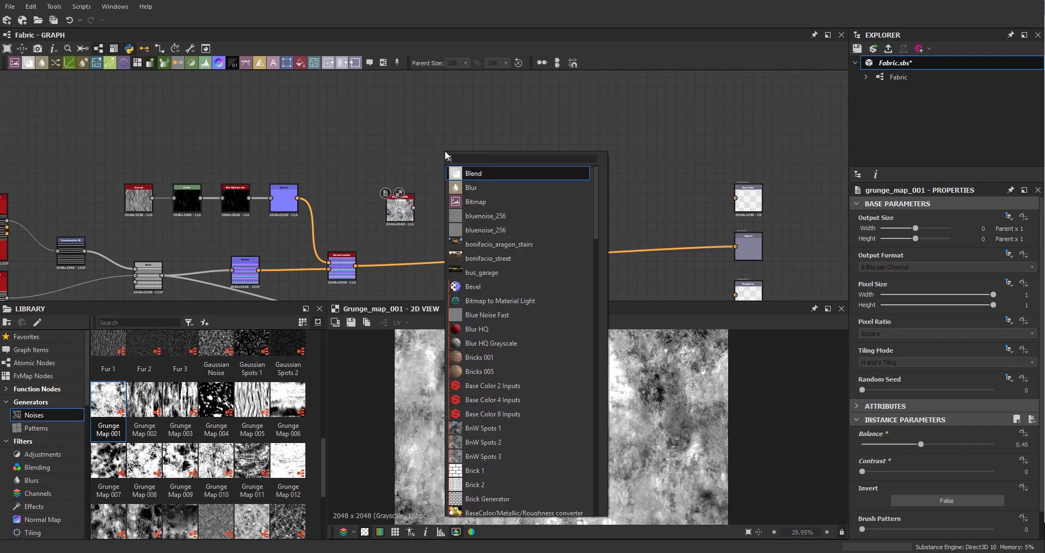
pyautogui.write('lend')
pyautogui.press('Return')
pyautogui.moveTo(458, 150); pyautogui.dragTo(504, 172, button='middle')
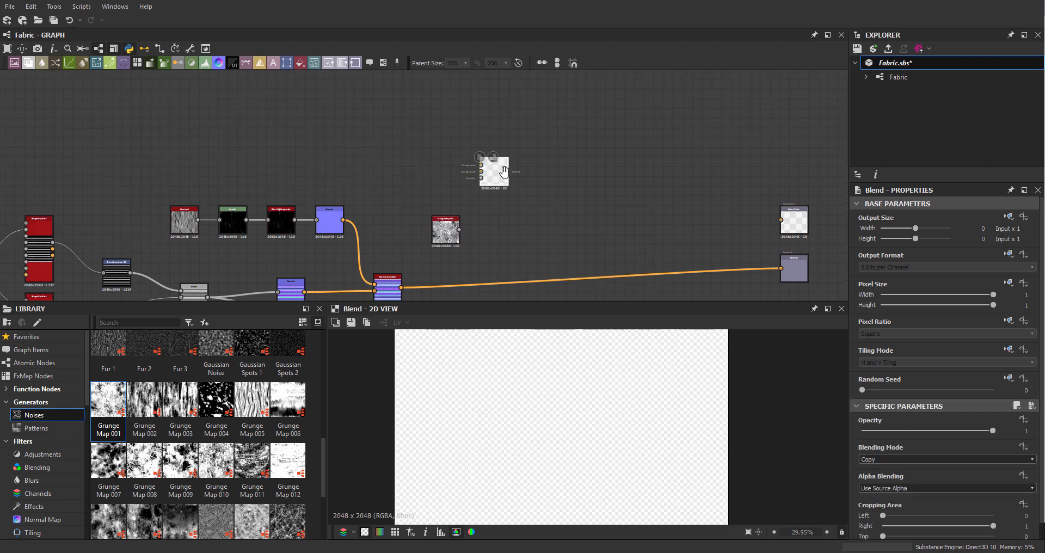
pyautogui.scroll(3, 505, 173)
pyautogui.moveTo(447, 282); pyautogui.dragTo(598, 213)
# - Add a Uniform Color node above the grunge map and duplicate it, stacking the two nodes vertically
pyautogui.press('space')
pyautogui.write('un')
pyautogui.press('Return')
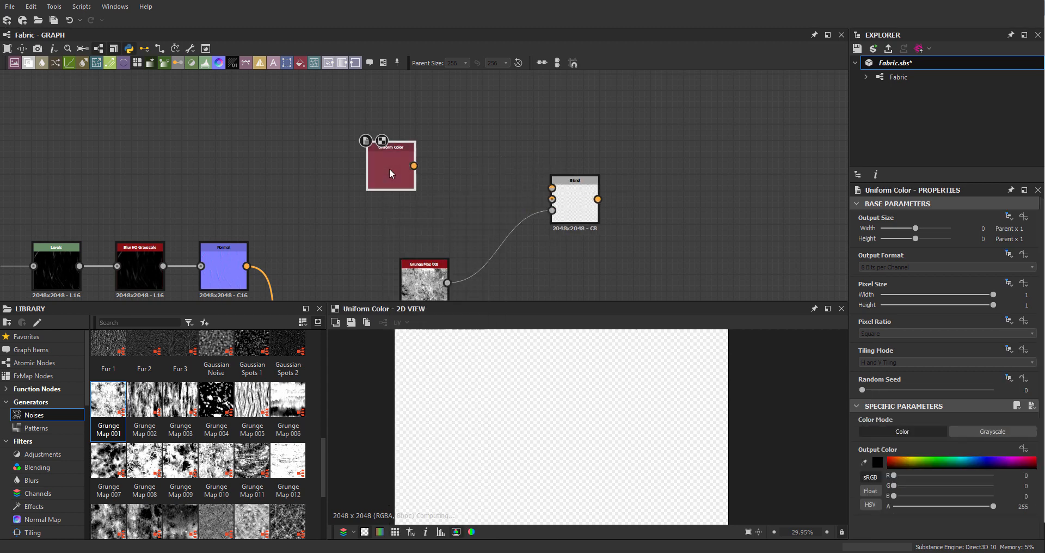
pyautogui.moveTo(387, 166); pyautogui.dragTo(421, 96)
pyautogui.hotkey('ctrl', 'd')
pyautogui.moveTo(420, 174); pyautogui.dragTo(426, 158)
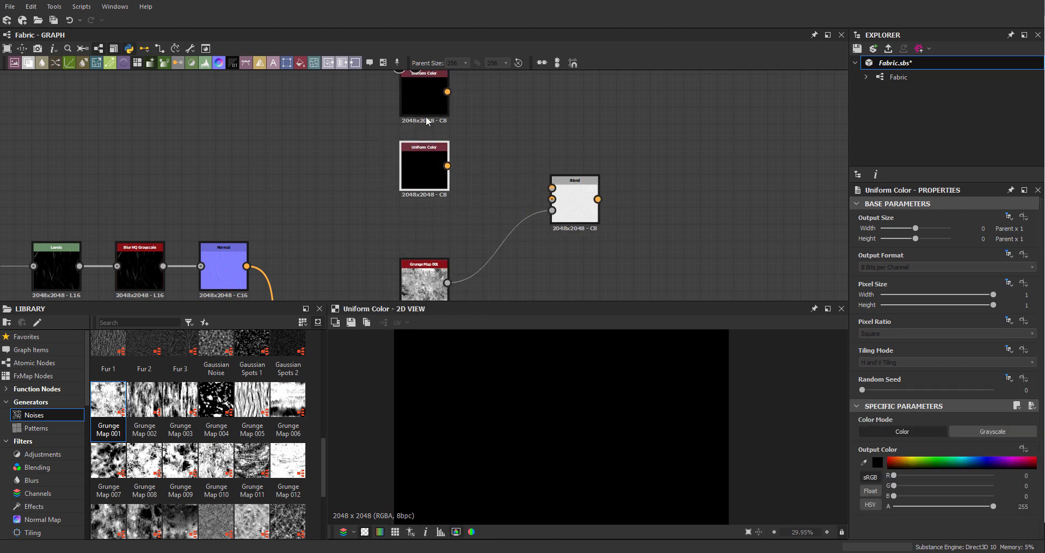
# - Set the upper Uniform Color node's output color to a light grey of RGB 186, 186, 186
pyautogui.click(425, 109)
pyautogui.click(878, 464)
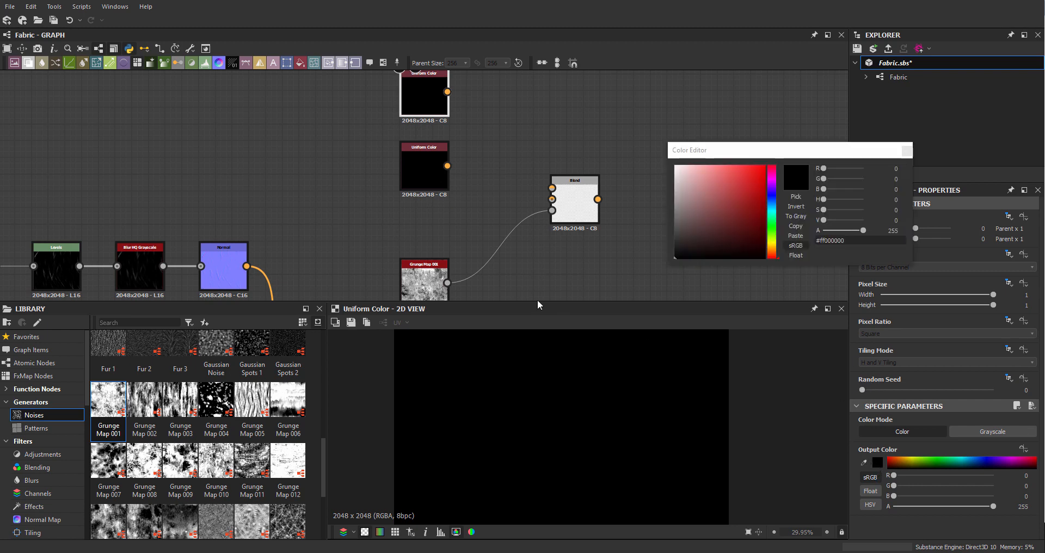
pyautogui.moveTo(676, 193); pyautogui.dragTo(649, 188)
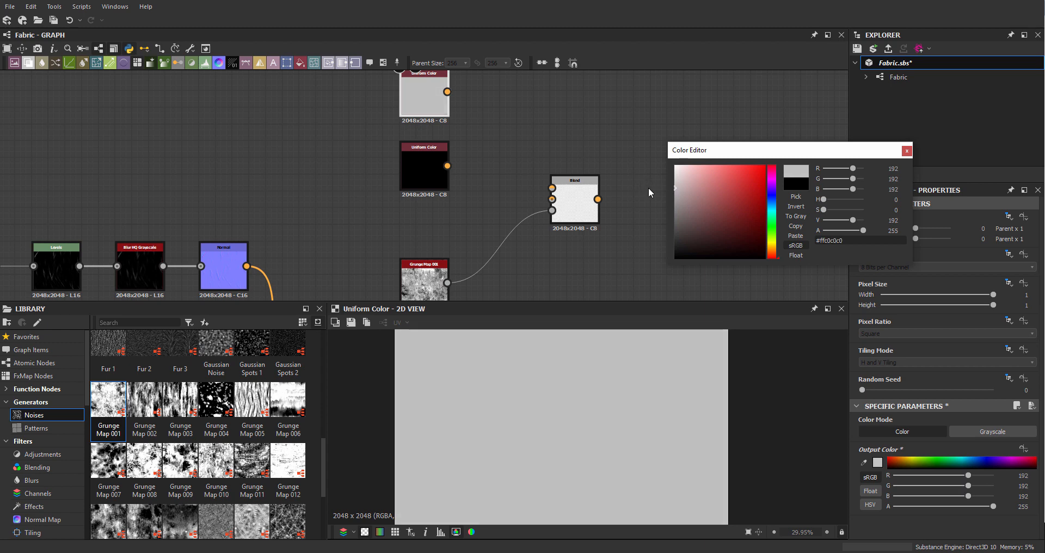
pyautogui.doubleClick(891, 169)
pyautogui.press('Tab')
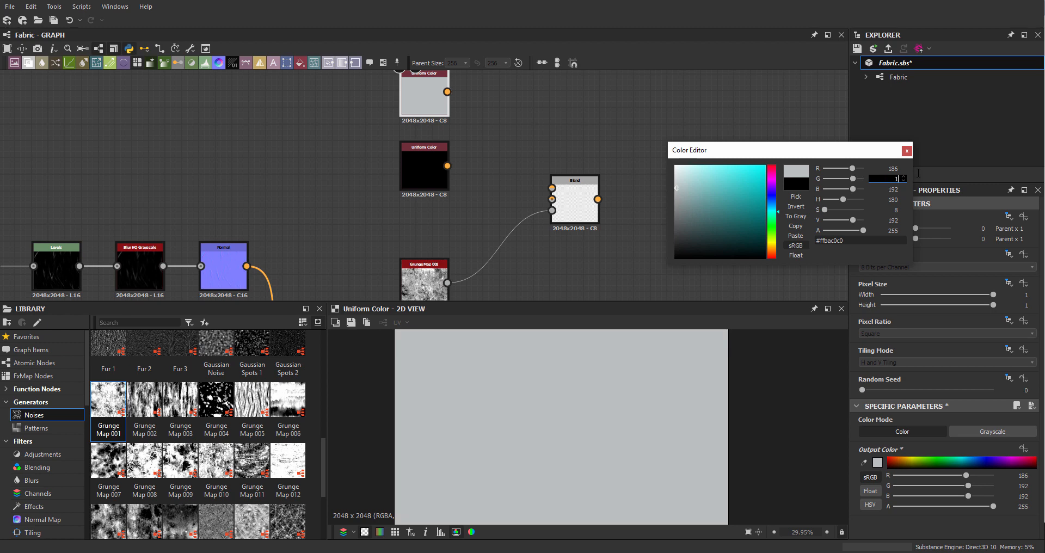
pyautogui.press('Return')
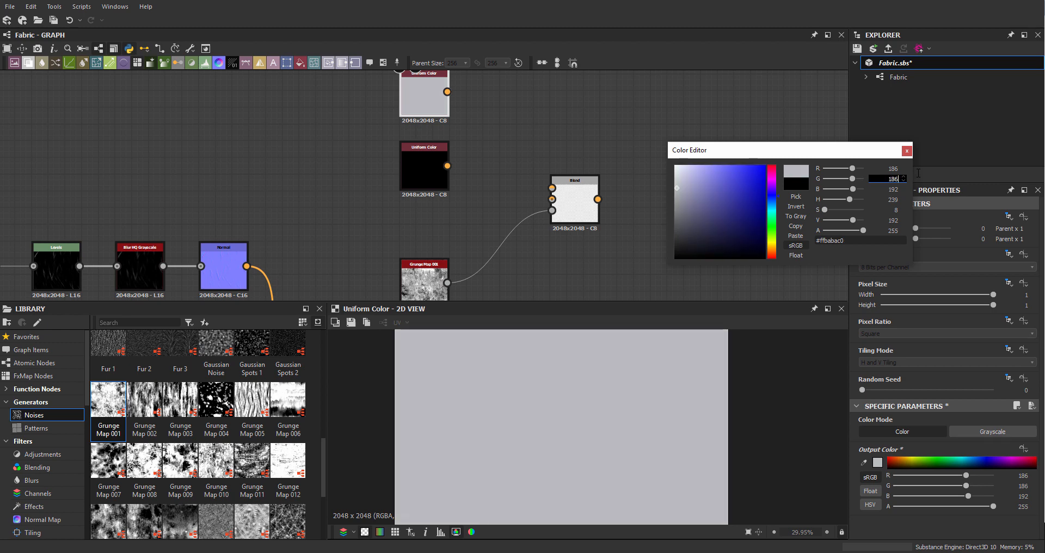
pyautogui.press('Tab')
pyautogui.write('186')
pyautogui.press('Return')
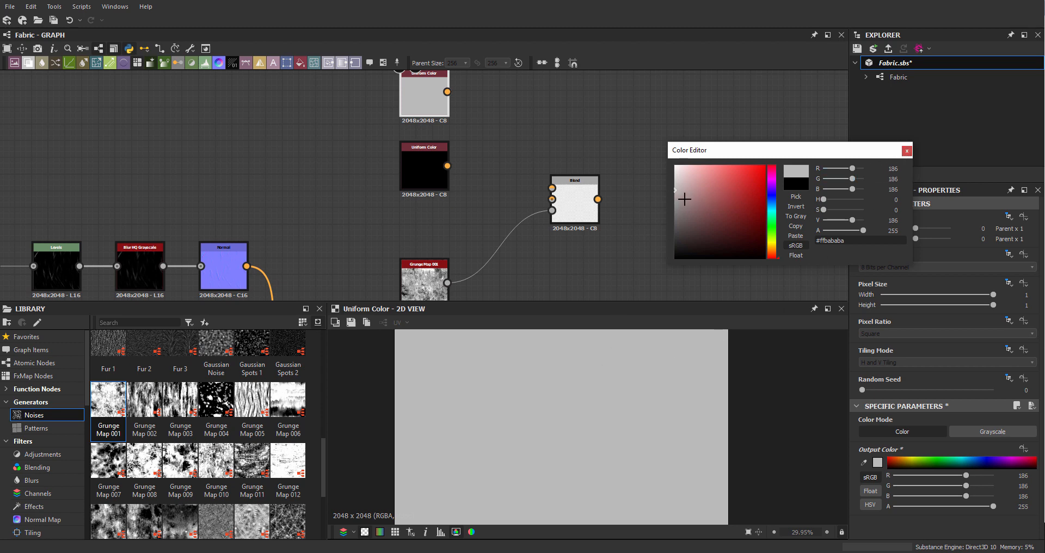
# - Try RGB 144, 144, 144 on the upper Uniform Color node, undo that change, and close the color editor
pyautogui.moveTo(684, 198); pyautogui.dragTo(625, 207)
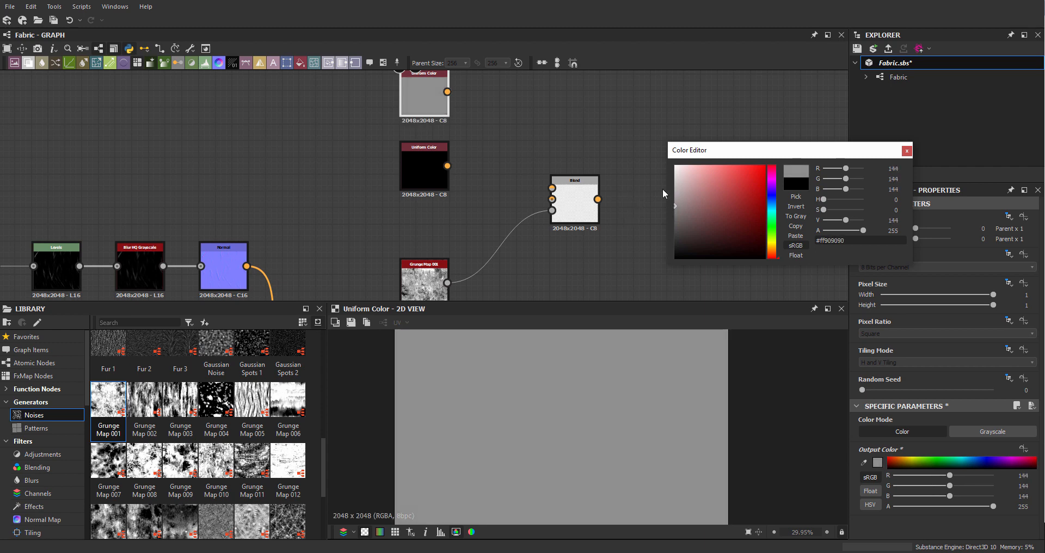
pyautogui.moveTo(616, 139); pyautogui.dragTo(612, 154, button='middle')
pyautogui.hotkey('ctrl', 'z')
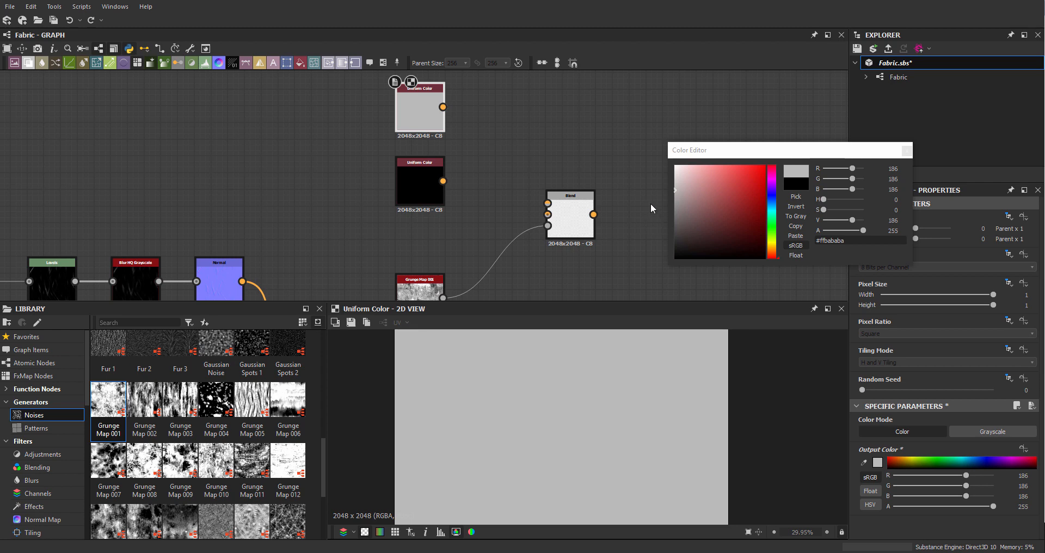
pyautogui.click(906, 150)
# - Delete the lower black Uniform Color node and put a copy of the grey one in its place
pyautogui.click(419, 163)
pyautogui.press('Delete')
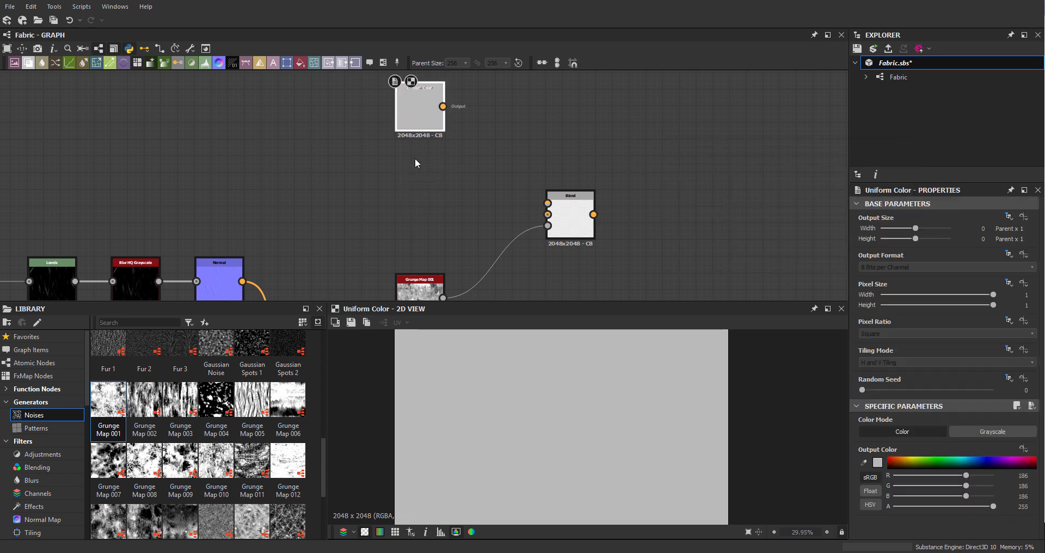
pyautogui.hotkey('ctrl', 'v')
pyautogui.doubleClick(417, 183)
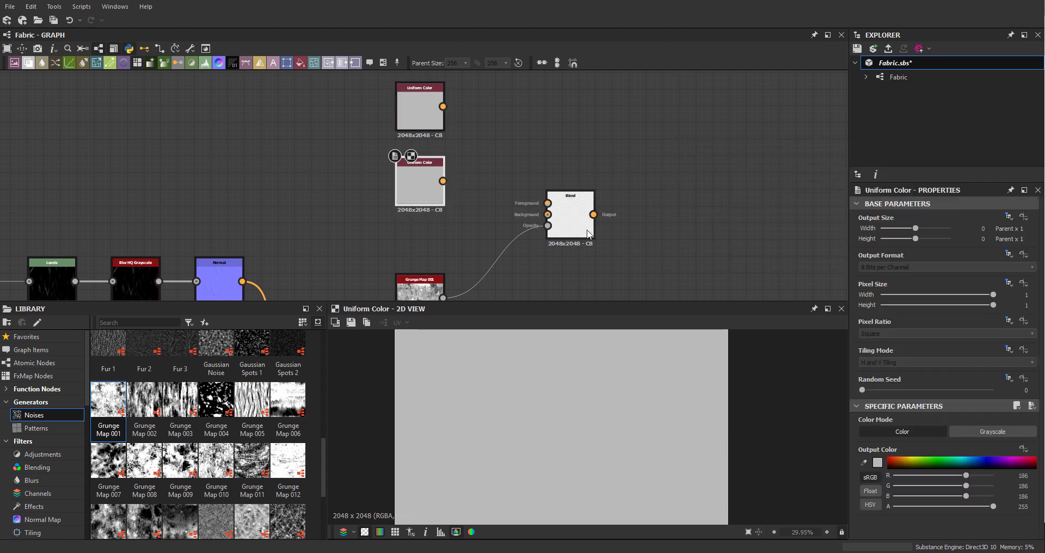
# - Set the lower Uniform Color node to a slightly darker bluish grey of RGB 164, 167, 171
pyautogui.moveTo(482, 173); pyautogui.dragTo(492, 141, button='middle')
pyautogui.doubleClick(581, 186)
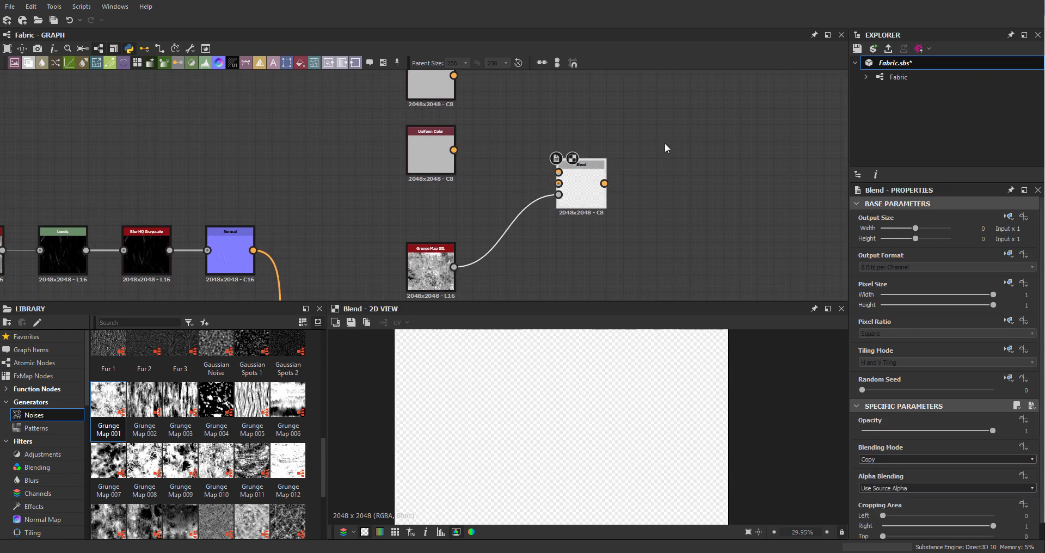
pyautogui.moveTo(622, 131); pyautogui.dragTo(629, 152, button='middle')
pyautogui.doubleClick(427, 166)
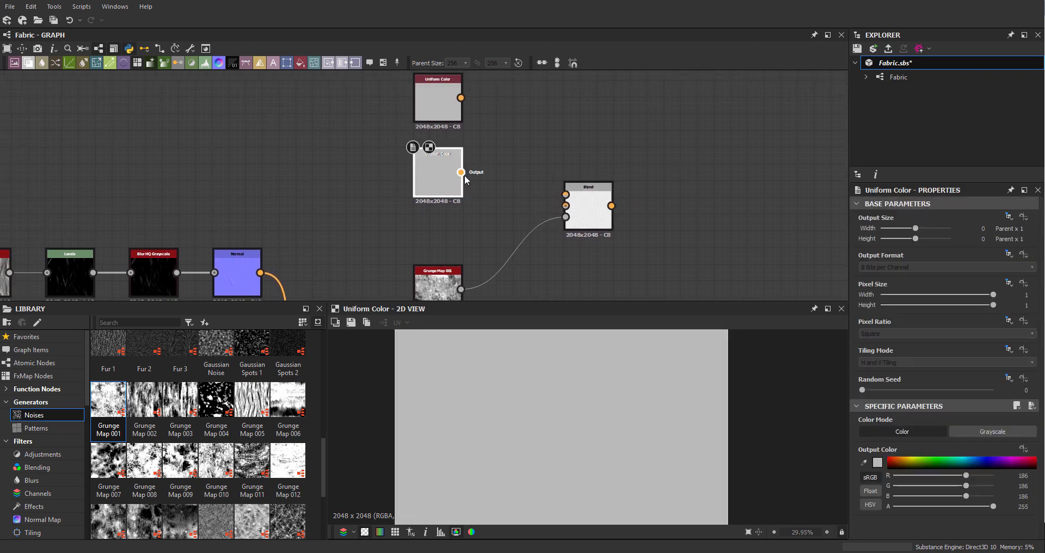
pyautogui.click(877, 463)
pyautogui.click(772, 201)
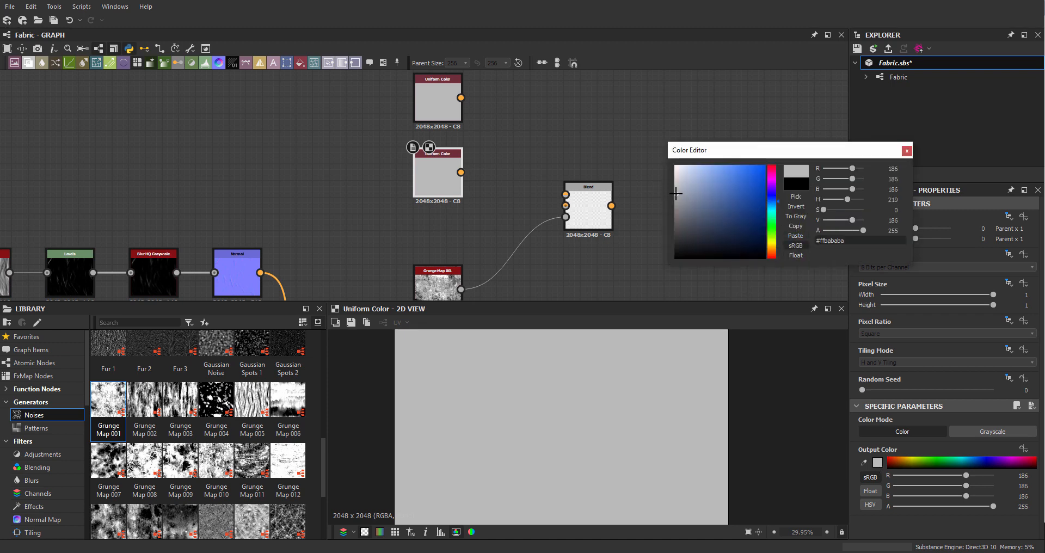
pyautogui.moveTo(676, 193); pyautogui.dragTo(679, 196)
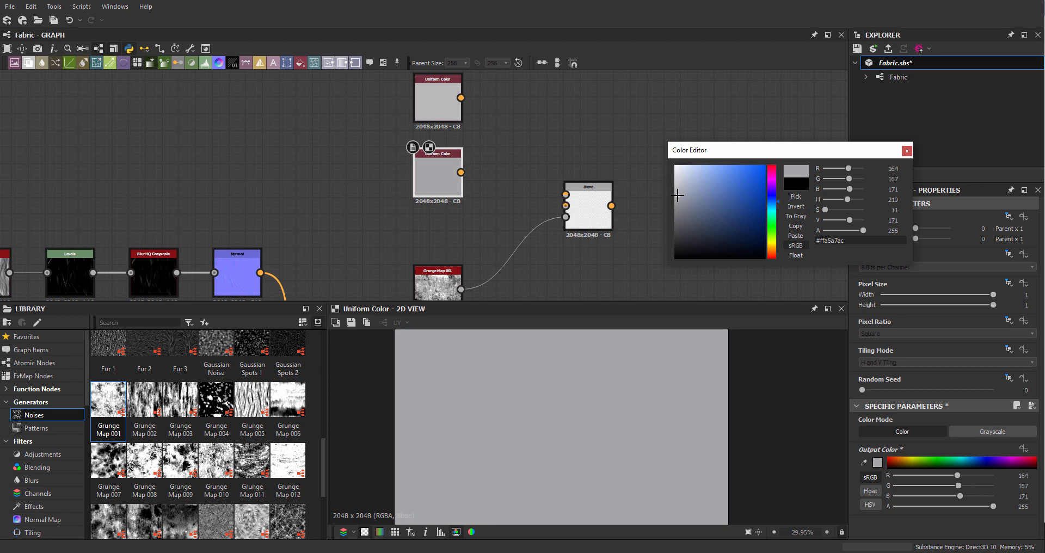
pyautogui.click(907, 151)
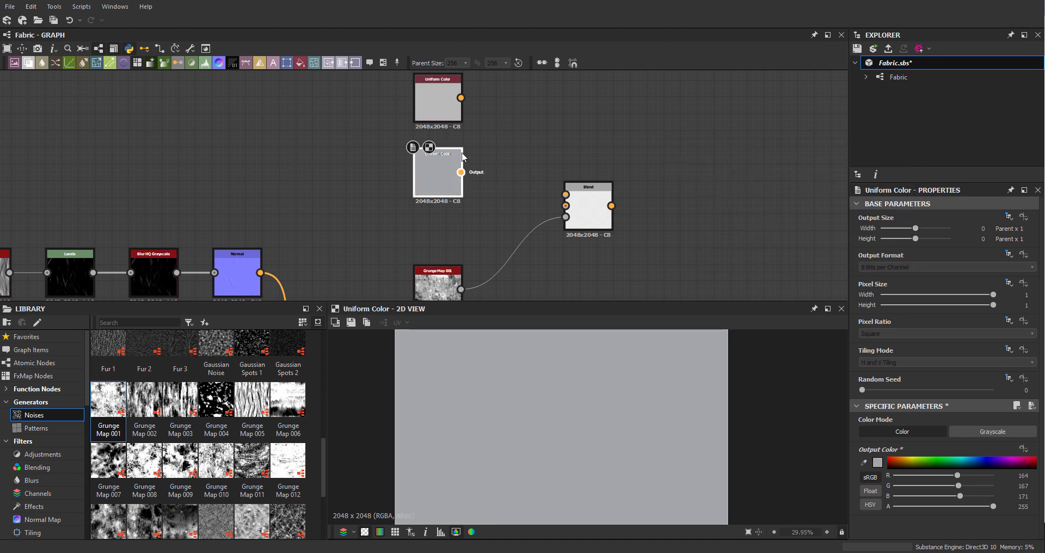
# - Connect the upper Uniform Color to the Blend's Background and the lower one to its Foreground, and inspect the blended result
pyautogui.moveTo(461, 97); pyautogui.dragTo(566, 206)
pyautogui.moveTo(462, 172); pyautogui.dragTo(566, 195)
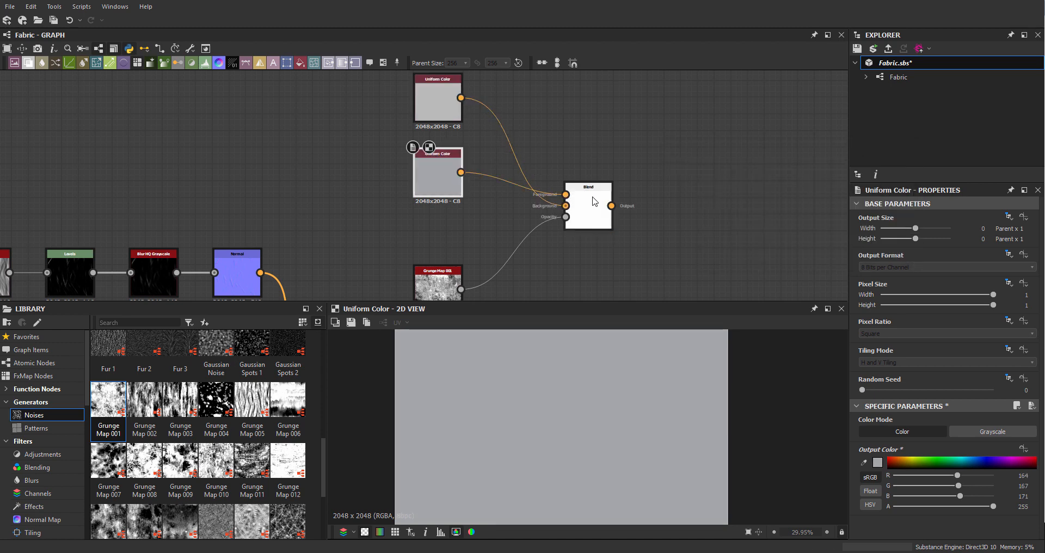
pyautogui.click(588, 212)
pyautogui.scroll(3, 527, 378)
pyautogui.scroll(-1, 533, 376)
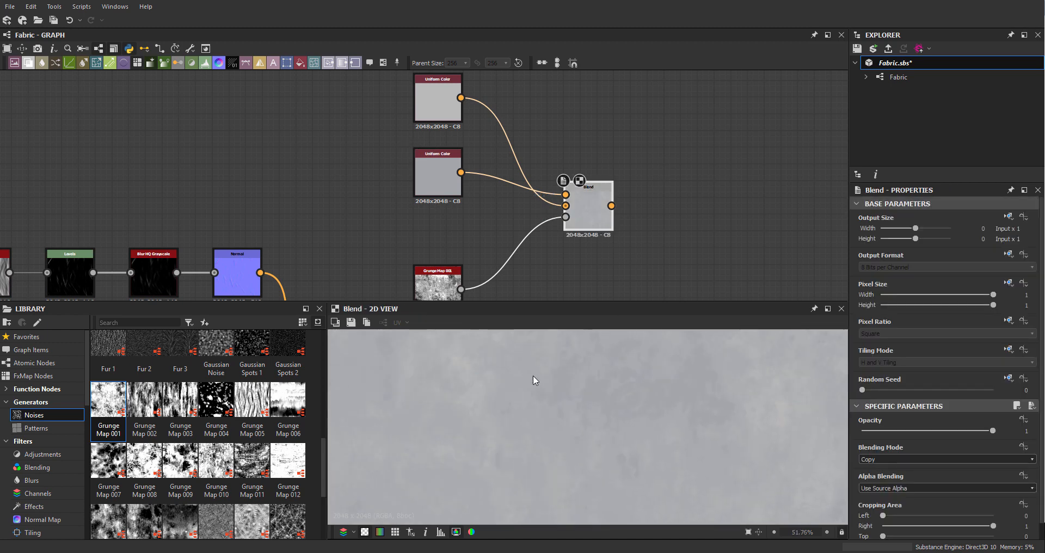
pyautogui.scroll(3, 652, 430)
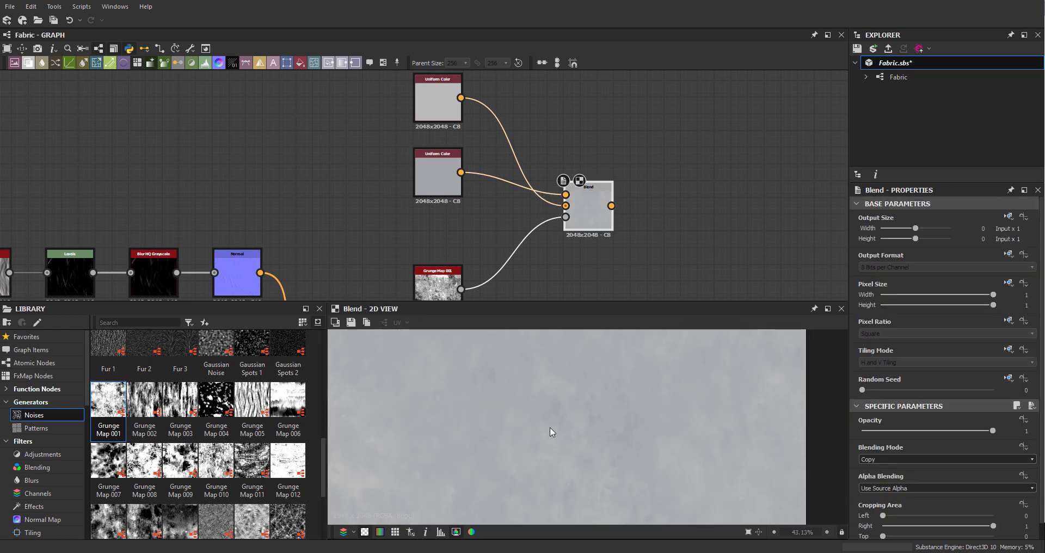
pyautogui.moveTo(650, 401); pyautogui.dragTo(599, 467, button='middle')
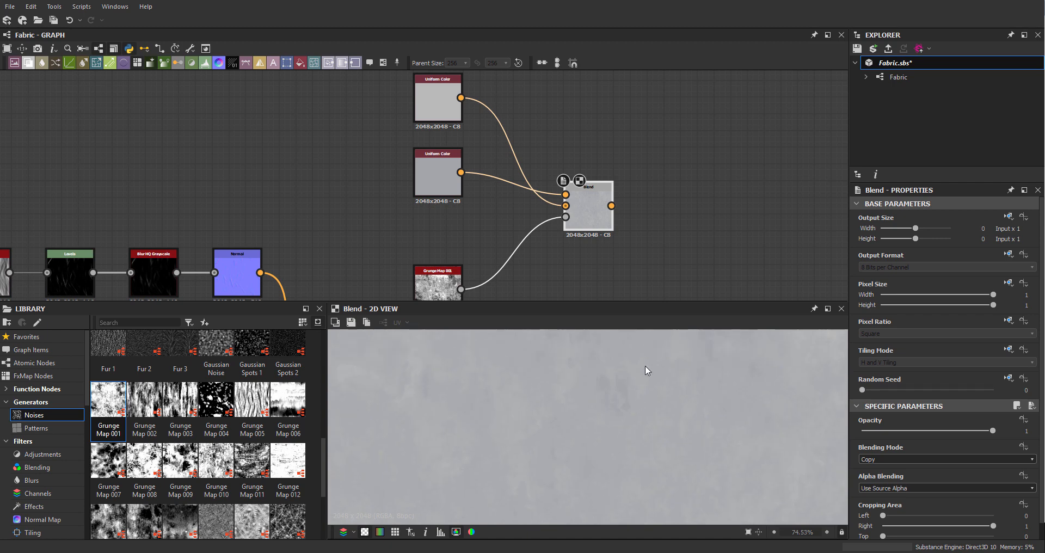
pyautogui.moveTo(645, 365); pyautogui.dragTo(523, 407, button='middle')
# - Add a second Blend node fed by the first Blend and move it well away toward the Base Color output
pyautogui.scroll(-2, 576, 235)
pyautogui.moveTo(669, 253); pyautogui.dragTo(439, 184, button='middle')
pyautogui.moveTo(353, 149); pyautogui.dragTo(353, 159)
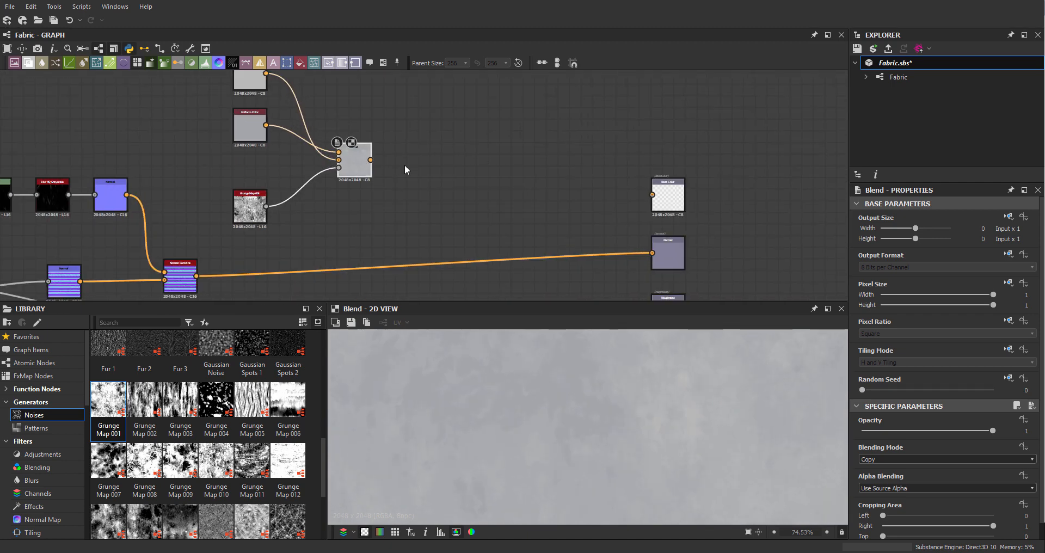
pyautogui.press('space')
pyautogui.write('blend')
pyautogui.press('Return')
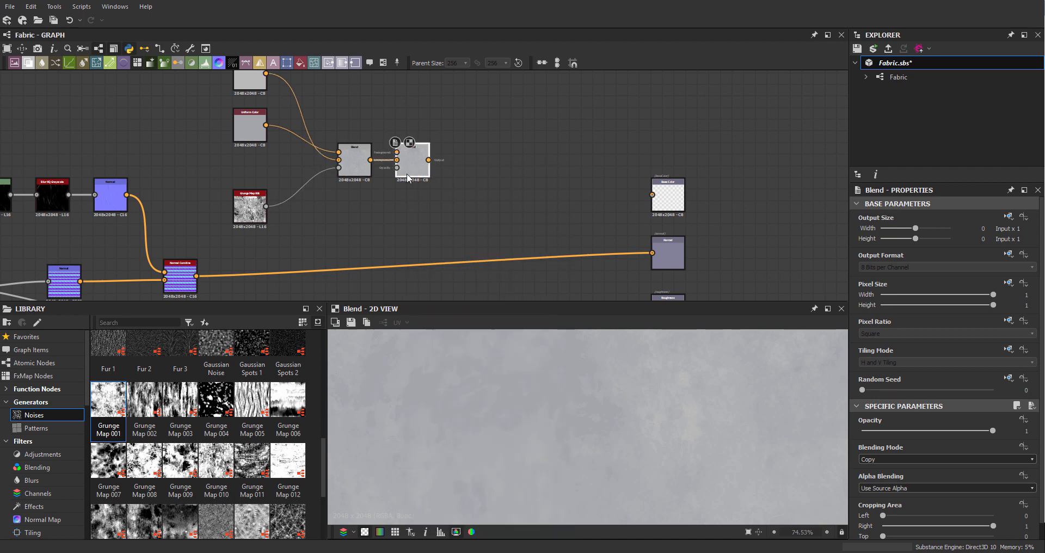
pyautogui.moveTo(408, 178); pyautogui.dragTo(510, 175)
# - Add a Curvature node in the gap above the two Blend nodes
pyautogui.scroll(3, 453, 157)
pyautogui.press('space')
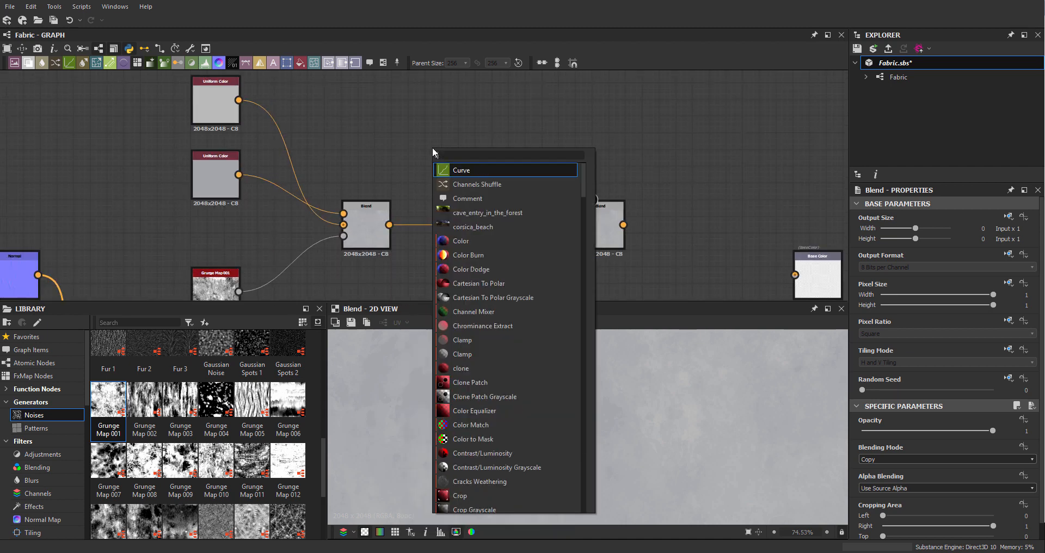
pyautogui.write('curvature')
pyautogui.press('Return')
pyautogui.moveTo(432, 147); pyautogui.dragTo(417, 143)
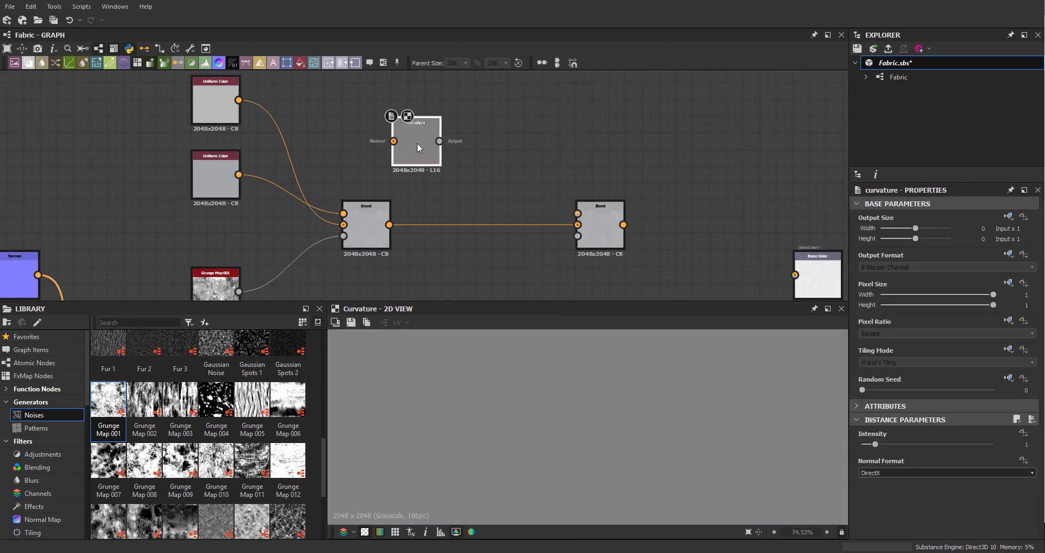
# - Add a Gradient Map after the Curvature node and connect it to the second Blend's Foreground input
pyautogui.press('space')
pyautogui.write('gradient')
pyautogui.press('Return')
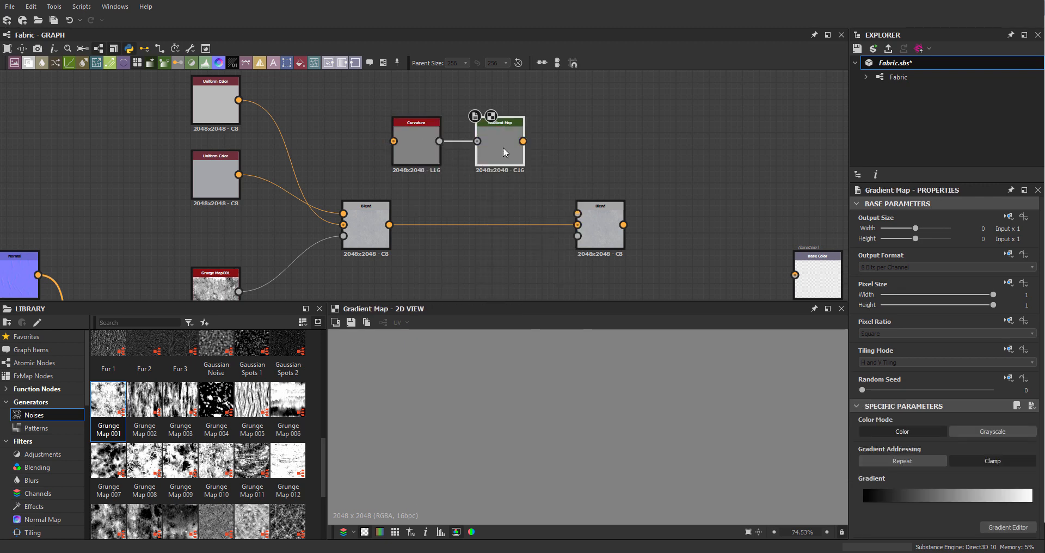
pyautogui.moveTo(522, 141); pyautogui.dragTo(578, 213)
pyautogui.click(602, 229)
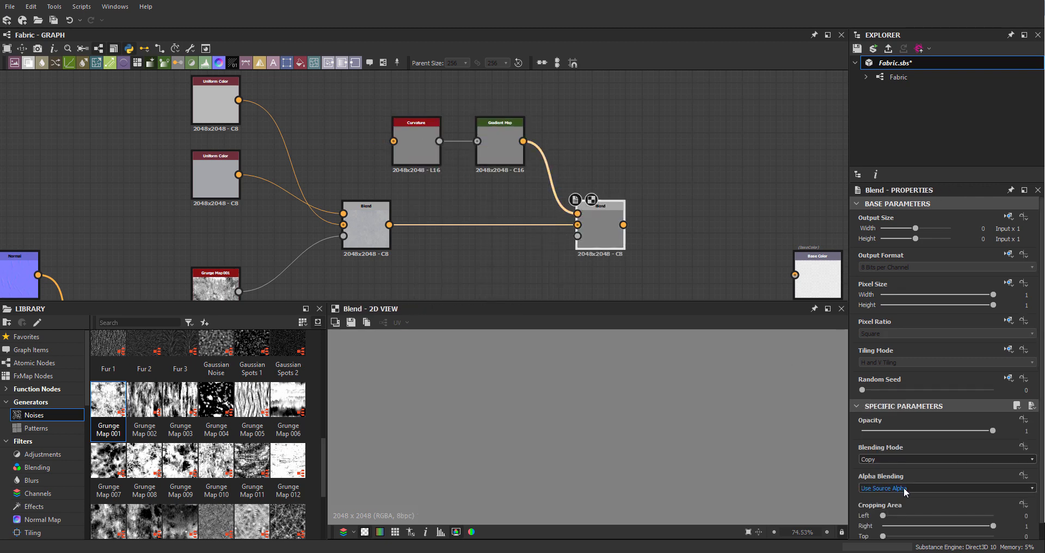
# - Set the second Blend's mode to Add Sub and feed the Normal Combine output into the Curvature node
pyautogui.click(879, 457)
pyautogui.click(878, 498)
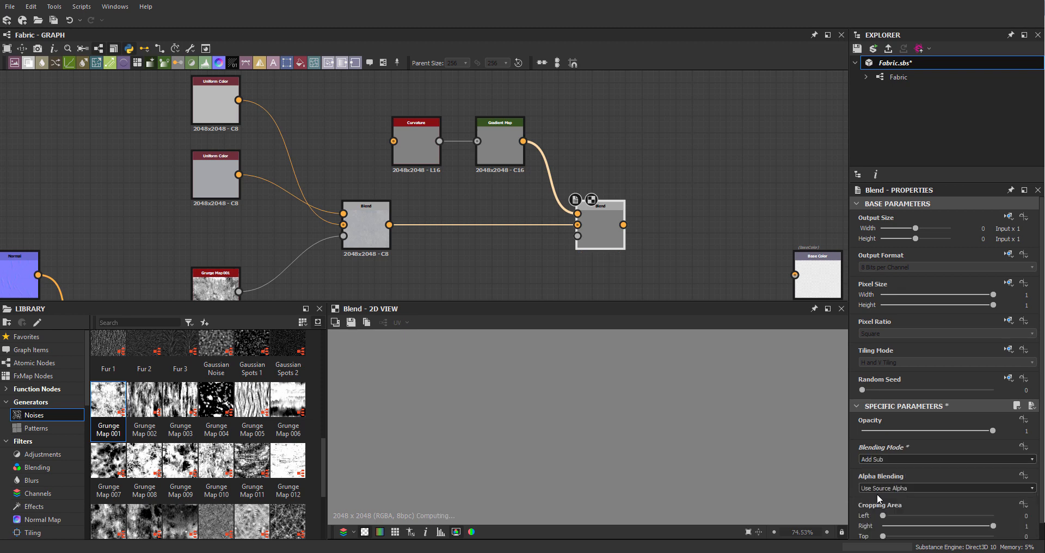
pyautogui.moveTo(579, 202); pyautogui.dragTo(673, 155, button='middle')
pyautogui.scroll(-3, 673, 155)
pyautogui.scroll(1, 420, 269)
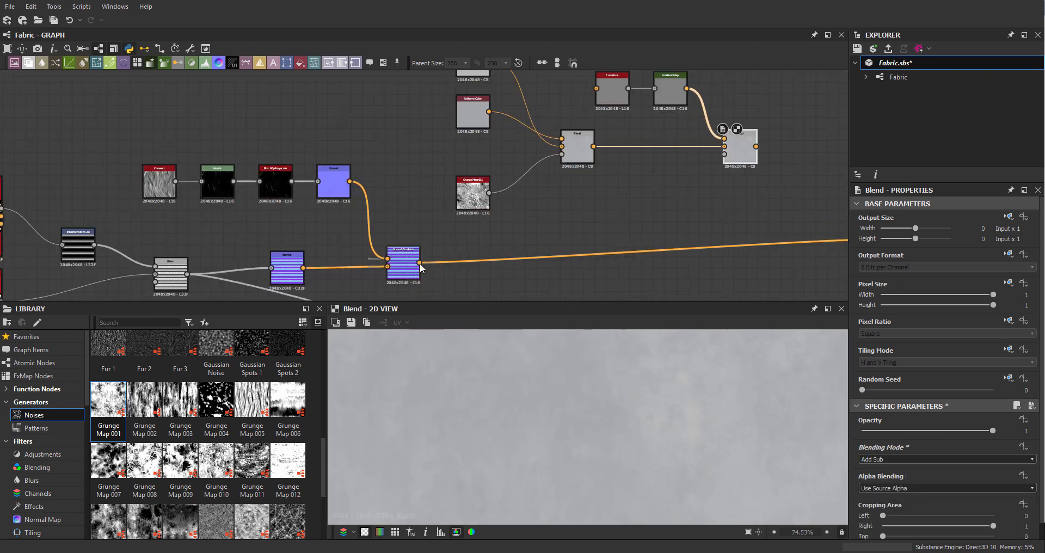
pyautogui.doubleClick(418, 266)
pyautogui.moveTo(420, 263); pyautogui.dragTo(610, 99)
# - Set the Curvature node's normal format to OpenGL
pyautogui.scroll(2, 628, 88)
pyautogui.moveTo(628, 89); pyautogui.dragTo(544, 139, button='middle')
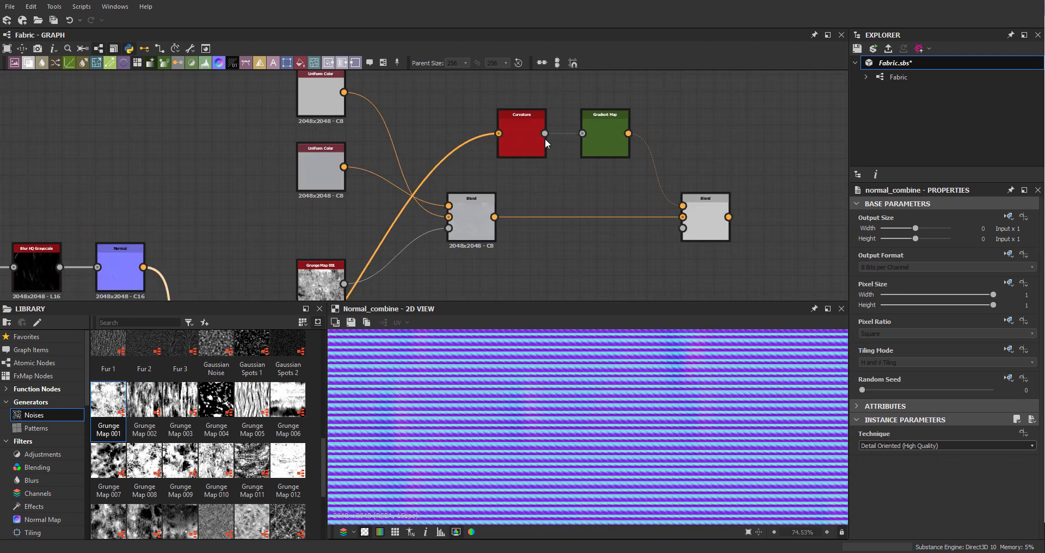
pyautogui.scroll(1, 545, 138)
pyautogui.doubleClick(514, 133)
pyautogui.click(878, 472)
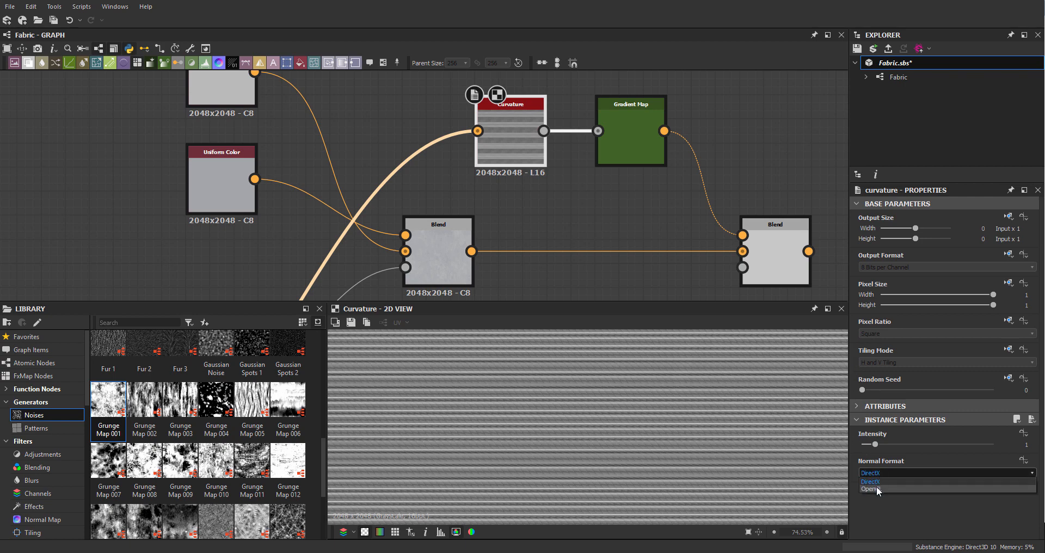
pyautogui.click(874, 489)
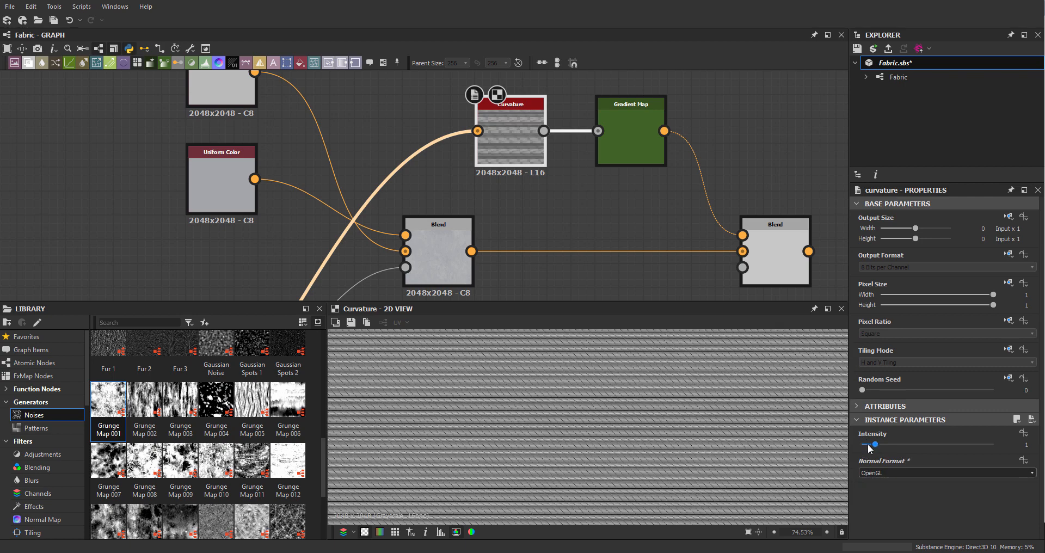
# - Set the Curvature node's intensity to 0.03 while previewing the second Blend's result
pyautogui.doubleClick(776, 256)
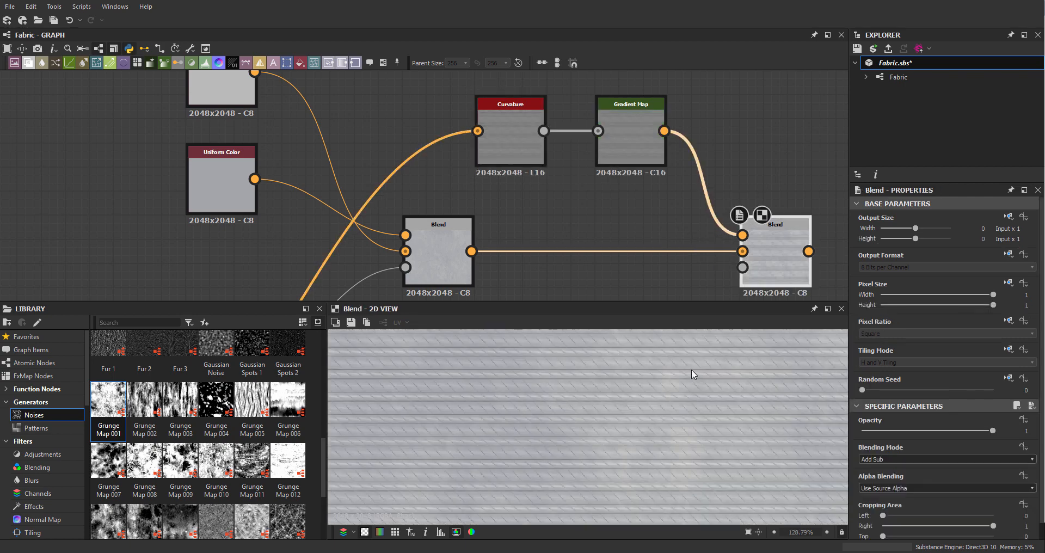
pyautogui.click(506, 162)
pyautogui.doubleClick(1017, 445)
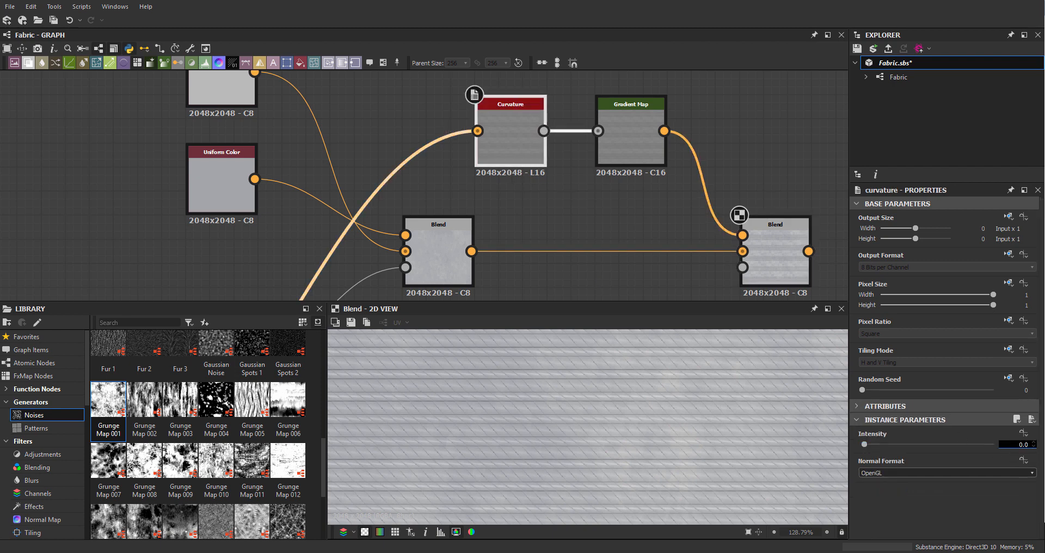
pyautogui.write('0.05')
pyautogui.press('Return')
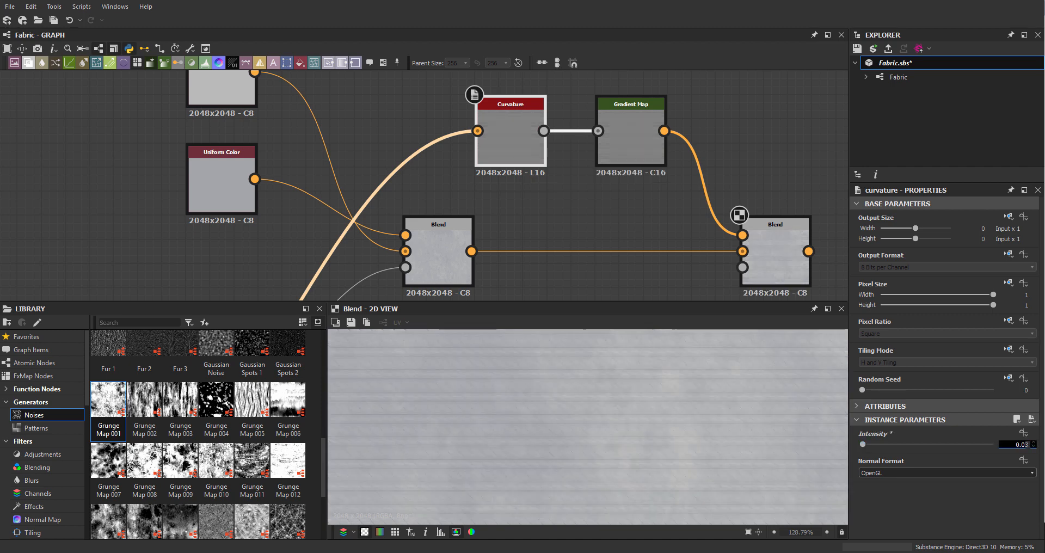
pyautogui.press('Return')
pyautogui.scroll(-3, 670, 403)
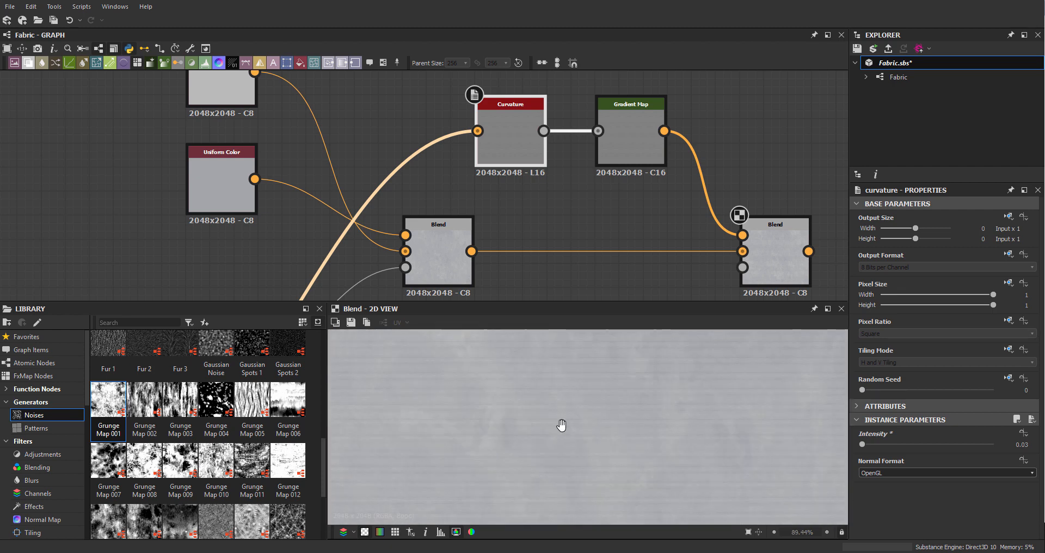
pyautogui.scroll(-2, 562, 426)
# - Connect the second Blend's output to the Base Color output node
pyautogui.scroll(-3, 597, 188)
pyautogui.moveTo(597, 189); pyautogui.dragTo(486, 158, button='middle')
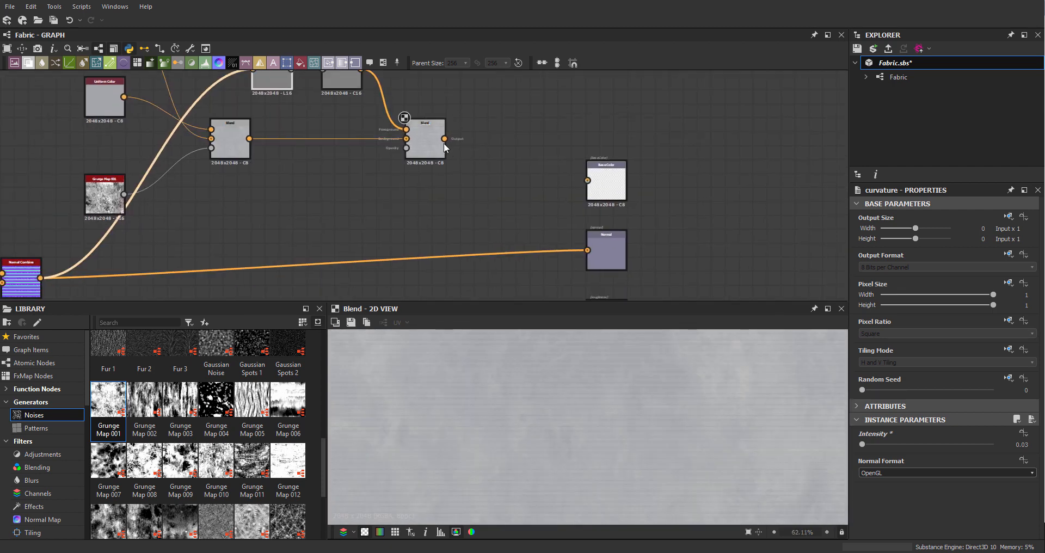
pyautogui.moveTo(444, 138); pyautogui.dragTo(588, 180)
pyautogui.moveTo(588, 180); pyautogui.dragTo(674, 185, button='middle')
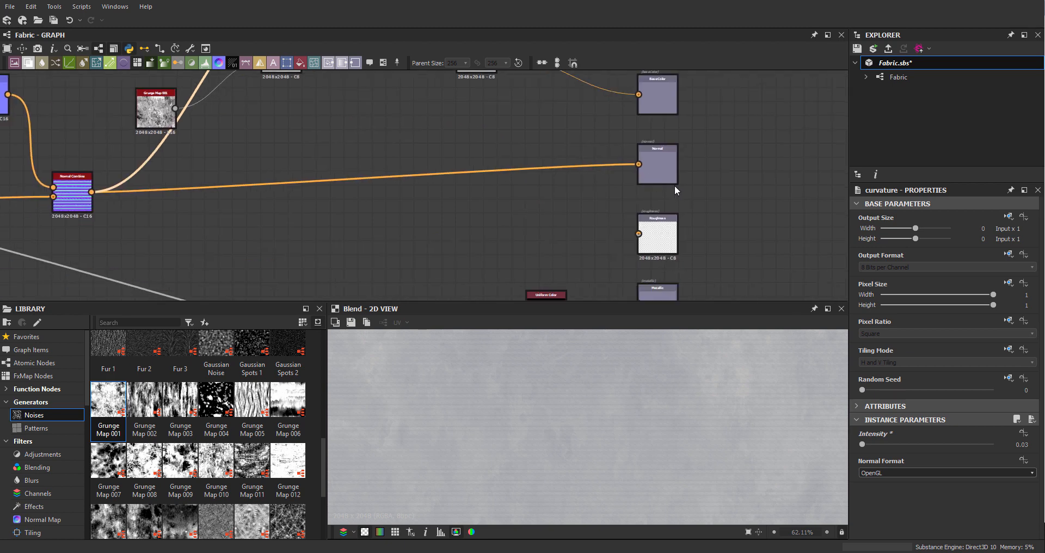
# - Shift the output nodes slightly farther from the graph and save the Fabric package
pyautogui.scroll(-1, 675, 189)
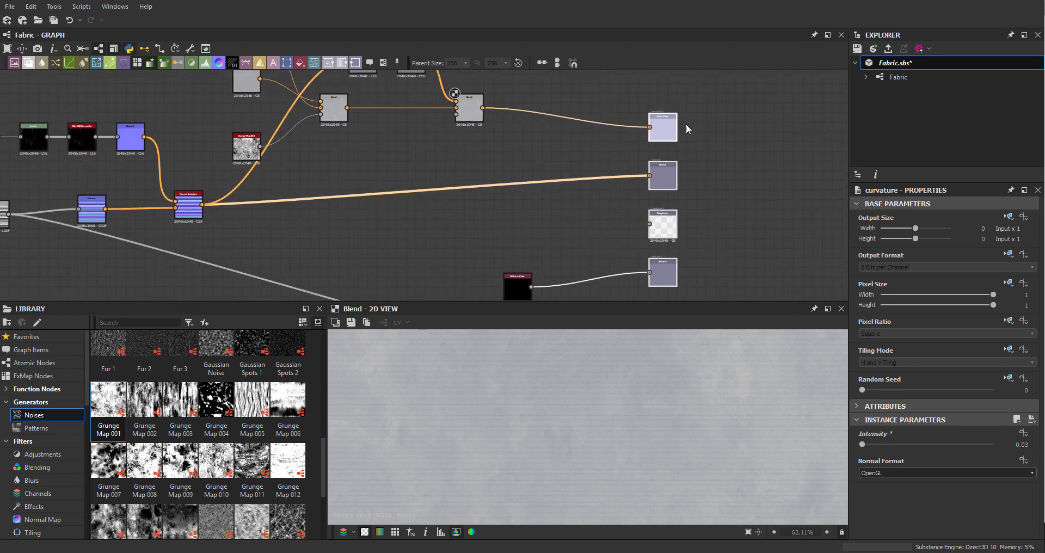
pyautogui.moveTo(686, 129)
pyautogui.mouseDown()
pyautogui.moveTo(717, 128)
pyautogui.moveTo(706, 128)
pyautogui.mouseUp()
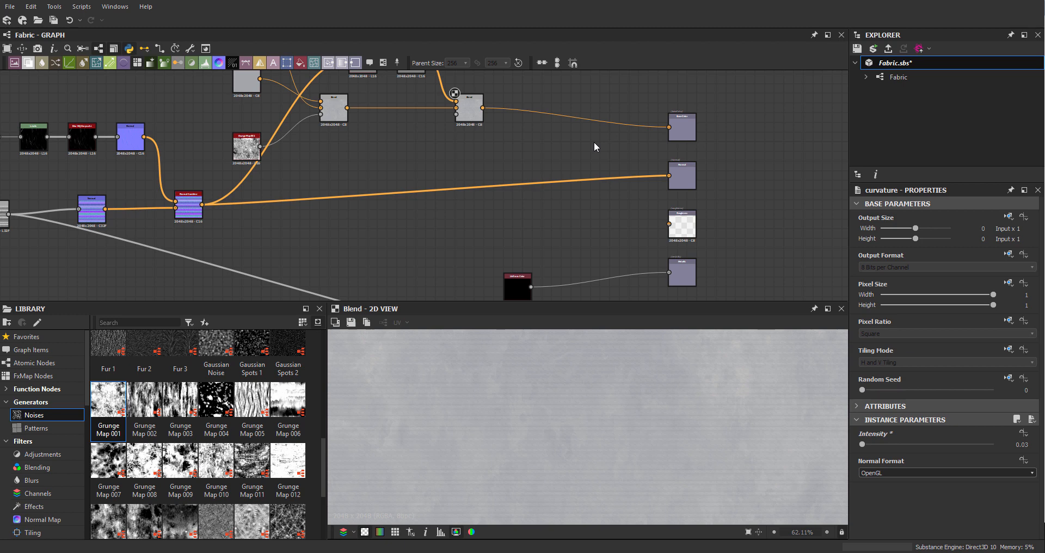
pyautogui.rightClick(917, 64)
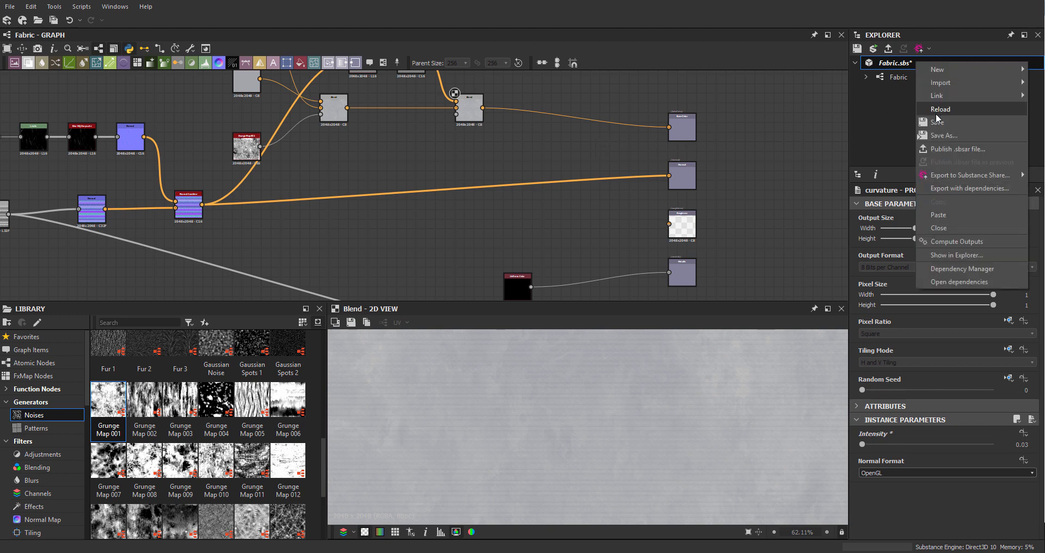
pyautogui.click(932, 111)
# - Line up the ambient occlusion output with the other outputs and move its source node and the metallic Uniform Color closer to them
pyautogui.press('f')
pyautogui.moveTo(661, 192); pyautogui.dragTo(562, 180, button='middle')
pyautogui.moveTo(591, 286); pyautogui.dragTo(608, 226, button='middle')
pyautogui.moveTo(611, 242); pyautogui.dragTo(668, 245)
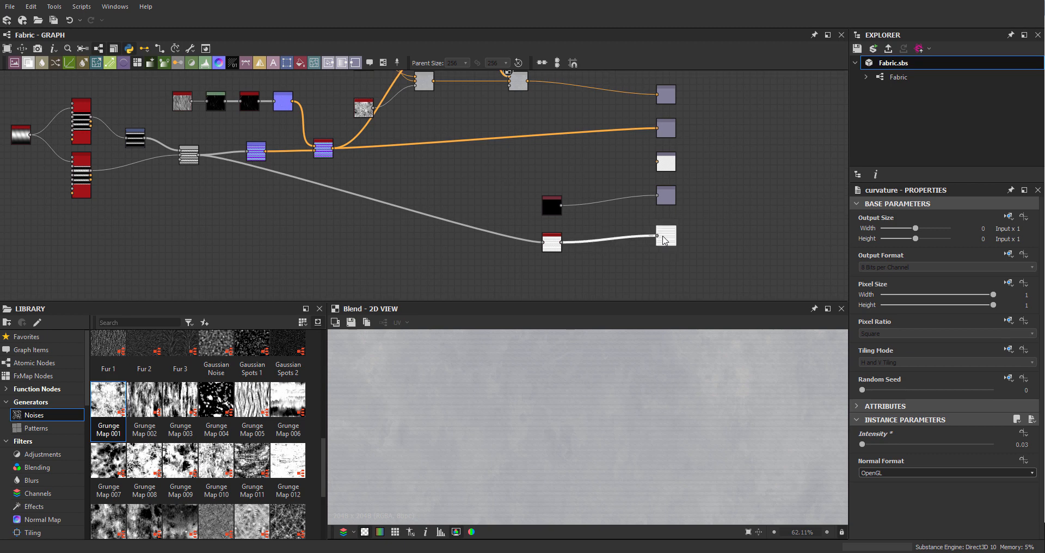
pyautogui.moveTo(560, 209); pyautogui.dragTo(622, 203)
pyautogui.moveTo(554, 239); pyautogui.dragTo(616, 239)
# - Add an HSL node in the empty space before the Roughness output and feed it from the second Blend
pyautogui.moveTo(559, 133); pyautogui.dragTo(585, 183, button='middle')
pyautogui.scroll(3, 585, 181)
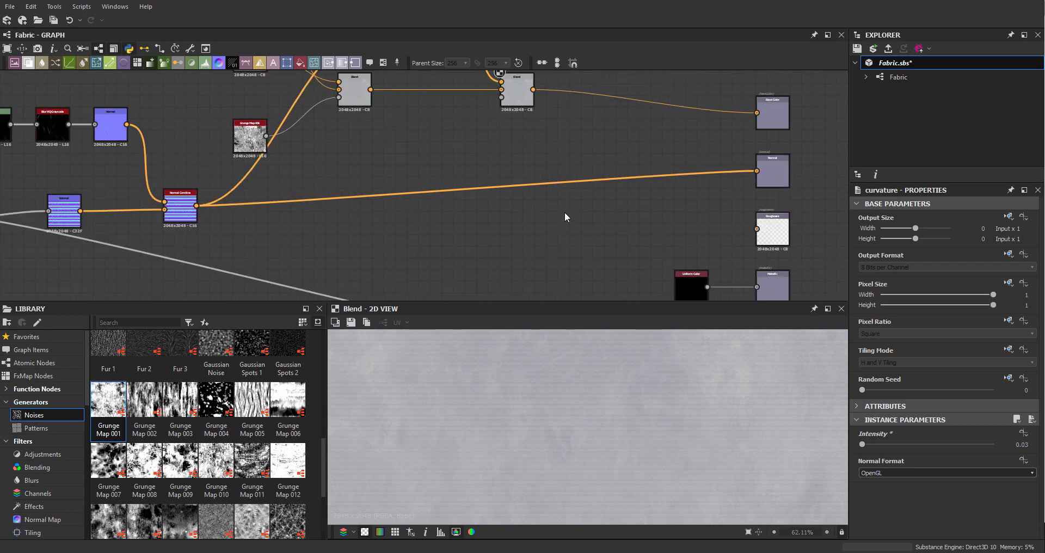
pyautogui.press('space')
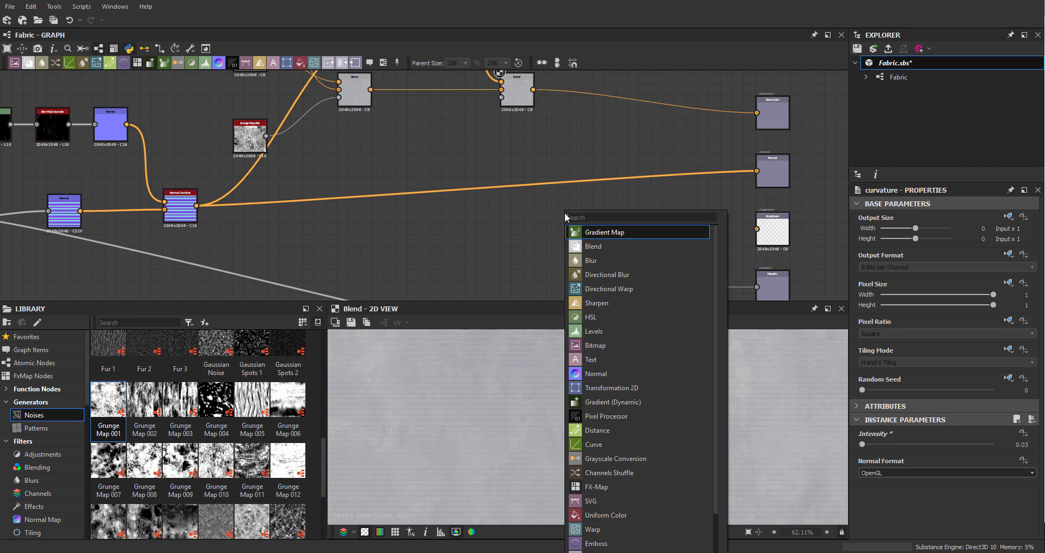
pyautogui.write('hsl')
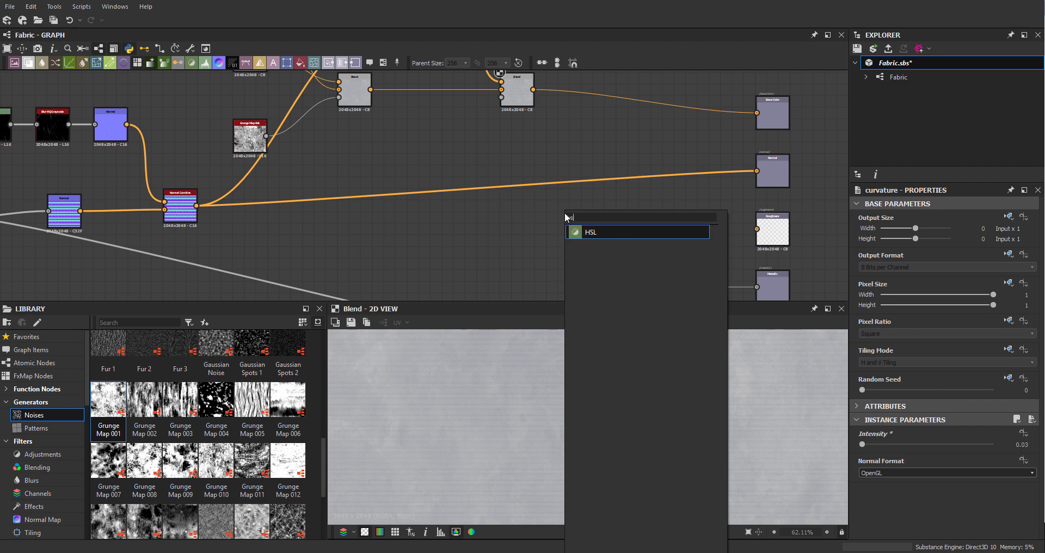
pyautogui.press('Return')
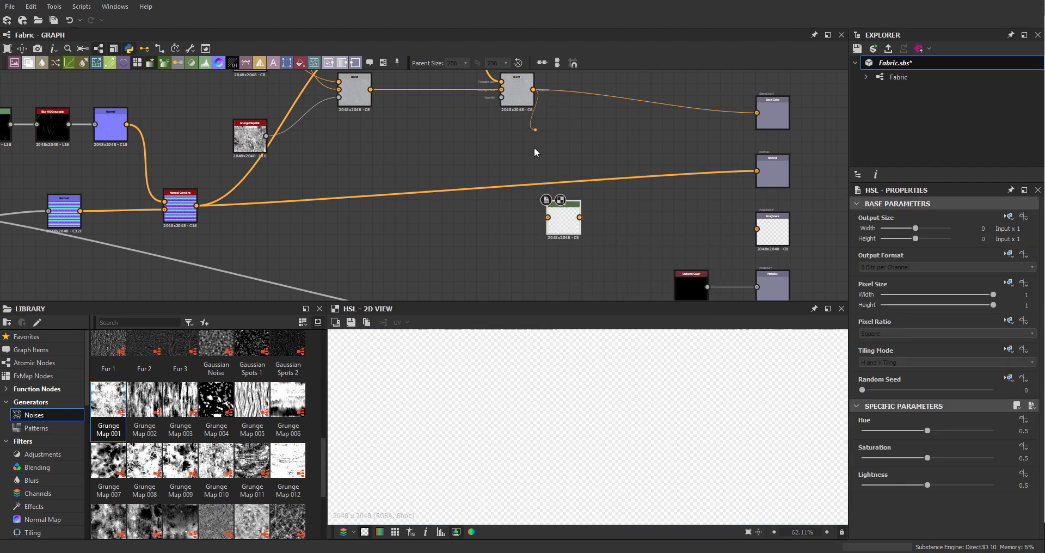
pyautogui.moveTo(535, 147); pyautogui.dragTo(561, 225)
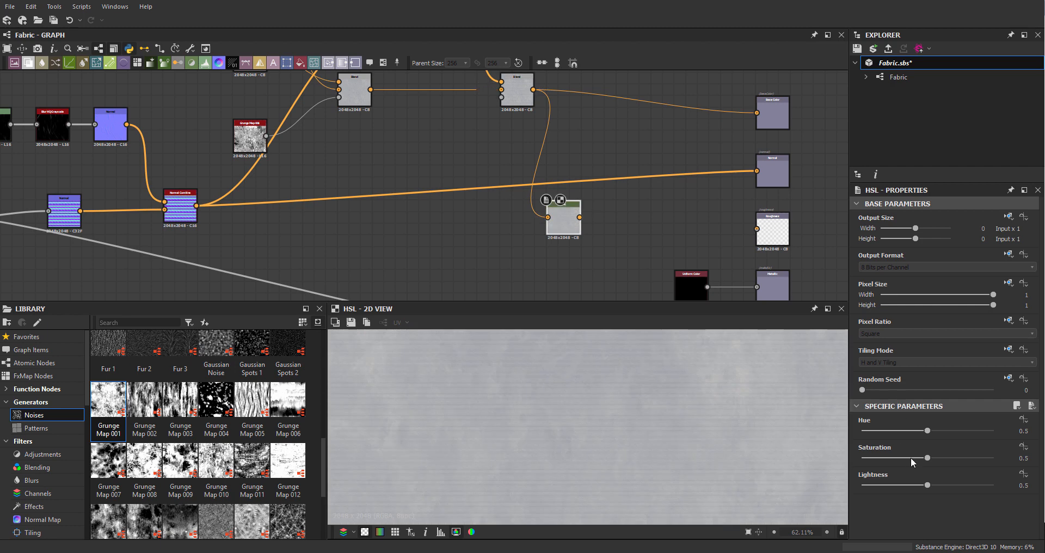
# - Set the HSL node's saturation to 0 and line the node up with the Roughness output
pyautogui.moveTo(927, 458); pyautogui.dragTo(639, 436)
pyautogui.moveTo(567, 208); pyautogui.dragTo(582, 238)
pyautogui.scroll(2, 559, 219)
pyautogui.moveTo(631, 233); pyautogui.dragTo(506, 227, button='middle')
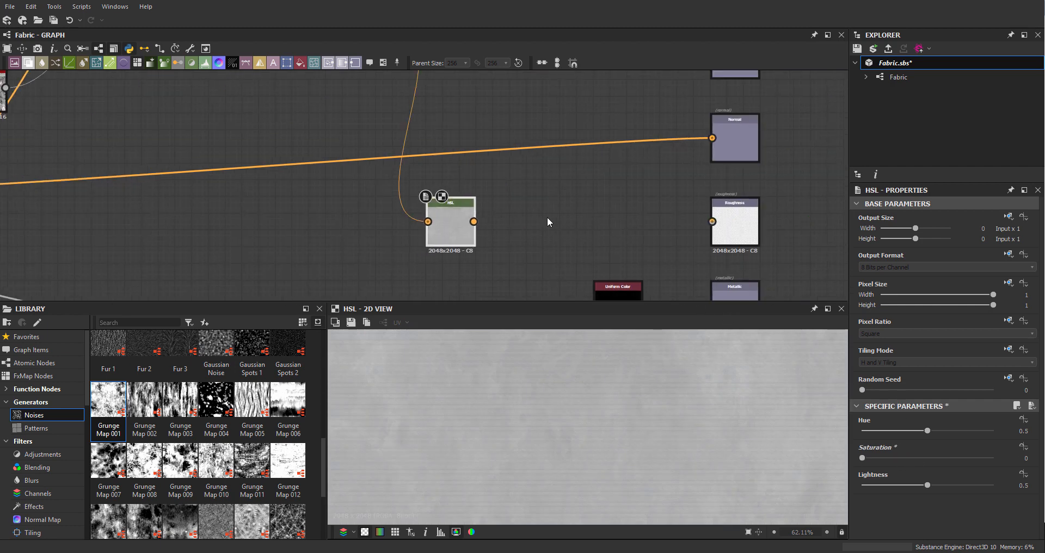
pyautogui.press('space')
pyautogui.write('lev')
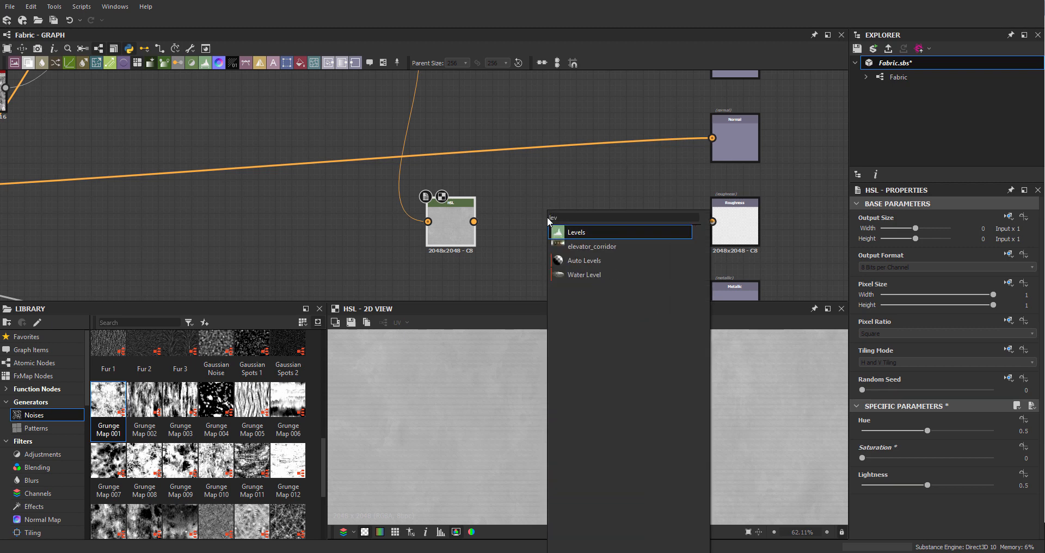
pyautogui.press('Escape')
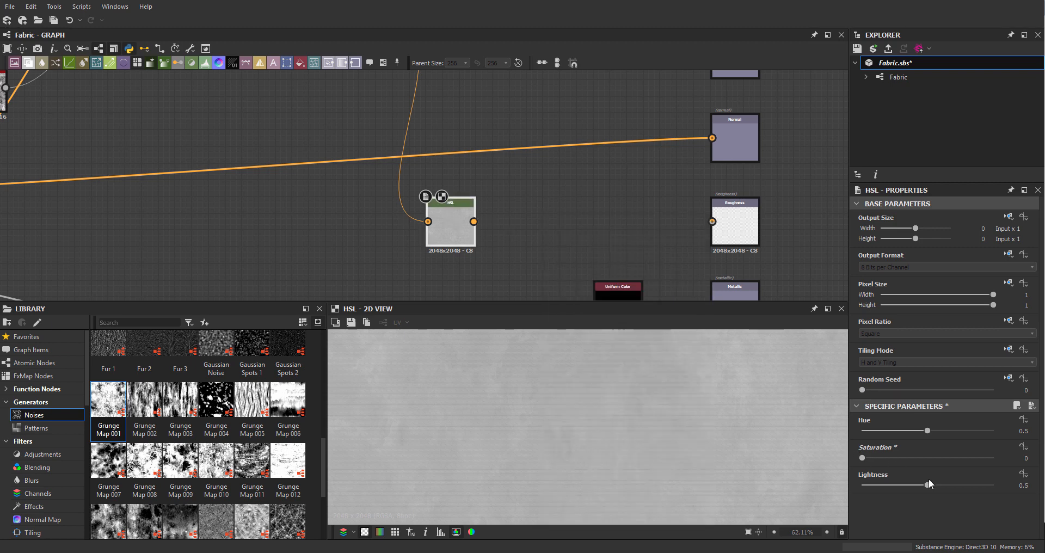
# - Set the HSL node's lightness to 0.22 and connect its output to the Roughness output
pyautogui.moveTo(928, 486); pyautogui.dragTo(892, 487)
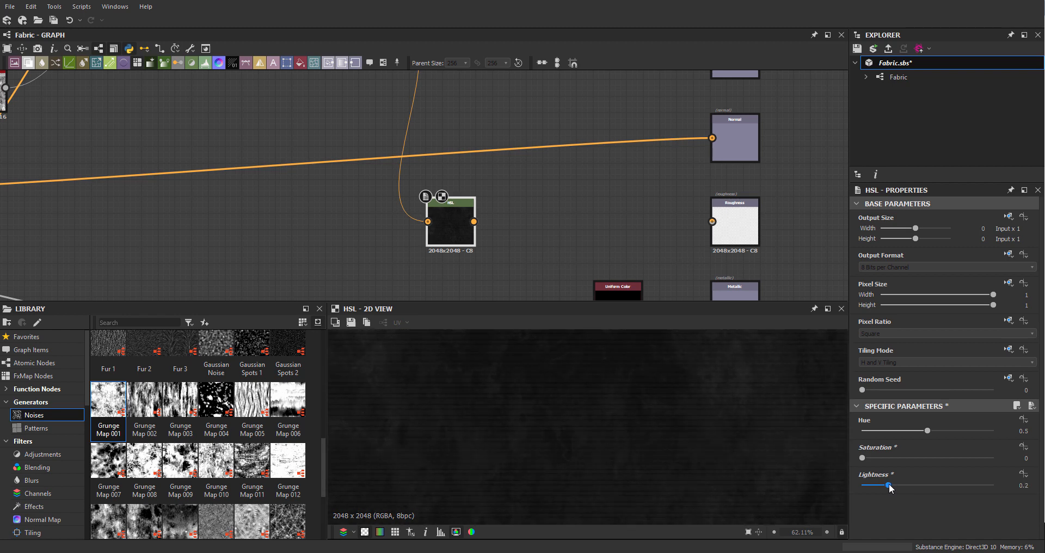
pyautogui.moveTo(474, 221); pyautogui.dragTo(731, 241)
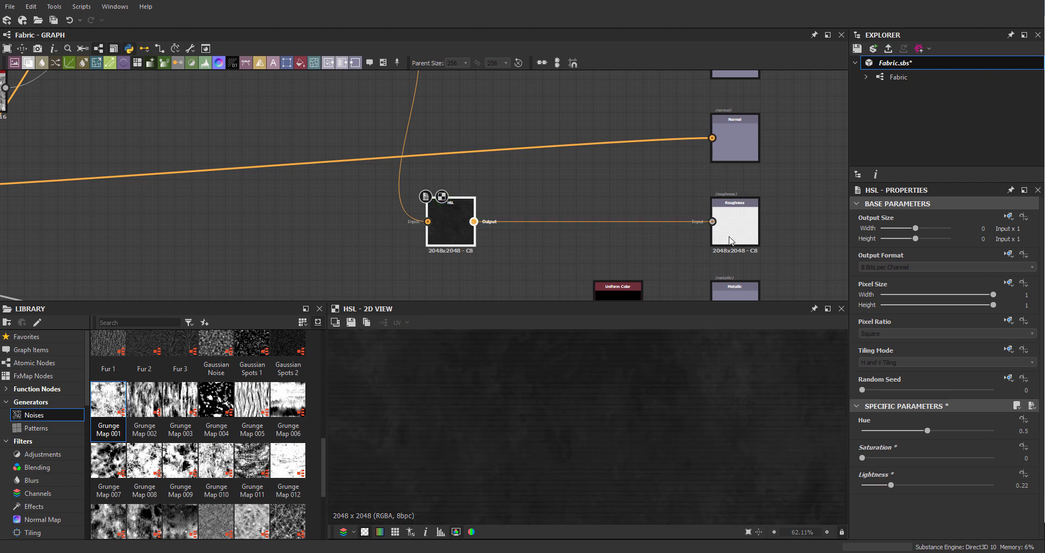
# - Save the Fabric package
pyautogui.rightClick(896, 65)
pyautogui.click(894, 78)
pyautogui.click(894, 79)
# - Open the bitmap export for the Fabric graph's outputs and make a new folder named Final inside the Fabric directory the destination
pyautogui.rightClick(897, 82)
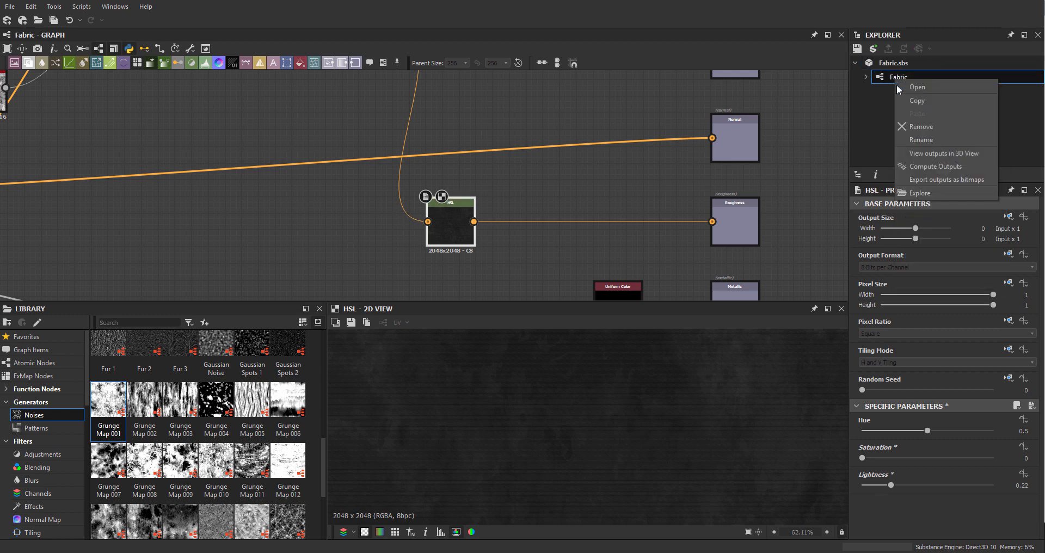
pyautogui.click(926, 180)
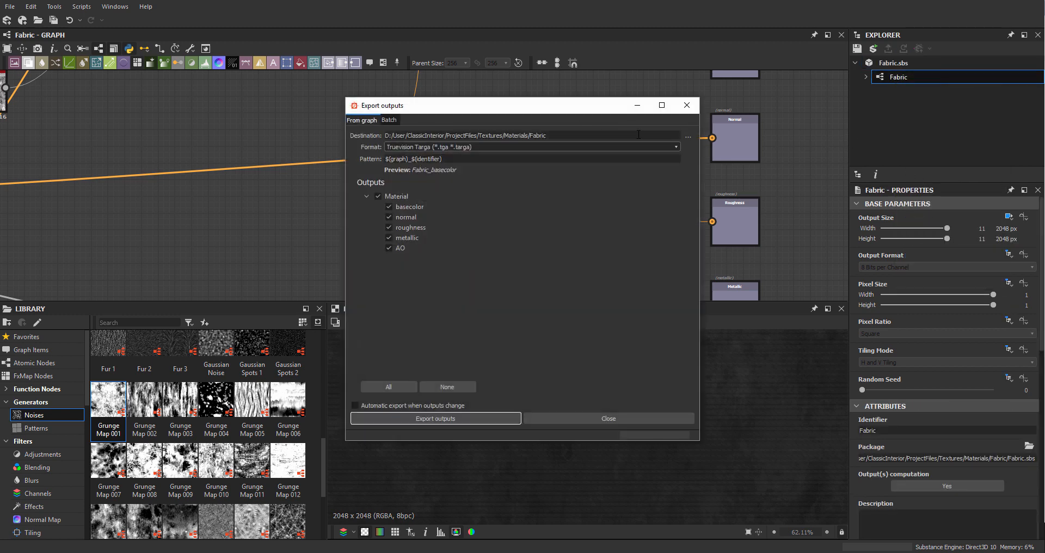
pyautogui.click(688, 137)
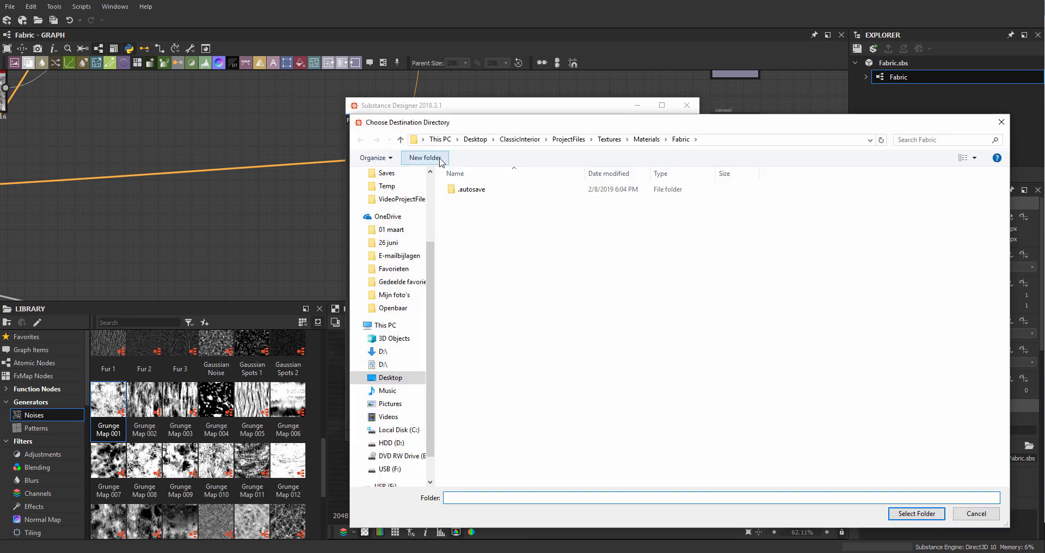
pyautogui.click(440, 159)
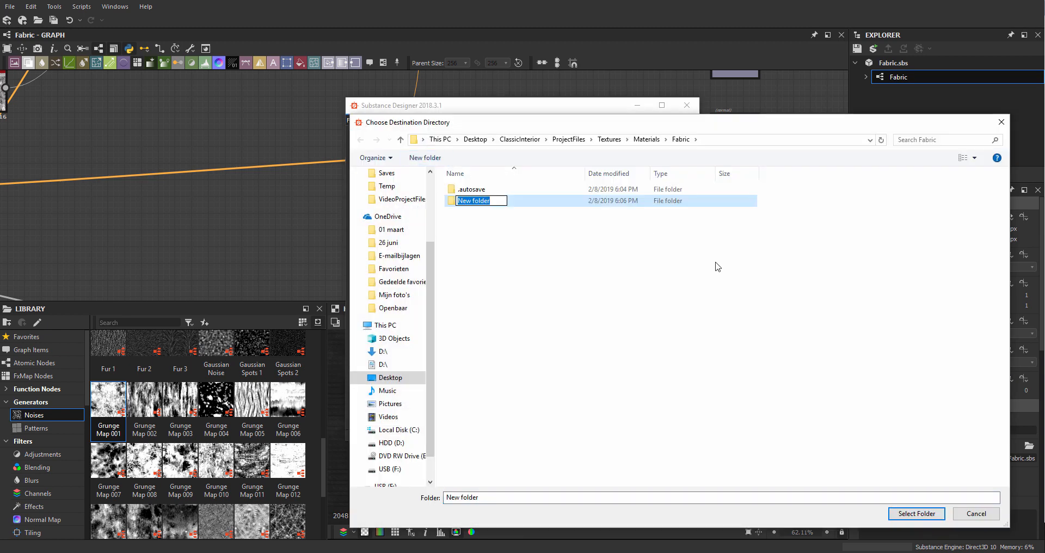
pyautogui.write('Final')
pyautogui.press('Return')
pyautogui.press('Return')
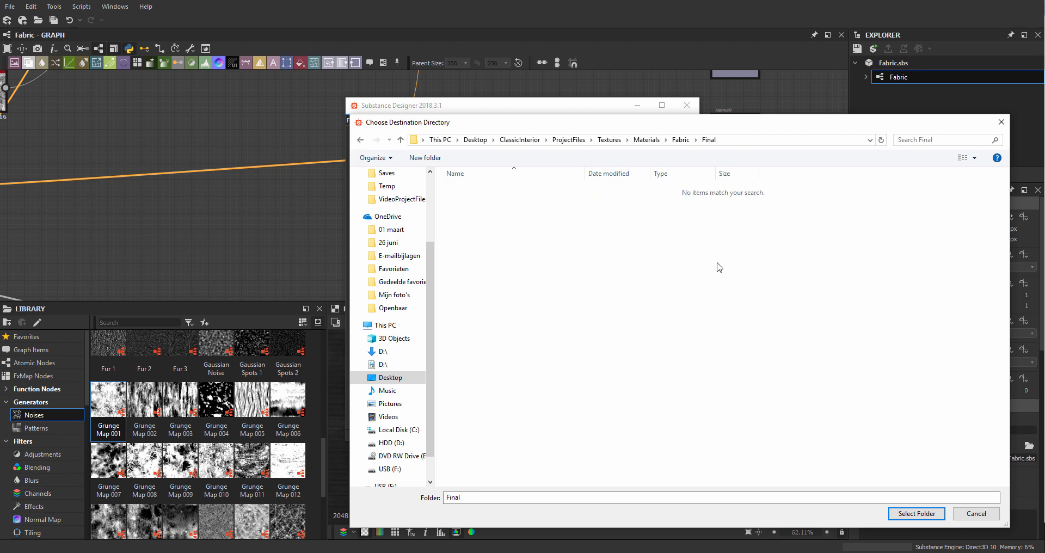
pyautogui.click(917, 513)
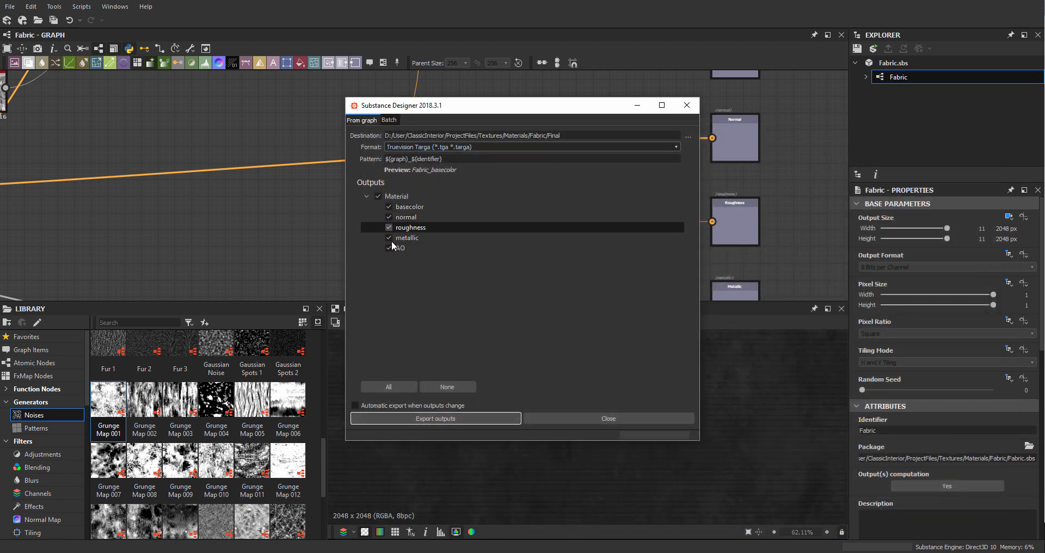
# - Enable automatic export when outputs change, export all the Material outputs as Targa files, and close the export dialog
pyautogui.click(403, 406)
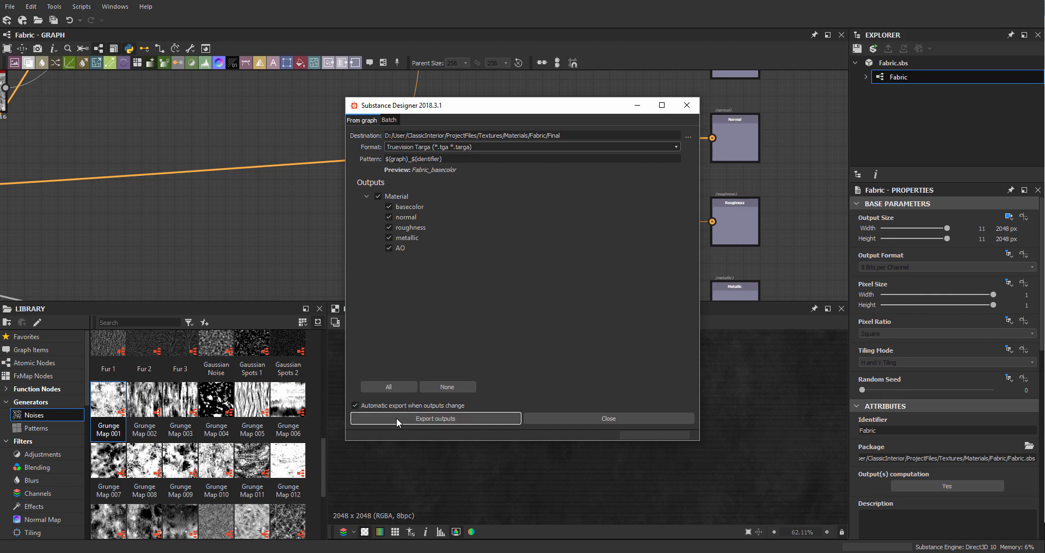
pyautogui.click(417, 419)
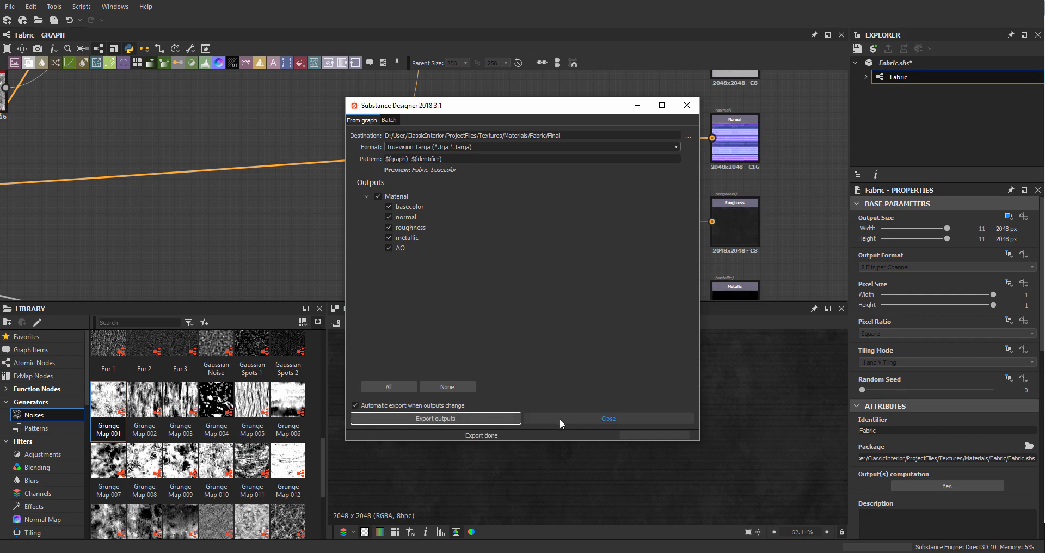
pyautogui.click(560, 419)
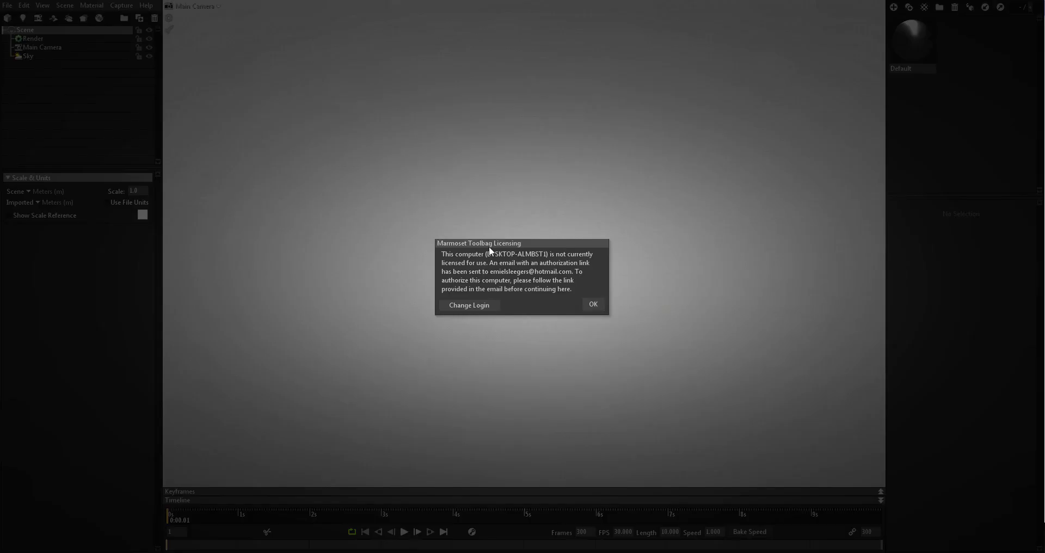
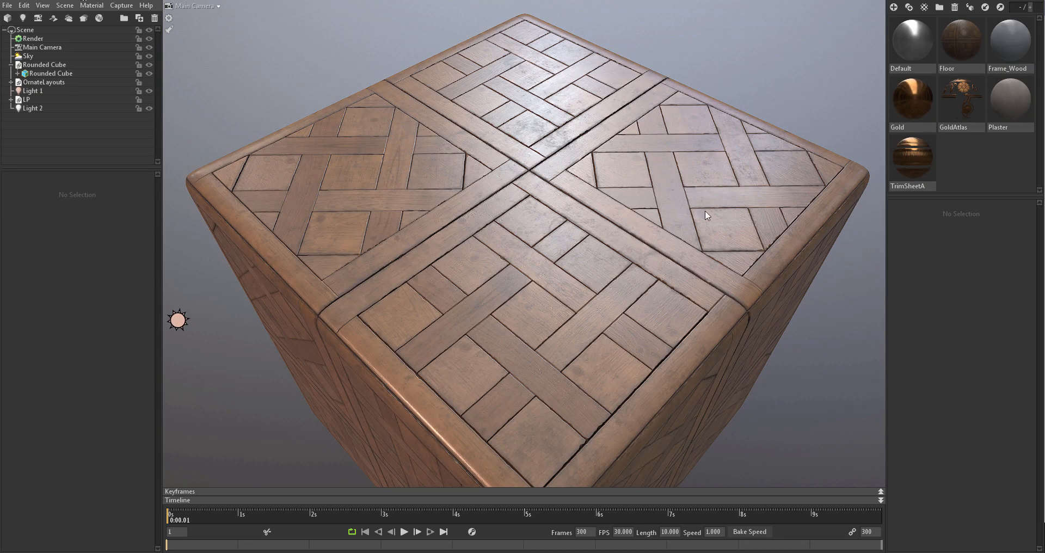
# - Switch to Marmoset Toolbag and create a new material named Fabric
pyautogui.scroll(-2, 710, 299)
pyautogui.moveTo(710, 299); pyautogui.dragTo(653, 280)
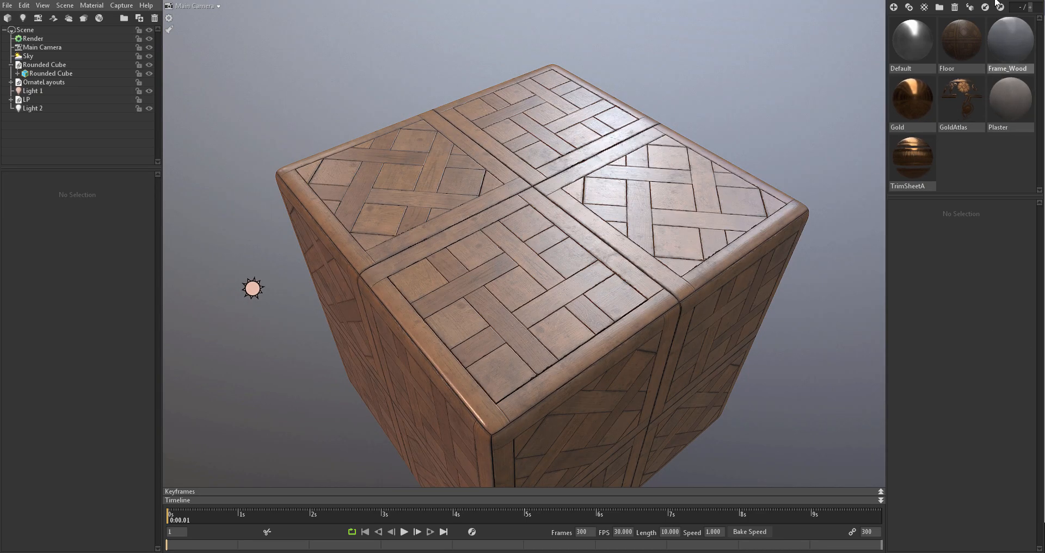
pyautogui.click(894, 8)
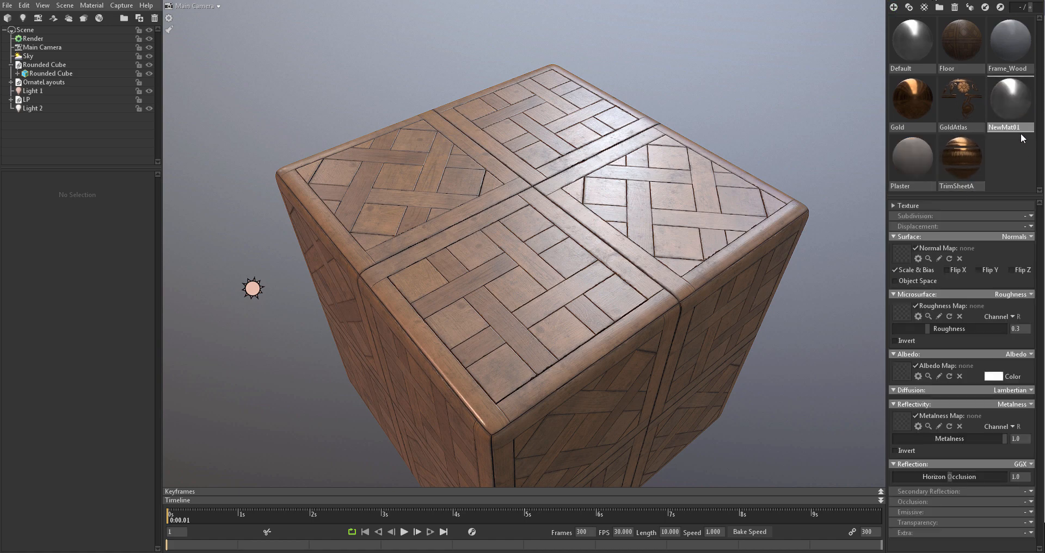
pyautogui.doubleClick(1019, 129)
pyautogui.write('Fa')
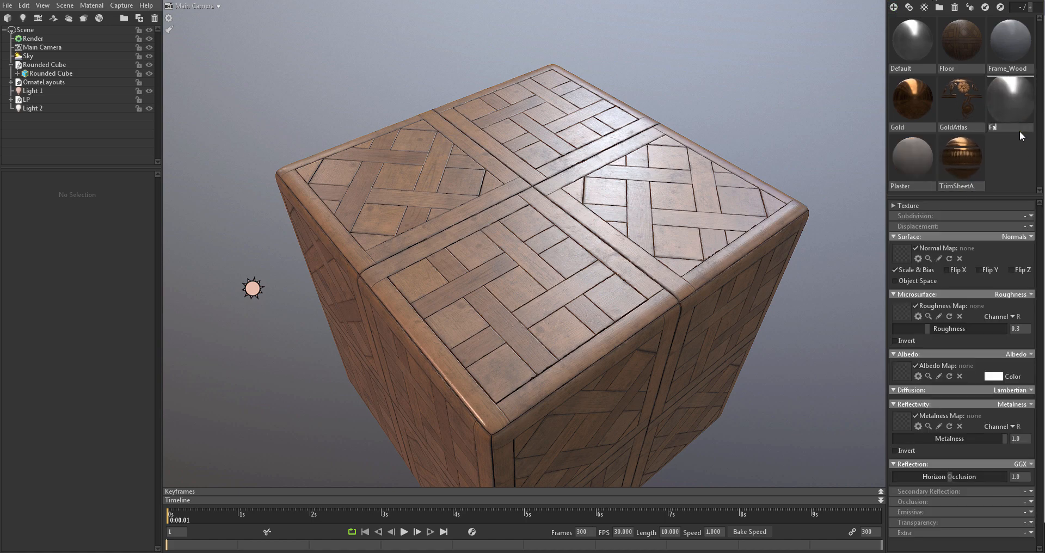
pyautogui.write('bric')
pyautogui.press('Return')
# - Apply the Fabric material to the rounded cube and enable Occlusion in the material's settings
pyautogui.moveTo(975, 47); pyautogui.dragTo(632, 175)
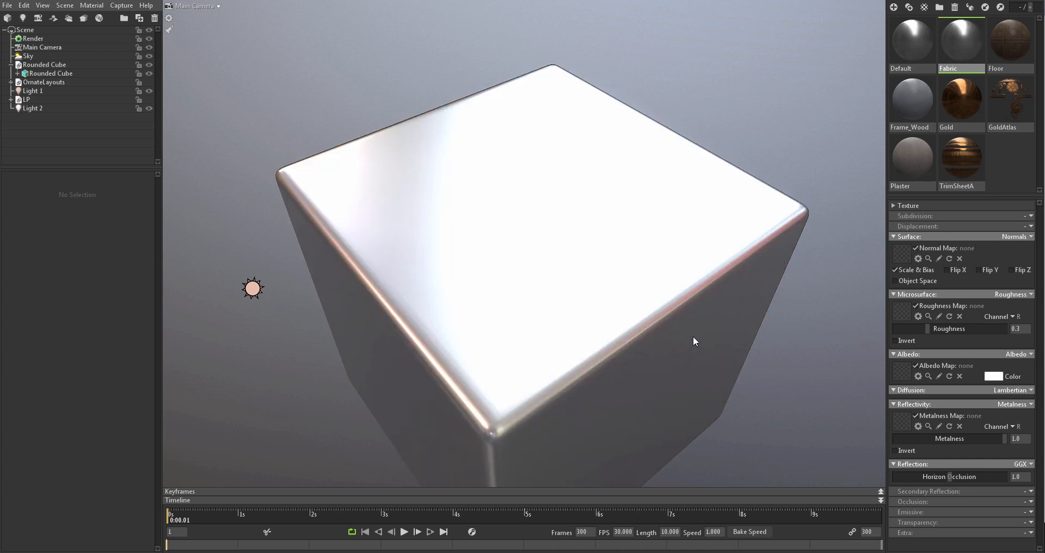
pyautogui.moveTo(694, 336); pyautogui.dragTo(616, 288)
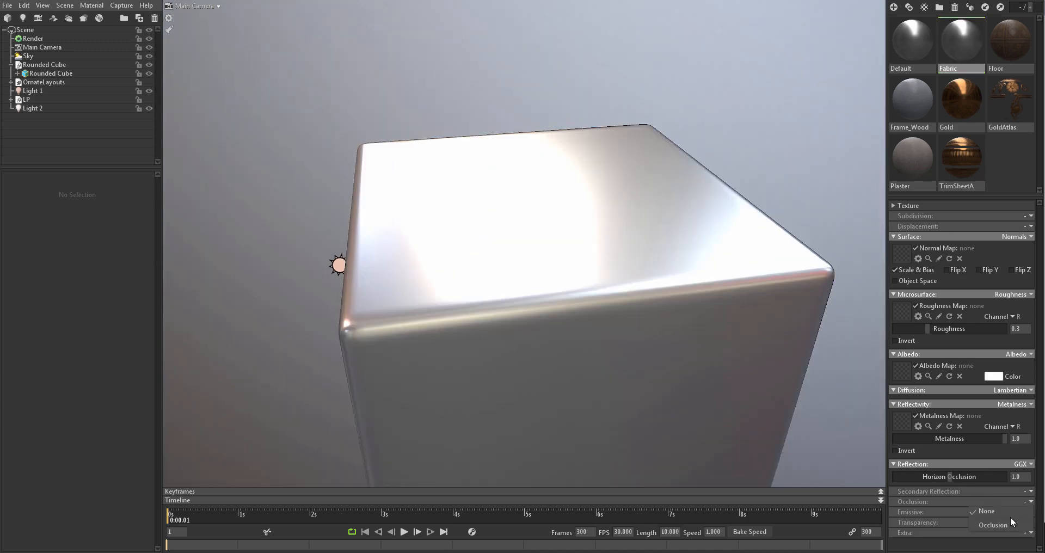
pyautogui.click(997, 526)
pyautogui.scroll(-3, 927, 505)
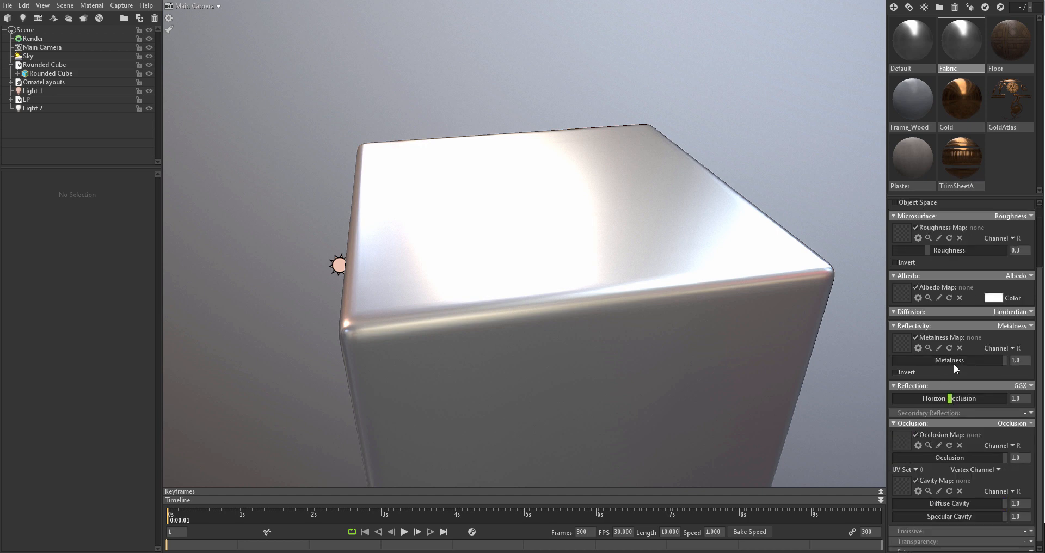
pyautogui.scroll(3, 954, 365)
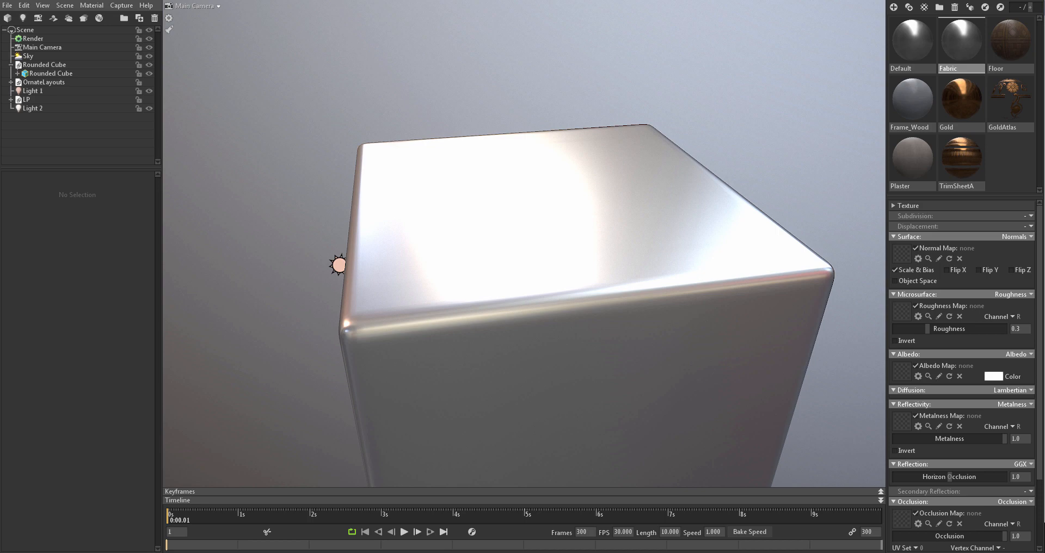
# - Load Fabric_normal.tga, Fabric_roughness.tga and Fabric_metallic.tga into the Fabric material's normal, roughness and metalness maps
pyautogui.moveTo(917, 243); pyautogui.dragTo(901, 254)
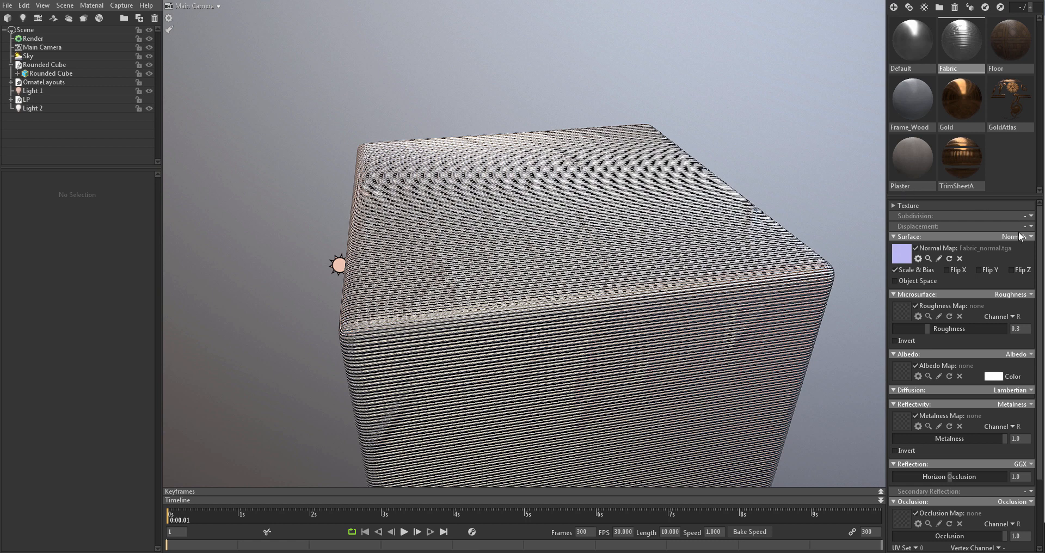
pyautogui.moveTo(1043, 281); pyautogui.dragTo(900, 308)
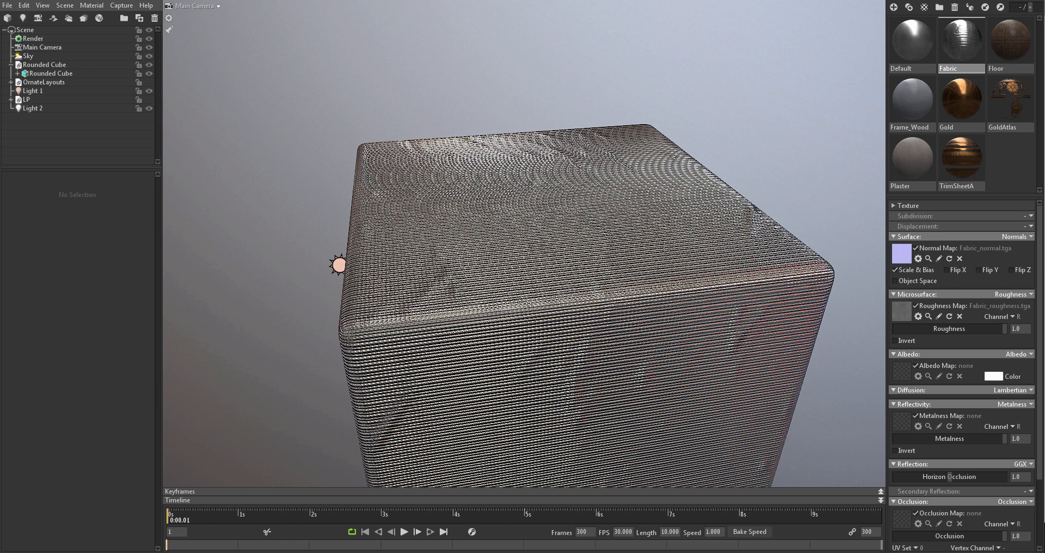
pyautogui.moveTo(1044, 349); pyautogui.dragTo(903, 418)
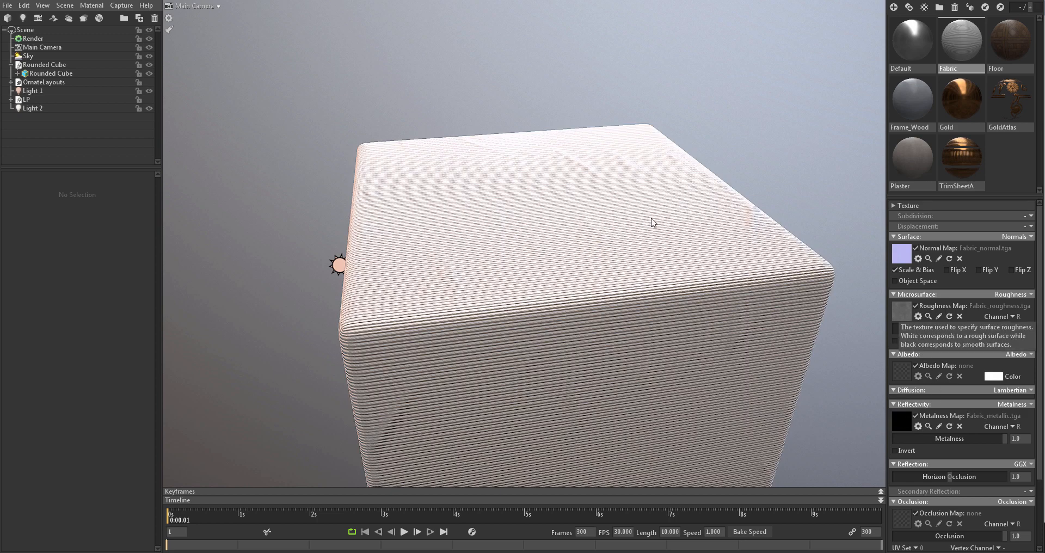
# - Load Fabric_basecolor.tga as the Fabric material's albedo map and Fabric_AO.tga as its occlusion map
pyautogui.click(621, 284)
pyautogui.scroll(5, 673, 327)
pyautogui.moveTo(612, 254); pyautogui.dragTo(575, 288)
pyautogui.scroll(-5, 608, 338)
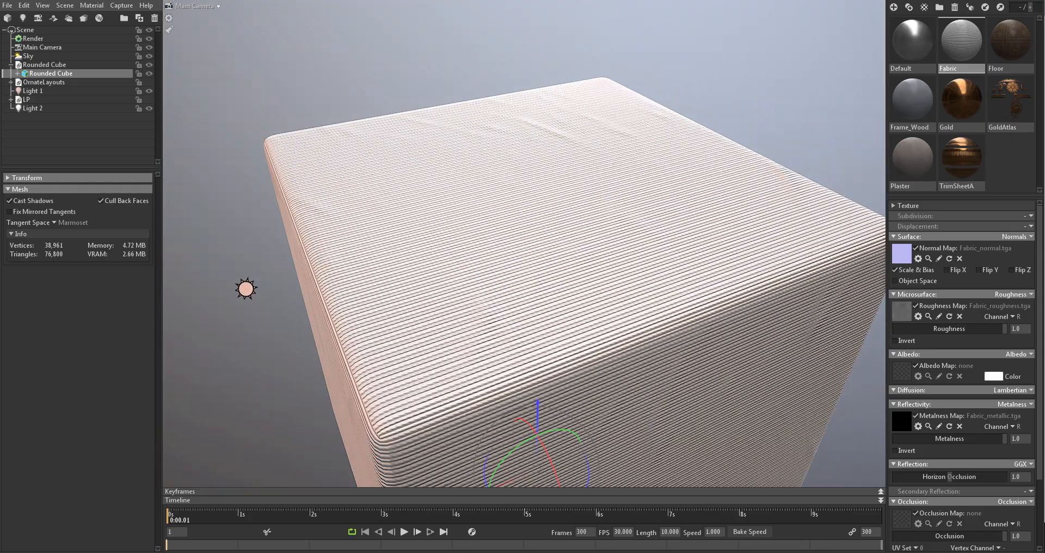
pyautogui.moveTo(900, 371); pyautogui.dragTo(904, 374)
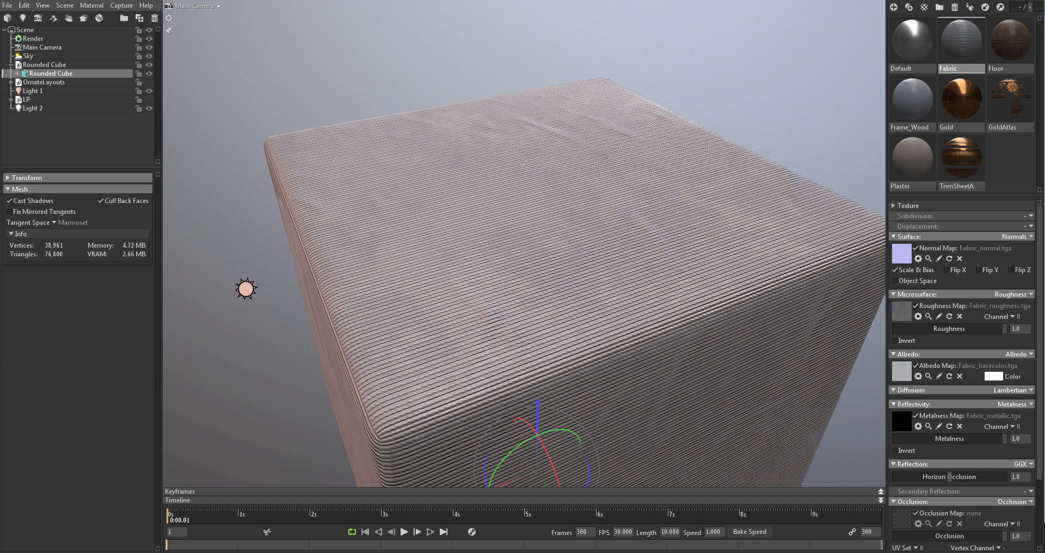
pyautogui.moveTo(905, 459); pyautogui.dragTo(901, 518)
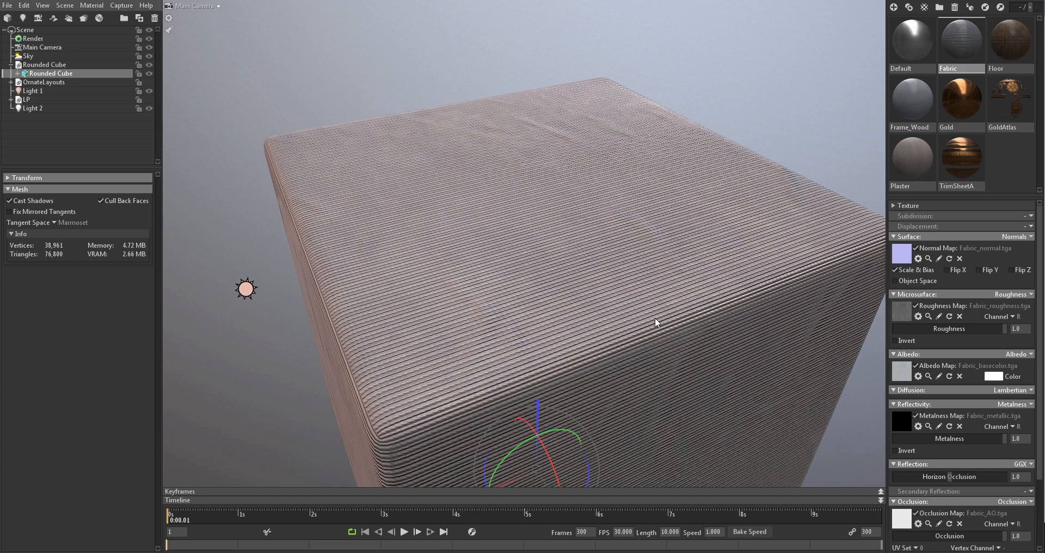
# - Return to Substance Designer and set the lightness of the HSL node feeding the Roughness output to 0.5
pyautogui.moveTo(655, 318); pyautogui.dragTo(496, 344)
pyautogui.scroll(-4, 599, 112)
pyautogui.scroll(3, 496, 344)
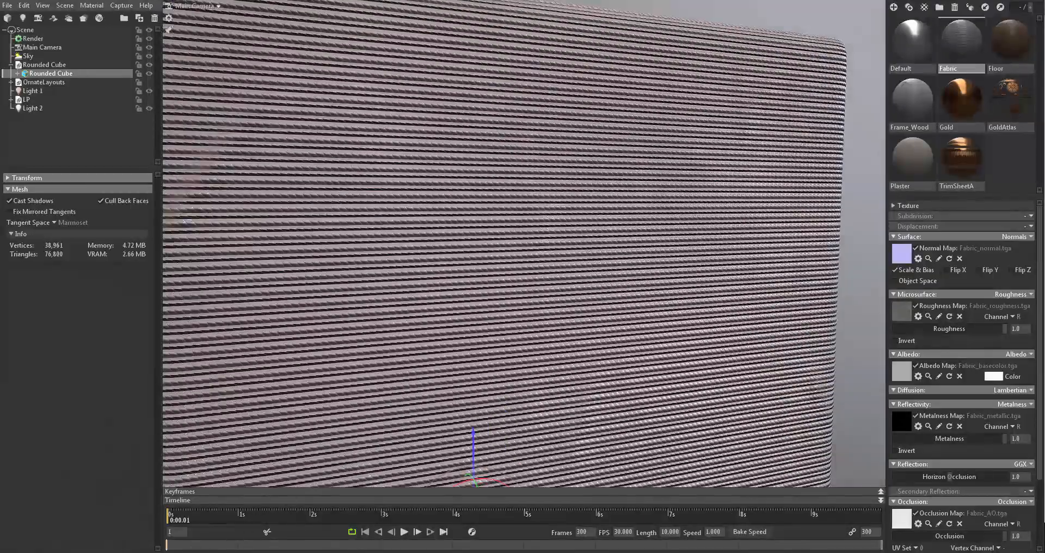
pyautogui.hotkey('alt', 'Tab')
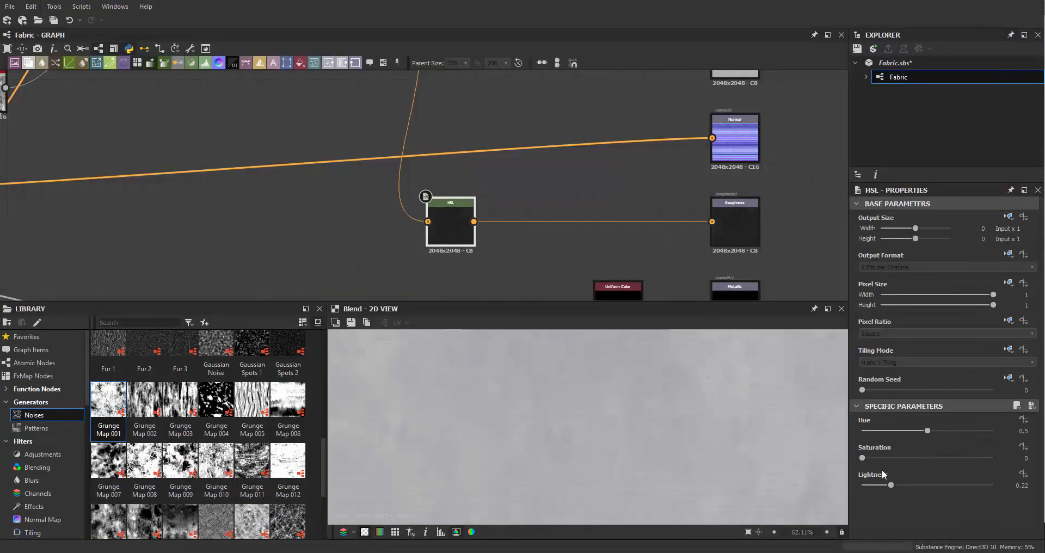
pyautogui.doubleClick(456, 224)
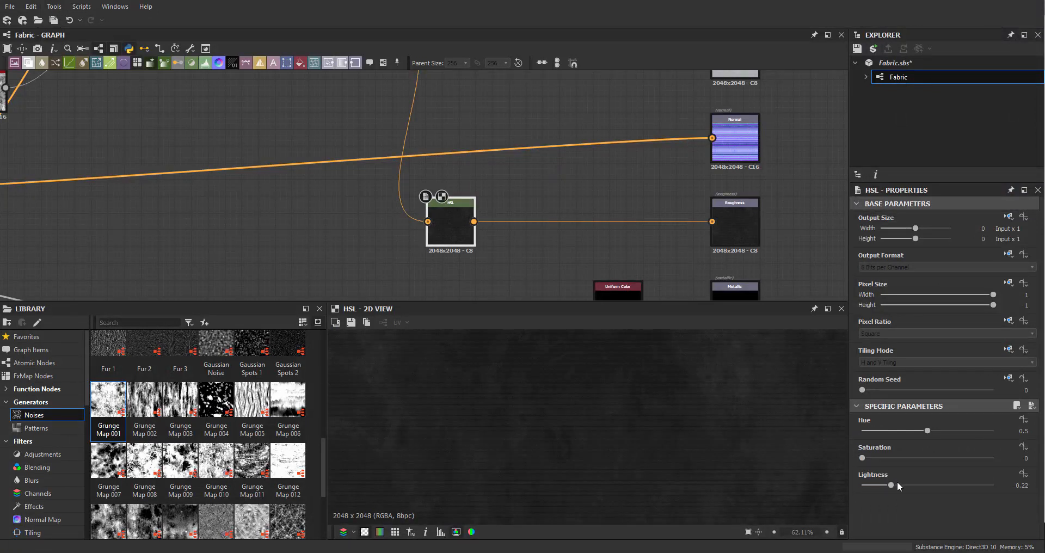
pyautogui.moveTo(898, 482); pyautogui.dragTo(927, 480)
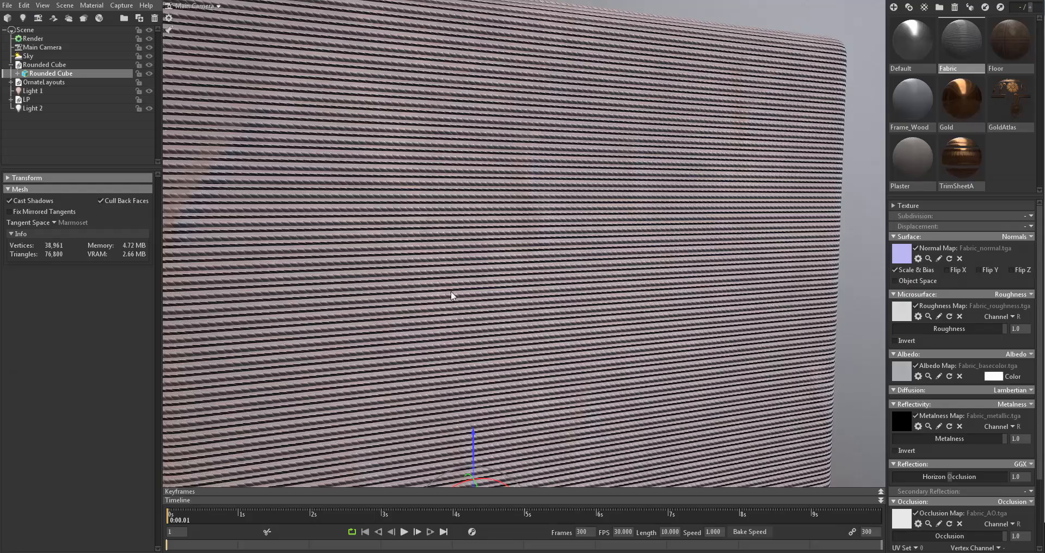
# - Examine the updated fabric on the cube in Marmoset Toolbag, checking its roughness and creases from several angles and distances
pyautogui.scroll(-4, 452, 292)
pyautogui.moveTo(451, 292); pyautogui.dragTo(404, 252)
pyautogui.moveTo(403, 252); pyautogui.dragTo(497, 201, button='middle')
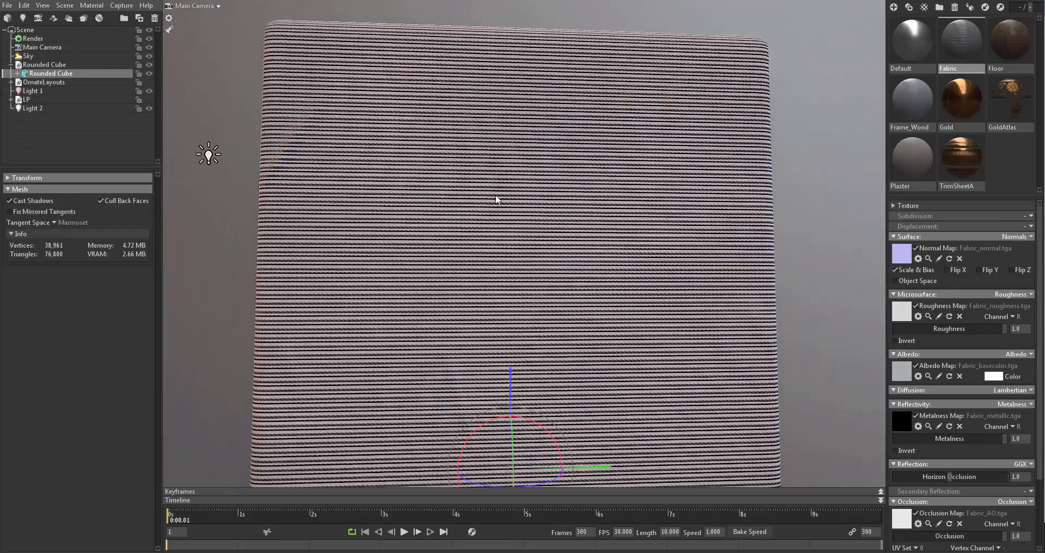
pyautogui.scroll(2, 512, 199)
pyautogui.moveTo(524, 197); pyautogui.dragTo(669, 285)
pyautogui.scroll(5, 672, 299)
pyautogui.scroll(-7, 672, 300)
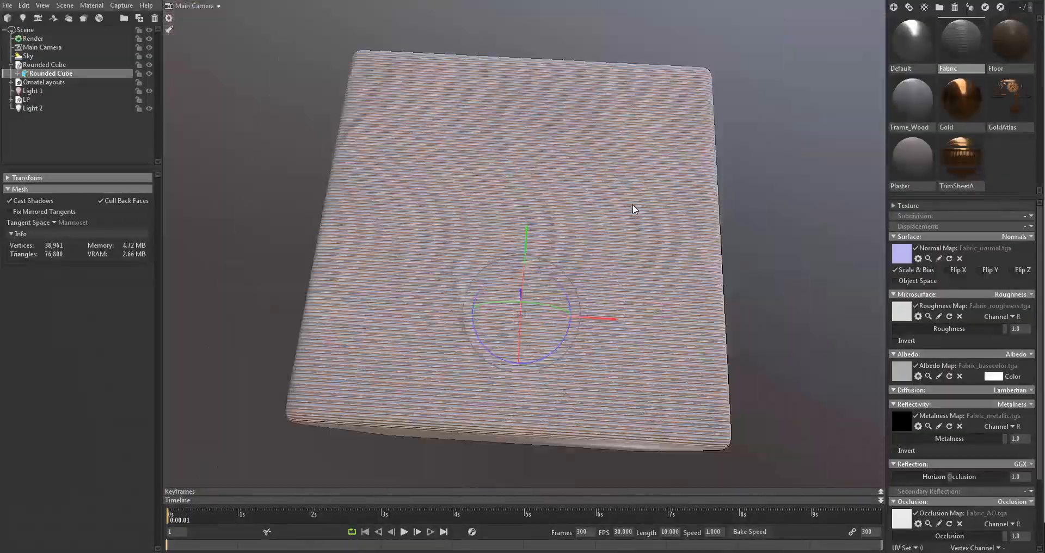
pyautogui.moveTo(632, 204); pyautogui.dragTo(611, 197)
pyautogui.scroll(1, 611, 197)
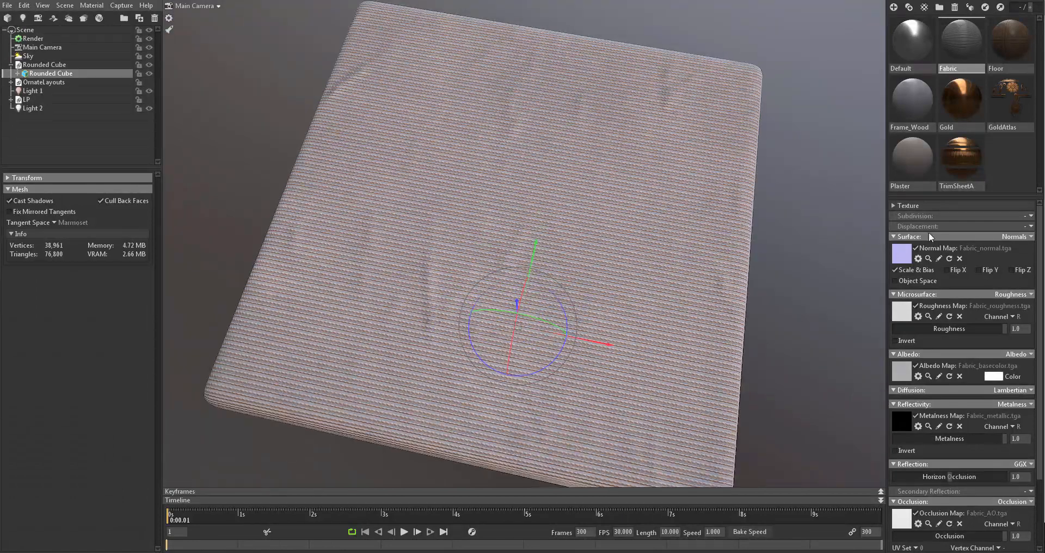
# - Try a texture tiling of 3 on the Fabric material and set it back to 1
pyautogui.click(894, 207)
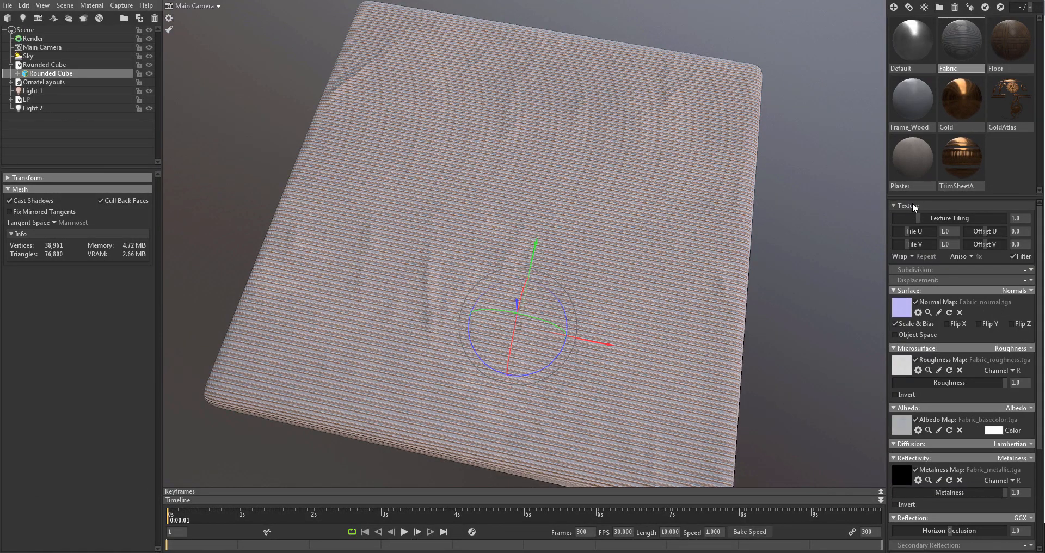
pyautogui.click(1023, 218)
pyautogui.write('3')
pyautogui.press('Return')
pyautogui.scroll(6, 610, 218)
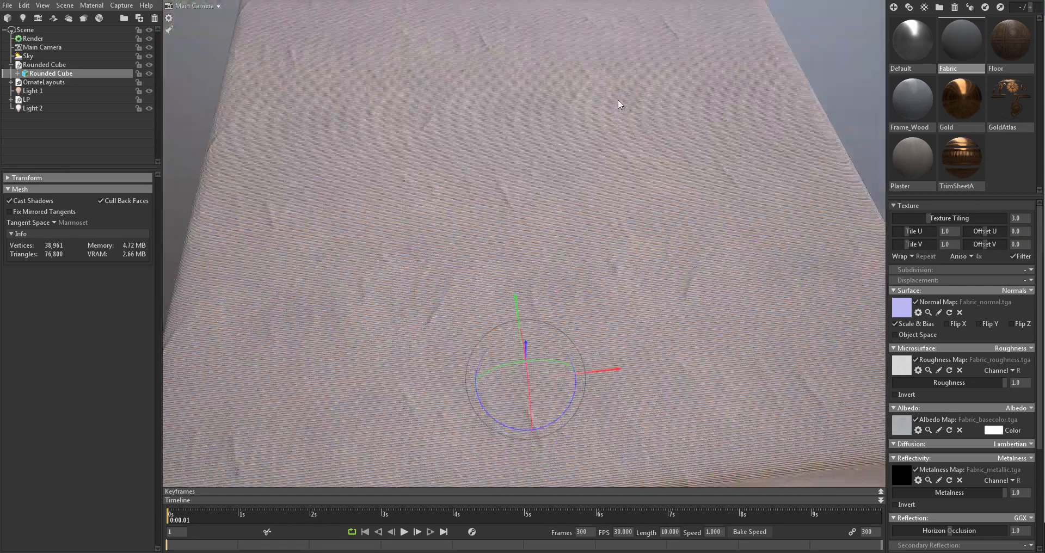
pyautogui.write('1')
pyautogui.press('Return')
pyautogui.scroll(-6, 701, 292)
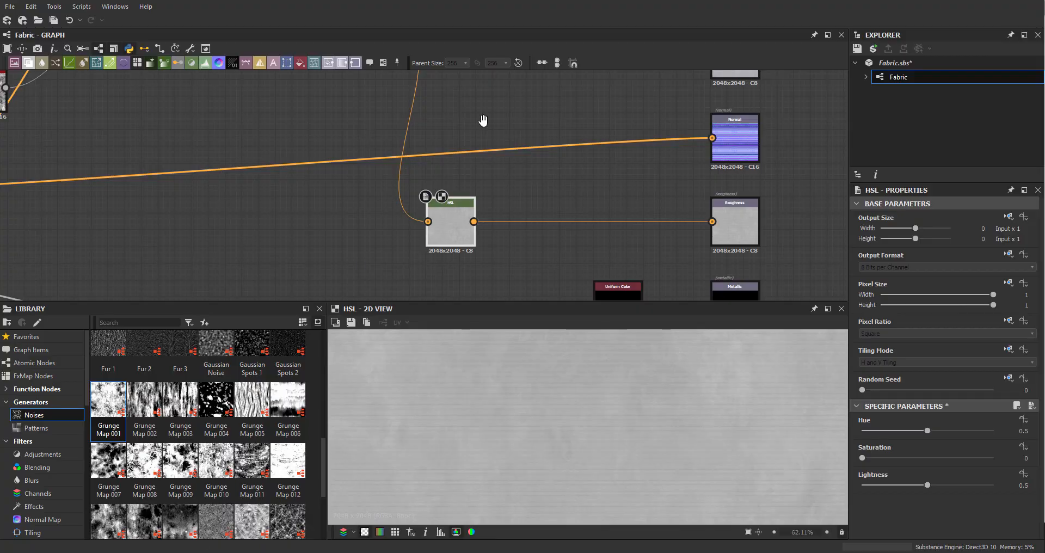
# - Return to Substance Designer and show the Blend node that merges the two thread patterns in the 2D view
pyautogui.moveTo(483, 120); pyautogui.dragTo(579, 113, button='middle')
pyautogui.scroll(-5, 580, 113)
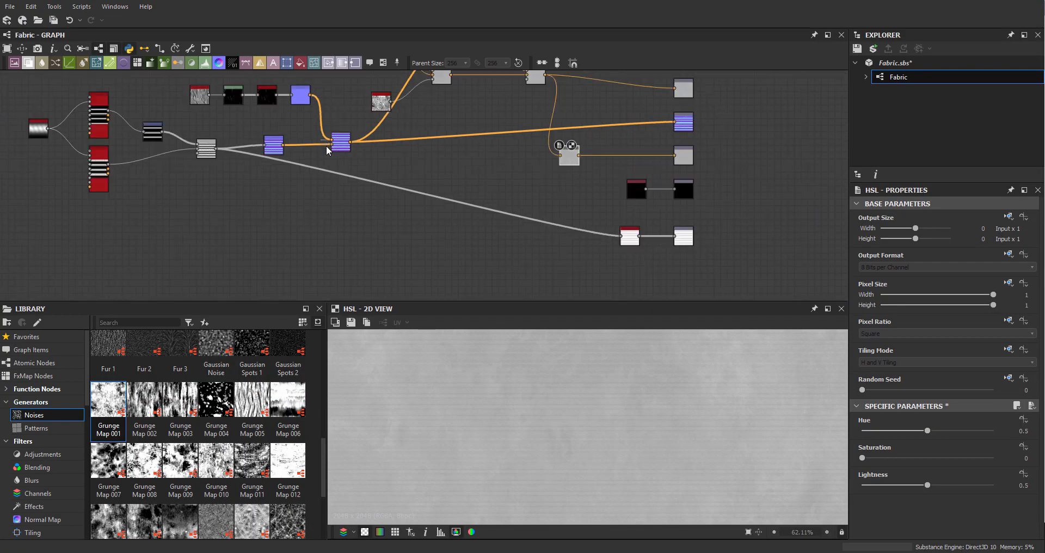
pyautogui.moveTo(155, 161); pyautogui.dragTo(299, 206, button='middle')
pyautogui.scroll(2, 300, 206)
pyautogui.moveTo(361, 185); pyautogui.dragTo(487, 186, button='middle')
pyautogui.scroll(4, 487, 187)
pyautogui.doubleClick(512, 188)
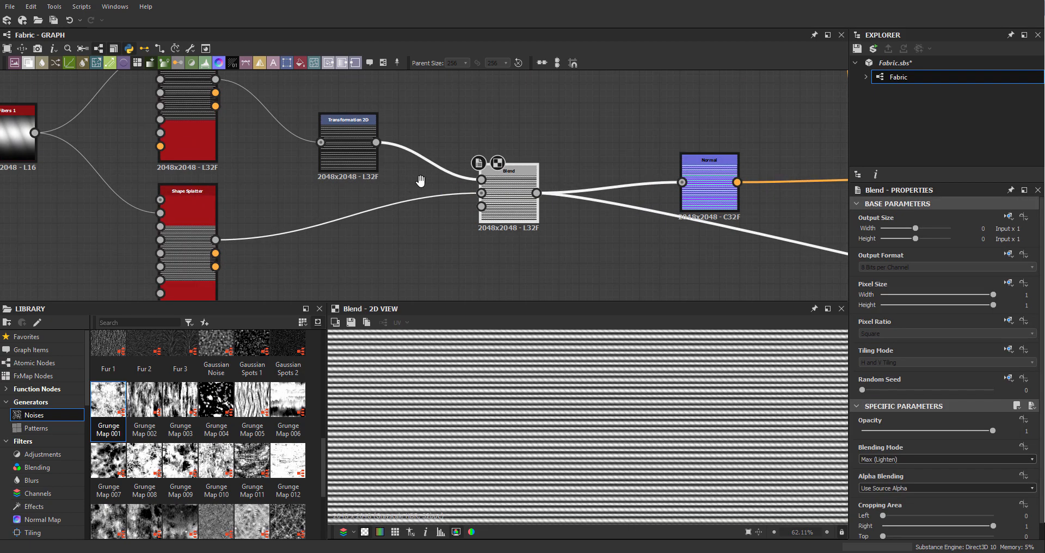
# - Move the thread-pattern nodes up to and including the Blend away from the Normal node to make room in the graph
pyautogui.moveTo(420, 182); pyautogui.dragTo(544, 182, button='middle')
pyautogui.scroll(-2, 544, 182)
pyautogui.moveTo(204, 131); pyautogui.dragTo(442, 238)
pyautogui.click(655, 168)
# - Insert a Transformation 2D node after the thread-pattern Blend and apply its /2 scaling to make the weave denser
pyautogui.click(436, 197)
pyautogui.moveTo(435, 197); pyautogui.dragTo(380, 175, button='middle')
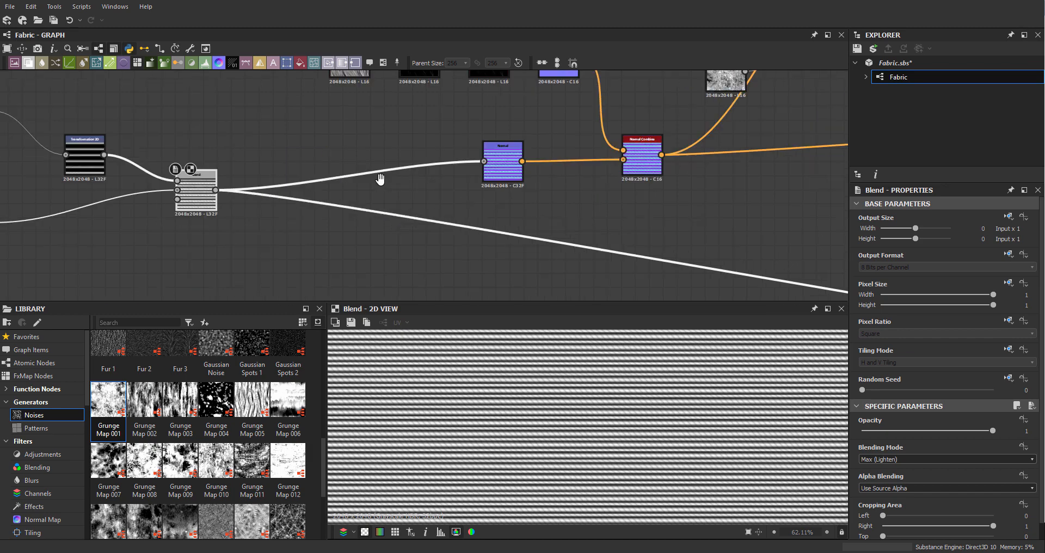
pyautogui.scroll(-2, 381, 175)
pyautogui.scroll(1, 436, 184)
pyautogui.press('space')
pyautogui.write('trans')
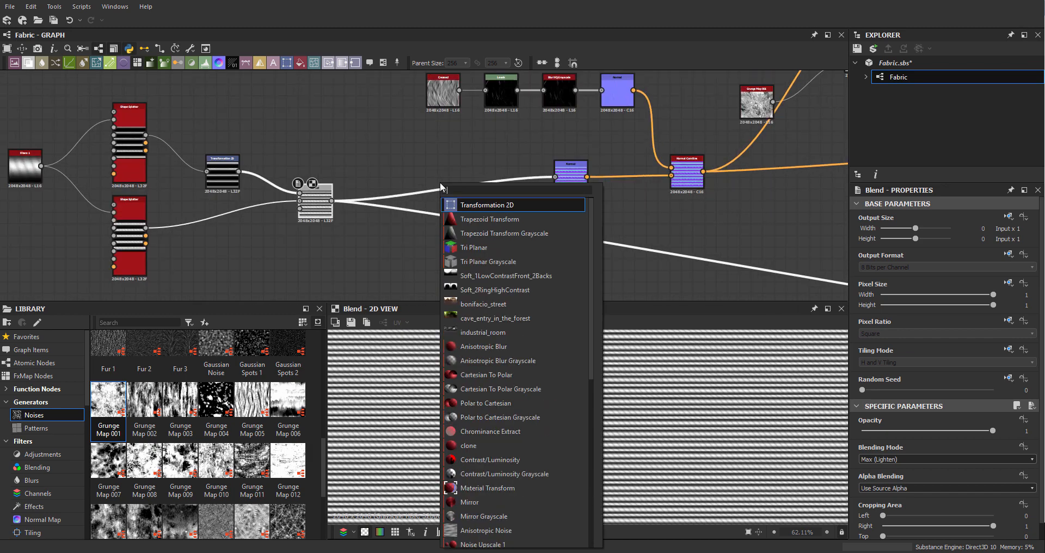
pyautogui.press('Return')
pyautogui.click(1017, 529)
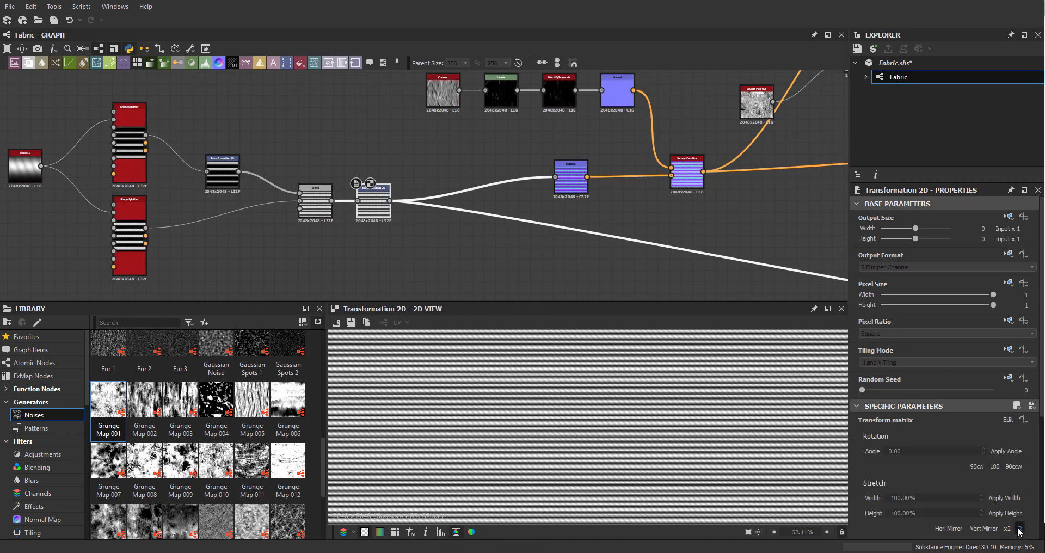
# - Check the Ambient Occlusion node's output and inspect the denser weave on the cube in Marmoset Toolbag
pyautogui.moveTo(518, 174); pyautogui.dragTo(397, 149, button='middle')
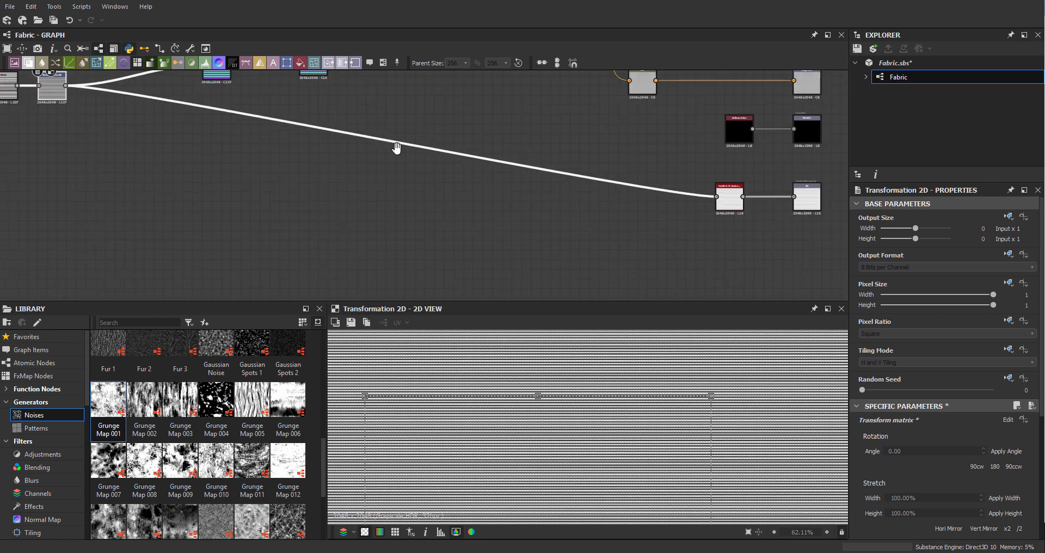
pyautogui.doubleClick(634, 207)
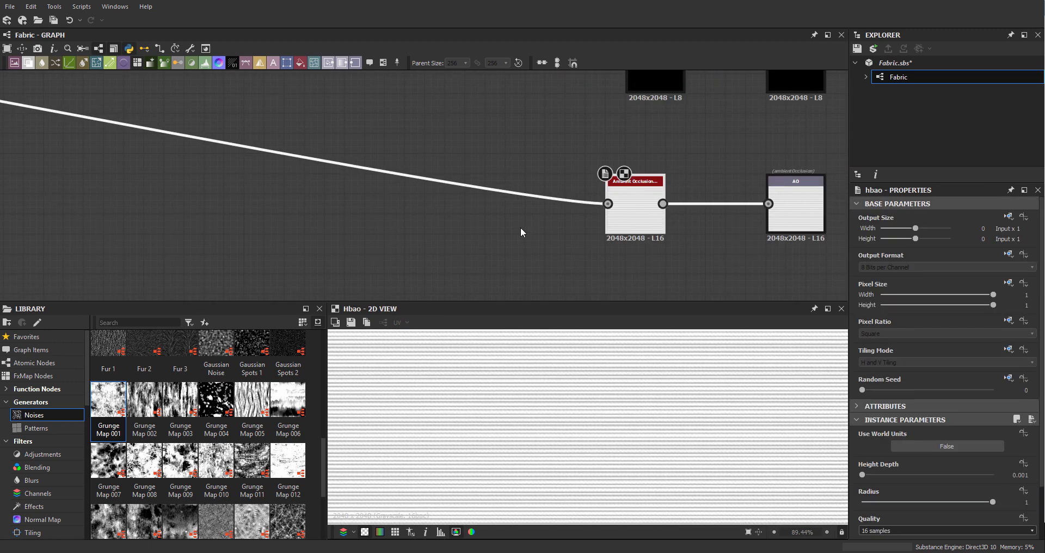
pyautogui.moveTo(520, 227); pyautogui.dragTo(270, 376, button='middle')
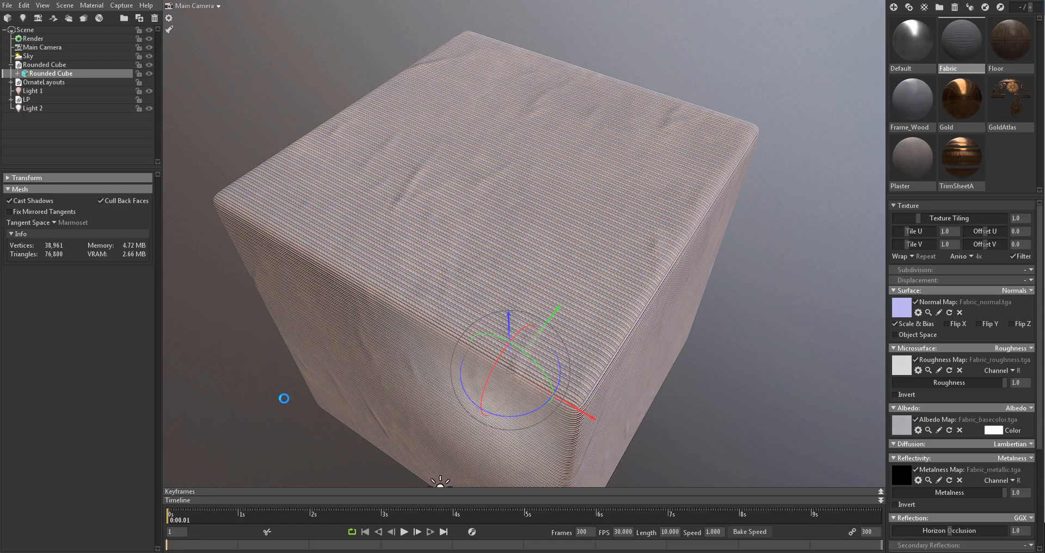
pyautogui.scroll(5, 498, 251)
pyautogui.moveTo(557, 318); pyautogui.dragTo(674, 191)
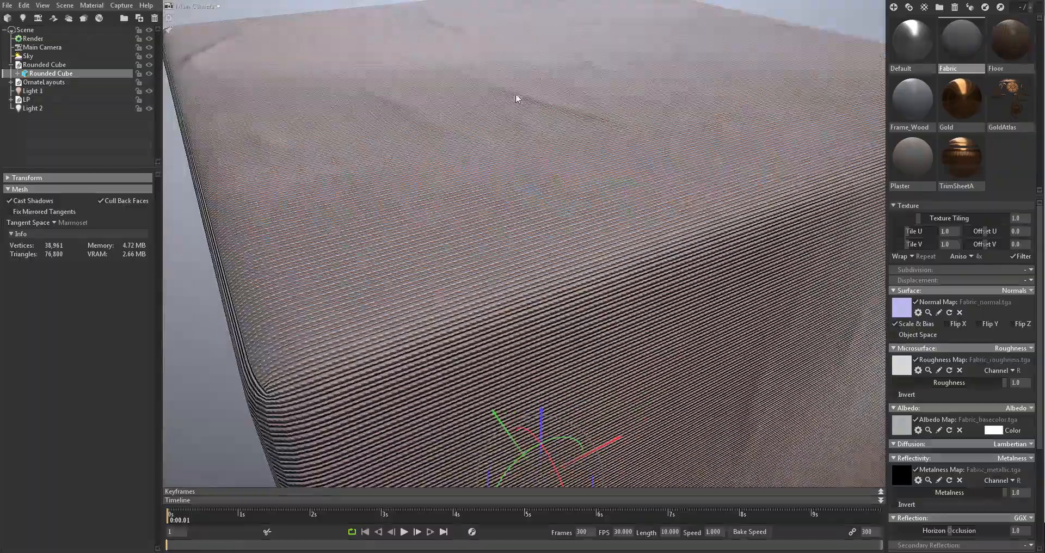
pyautogui.scroll(-3, 515, 93)
pyautogui.moveTo(531, 106)
pyautogui.mouseDown()
pyautogui.moveTo(545, 132)
pyautogui.moveTo(553, 119)
pyautogui.moveTo(570, 129)
pyautogui.mouseUp()
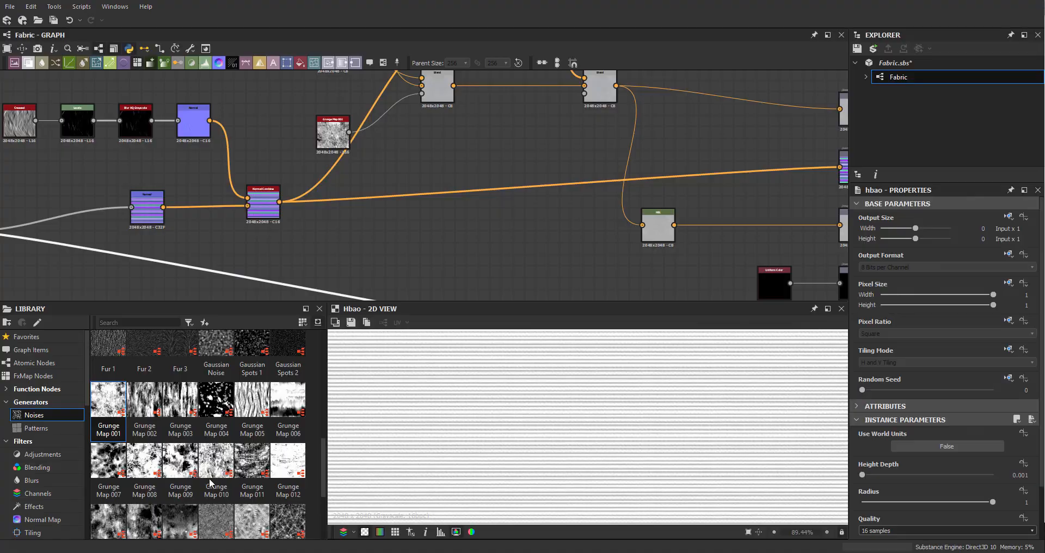
# - Return to Substance Designer and adjust the intensity of the Normal node fed by the new Transformation 2D
pyautogui.scroll(5, 416, 205)
pyautogui.click(411, 187)
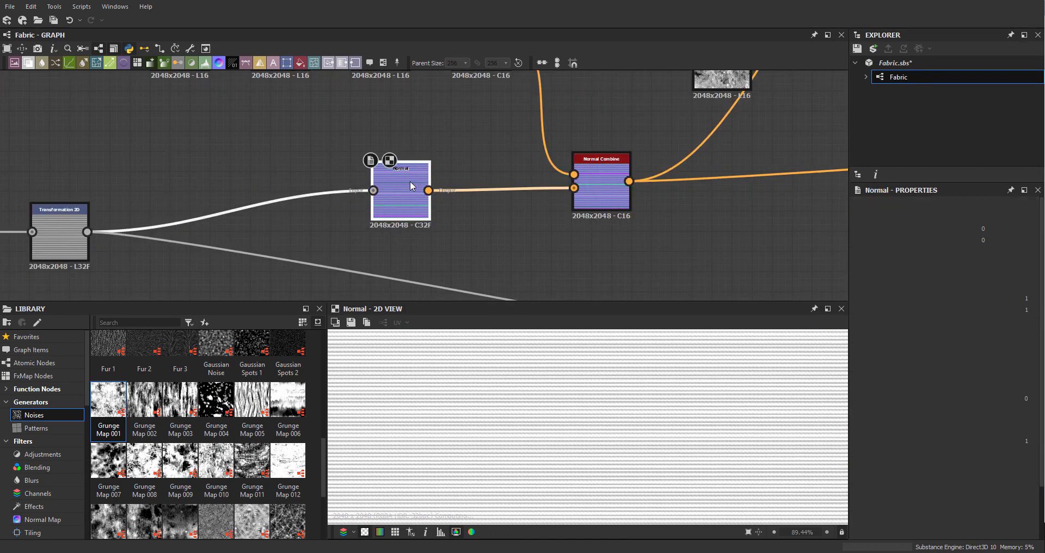
pyautogui.click(1026, 431)
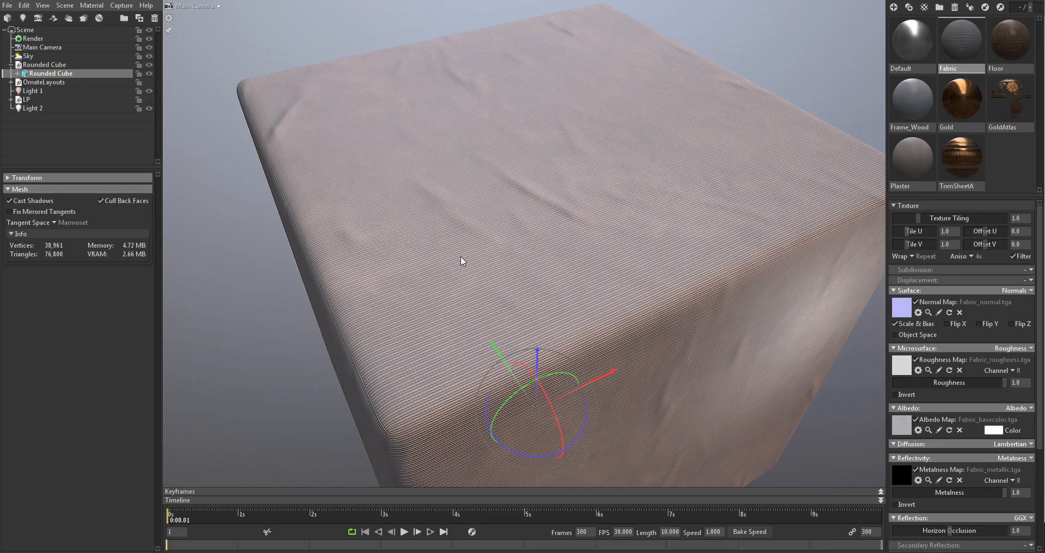
# - Return to Substance Designer and scale down the tile in the Transformation 2D node after the Blend to make the weave finer
pyautogui.moveTo(534, 187); pyautogui.dragTo(591, 286)
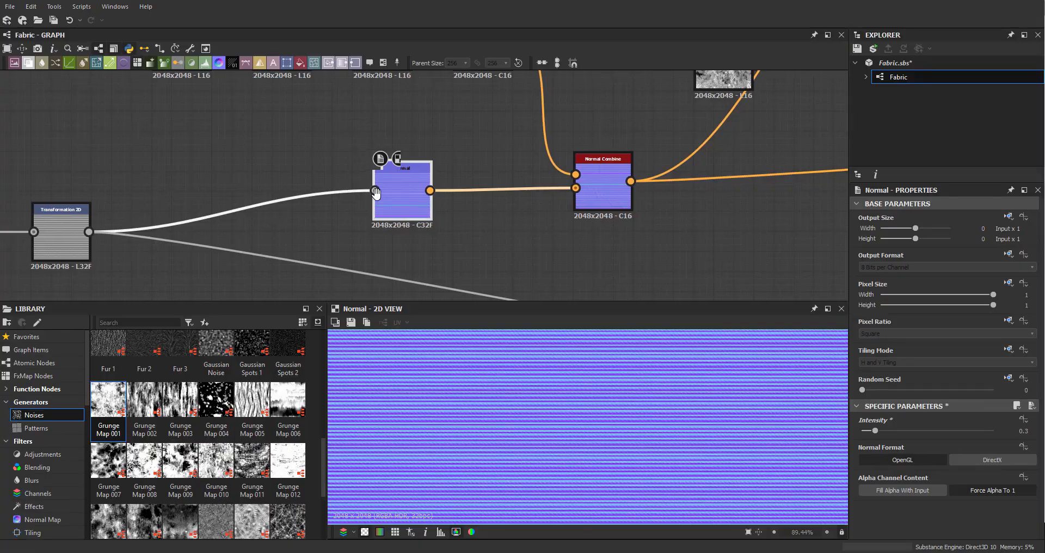
pyautogui.moveTo(56, 226); pyautogui.dragTo(312, 190, button='middle')
pyautogui.doubleClick(313, 190)
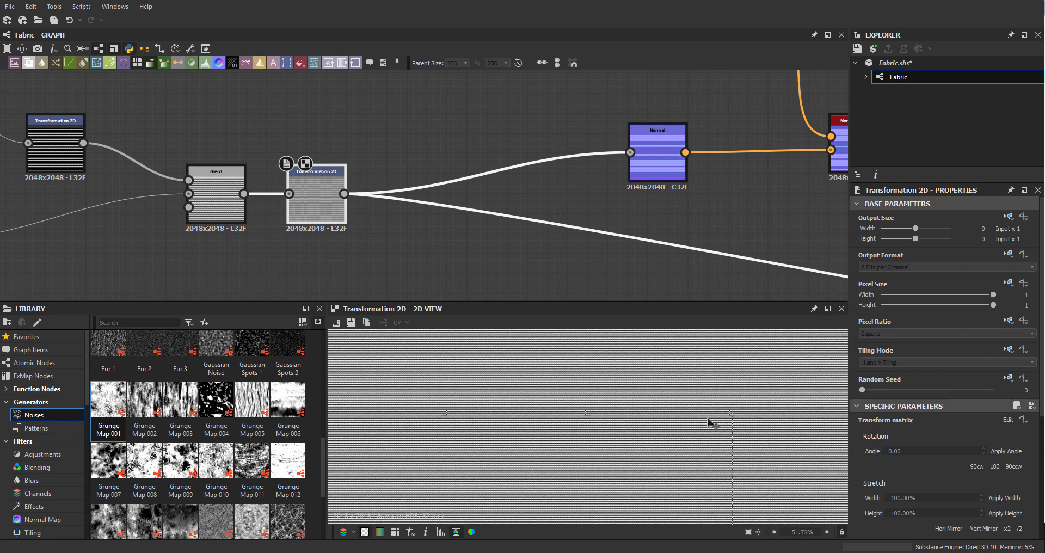
pyautogui.scroll(1, 768, 455)
pyautogui.moveTo(733, 446); pyautogui.dragTo(710, 399, button='middle')
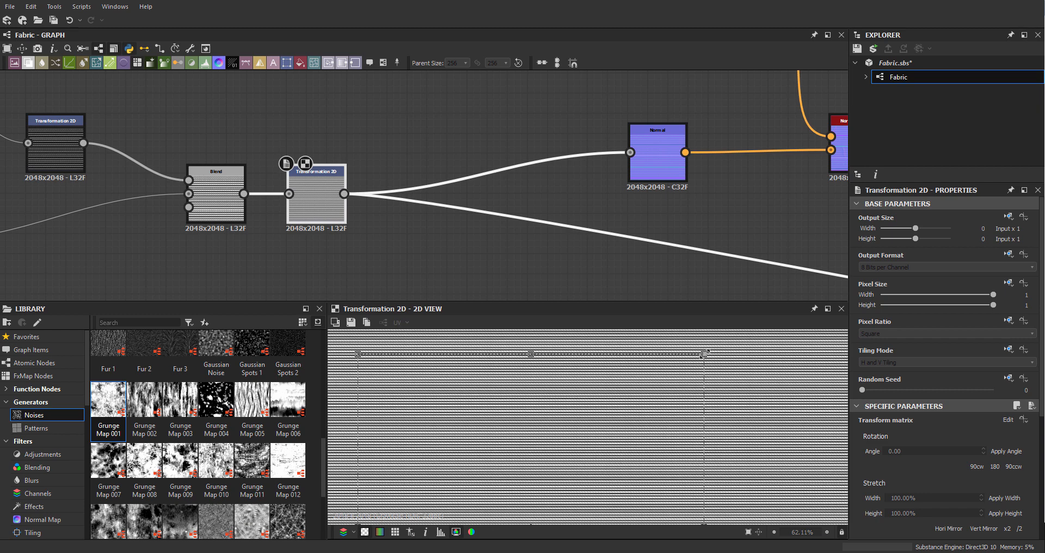
pyautogui.moveTo(684, 384); pyautogui.dragTo(645, 422)
pyautogui.scroll(-8, 727, 419)
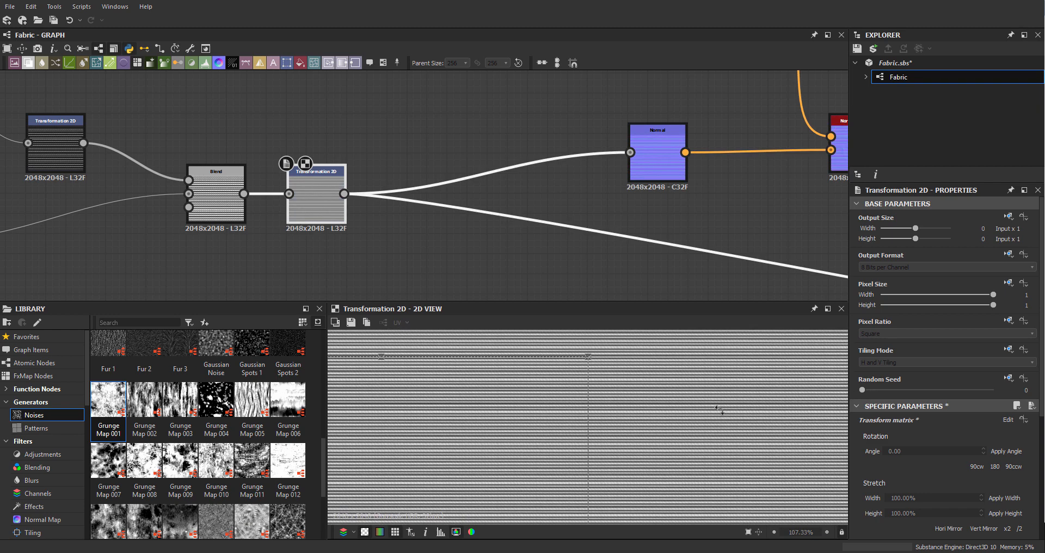
pyautogui.press('f')
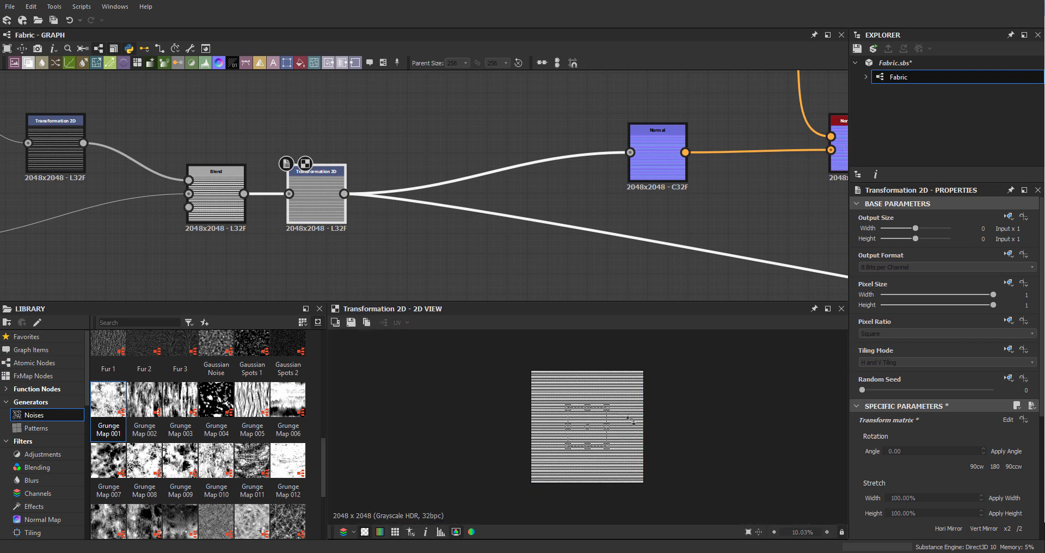
pyautogui.scroll(10, 700, 400)
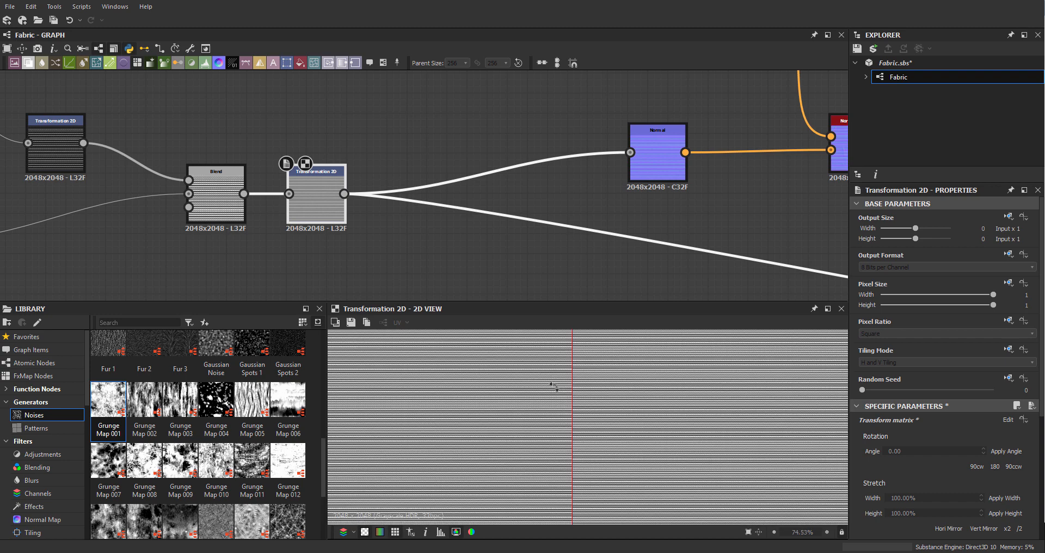
pyautogui.press('f')
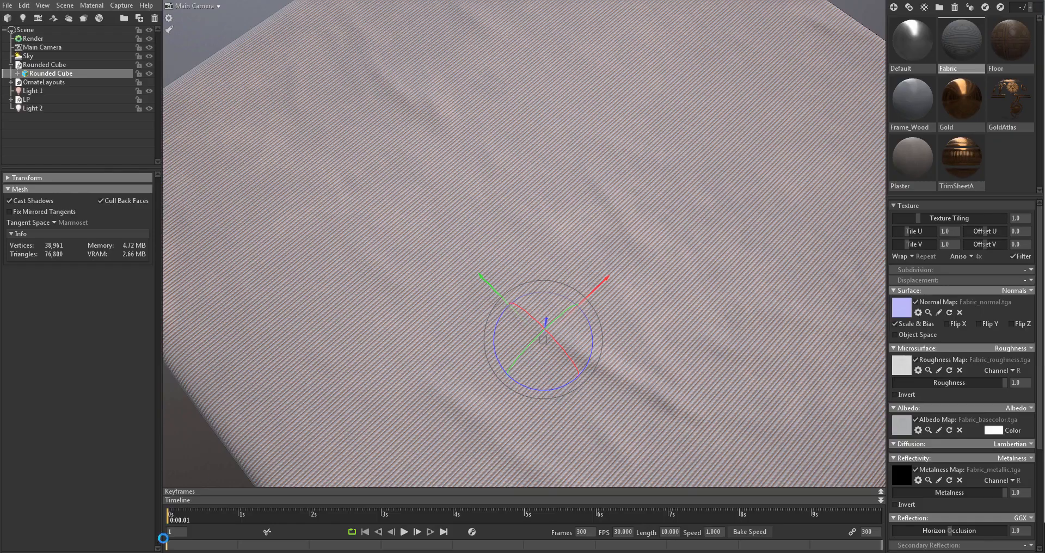
# - Switch to Marmoset Toolbag, deselect the cube and examine the finer weave from several angles and distances
pyautogui.scroll(-3, 425, 298)
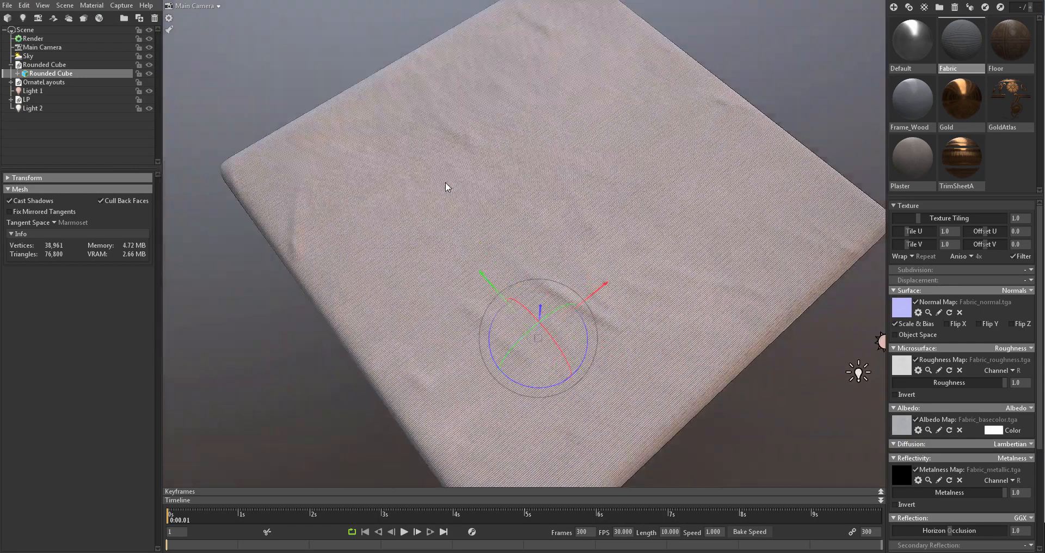
pyautogui.moveTo(446, 182); pyautogui.dragTo(774, 70)
pyautogui.click(723, 119)
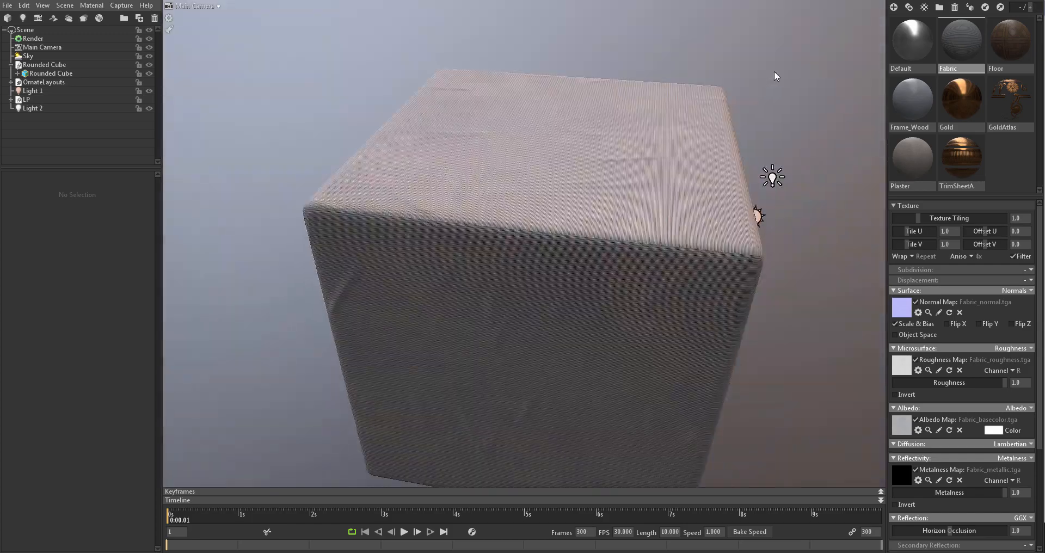
pyautogui.moveTo(774, 71); pyautogui.dragTo(773, 119, button='right')
pyautogui.moveTo(773, 119); pyautogui.dragTo(708, 191)
pyautogui.moveTo(708, 191); pyautogui.dragTo(655, 125, button='right')
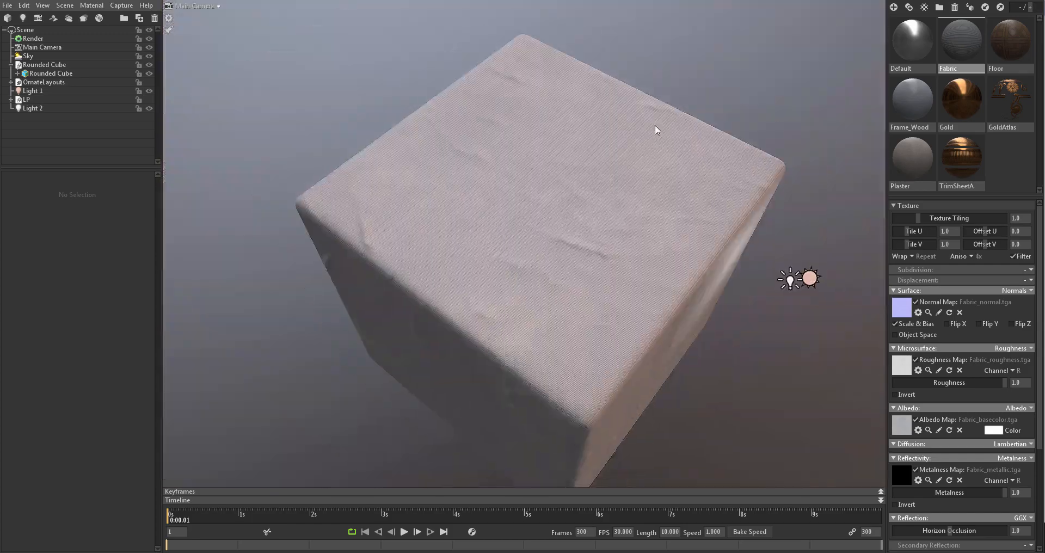
pyautogui.moveTo(655, 126); pyautogui.dragTo(749, 409)
pyautogui.moveTo(749, 408); pyautogui.dragTo(712, 243, button='right')
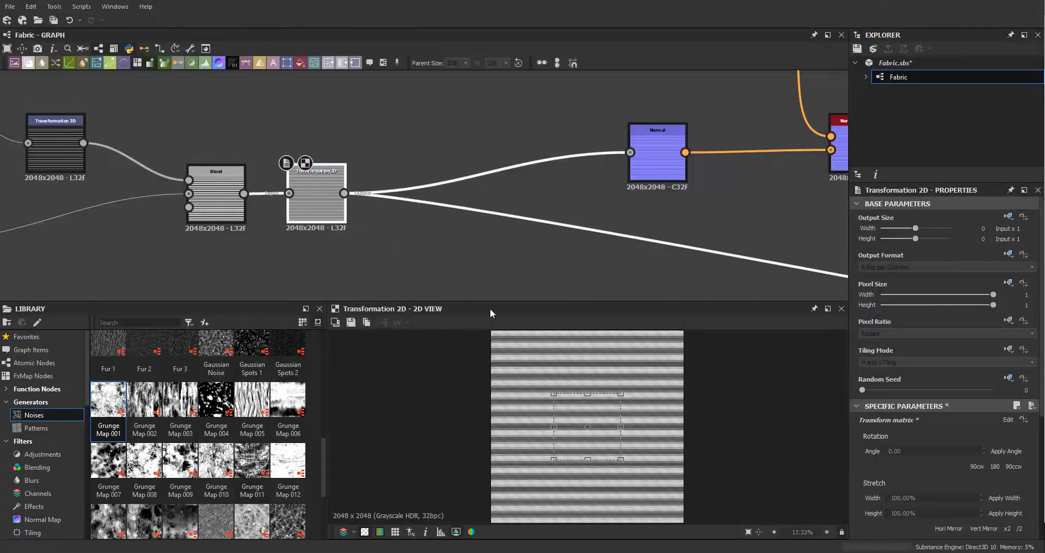
# - Return to Substance Designer and shrink the Transformation 2D node's tile slightly further for an even denser weave
pyautogui.moveTo(620, 395); pyautogui.dragTo(614, 404)
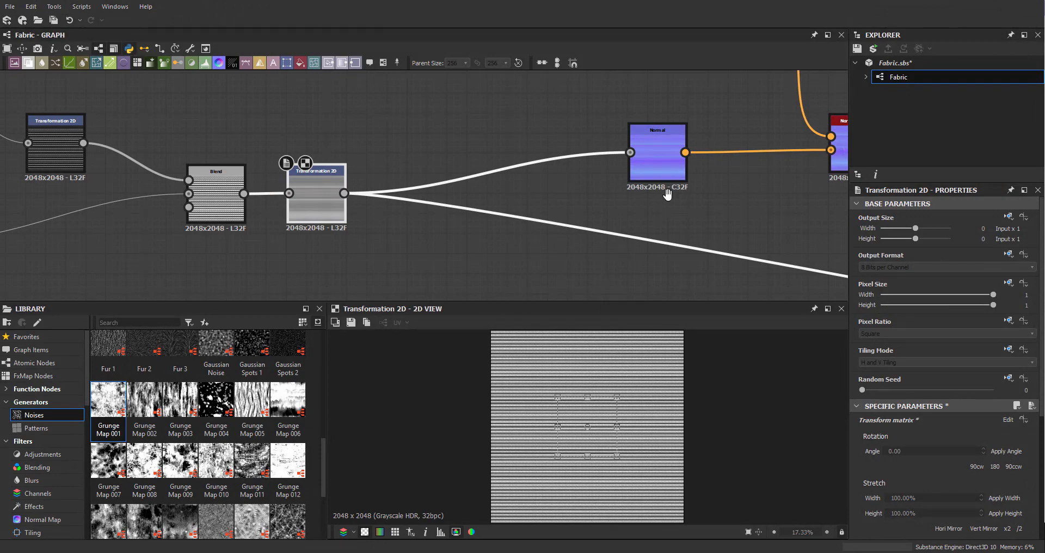
pyautogui.moveTo(667, 194); pyautogui.dragTo(349, 204, button='middle')
pyautogui.scroll(-5, 524, 140)
pyautogui.moveTo(657, 159); pyautogui.dragTo(291, 171, button='middle')
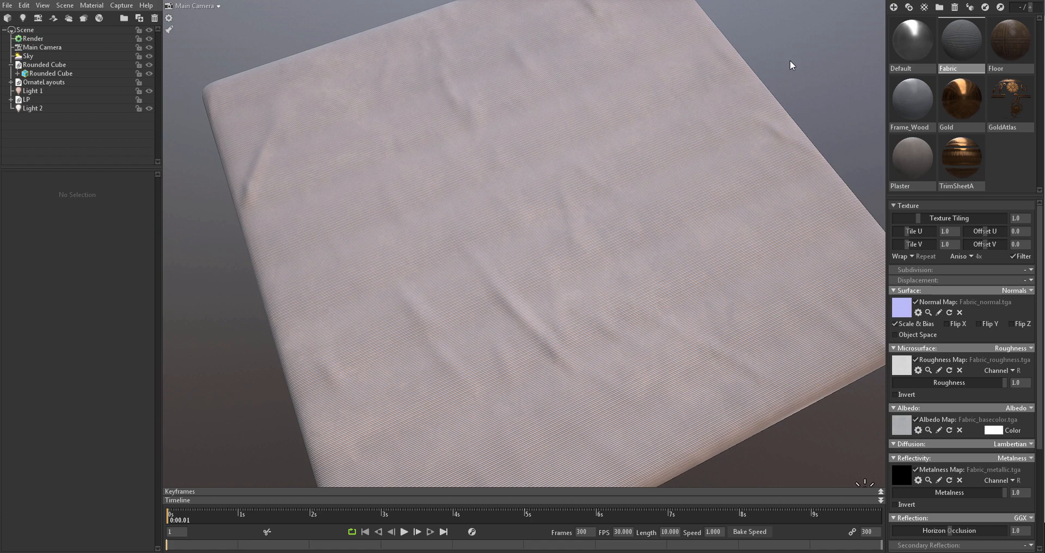
# - Switch to Marmoset Toolbag and examine the thread density and folds on the cube's top face, both from afar and up close
pyautogui.moveTo(654, 144); pyautogui.dragTo(534, 237)
pyautogui.moveTo(535, 234); pyautogui.dragTo(508, 190, button='right')
pyautogui.moveTo(508, 190); pyautogui.dragTo(505, 219)
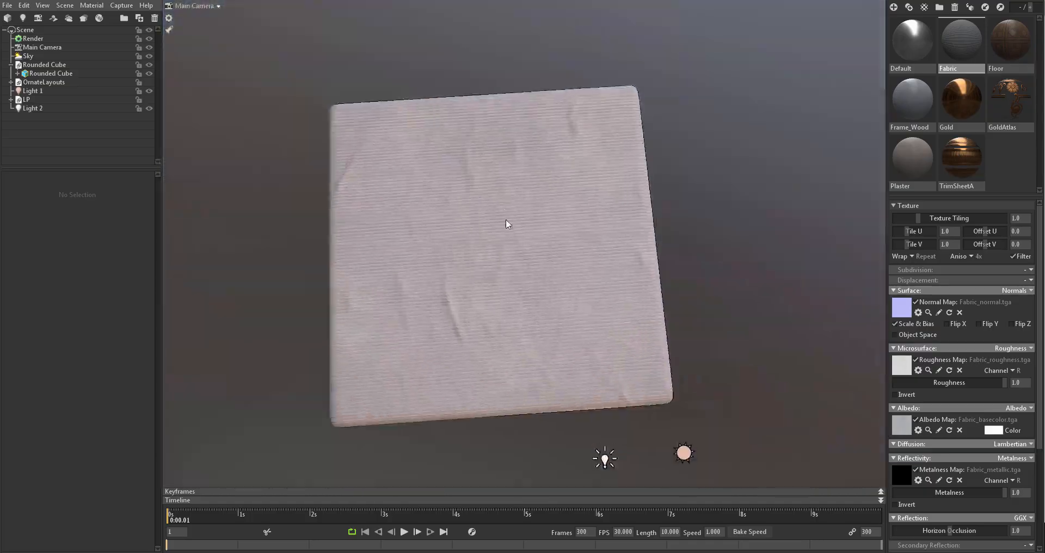
pyautogui.moveTo(505, 219); pyautogui.dragTo(493, 265, button='right')
pyautogui.moveTo(493, 266); pyautogui.dragTo(534, 186)
pyautogui.moveTo(533, 189); pyautogui.dragTo(532, 232, button='right')
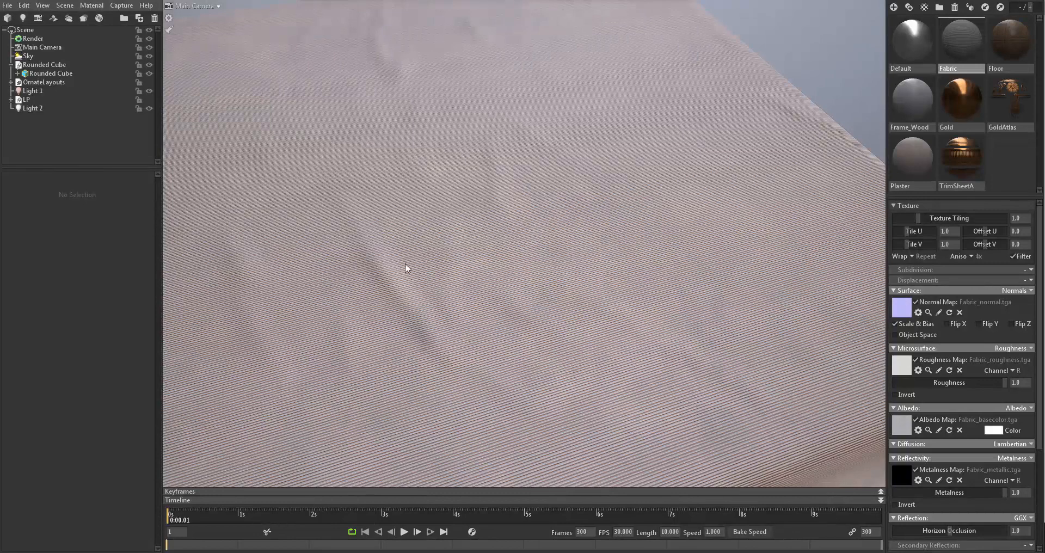
pyautogui.moveTo(470, 168); pyautogui.dragTo(511, 169, button='right')
pyautogui.moveTo(511, 169); pyautogui.dragTo(569, 208)
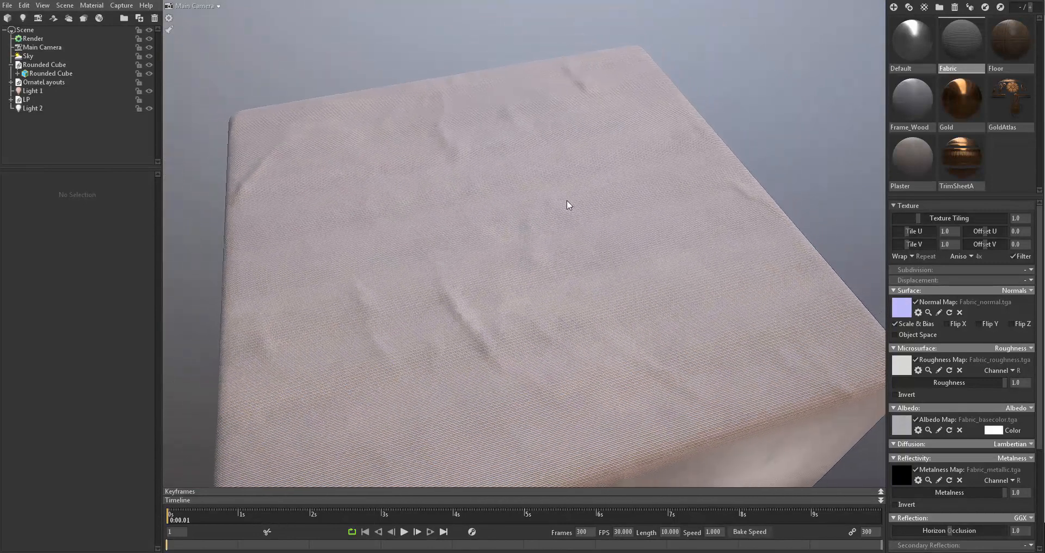
# - Set the Fabric material's albedo colour to red d63c3c and check the tinted weave up close on the cube
pyautogui.click(997, 434)
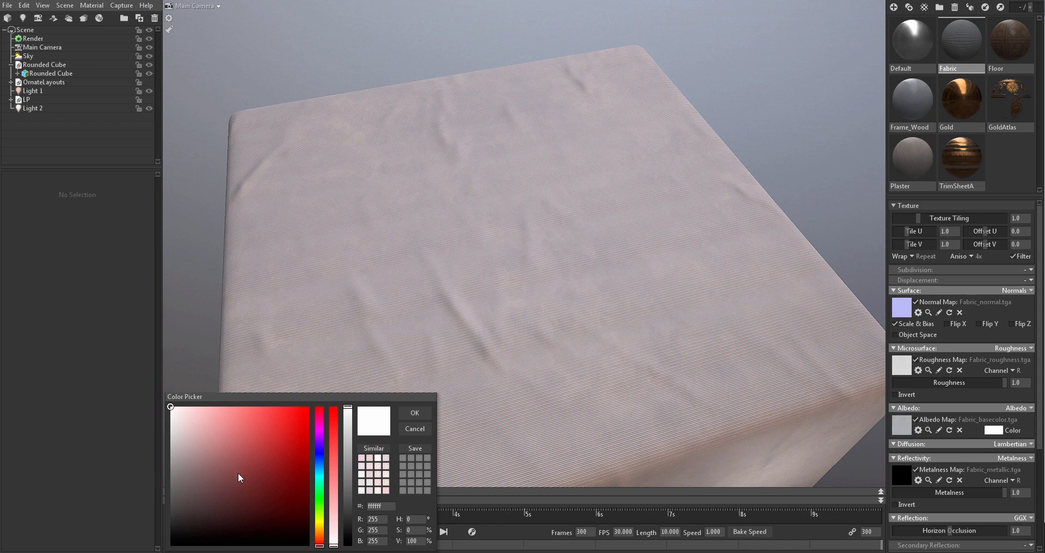
pyautogui.moveTo(238, 473)
pyautogui.mouseDown()
pyautogui.moveTo(256, 463)
pyautogui.moveTo(234, 429)
pyautogui.moveTo(255, 417)
pyautogui.moveTo(266, 438)
pyautogui.moveTo(266, 424)
pyautogui.moveTo(279, 426)
pyautogui.moveTo(270, 429)
pyautogui.mouseUp()
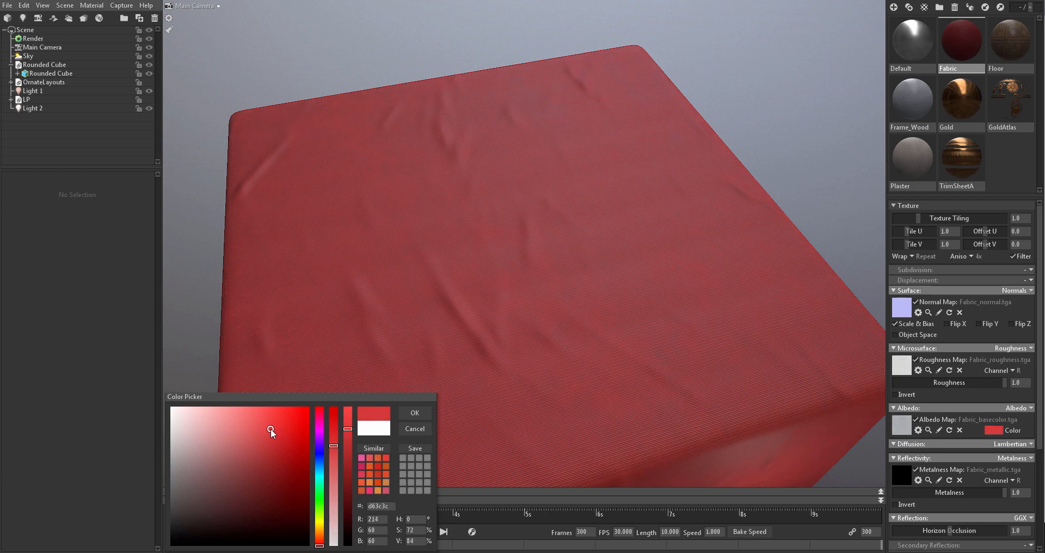
pyautogui.click(415, 413)
pyautogui.moveTo(658, 263); pyautogui.dragTo(626, 155, button='right')
pyautogui.moveTo(625, 155); pyautogui.dragTo(578, 95)
pyautogui.moveTo(578, 94); pyautogui.dragTo(602, 250, button='right')
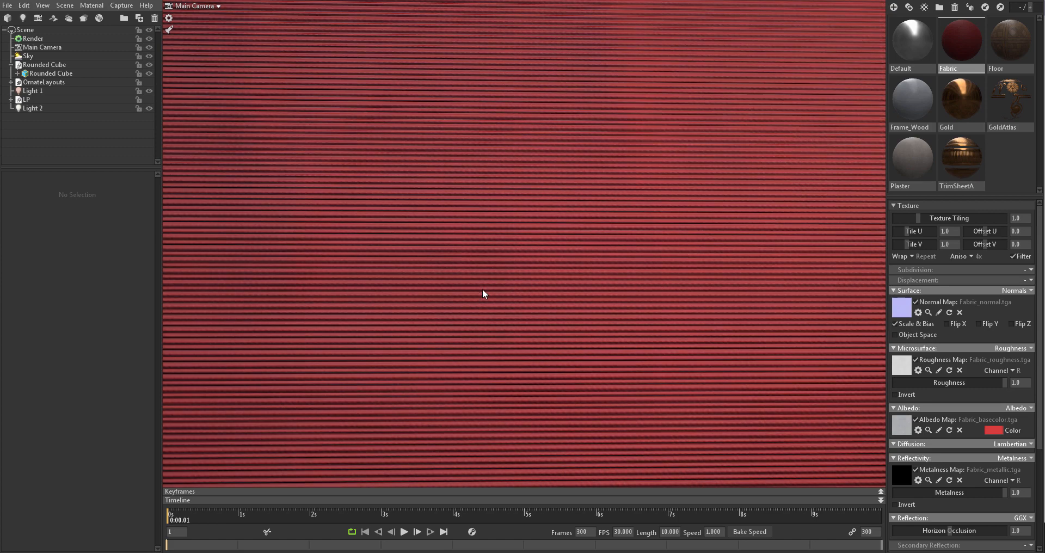
pyautogui.moveTo(483, 292); pyautogui.dragTo(550, 208, button='right')
# - Return to Substance Designer and lower the Intensity of the weave's Normal node to 0.2 and finally to 0.1
pyautogui.click(205, 552)
pyautogui.moveTo(58, 150); pyautogui.dragTo(383, 145, button='middle')
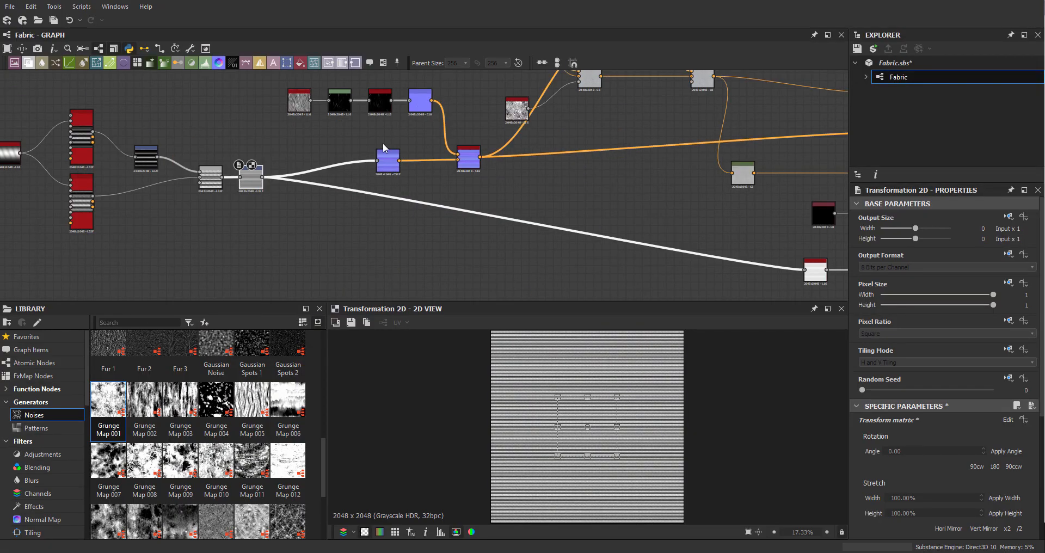
pyautogui.scroll(3, 381, 145)
pyautogui.doubleClick(400, 175)
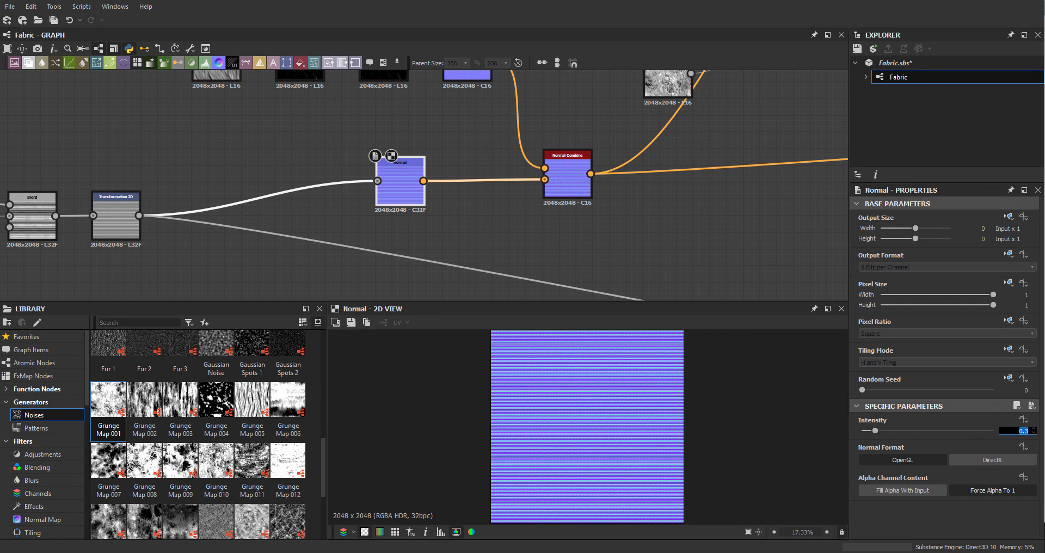
pyautogui.write('0.2')
pyautogui.press('Return')
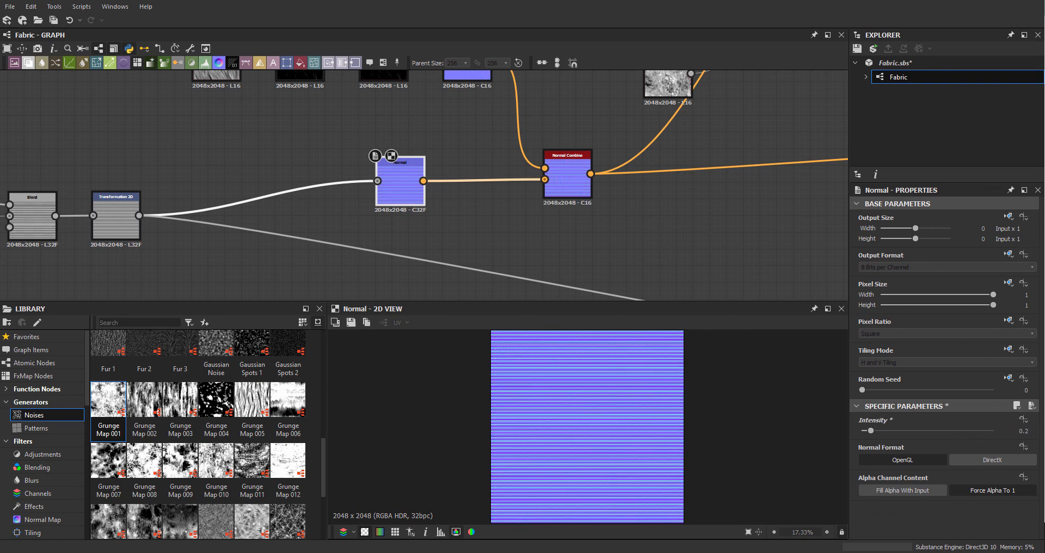
pyautogui.doubleClick(1012, 430)
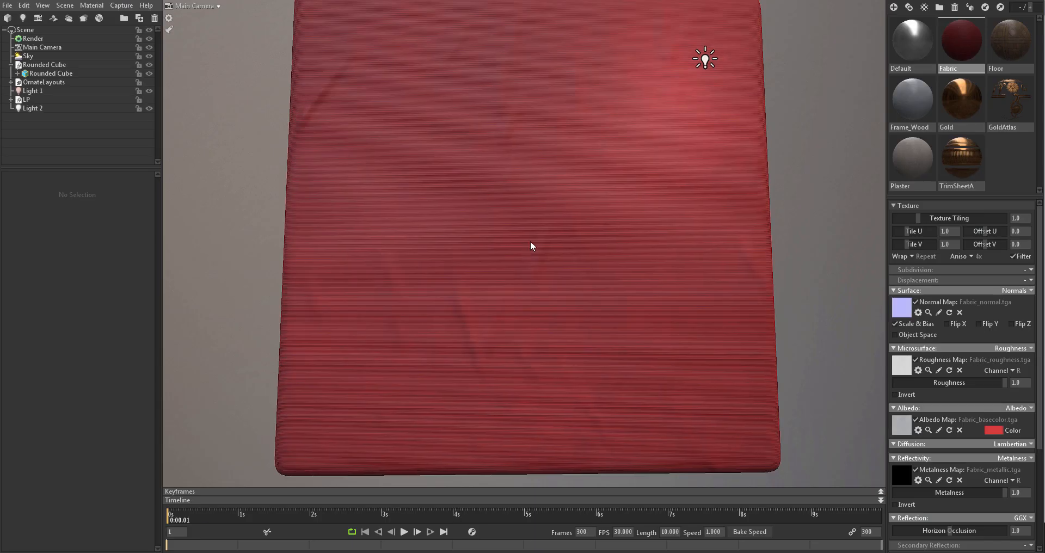
# - Switch to Marmoset Toolbag and examine the softened weave normals on the red cube at close and far distances
pyautogui.scroll(10, 532, 243)
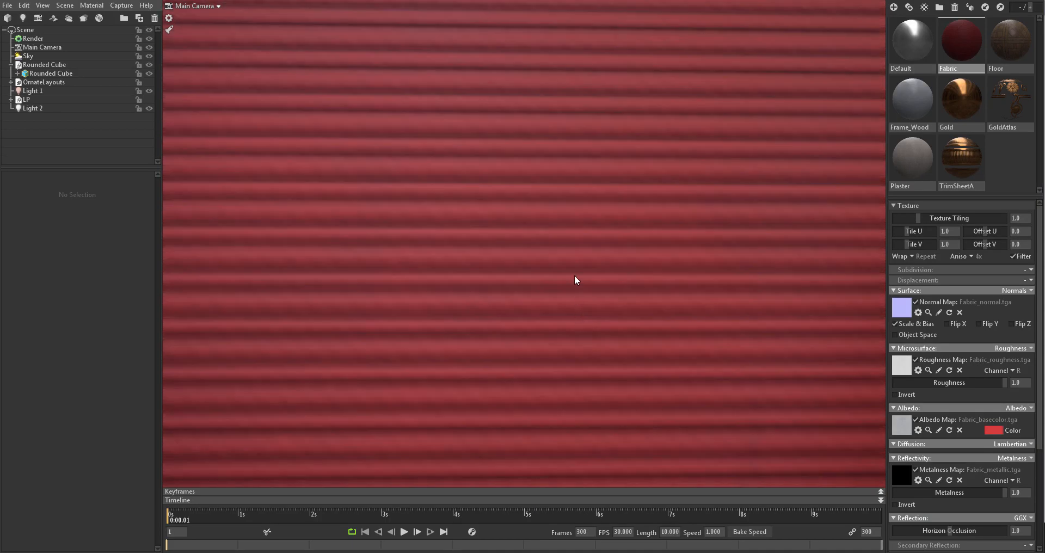
pyautogui.scroll(-5, 553, 211)
pyautogui.moveTo(552, 212); pyautogui.dragTo(365, 382)
pyautogui.scroll(5, 596, 263)
pyautogui.scroll(-5, 551, 198)
pyautogui.scroll(4, 621, 260)
pyautogui.scroll(3, 637, 259)
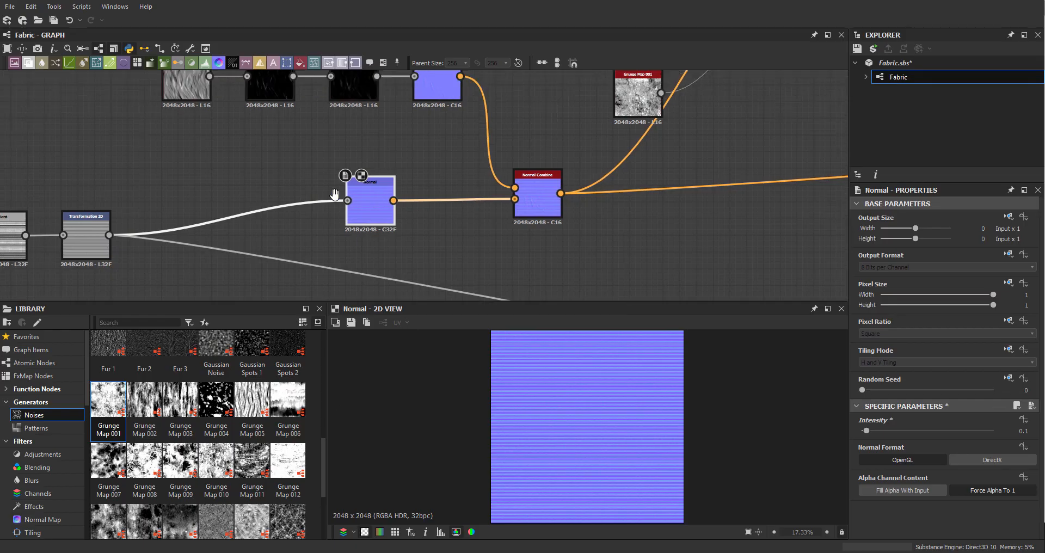
# - Return to Substance Designer and insert a Levels node between the HSL node and the Roughness output
pyautogui.moveTo(350, 175); pyautogui.dragTo(315, 191, button='middle')
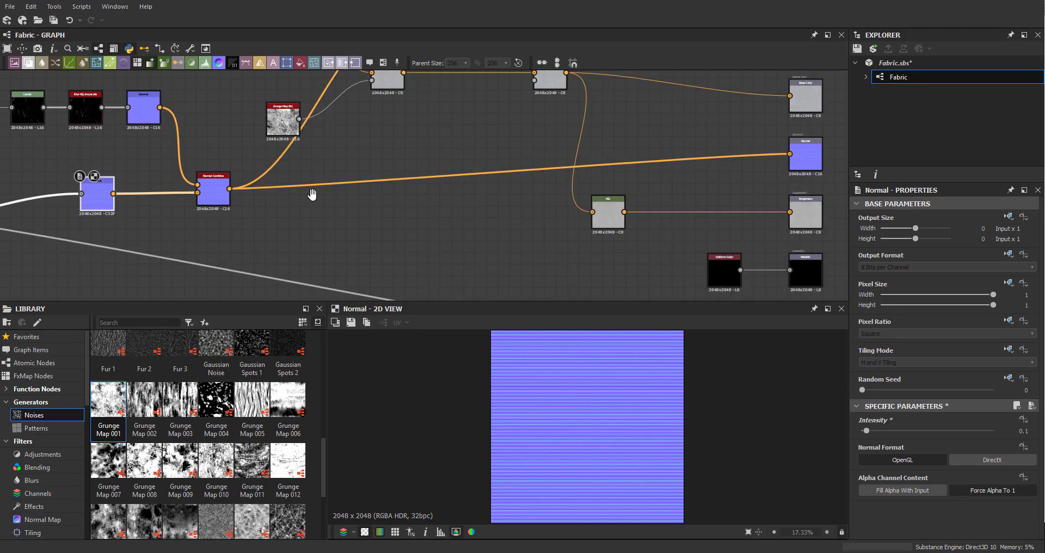
pyautogui.scroll(3, 381, 201)
pyautogui.doubleClick(466, 215)
pyautogui.scroll(5, 618, 399)
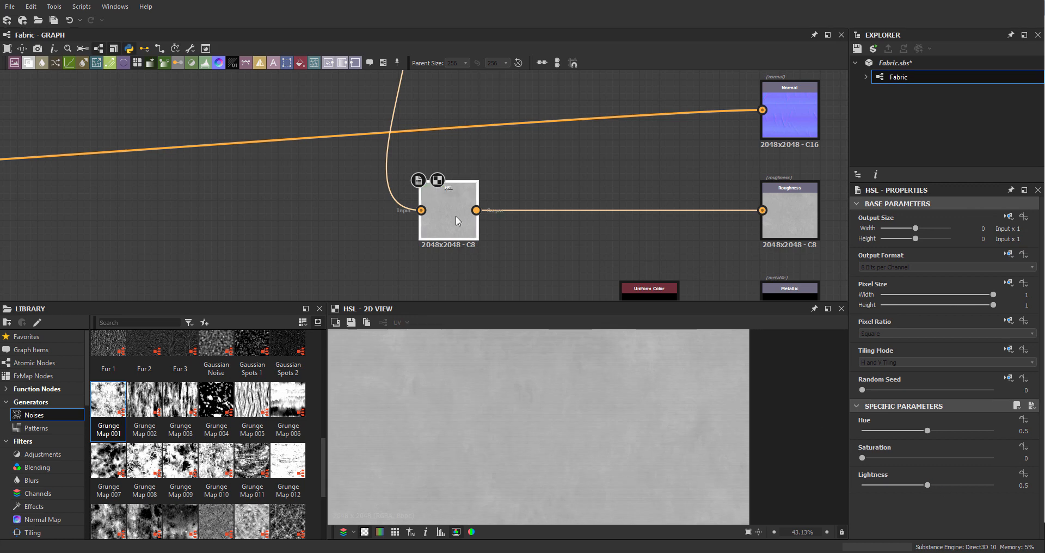
pyautogui.press('space')
pyautogui.write('levels')
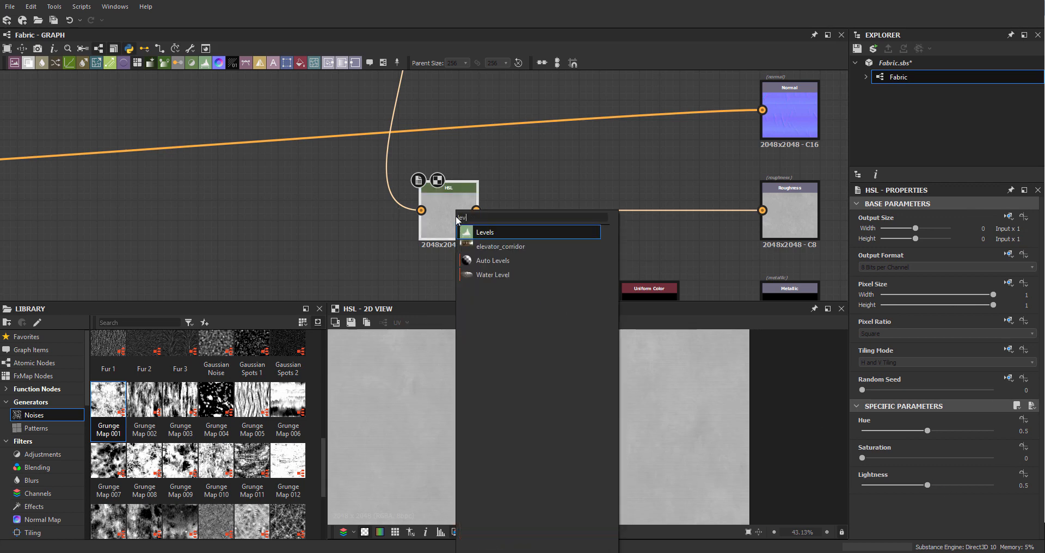
pyautogui.press('Return')
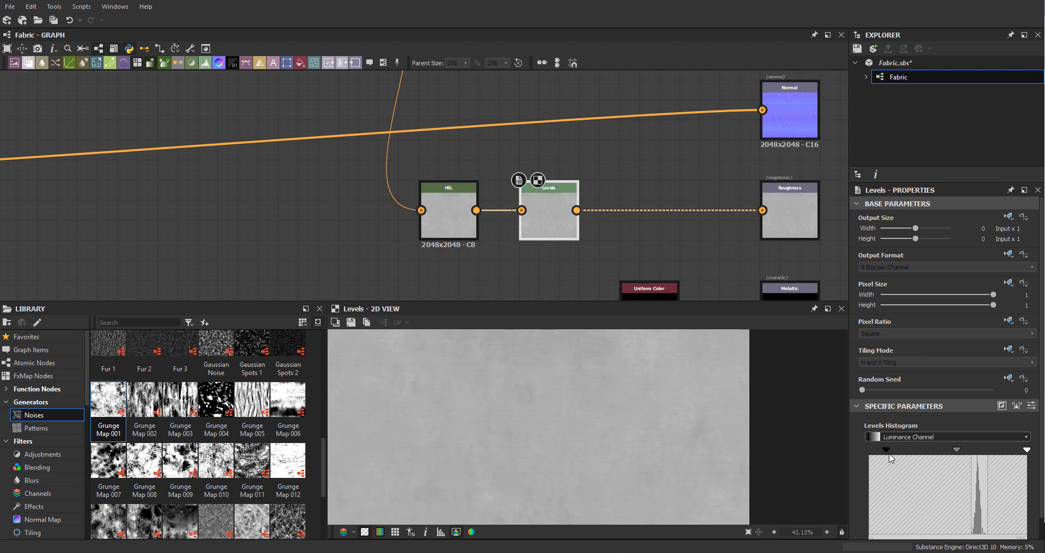
# - Put the Levels node's black point at its minimum and lower its white point to brighten the roughness map and increase its contrast
pyautogui.moveTo(889, 455); pyautogui.dragTo(845, 457)
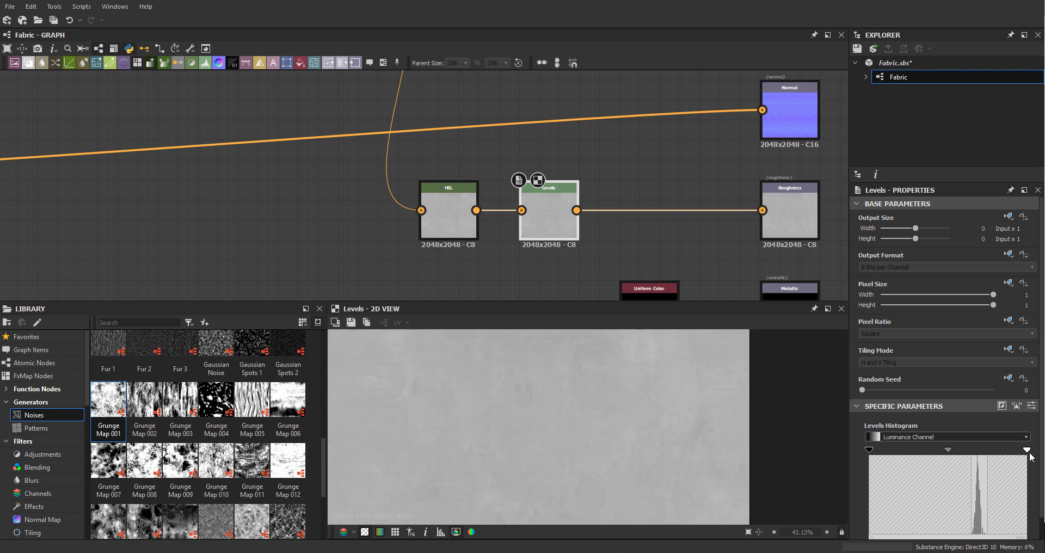
pyautogui.moveTo(1014, 453); pyautogui.dragTo(943, 457)
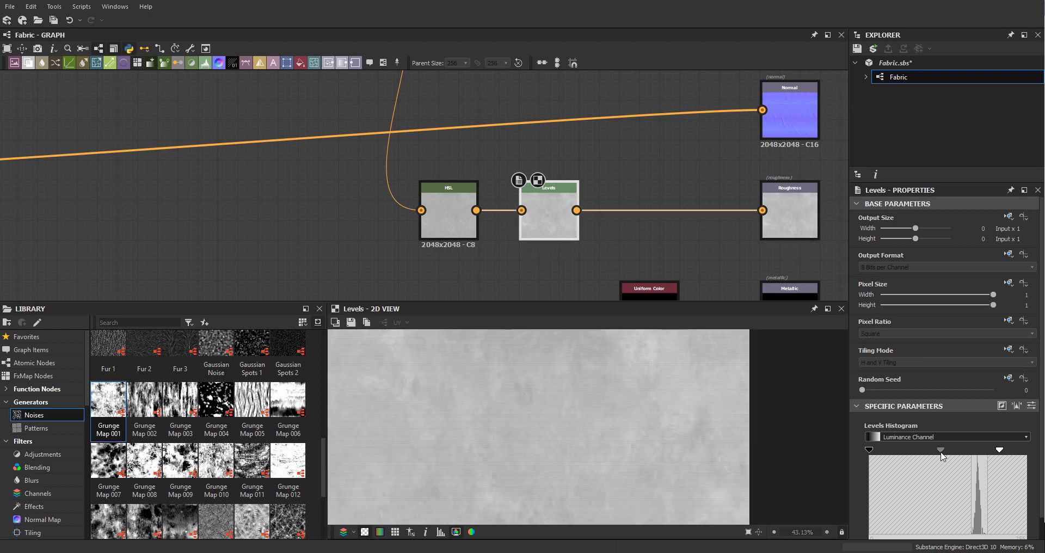
pyautogui.scroll(3, 528, 397)
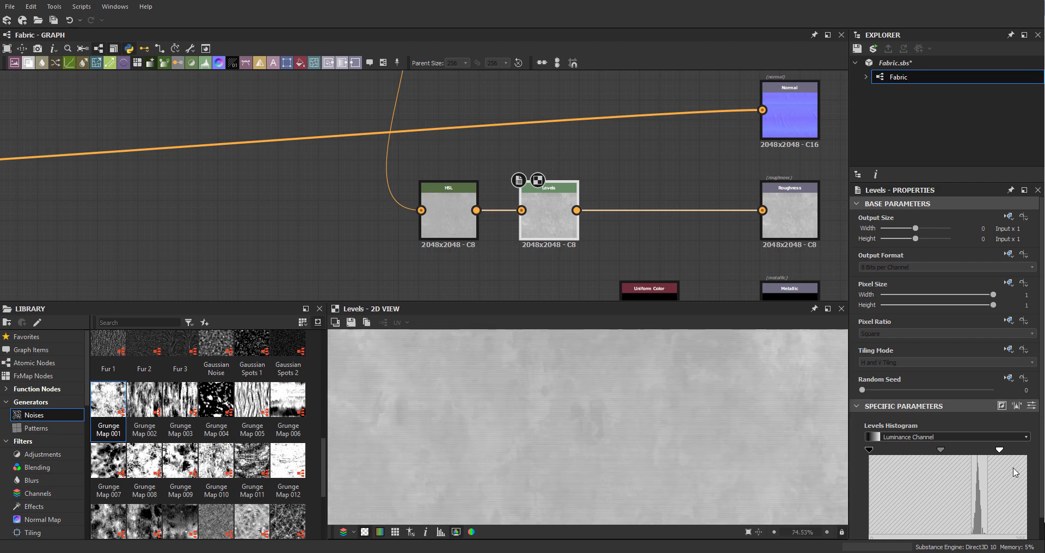
pyautogui.moveTo(1000, 453); pyautogui.dragTo(993, 454)
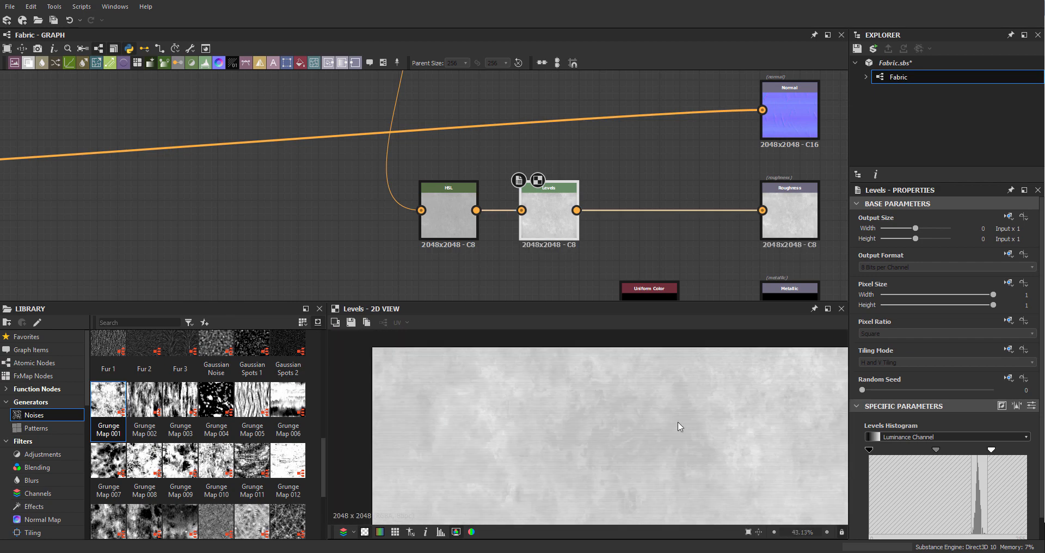
pyautogui.scroll(-3, 643, 420)
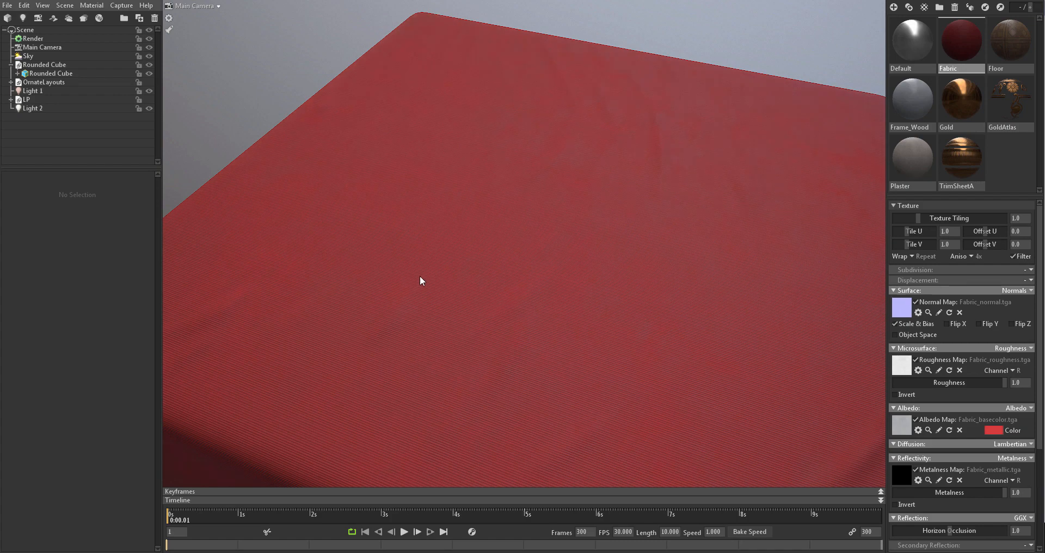
# - Switch to Marmoset Toolbag and inspect how the brighter roughness map reacts to the light on the red cube
pyautogui.moveTo(420, 280); pyautogui.dragTo(502, 201)
pyautogui.scroll(-5, 532, 146)
pyautogui.scroll(5, 597, 248)
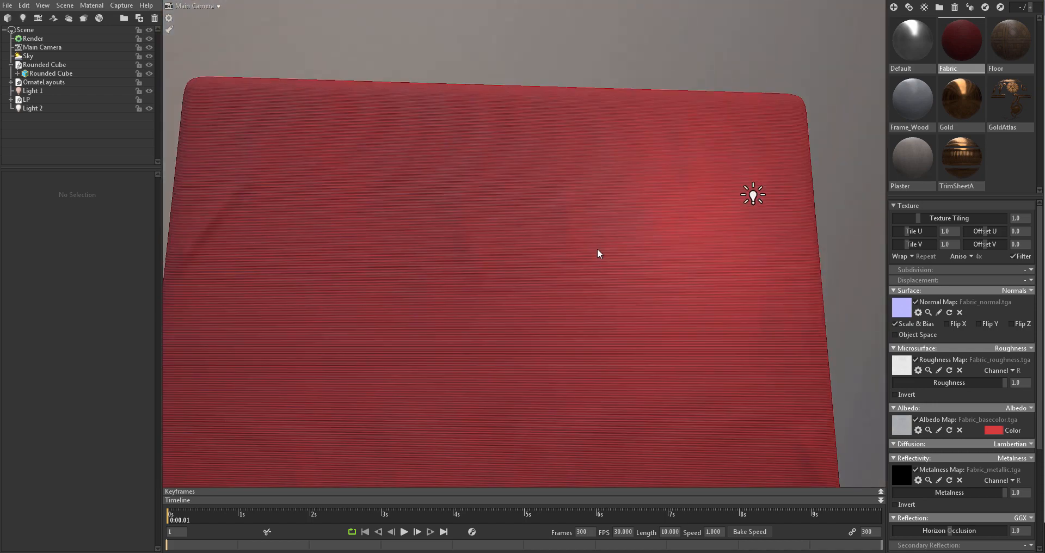
# - Select Light 2 and shift it sideways in front of the red cube to see how the fabric catches it
pyautogui.click(755, 195)
pyautogui.moveTo(837, 195); pyautogui.dragTo(758, 198)
pyautogui.scroll(-5, 503, 213)
pyautogui.moveTo(504, 212); pyautogui.dragTo(574, 156)
pyautogui.scroll(5, 604, 229)
pyautogui.scroll(-5, 599, 250)
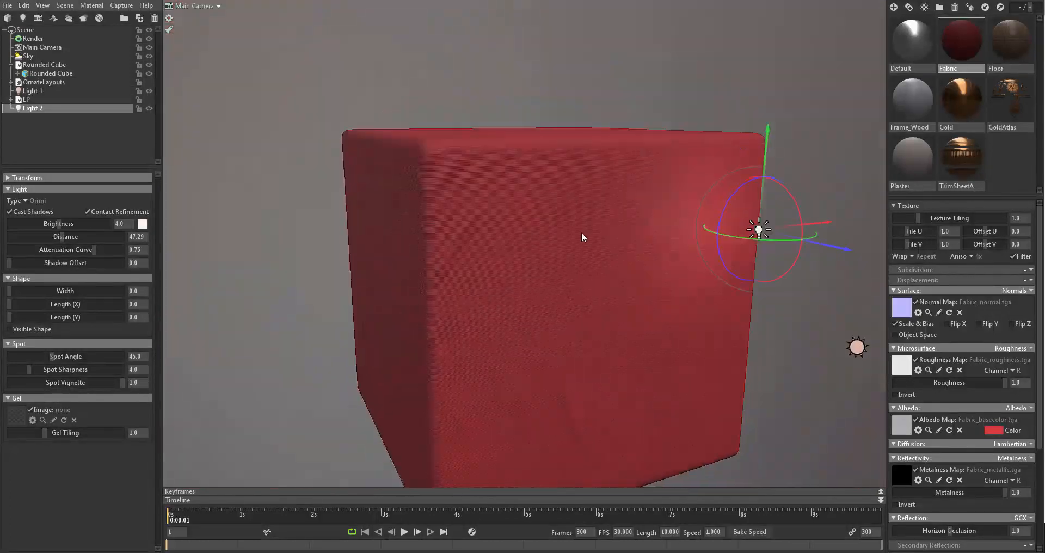
# - Examine the cube's weave and folds under the light from several angles, both close up and from a distance
pyautogui.moveTo(581, 232); pyautogui.dragTo(664, 262)
pyautogui.scroll(5, 734, 234)
pyautogui.moveTo(734, 234); pyautogui.dragTo(498, 147)
pyautogui.scroll(4, 706, 289)
pyautogui.scroll(-5, 550, 280)
pyautogui.click(750, 211)
pyautogui.moveTo(579, 240); pyautogui.dragTo(610, 171, button='middle')
pyautogui.scroll(10, 610, 171)
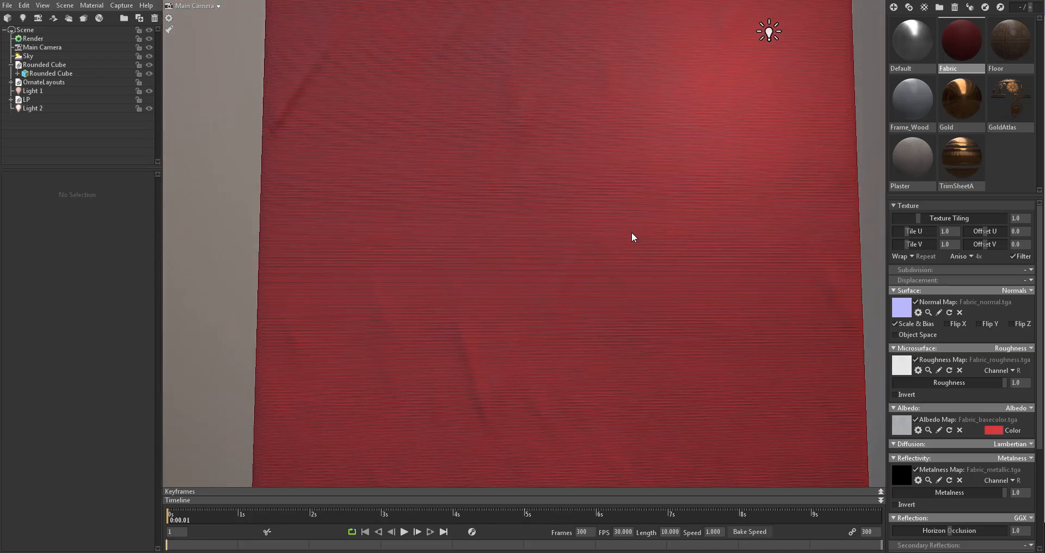
pyautogui.scroll(-5, 608, 245)
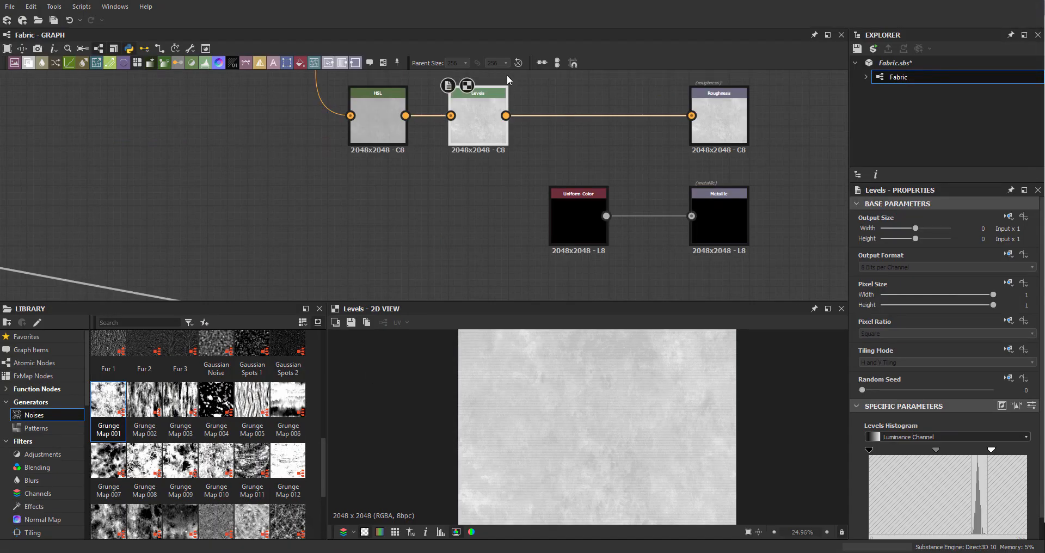
# - In Substance Designer, duplicate the Ambient Occlusion node and feed the copy from the folds' Blur HQ Grayscale node
pyautogui.moveTo(526, 212); pyautogui.dragTo(325, 242)
pyautogui.moveTo(325, 240); pyautogui.dragTo(535, 218, button='middle')
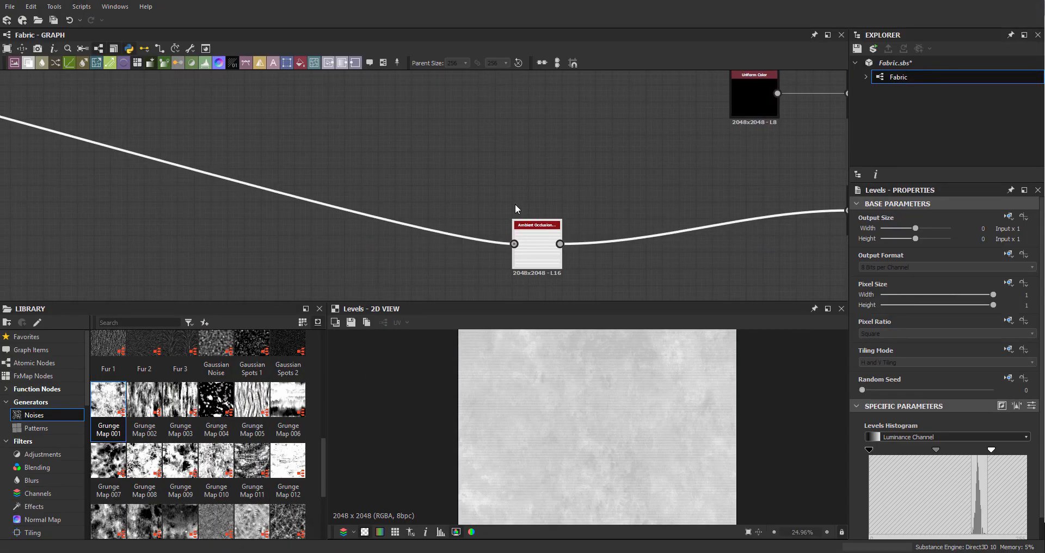
pyautogui.moveTo(534, 223); pyautogui.dragTo(534, 240)
pyautogui.hotkey('ctrl', 'd')
pyautogui.moveTo(502, 207); pyautogui.dragTo(538, 207)
pyautogui.scroll(-5, 458, 208)
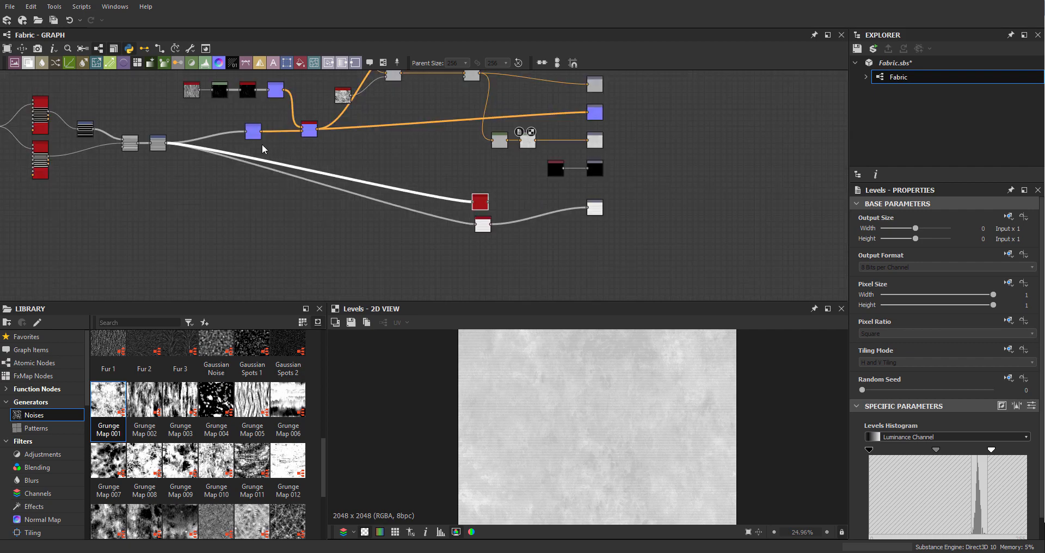
pyautogui.moveTo(265, 146); pyautogui.dragTo(429, 207, button='middle')
pyautogui.scroll(4, 434, 142)
pyautogui.doubleClick(392, 162)
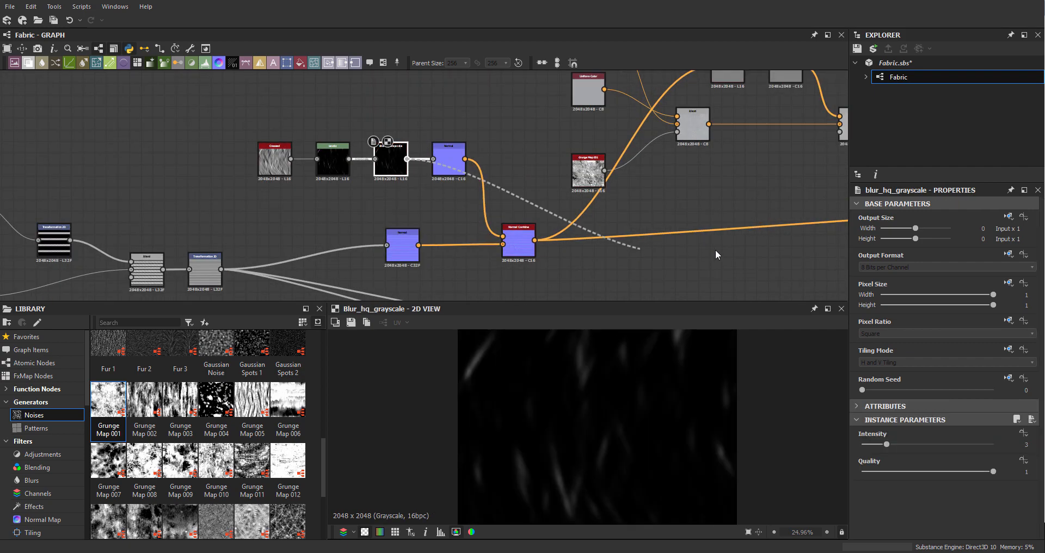
pyautogui.moveTo(716, 255); pyautogui.dragTo(592, 198, button='middle')
# - Set the Height Depth of the folds' Ambient Occlusion node to 0.05
pyautogui.doubleClick(570, 241)
pyautogui.moveTo(570, 241); pyautogui.dragTo(509, 175, button='middle')
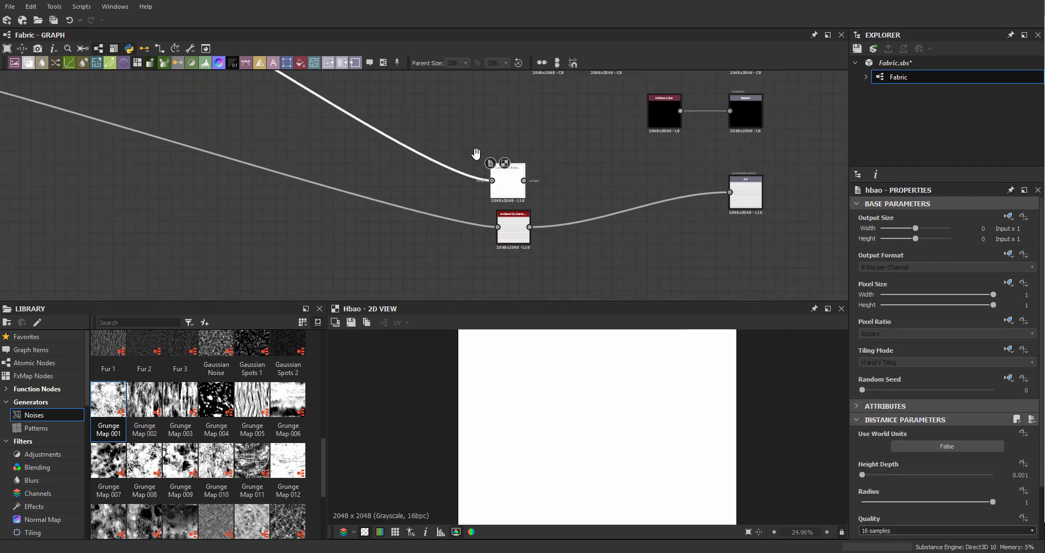
pyautogui.scroll(2, 490, 163)
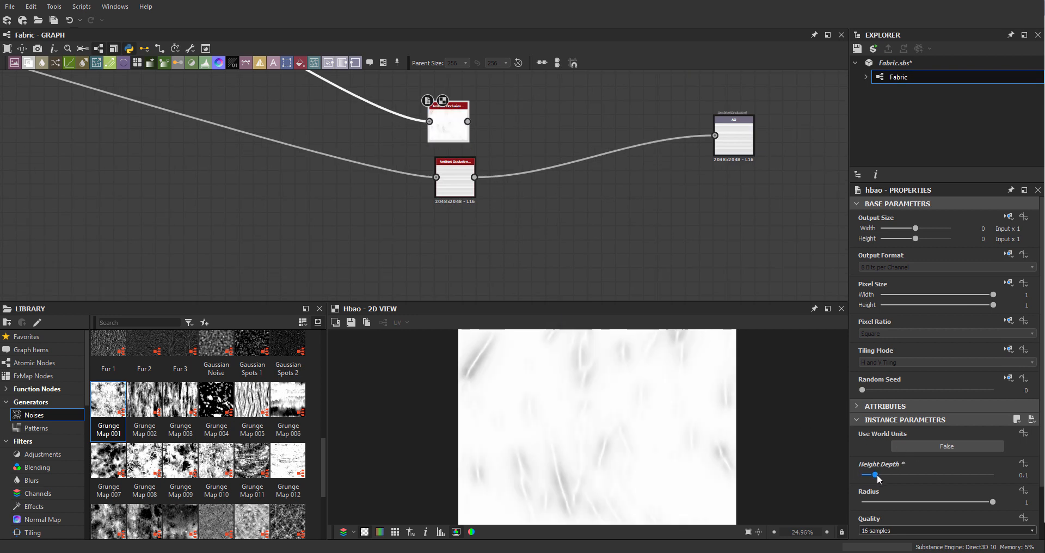
pyautogui.moveTo(870, 478); pyautogui.dragTo(874, 476)
pyautogui.scroll(3, 636, 437)
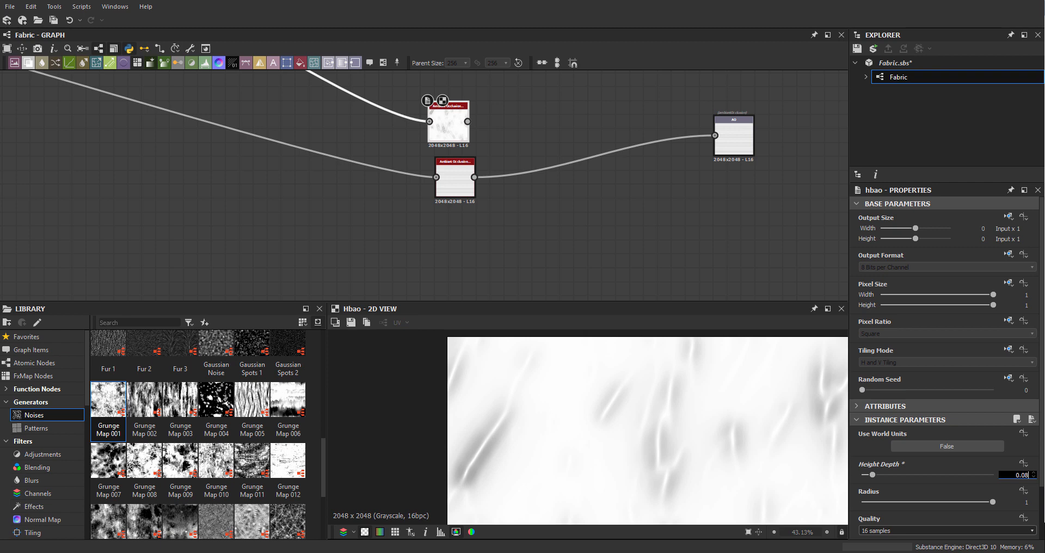
pyautogui.write('5')
pyautogui.press('Return')
# - Insert a Blend node before the AO output that combines the weave and fold ambient occlusion in Multiply mode
pyautogui.doubleClick(448, 167)
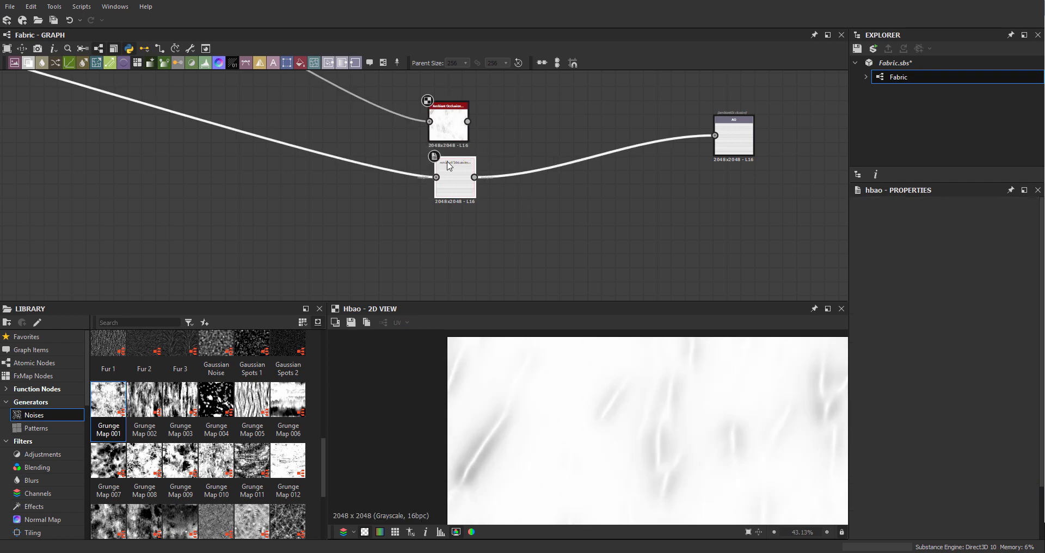
pyautogui.press('space')
pyautogui.write('ble')
pyautogui.press('Return')
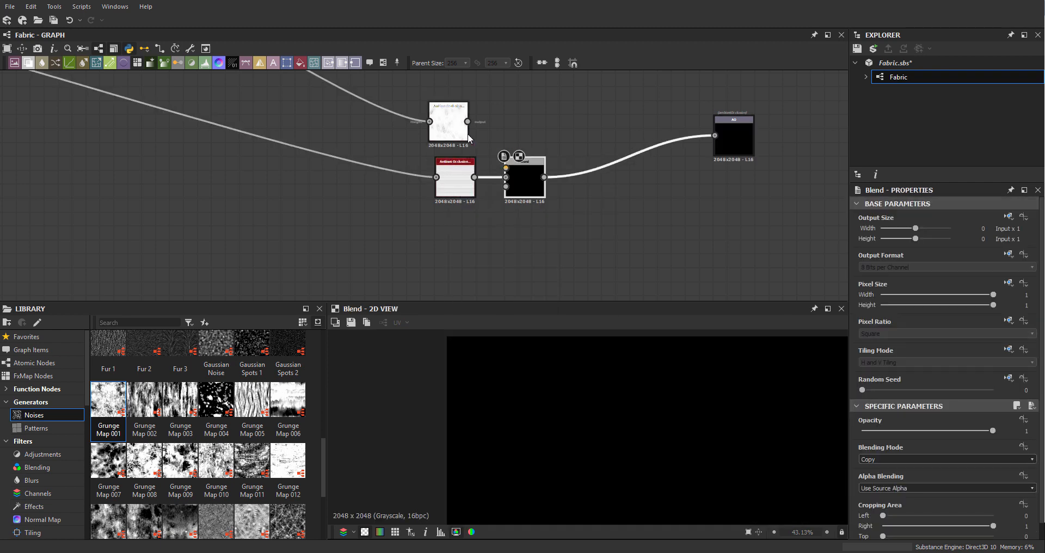
pyautogui.moveTo(509, 171); pyautogui.dragTo(527, 136)
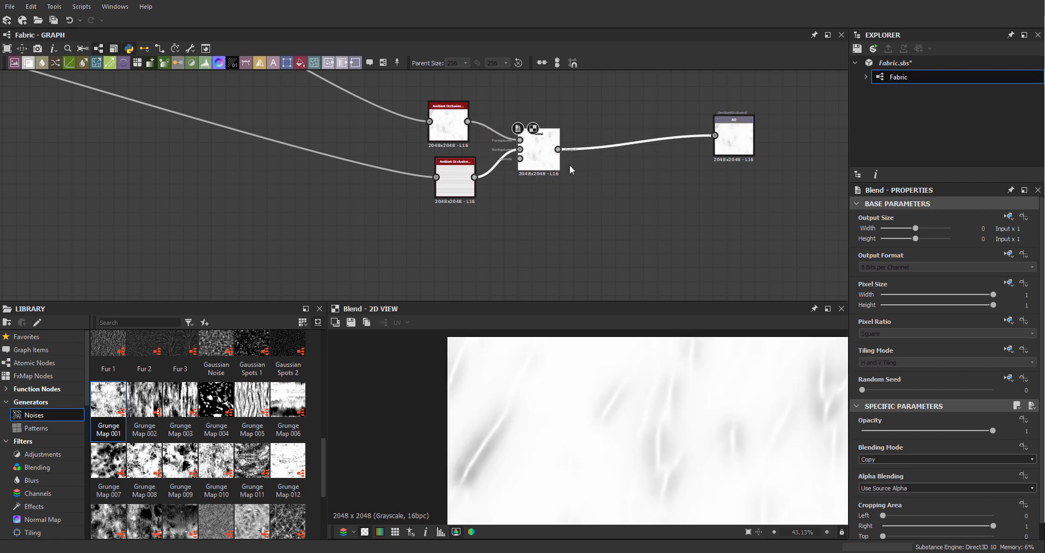
pyautogui.click(873, 460)
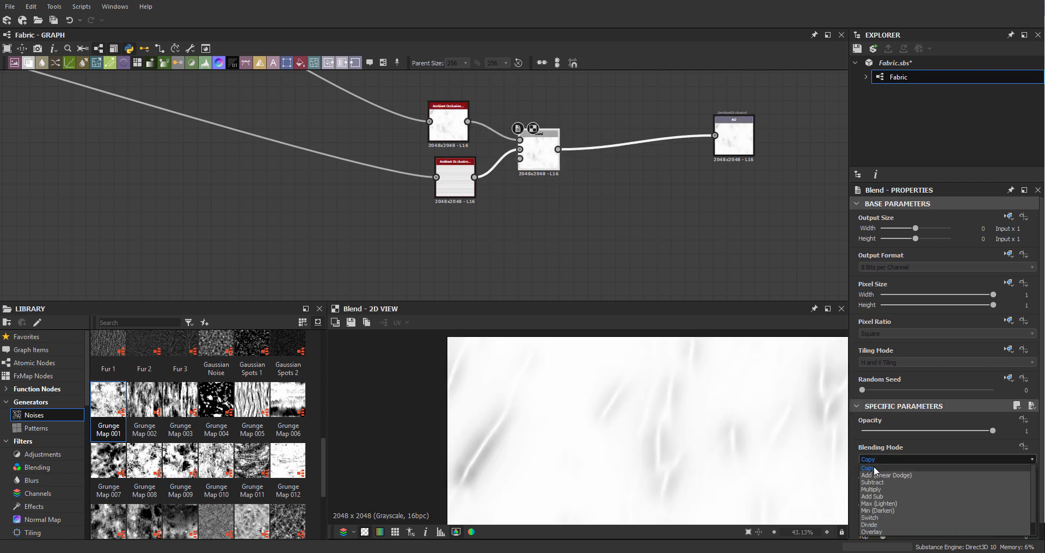
pyautogui.click(875, 490)
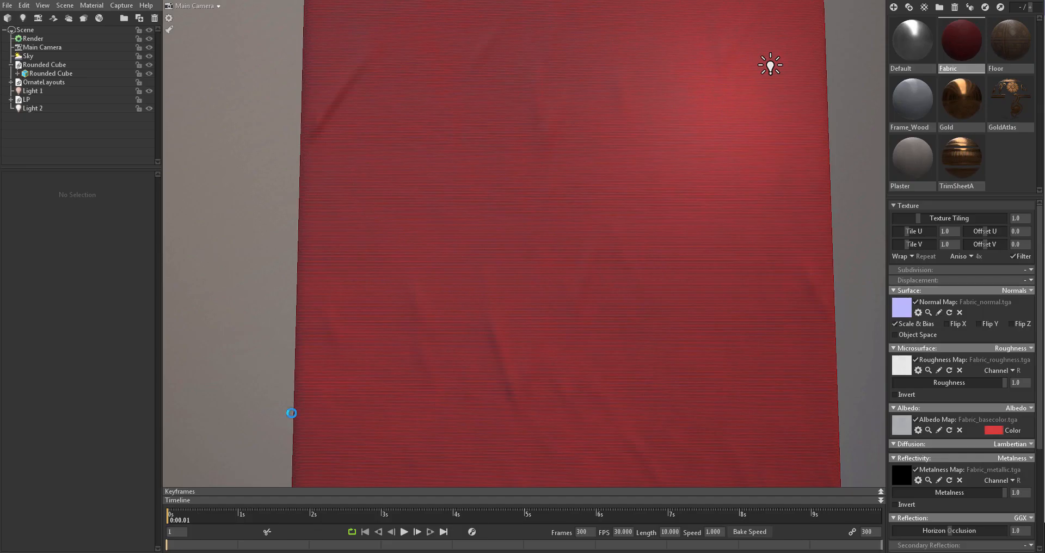
# - Set the folds' Ambient Occlusion Height Depth to 0.03, comparing the cube in Marmoset Toolbag before and after
pyautogui.scroll(-5, 448, 218)
pyautogui.scroll(5, 467, 217)
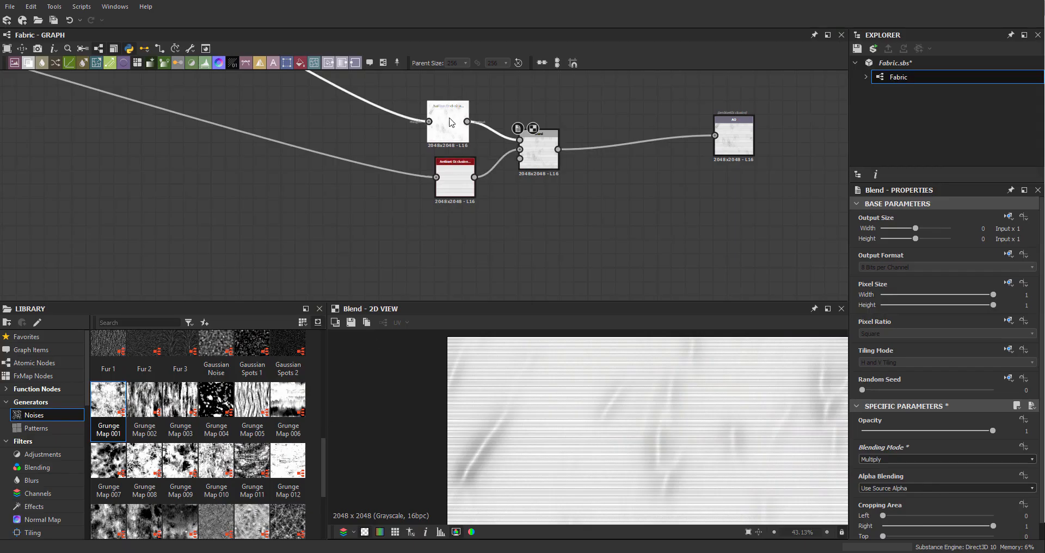
pyautogui.doubleClick(451, 122)
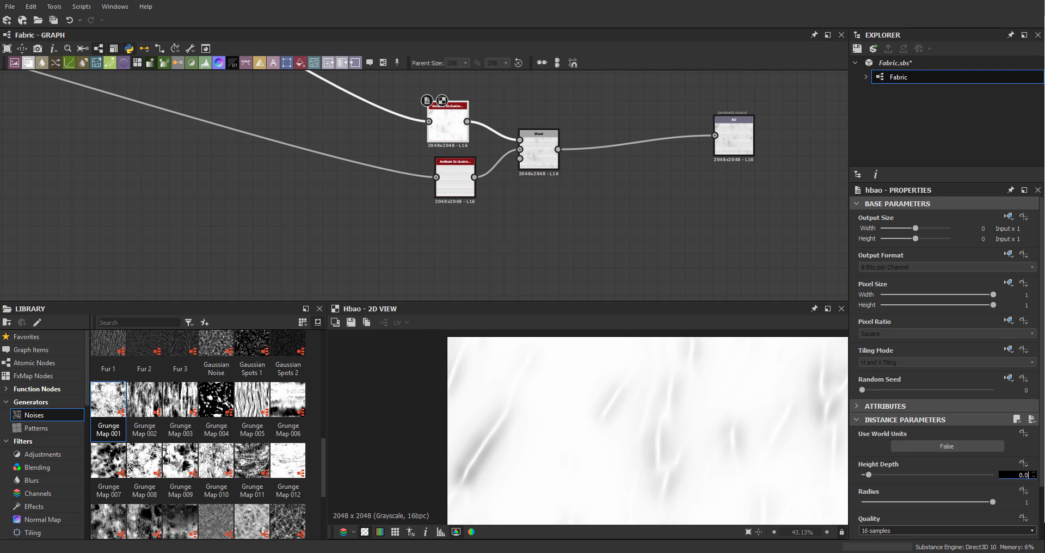
pyautogui.press('Return')
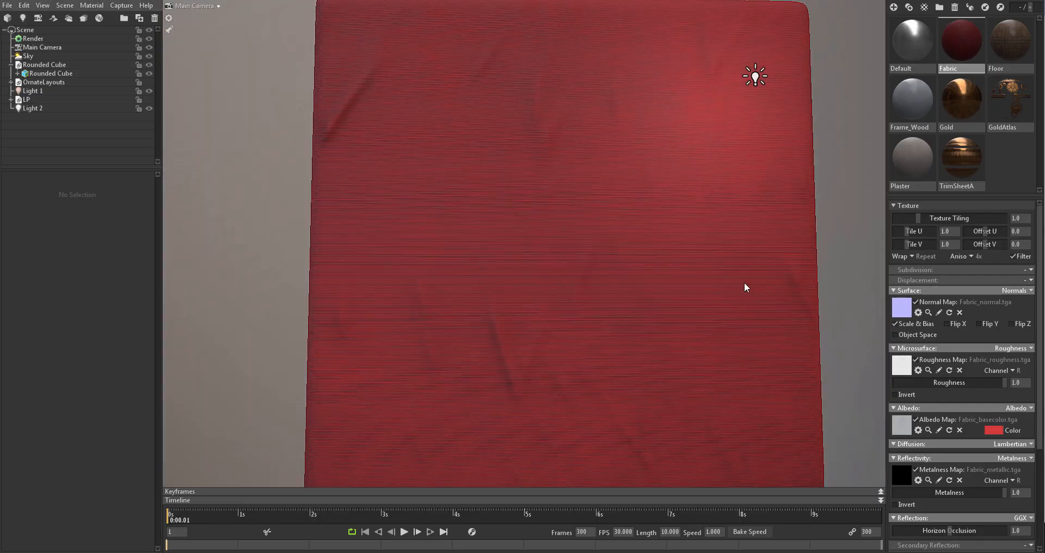
pyautogui.moveTo(746, 287); pyautogui.dragTo(559, 281)
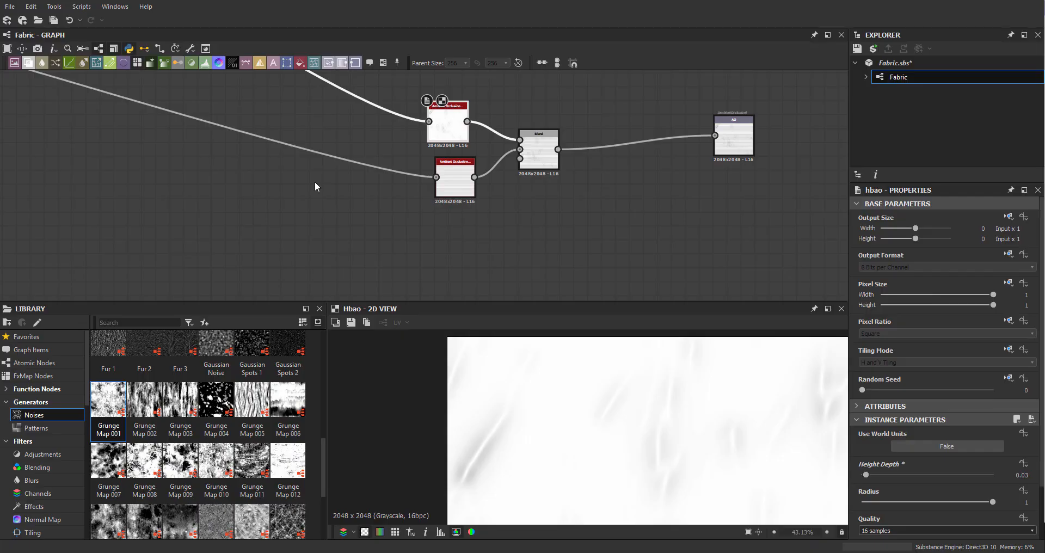
# - Return to Substance Designer and set the intensity of the folds' Normal node to 3
pyautogui.scroll(-2, 375, 83)
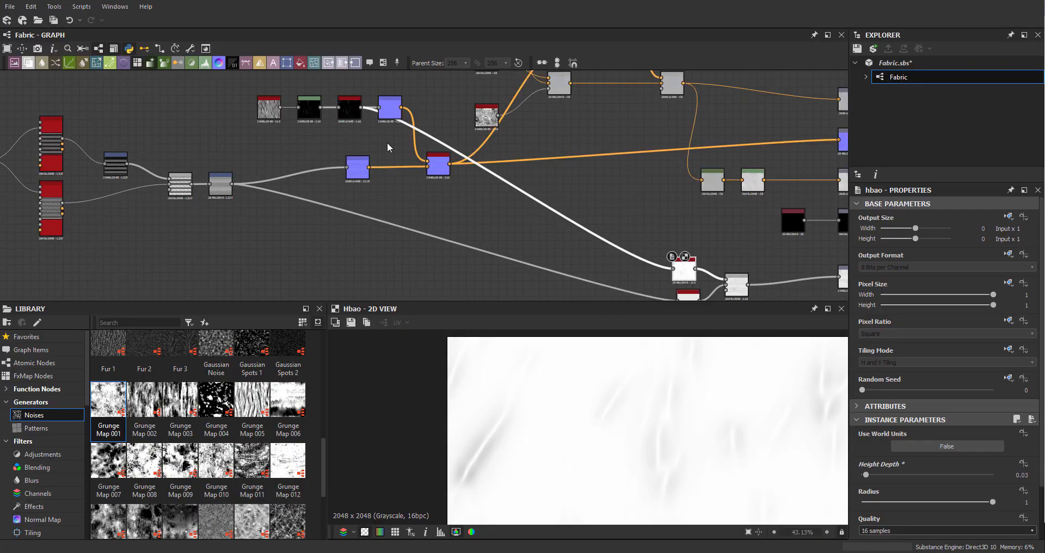
pyautogui.scroll(2, 375, 83)
pyautogui.doubleClick(361, 83)
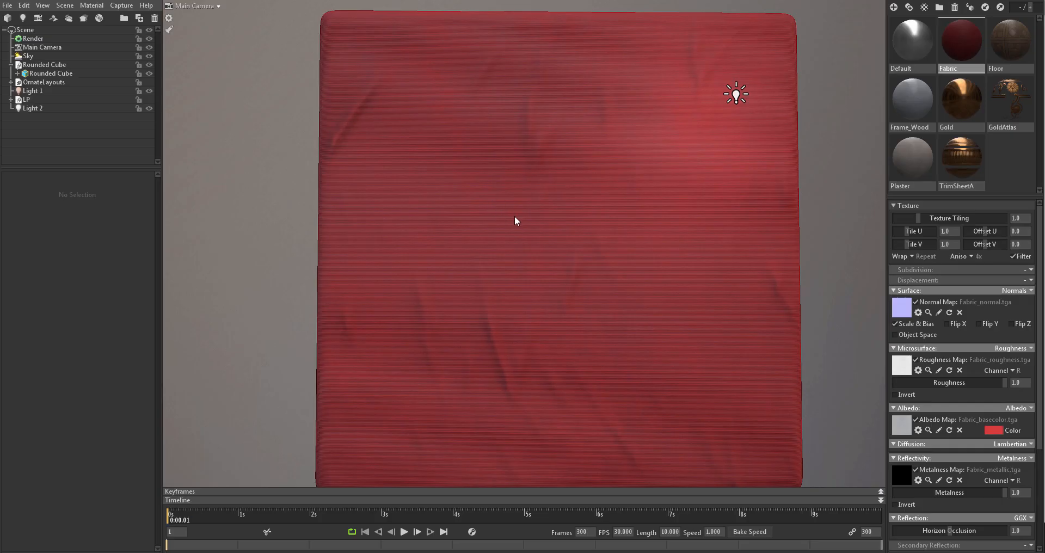
# - Switch to Marmoset Toolbag and inspect the fold strength and weave detail on the cube at far and very close distances
pyautogui.moveTo(514, 217); pyautogui.dragTo(503, 180, button='right')
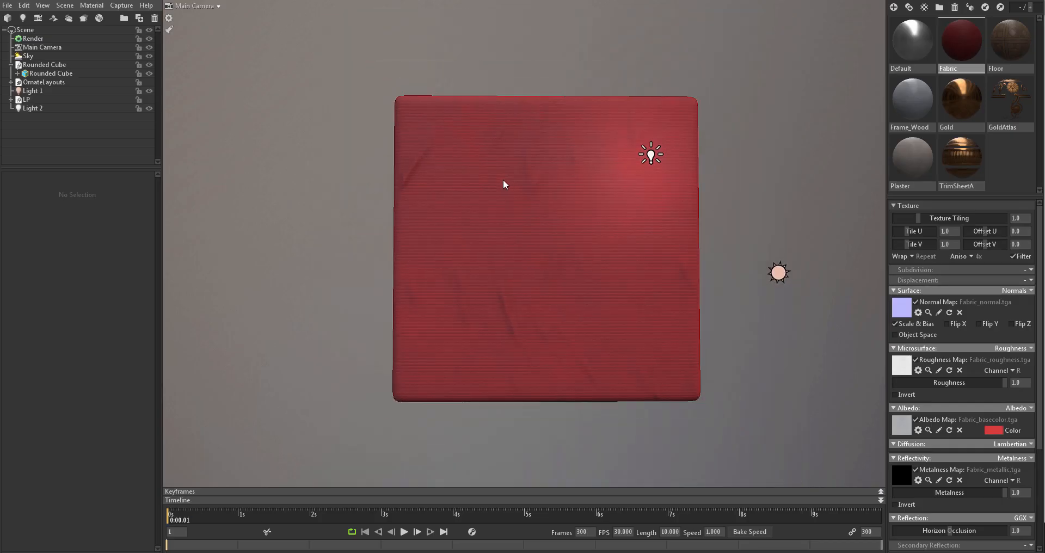
pyautogui.moveTo(503, 180); pyautogui.dragTo(529, 228)
pyautogui.moveTo(529, 227); pyautogui.dragTo(529, 251, button='right')
pyautogui.moveTo(529, 252); pyautogui.dragTo(511, 224)
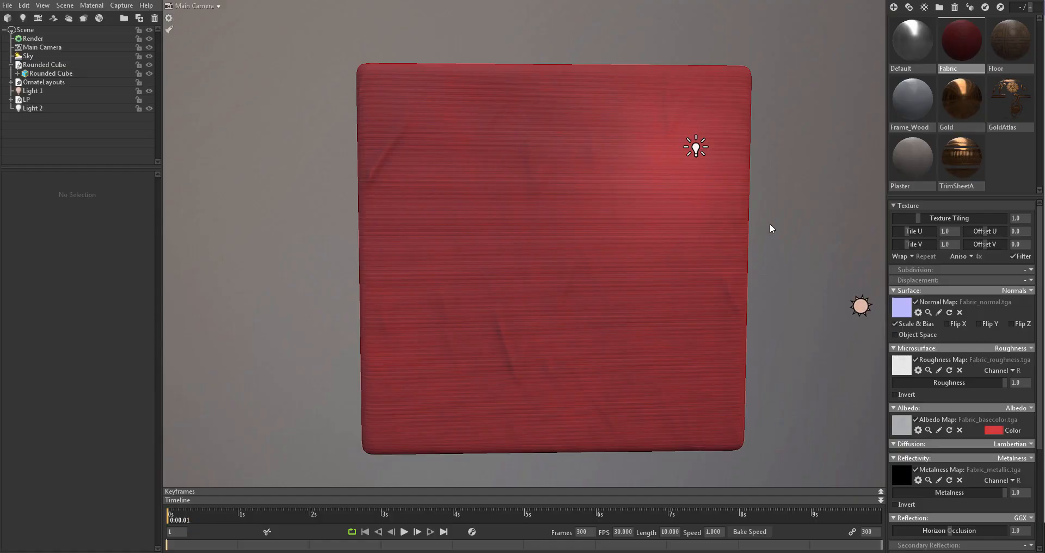
pyautogui.moveTo(770, 223); pyautogui.dragTo(658, 350)
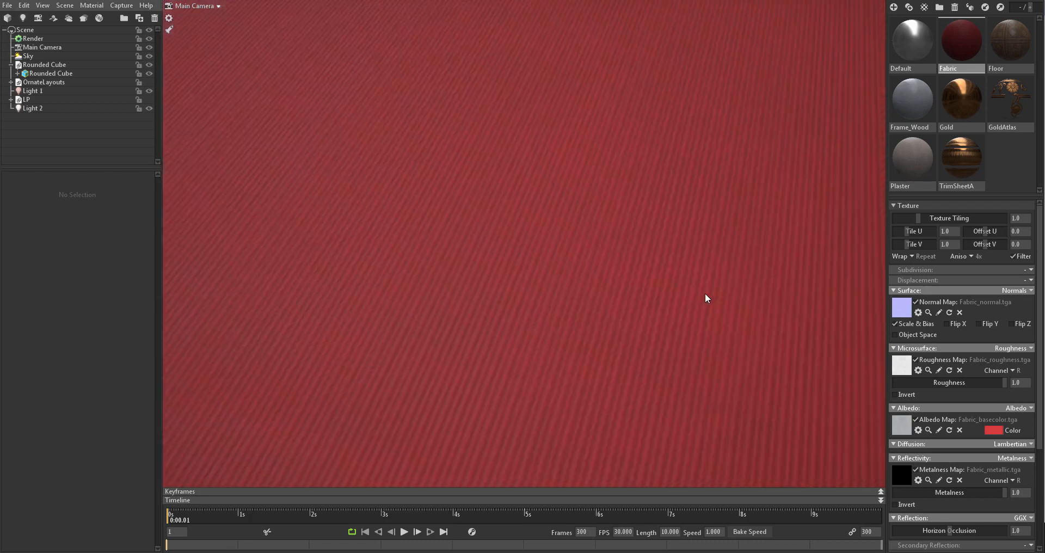
pyautogui.moveTo(706, 298); pyautogui.dragTo(644, 308)
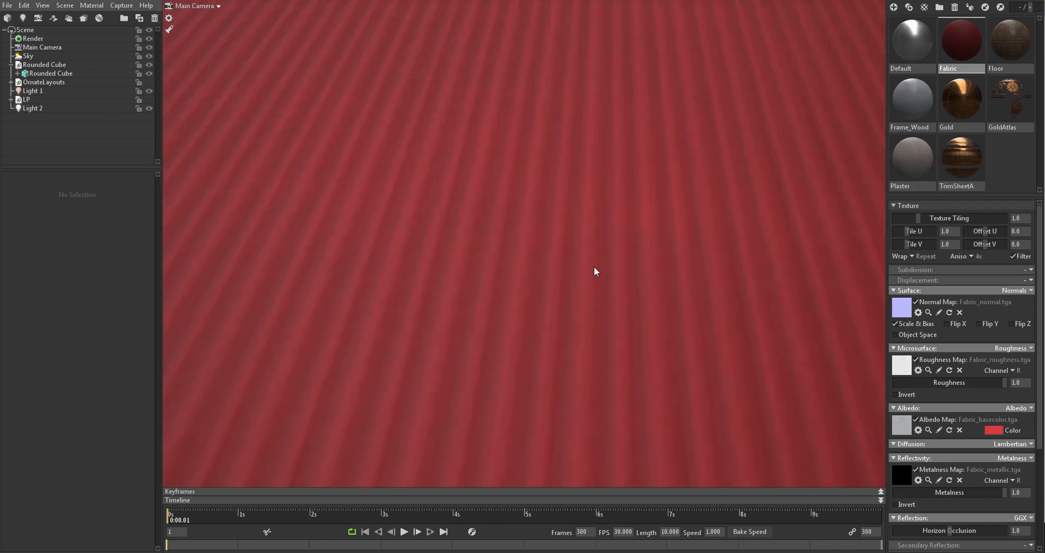
pyautogui.moveTo(630, 51); pyautogui.dragTo(531, 201)
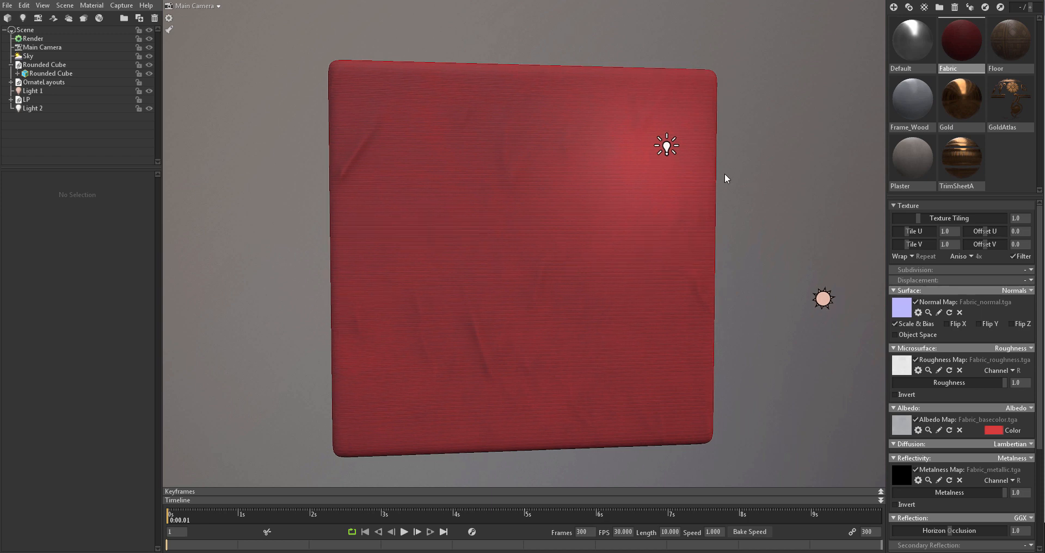
pyautogui.moveTo(739, 128); pyautogui.dragTo(724, 133)
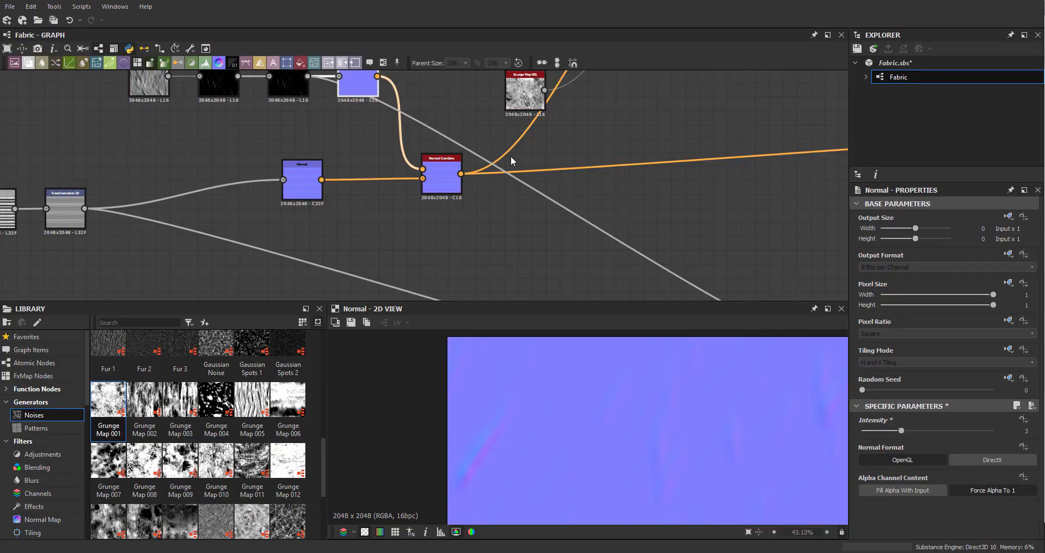
# - Back in the Substance Designer graph, move the Normal Combine node slightly closer to the weave's Normal node
pyautogui.scroll(-5, 511, 155)
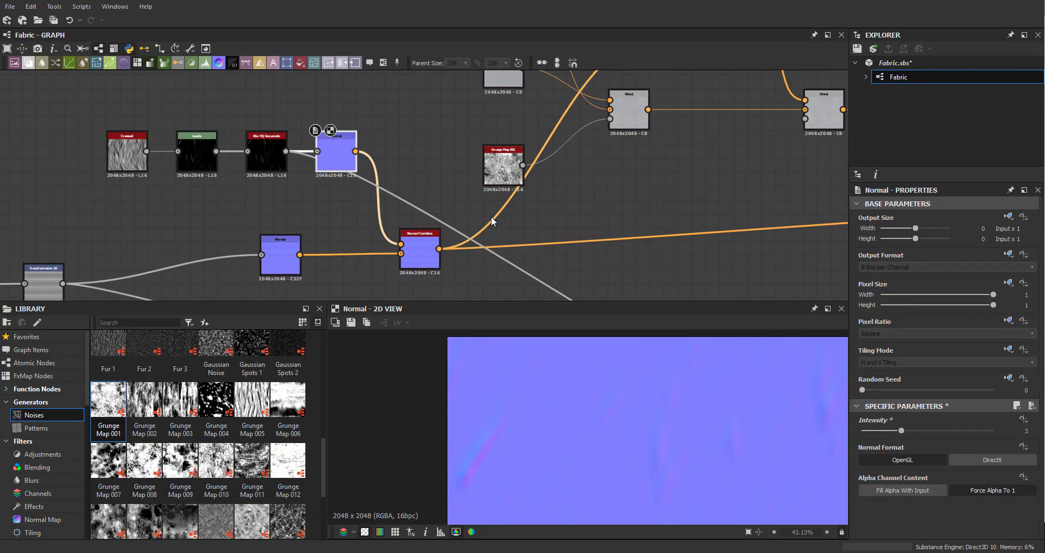
pyautogui.scroll(3, 551, 175)
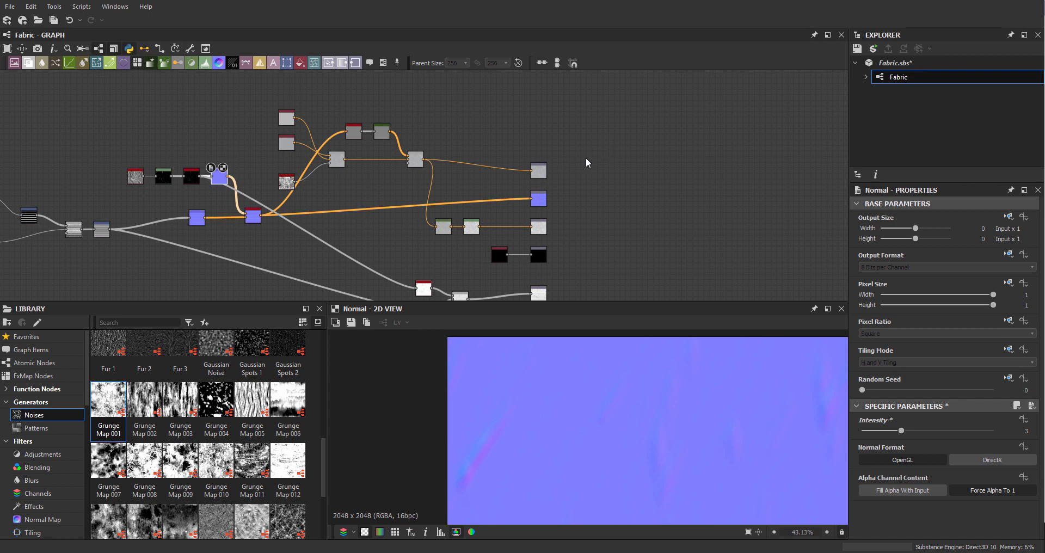
pyautogui.moveTo(463, 193); pyautogui.dragTo(735, 206, button='middle')
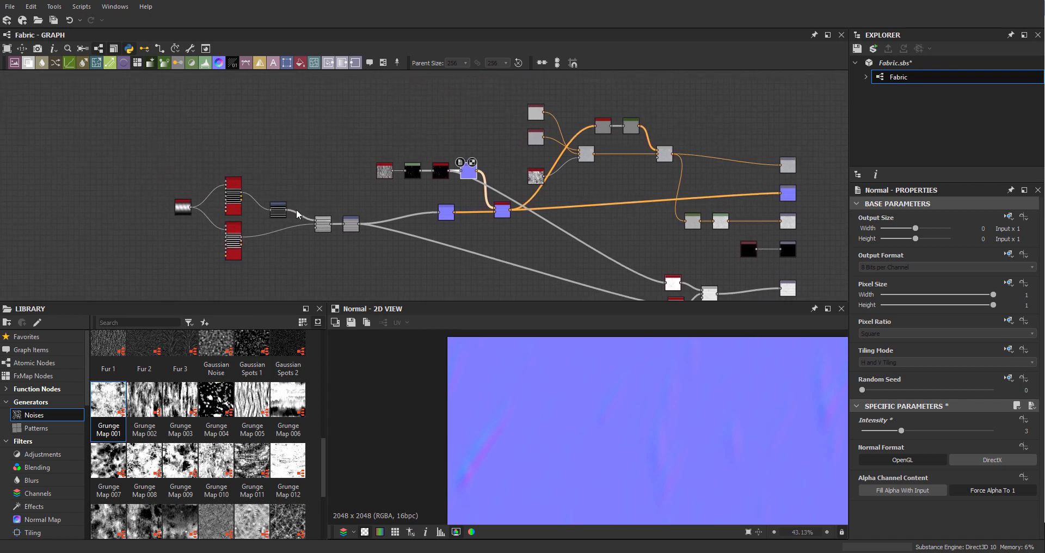
pyautogui.scroll(2, 447, 236)
pyautogui.moveTo(447, 235); pyautogui.dragTo(431, 236)
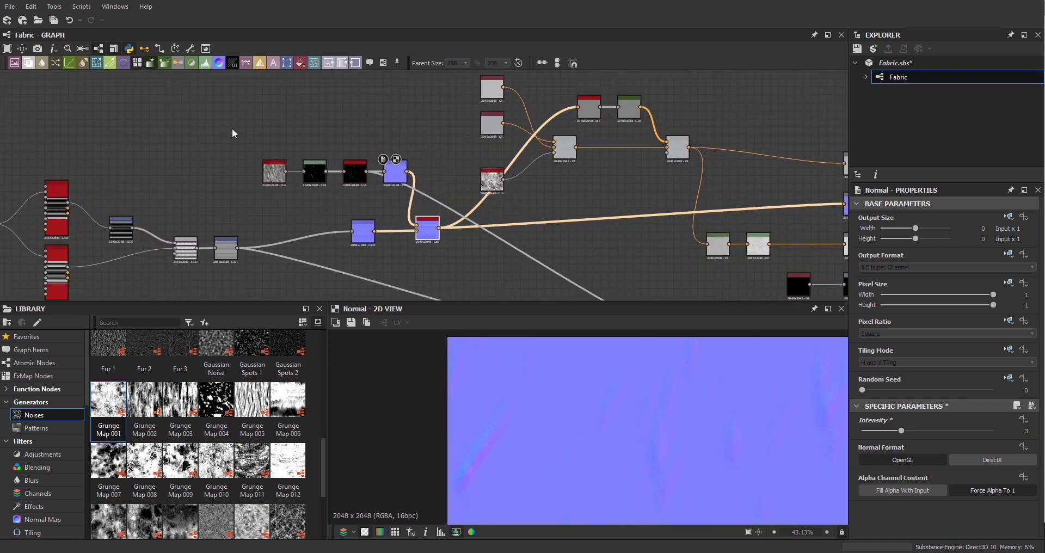
# - Select all the weave pattern nodes, move them lower, enclose them in a new frame and adjust the frame's position
pyautogui.moveTo(212, 183); pyautogui.dragTo(379, 117, button='middle')
pyautogui.moveTo(101, 110); pyautogui.dragTo(406, 234)
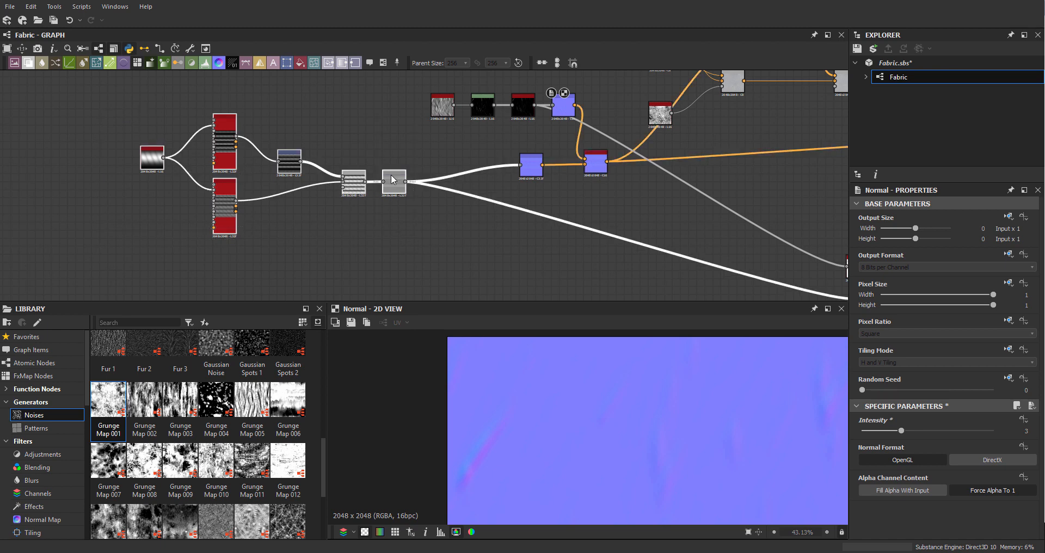
pyautogui.moveTo(390, 180); pyautogui.dragTo(378, 224)
pyautogui.rightClick(378, 224)
pyautogui.click(409, 281)
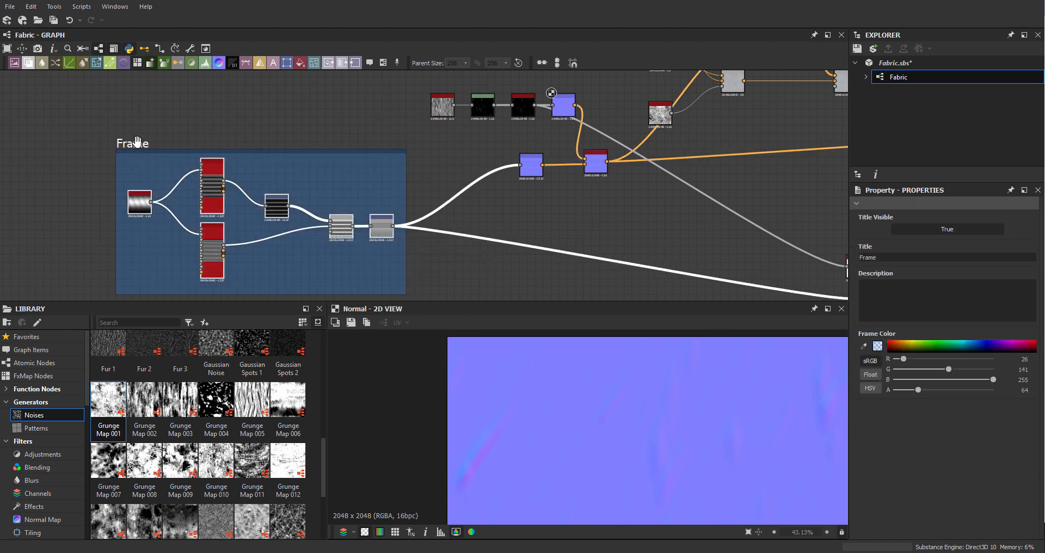
pyautogui.moveTo(136, 142); pyautogui.dragTo(128, 158)
# - Title the frame around the weave nodes "Pattern"
pyautogui.doubleClick(868, 257)
pyautogui.write('P')
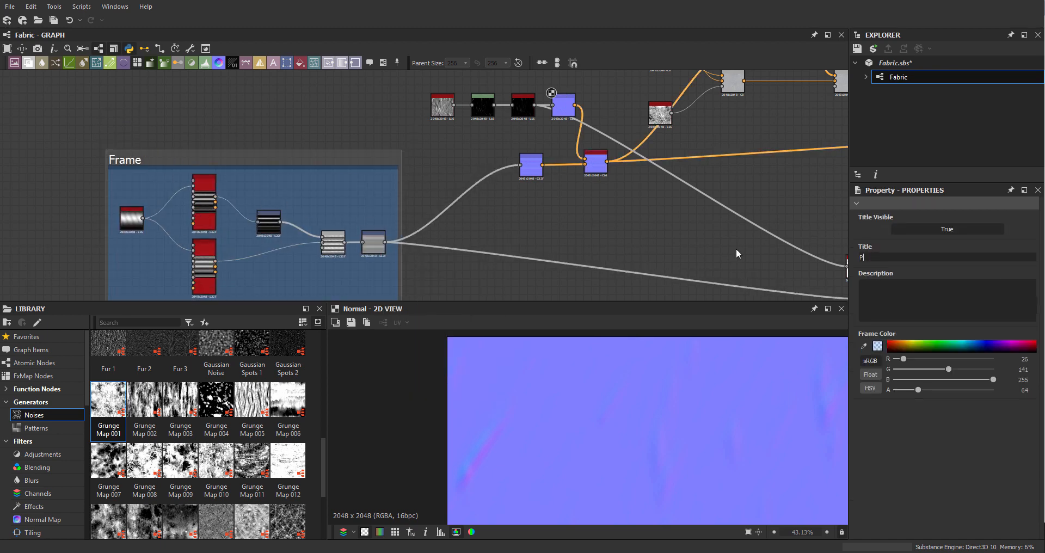
pyautogui.write('attern')
pyautogui.press('Return')
# - Enclose the four fold-normal nodes, the weave's Normal node and the Normal Combine node in a new frame titled "Normal"
pyautogui.moveTo(551, 132); pyautogui.dragTo(464, 219, button='middle')
pyautogui.click(464, 219)
pyautogui.rightClick(513, 235)
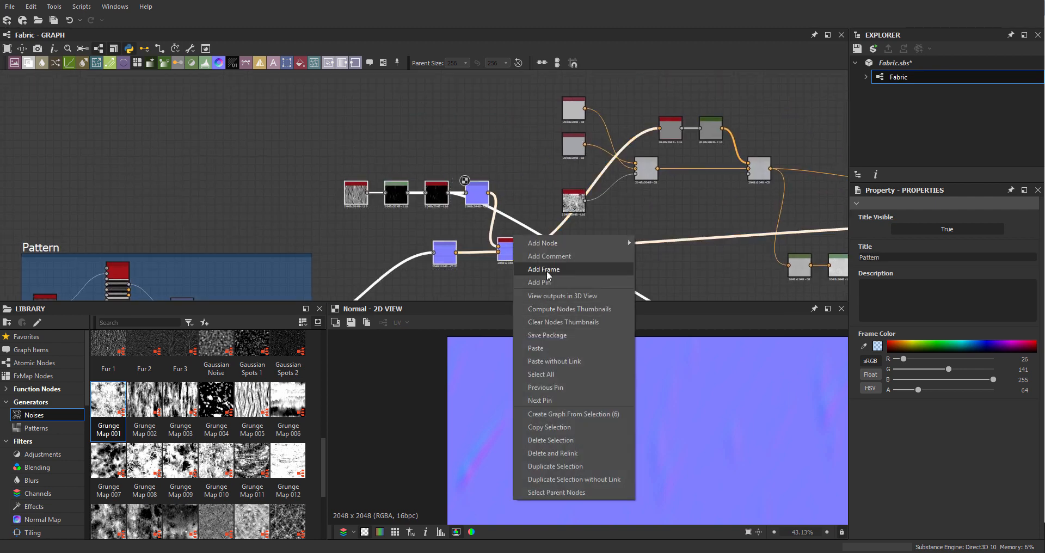
pyautogui.click(541, 272)
pyautogui.doubleClick(868, 258)
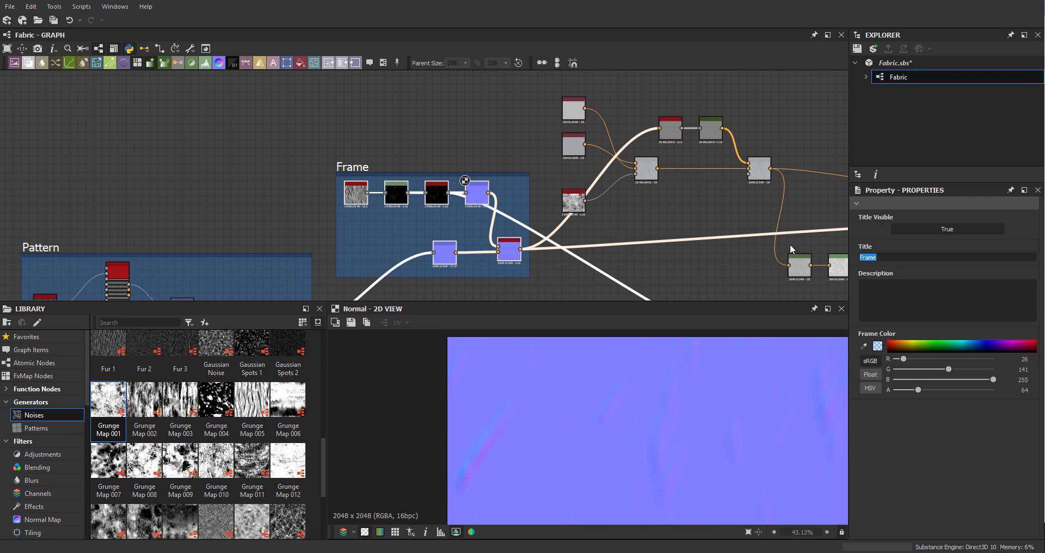
pyautogui.write('Normal')
pyautogui.press('Return')
# - Enclose the base color nodes in a new frame, move it up clear of the Normal frame and title it "BaseColor"
pyautogui.moveTo(601, 109); pyautogui.dragTo(466, 143, button='middle')
pyautogui.moveTo(418, 90); pyautogui.dragTo(645, 229)
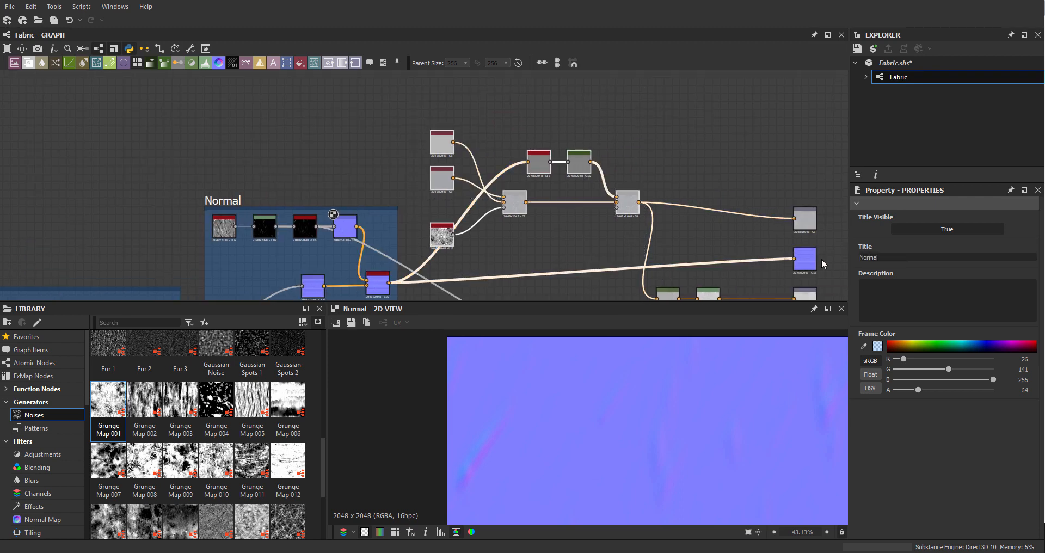
pyautogui.rightClick(627, 210)
pyautogui.click(653, 271)
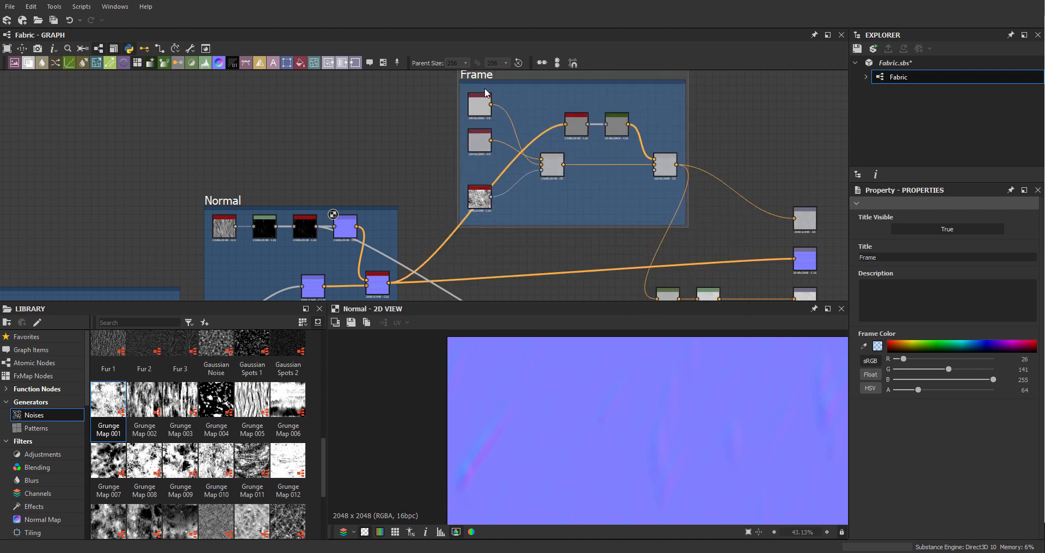
pyautogui.click(876, 254)
pyautogui.hotkey('ctrl', 'a')
pyautogui.write('BaseColor')
pyautogui.press('Return')
# - Move the ambient occlusion output closer to its blend node, enclose the branch in a frame titled "AO" and shift it lower
pyautogui.moveTo(758, 238); pyautogui.dragTo(623, 98, button='middle')
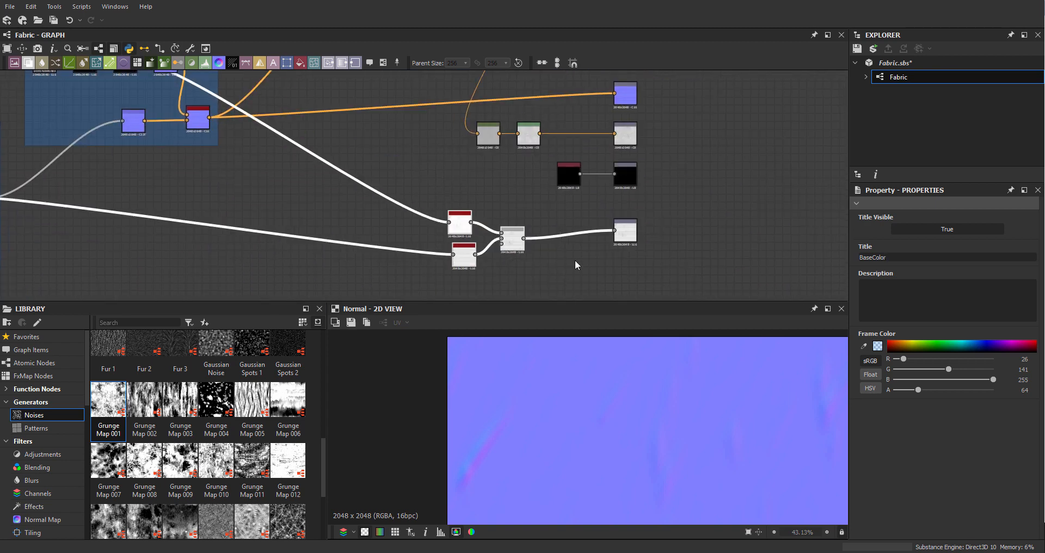
pyautogui.moveTo(635, 229); pyautogui.dragTo(579, 238)
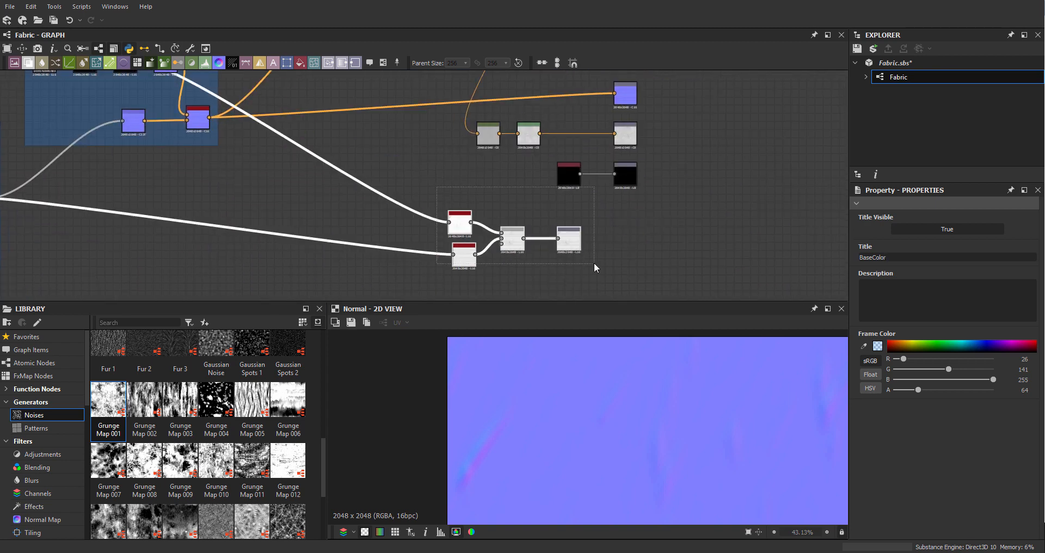
pyautogui.rightClick(565, 244)
pyautogui.click(582, 299)
pyautogui.moveTo(455, 201); pyautogui.dragTo(509, 235)
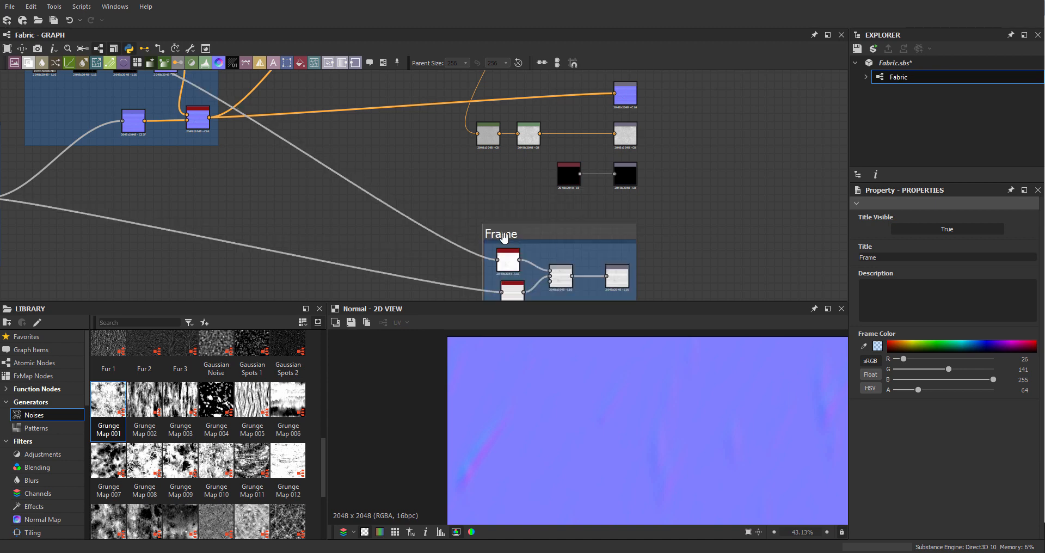
pyautogui.doubleClick(904, 261)
pyautogui.write('AO')
pyautogui.press('Return')
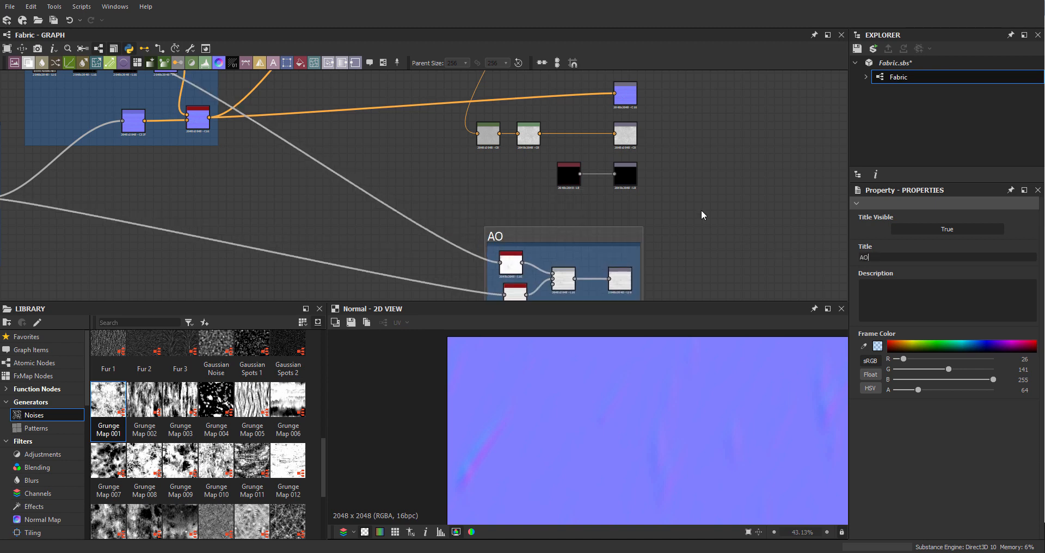
# - Review the output nodes and the overall layout of the framed graph
pyautogui.moveTo(721, 160); pyautogui.dragTo(679, 252, button='middle')
pyautogui.scroll(4, 591, 202)
pyautogui.scroll(-3, 587, 257)
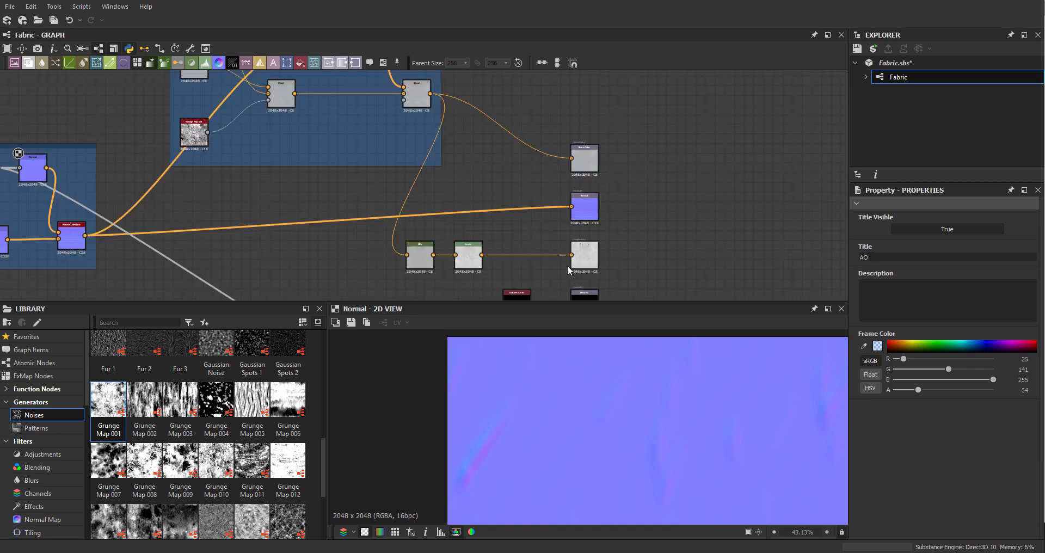
pyautogui.moveTo(469, 258); pyautogui.dragTo(661, 206, button='middle')
pyautogui.scroll(3, 661, 206)
pyautogui.moveTo(579, 200); pyautogui.dragTo(465, 194, button='middle')
pyautogui.scroll(-5, 527, 186)
pyautogui.moveTo(605, 185); pyautogui.dragTo(684, 191, button='middle')
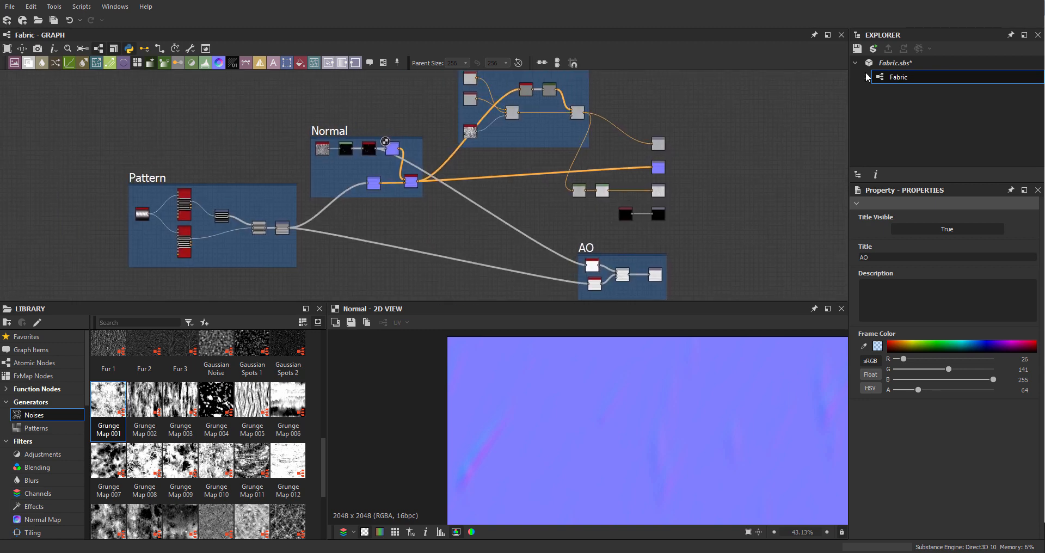
# - Save the Fabric.sbs package
pyautogui.click(917, 65)
pyautogui.rightClick(917, 65)
pyautogui.click(937, 116)
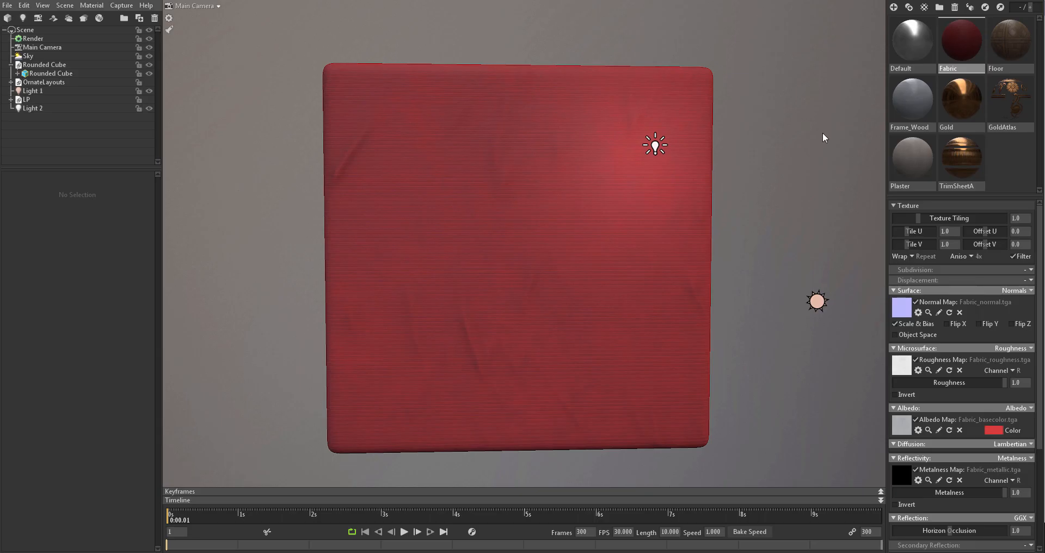
# - Switch to Marmoset Toolbag and inspect the red fabric on the rounded cube close up and from farther away
pyautogui.scroll(6, 707, 153)
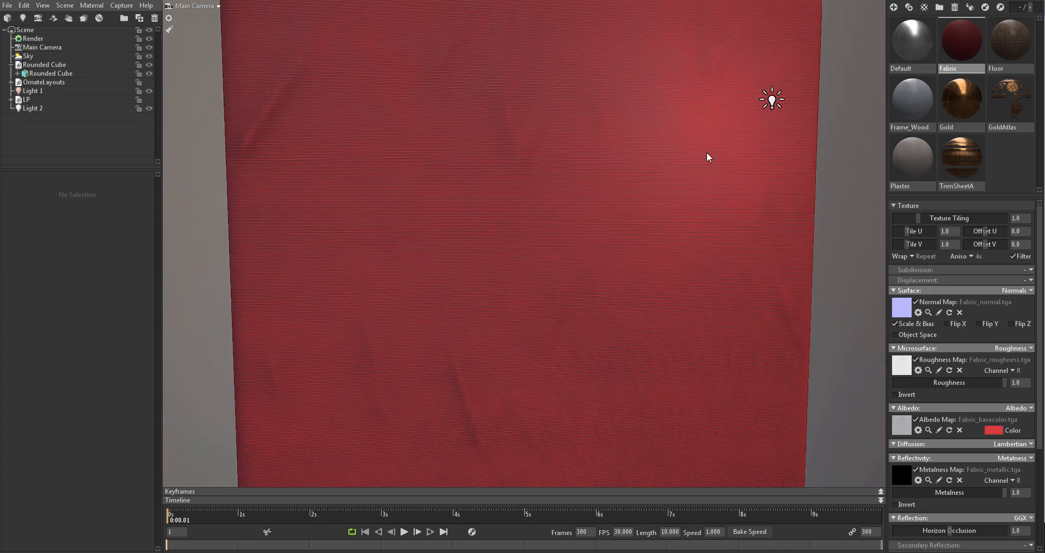
pyautogui.scroll(-4, 680, 147)
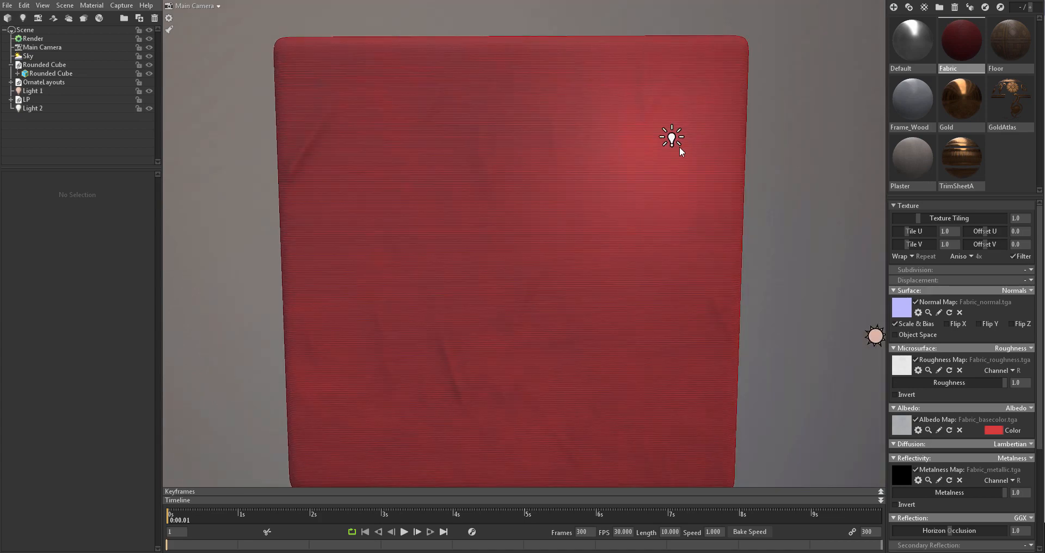